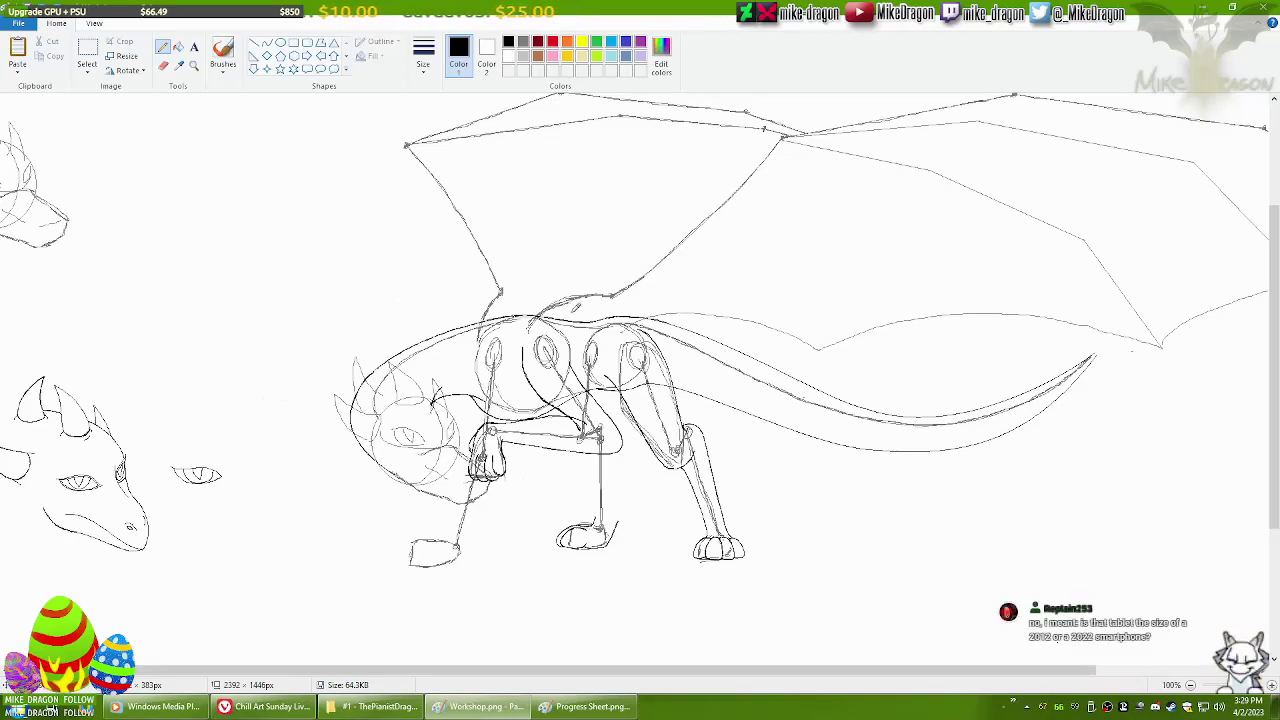
Search the web's images for HUION 420H, view the tablet pictures, and return to the dragon drawing.
key(alt+Tab)
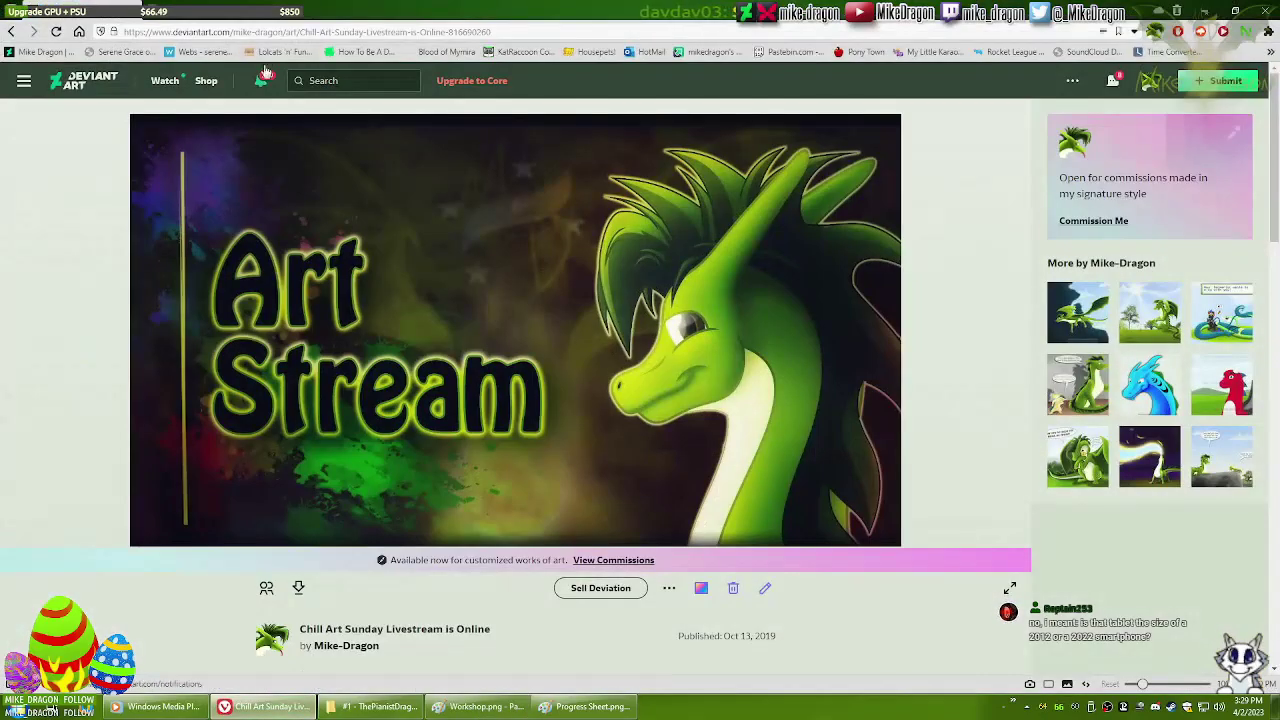
key(ctrl+t)
text(HUION 420H)
key(Return)
click(292, 134)
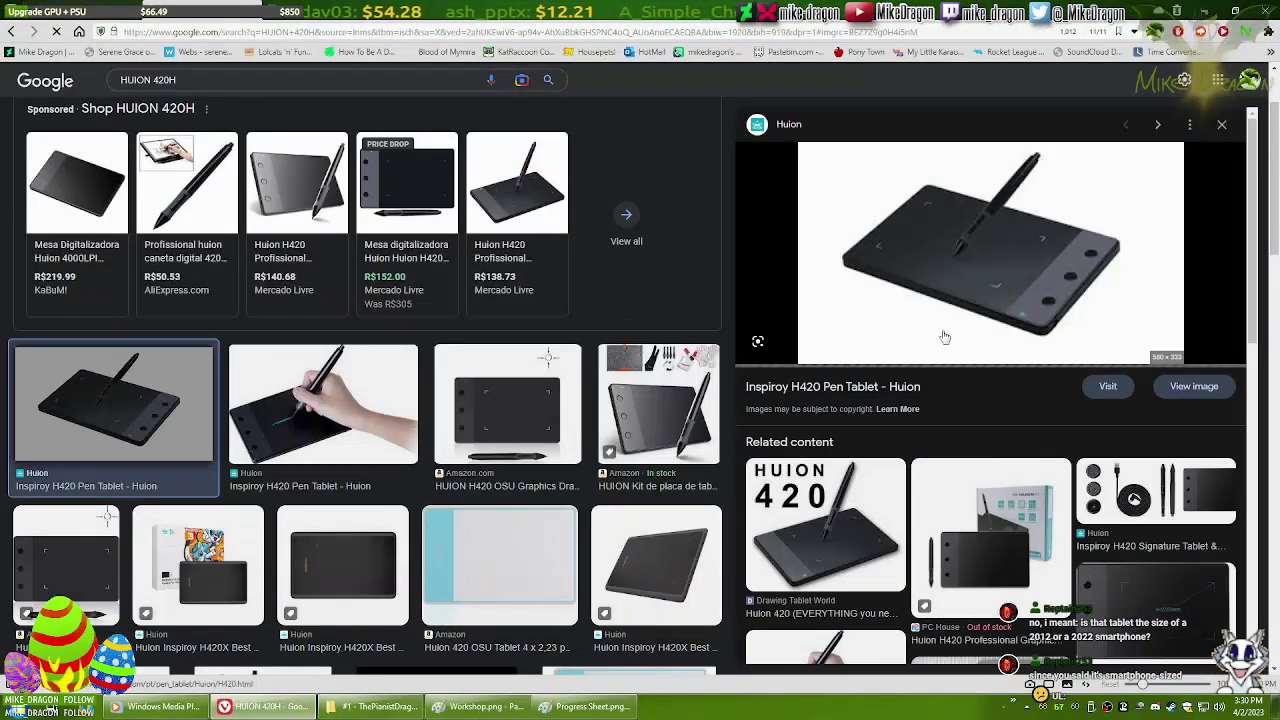
click(1006, 475)
scroll(966, 427, down, 5)
key(ctrl+w)
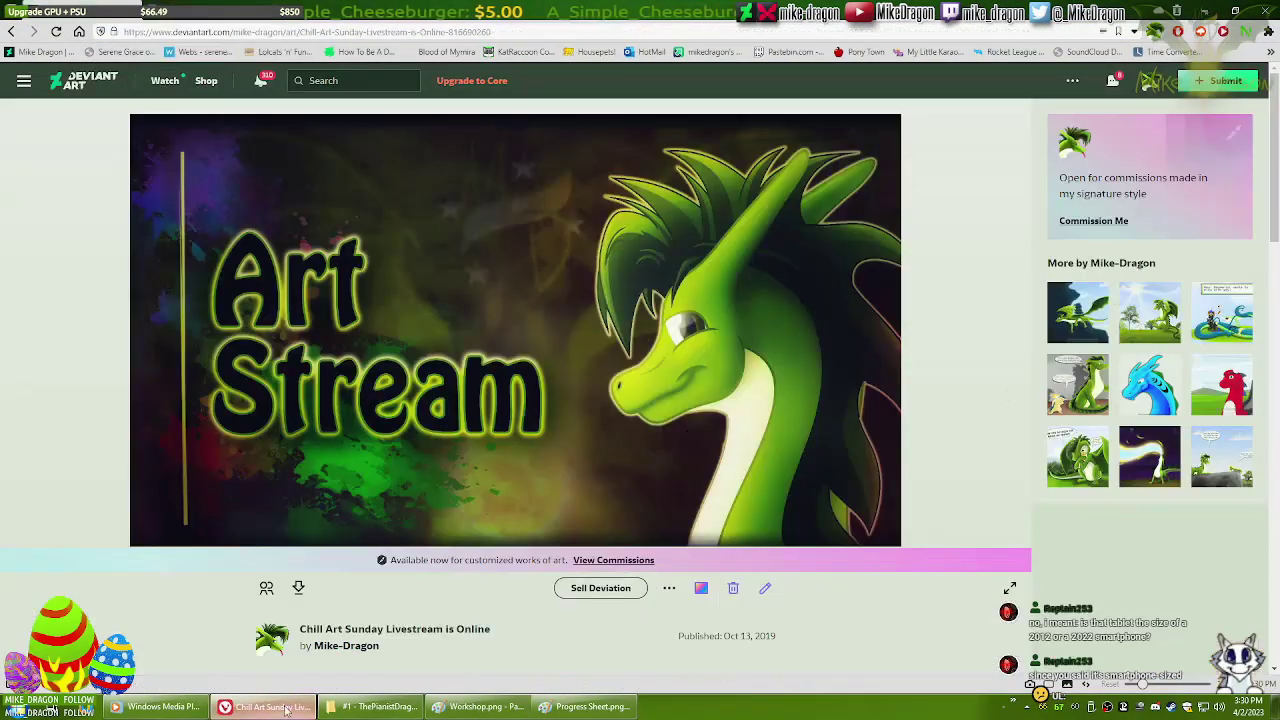
key(alt+Tab)
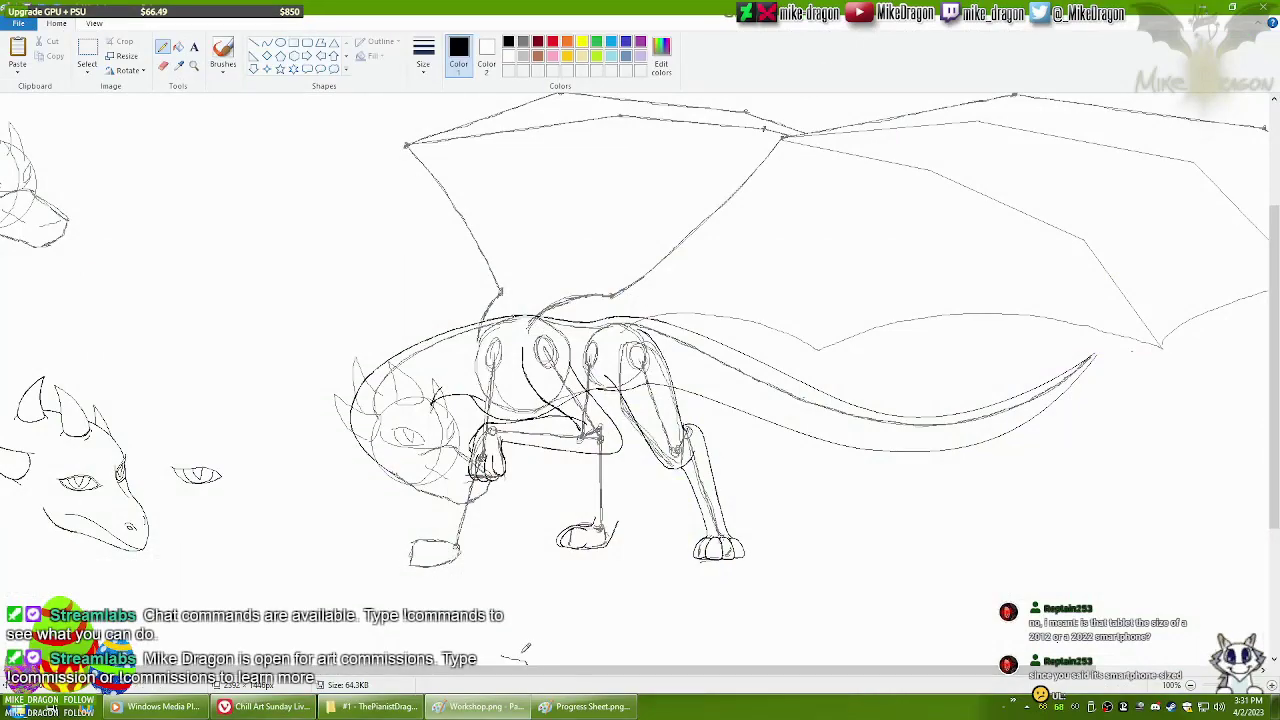
Inspect the Huion pen tablet's advanced settings and pen pressure test, and leave the driver settings without applying changes.
click(654, 414)
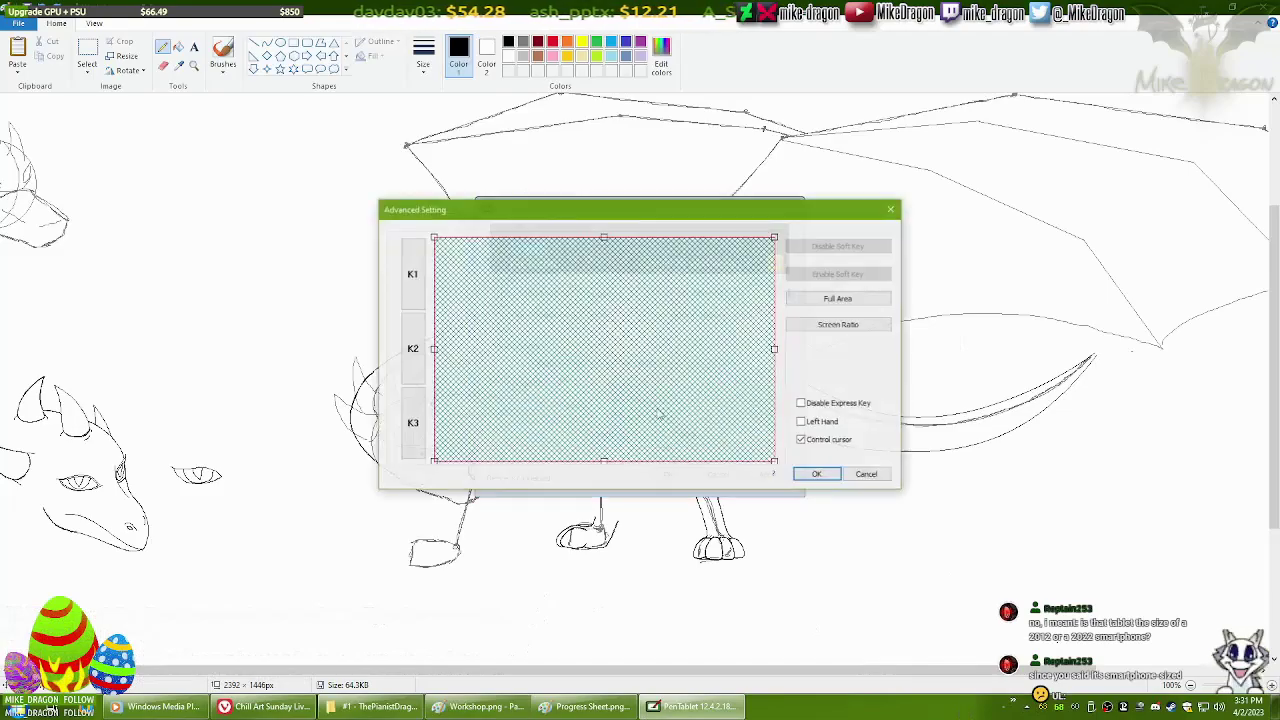
click(411, 273)
click(691, 398)
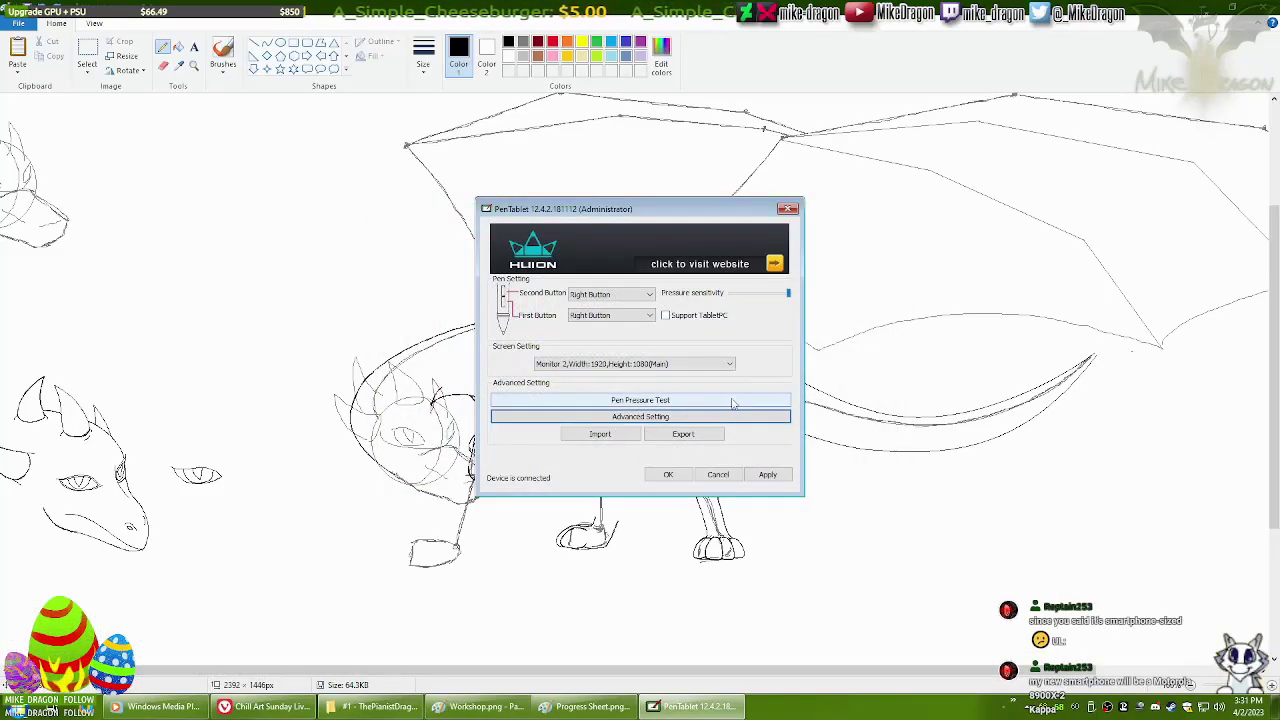
click(690, 401)
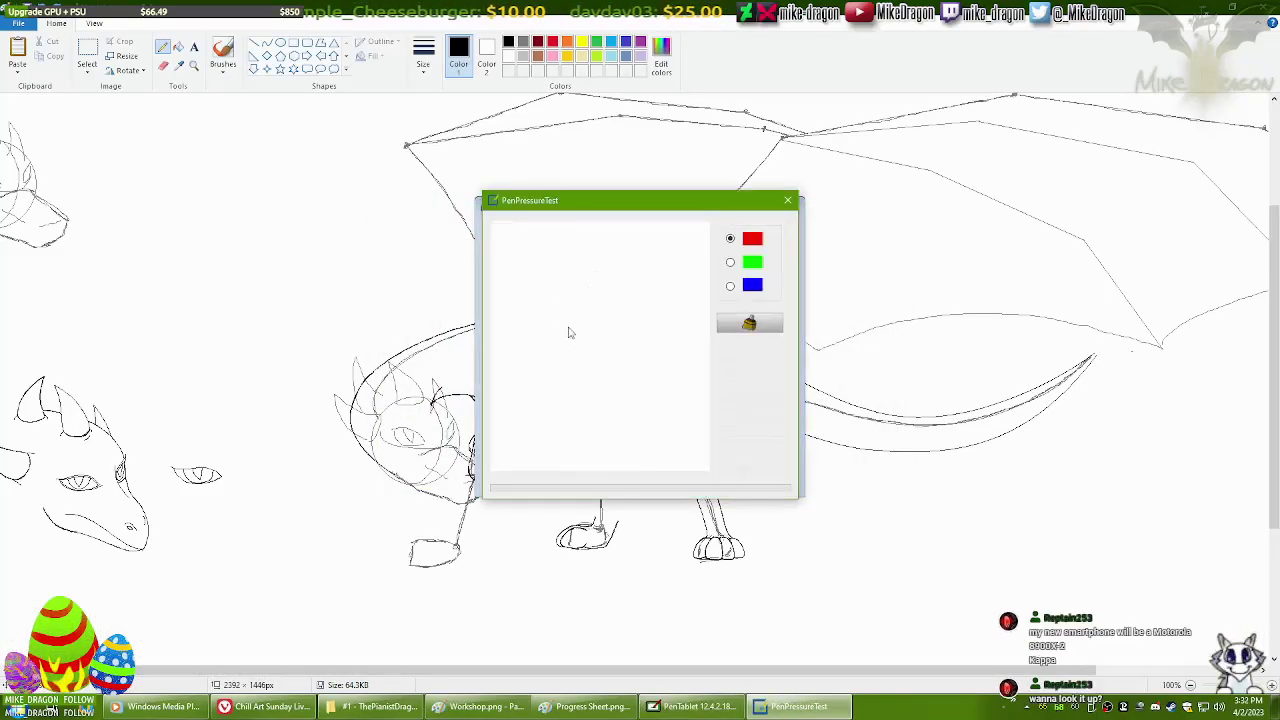
click(787, 200)
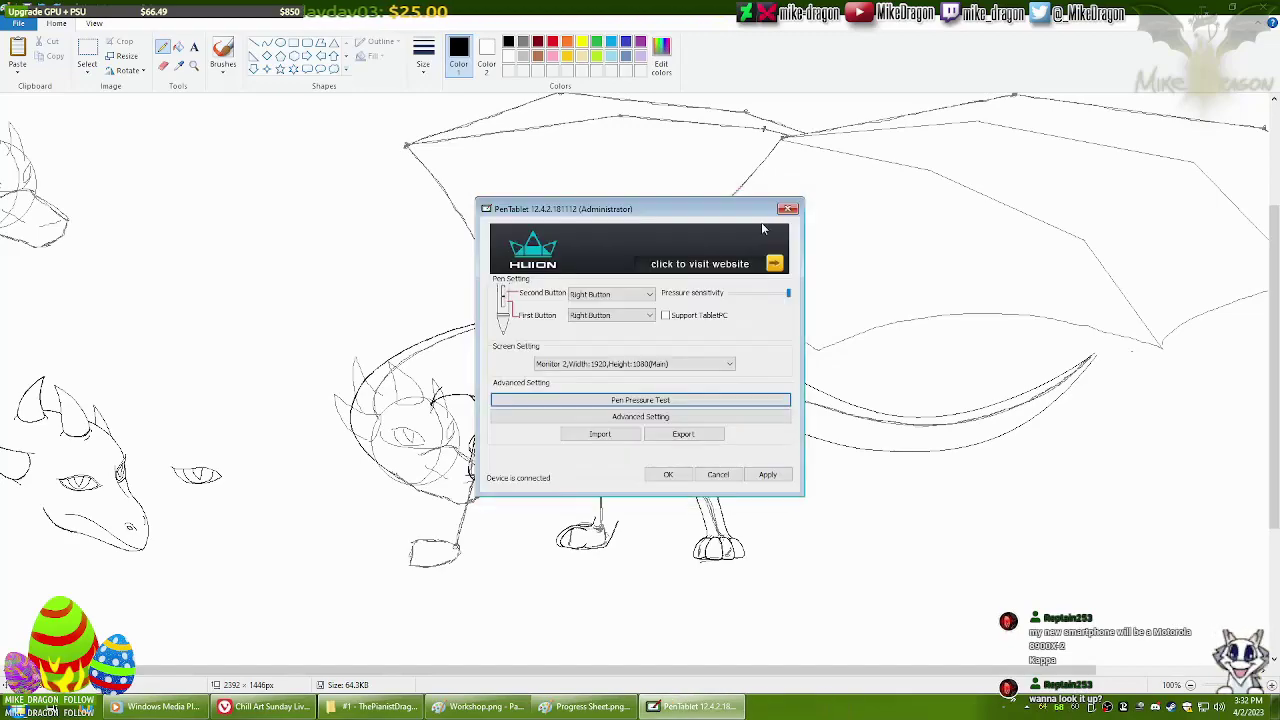
click(722, 476)
drag(213, 143, 255, 262)
key(ctrl+z)
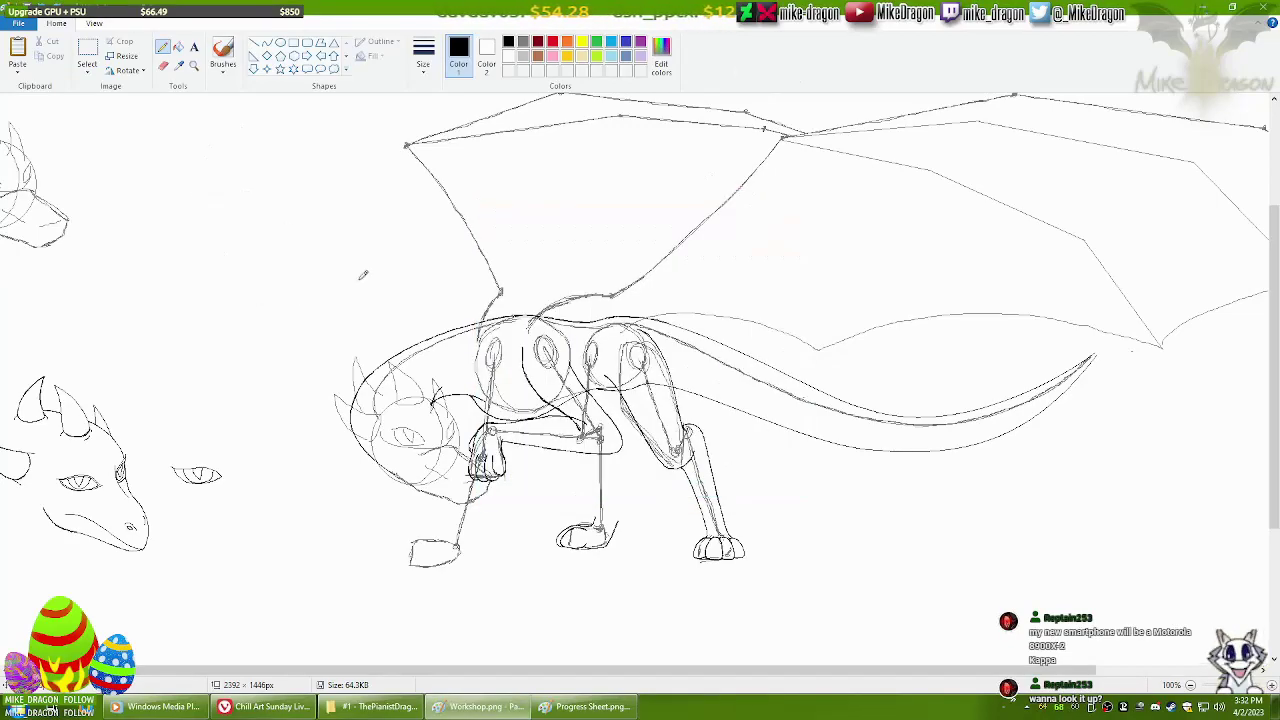
Search the web's images for Motorola 8900X-2 and enlarge one of the phone pictures.
key(alt+Tab)
key(ctrl+l)
text(Motorola 8900X)
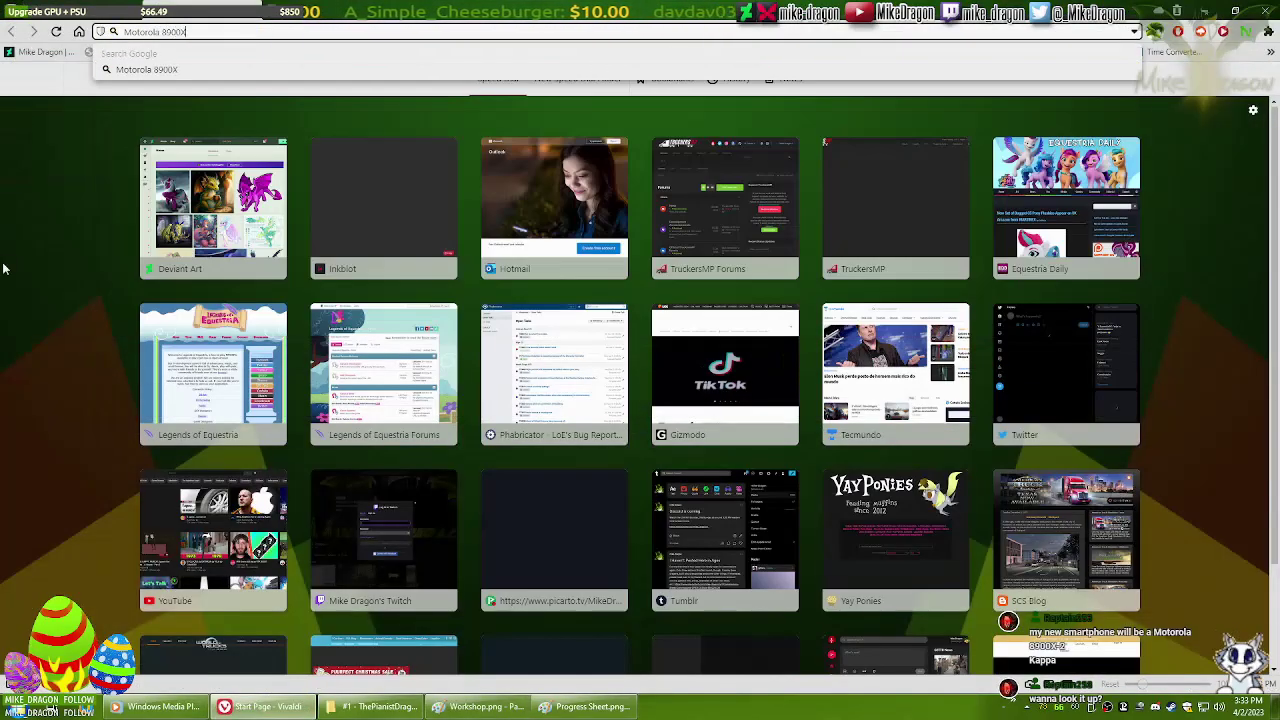
text(-2)
key(Return)
click(214, 286)
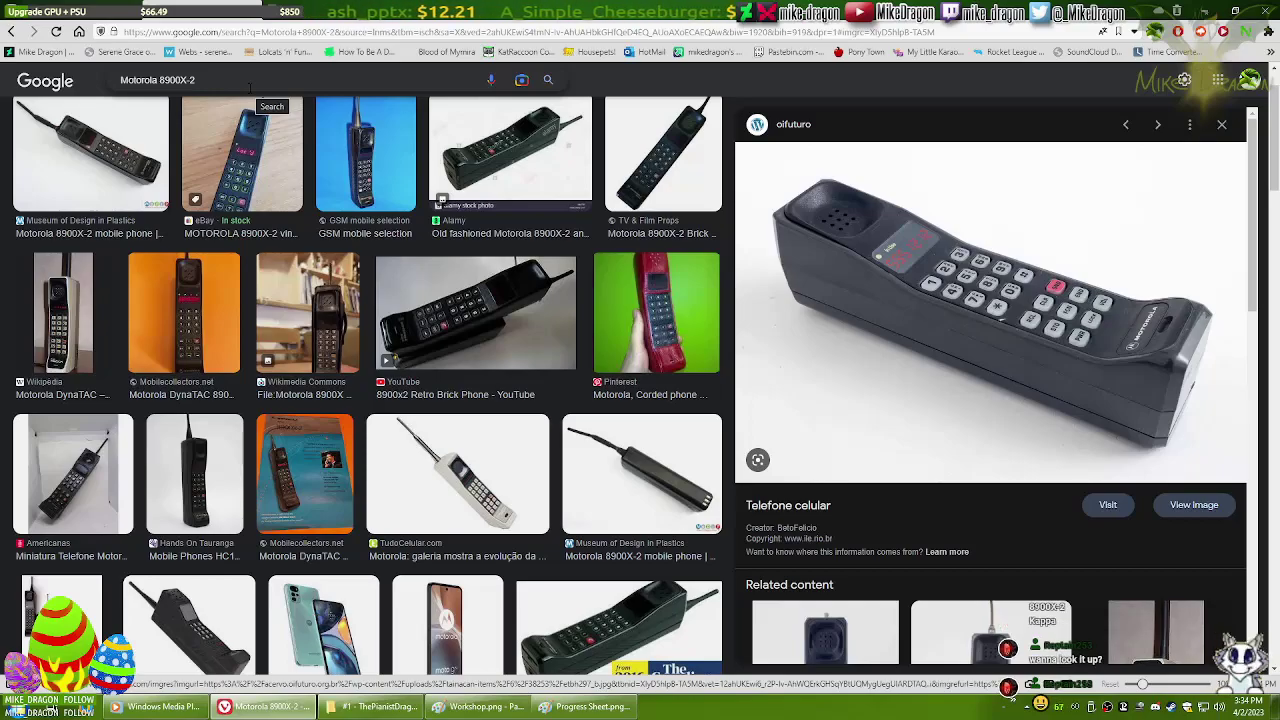
Search images for Motorola A3100, enlarge the photo with the Windows Mobile screen, and return to the dragon drawing.
key(alt+Tab)
scroll(640, 380, down, 5)
key(ctrl+c)
key(alt+Tab)
key(ctrl+a)
key(ctrl+v)
key(Return)
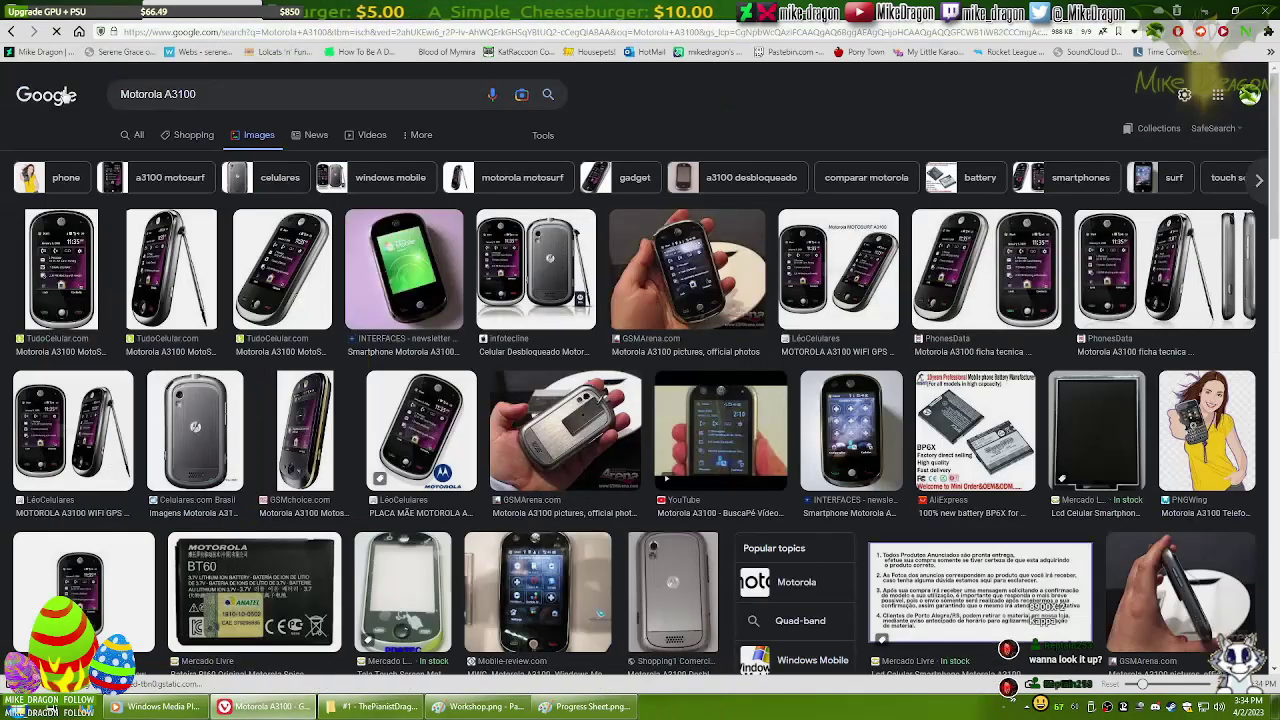
click(395, 264)
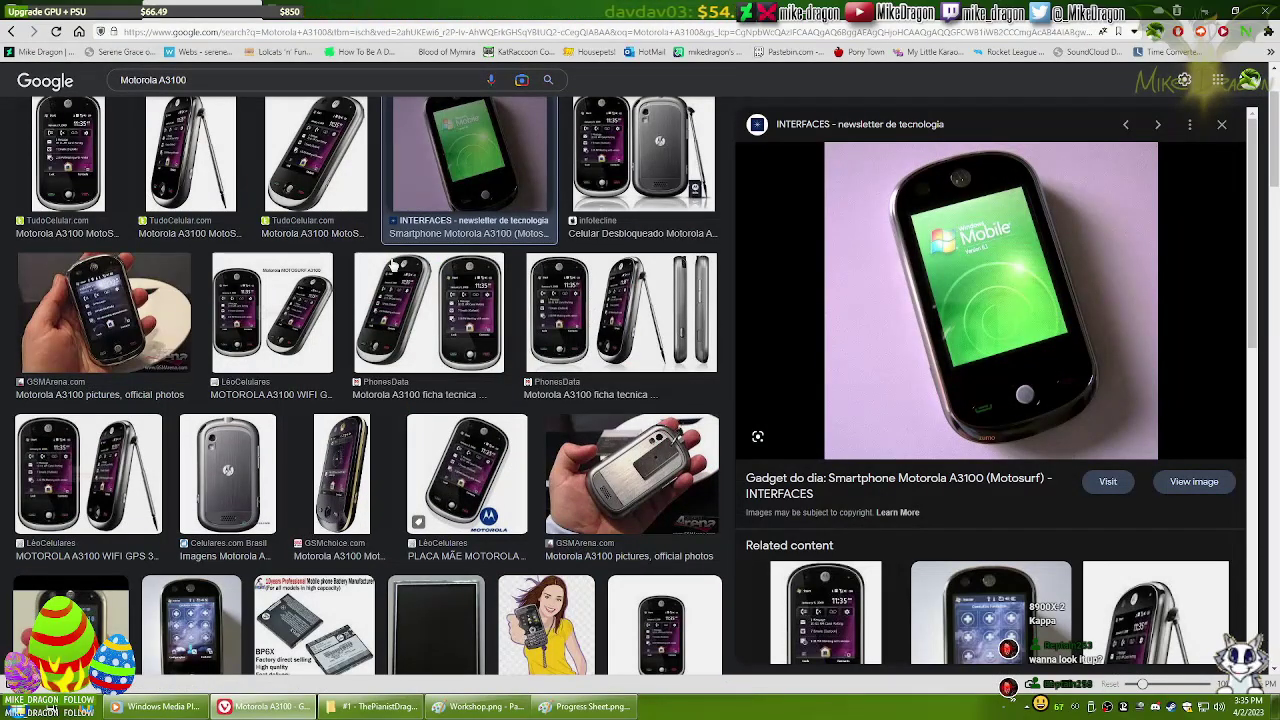
key(ctrl+w)
key(alt+Tab)
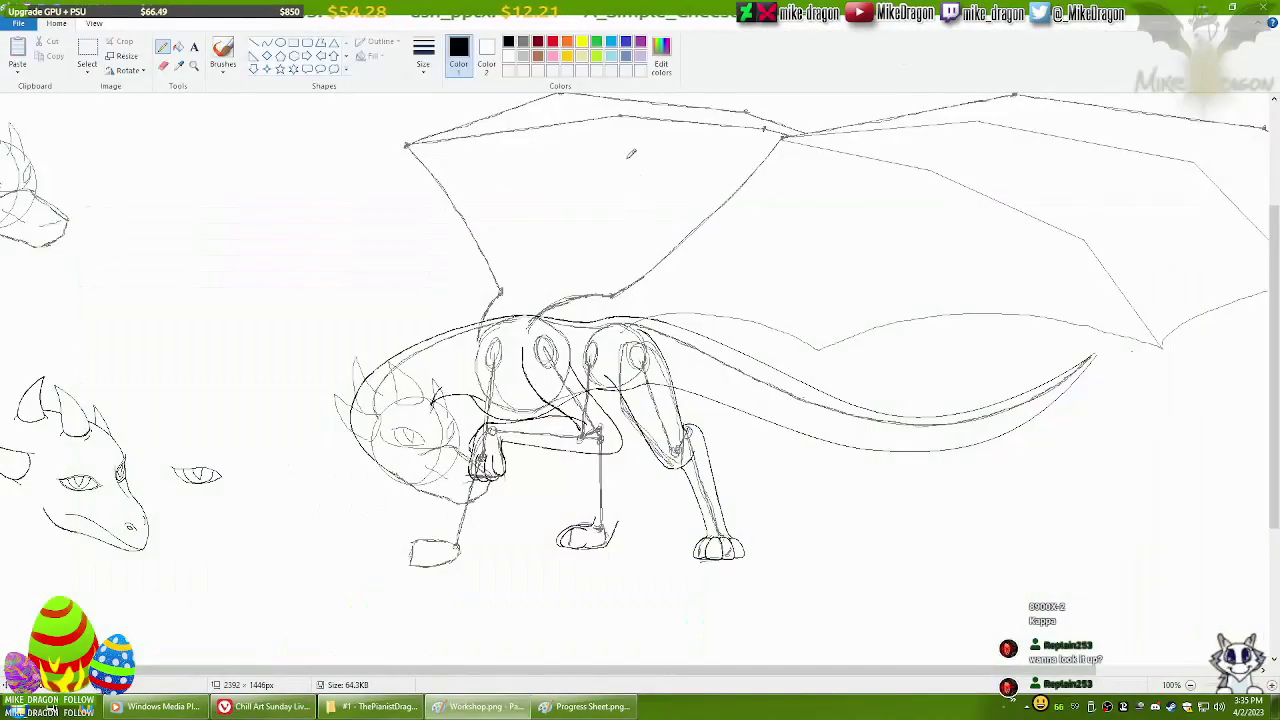
Trace the underside of the dragon's tail back to the hind leg with the Curve tool at 200% zoom.
scroll(968, 294, left, 3)
scroll(968, 294, down, 1)
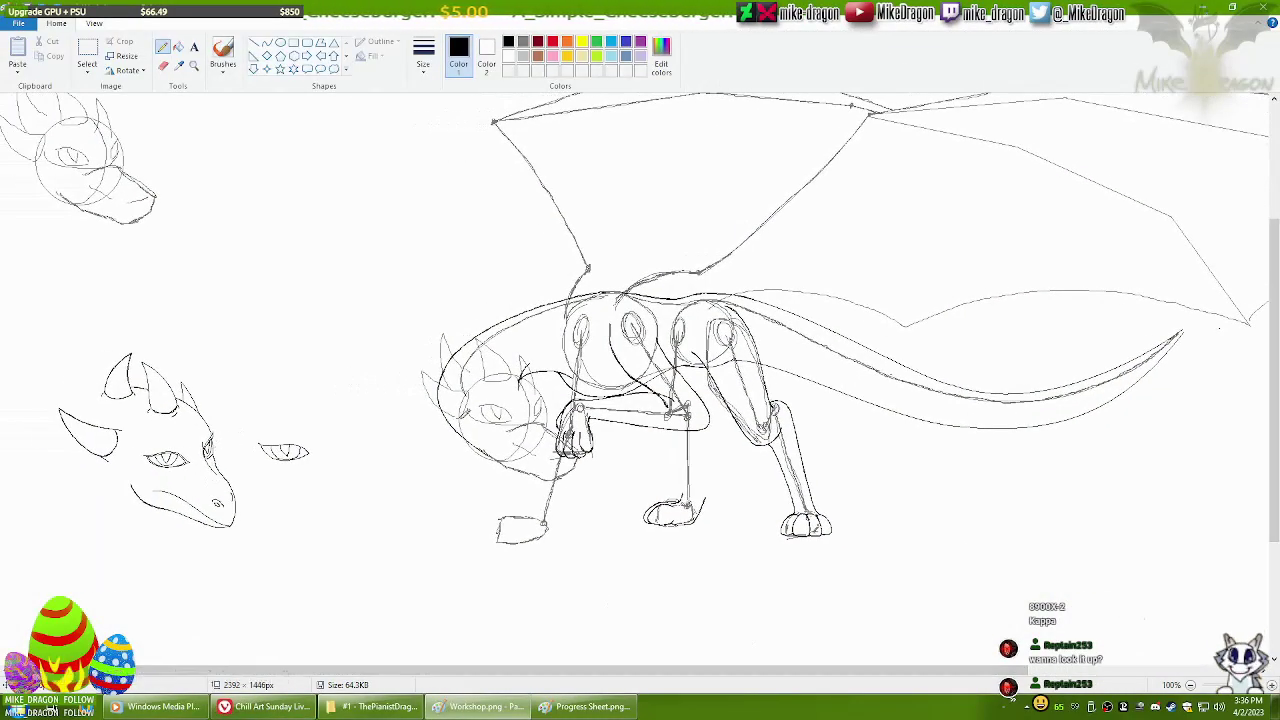
click(194, 64)
click(890, 388)
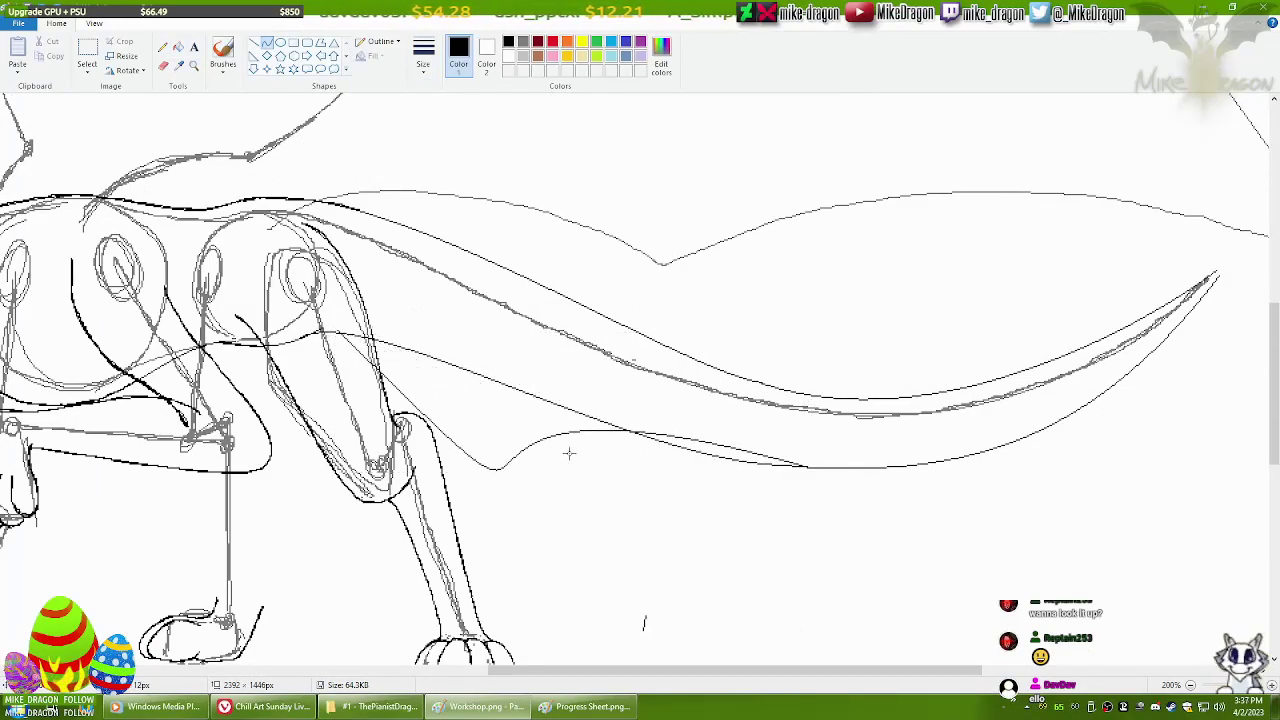
mouse_move(336, 333)
mouse_down()
mouse_move(700, 445)
mouse_move(820, 467)
mouse_up()
key(ctrl+z)
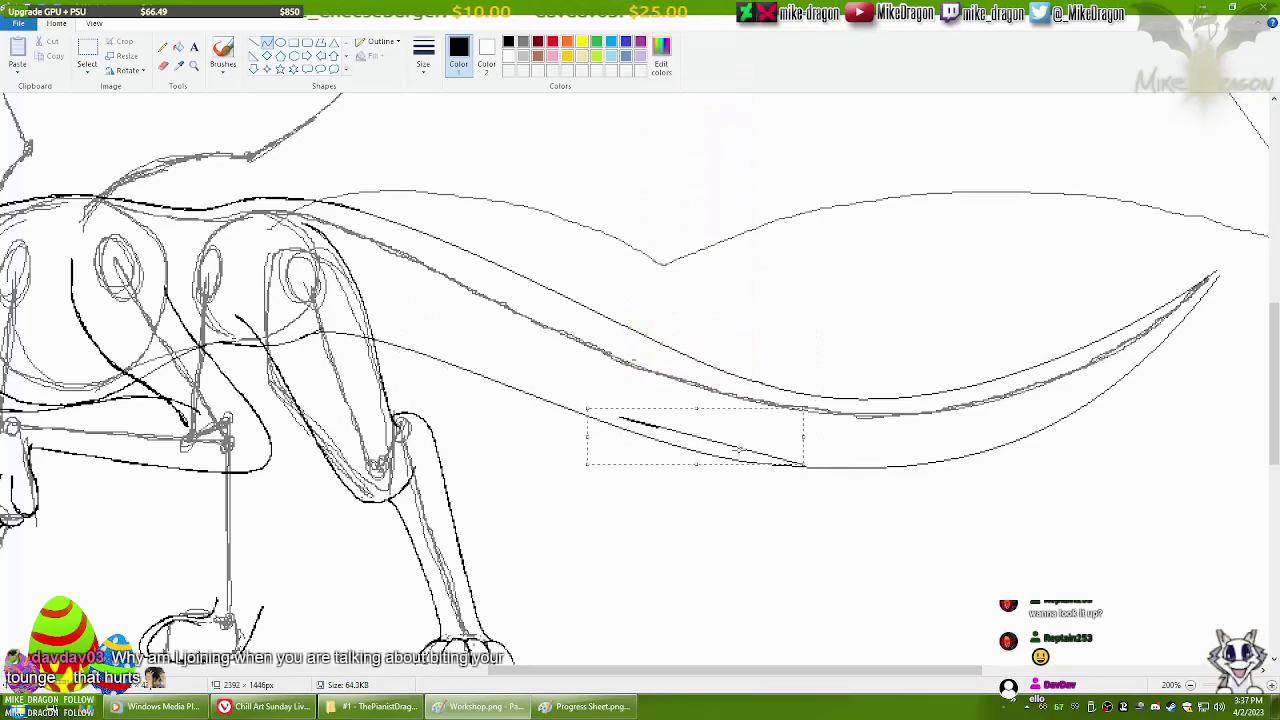
drag(790, 466, 330, 326)
click(162, 47)
Check the Progress Sheet image and return to the Workshop drawing at the dragon's forelegs.
scroll(828, 451, left, 5)
scroll(1008, 520, down, 1)
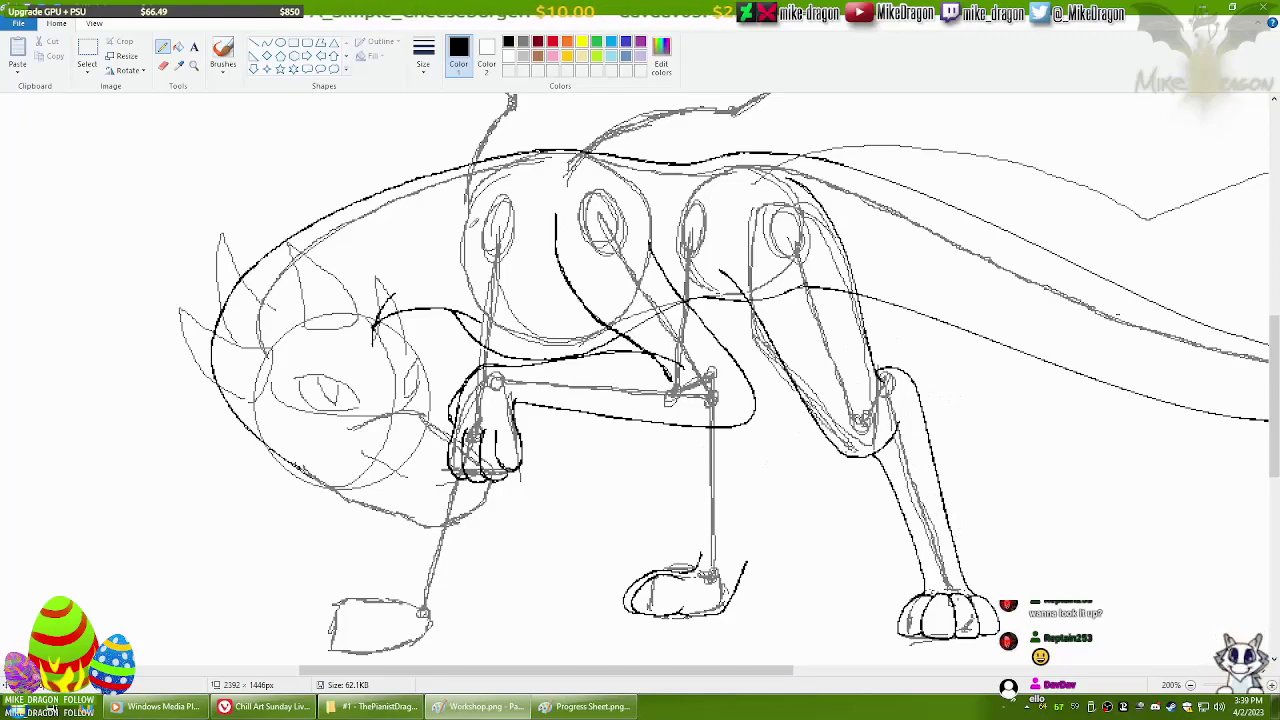
click(584, 706)
key(alt+Tab)
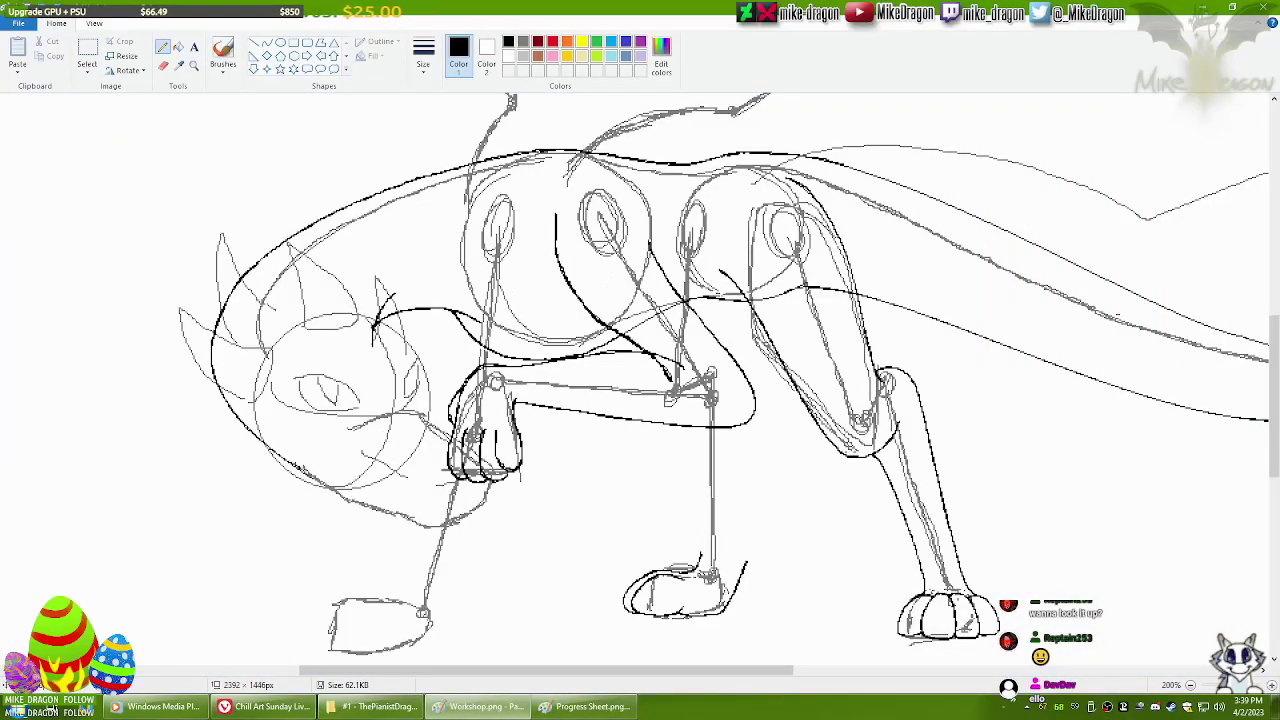
drag(453, 222, 455, 392)
key(ctrl+z)
key(ctrl+z)
key(ctrl+z)
key(ctrl+z)
key(ctrl+z)
key(ctrl+z)
key(ctrl+z)
key(ctrl+z)
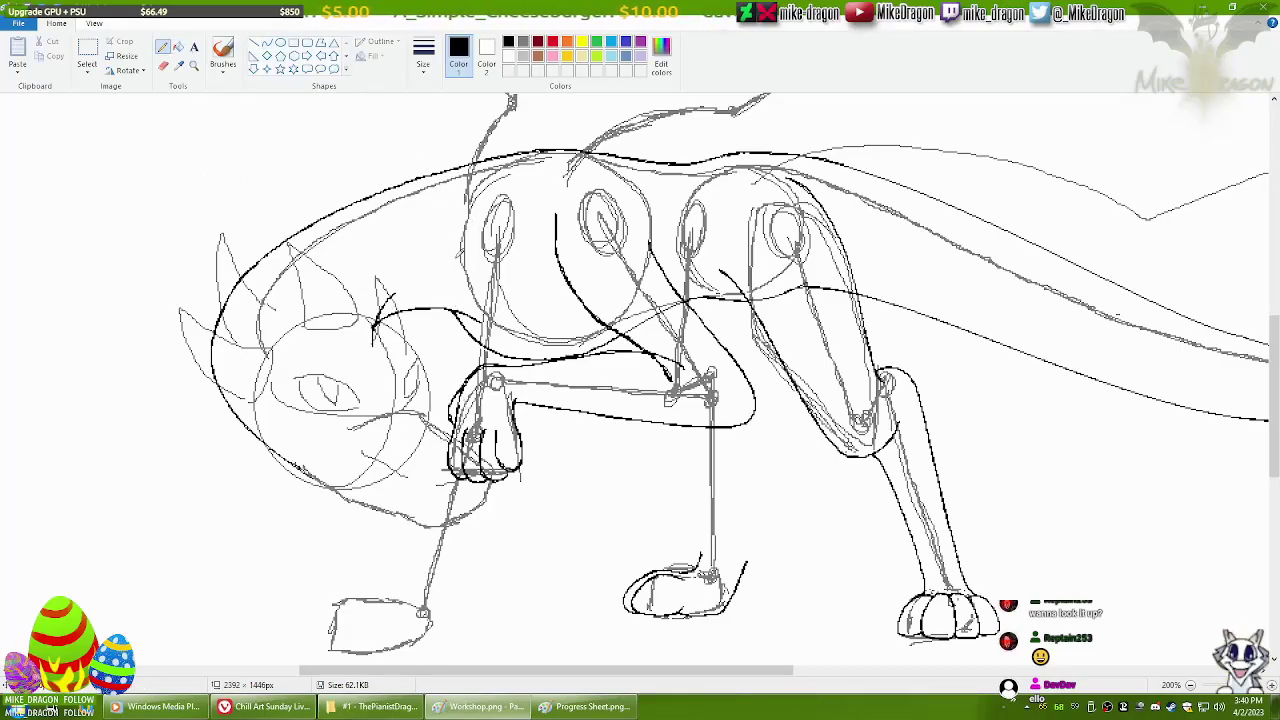
mouse_move(460, 250)
mouse_down()
mouse_move(455, 390)
mouse_move(452, 310)
mouse_up()
key(ctrl+z)
key(ctrl+z)
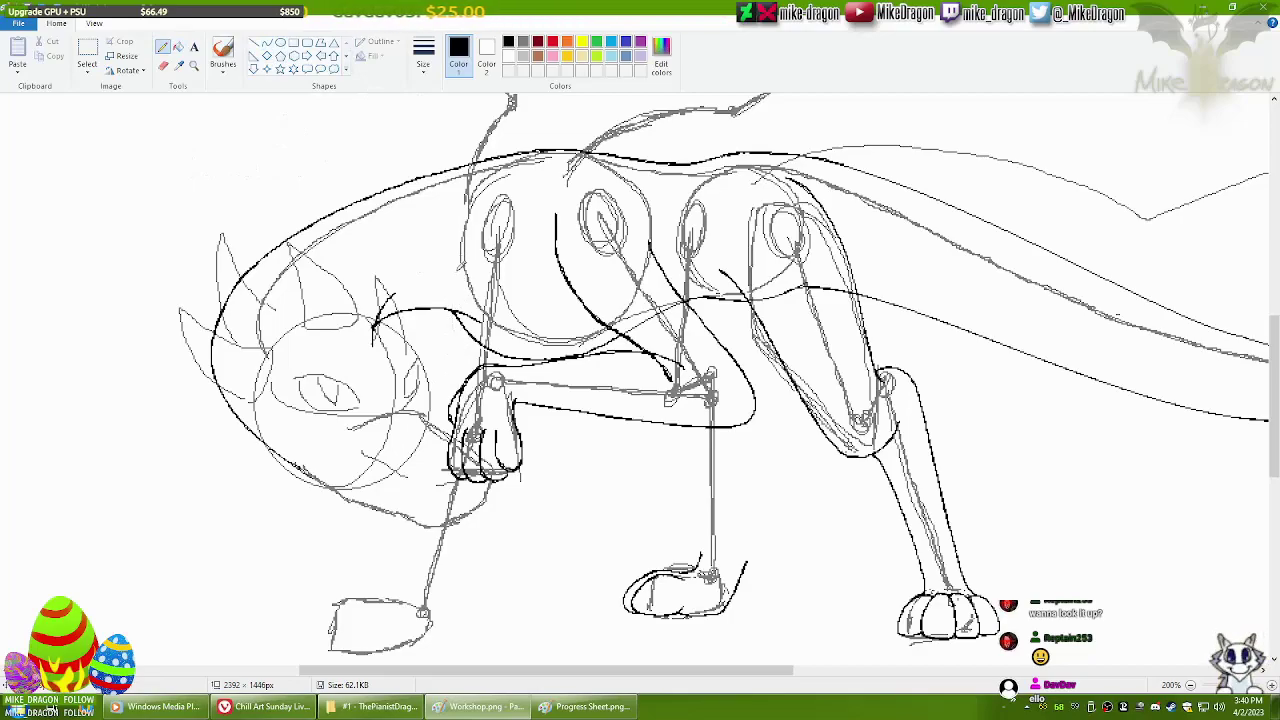
drag(460, 256, 458, 384)
key(ctrl+z)
key(ctrl+z)
key(ctrl+z)
Outline the front edge of the dragon's standing foreleg with the pencil, from the shoulder down to the ankle.
drag(458, 218, 456, 338)
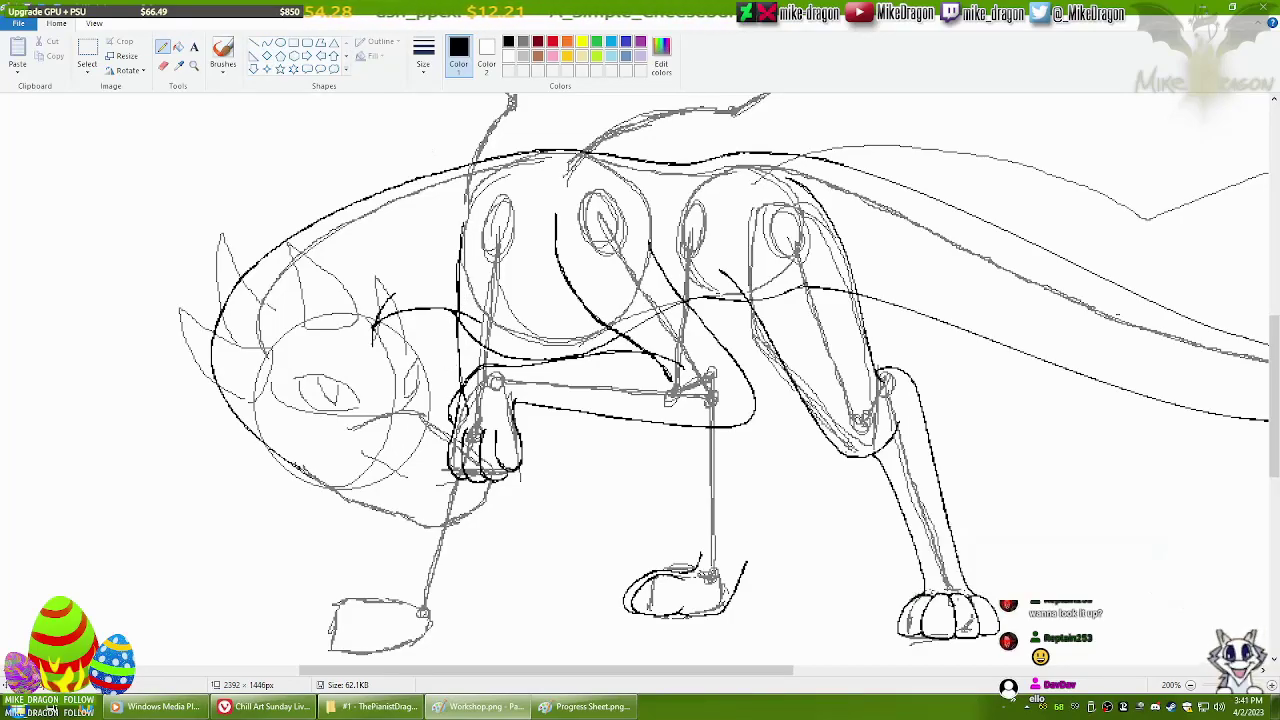
drag(470, 410, 406, 596)
key(ctrl+z)
drag(434, 542, 410, 596)
drag(452, 428, 414, 596)
key(ctrl+z)
drag(450, 546, 422, 566)
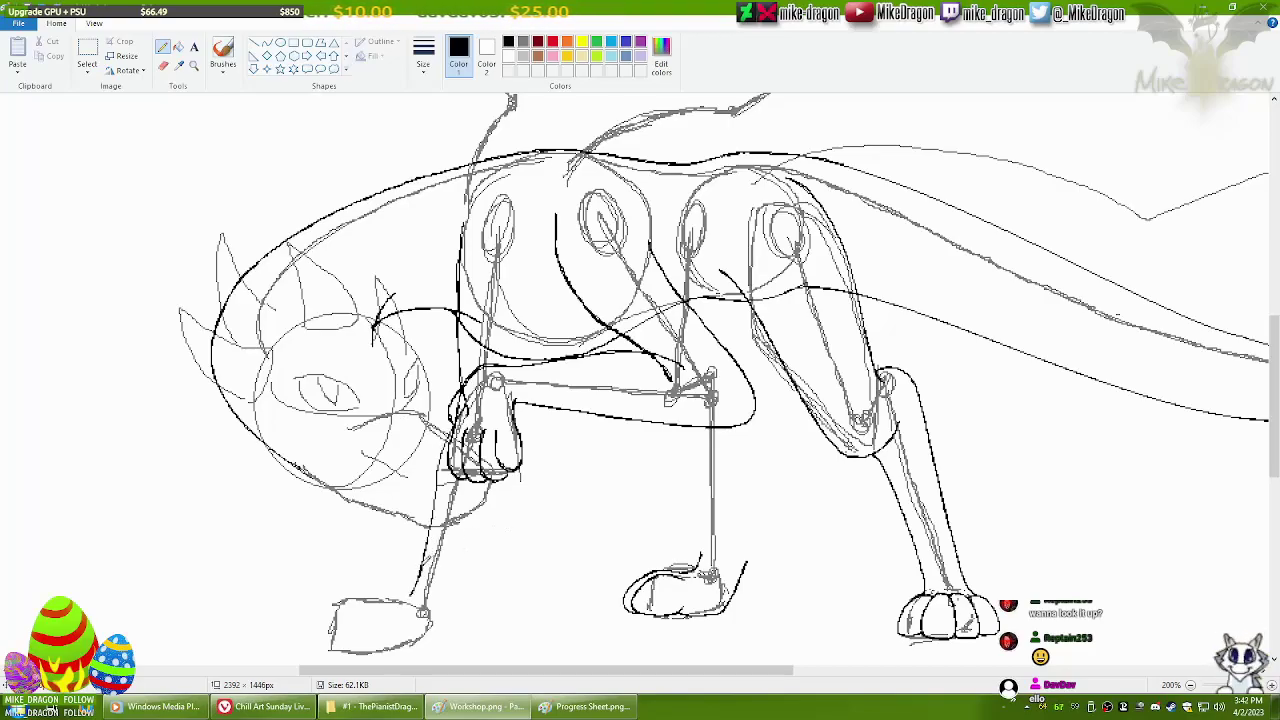
Outline the rear edge of the standing foreleg with pencil strokes between the ankle and the chest.
drag(487, 488, 445, 612)
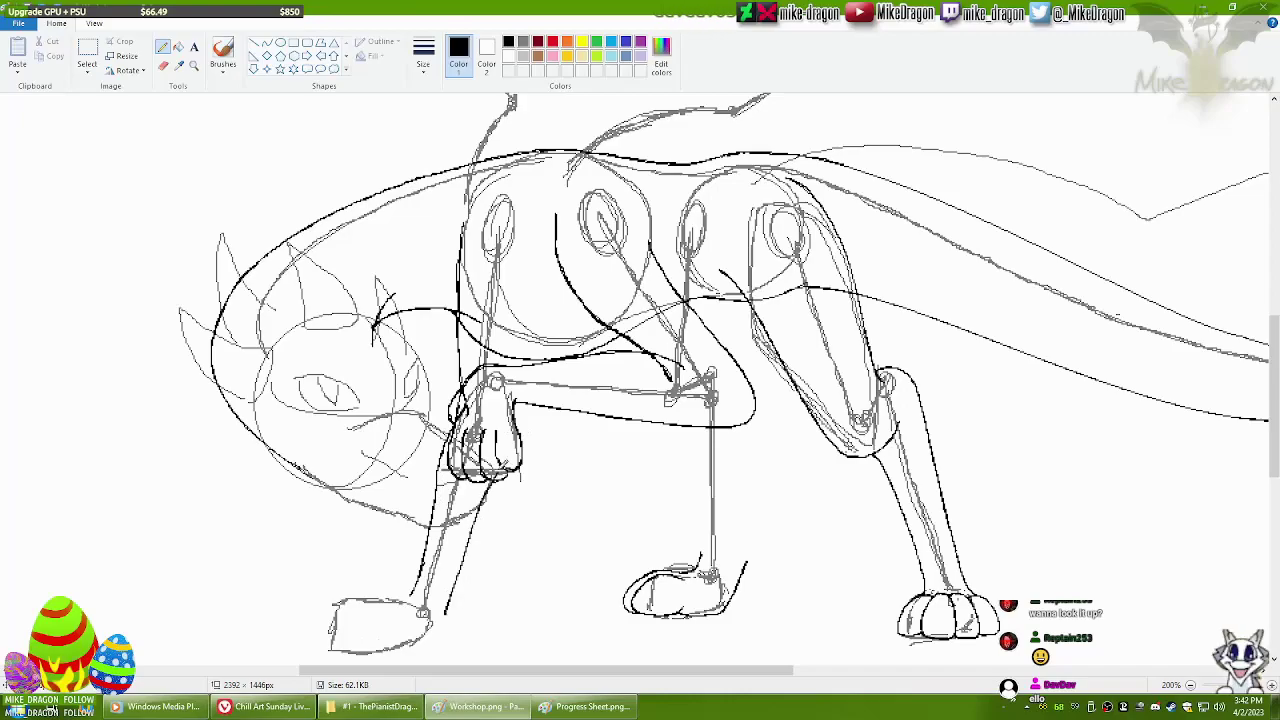
drag(516, 444, 526, 410)
drag(548, 292, 534, 364)
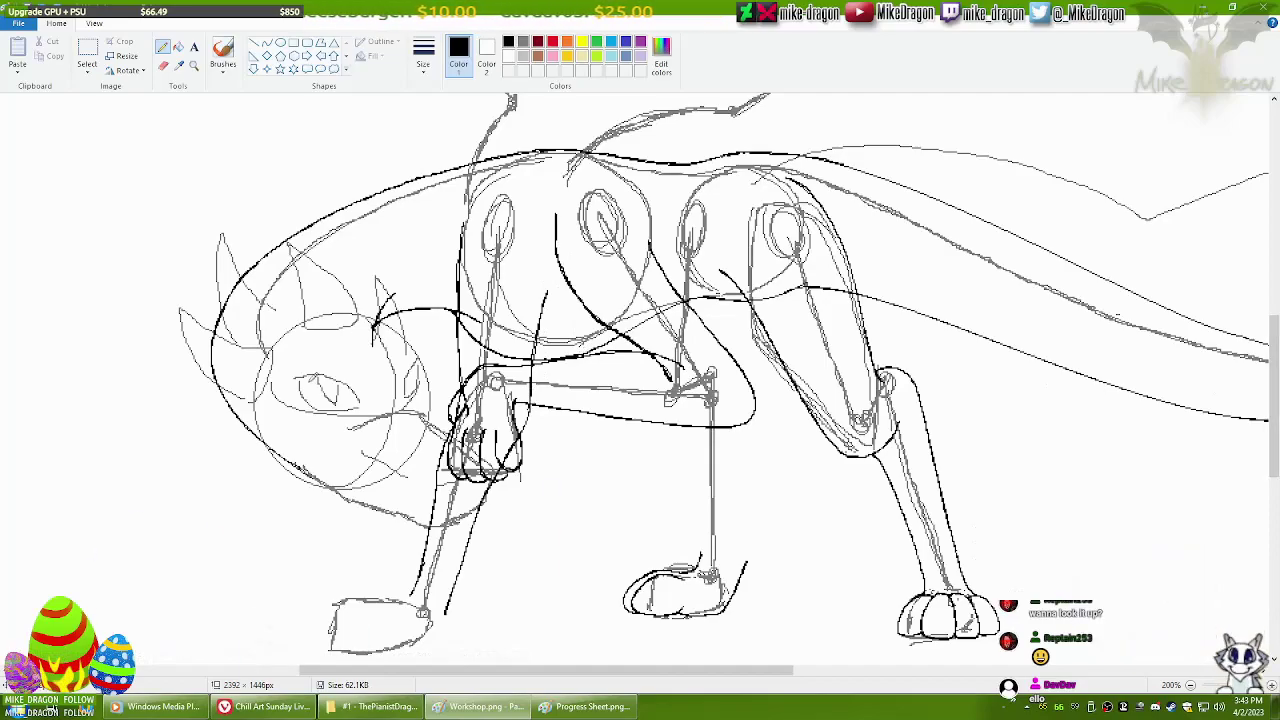
Outline the paw of the standing foreleg, joining its top and sole to the leg's two edges.
scroll(520, 474, down, 2)
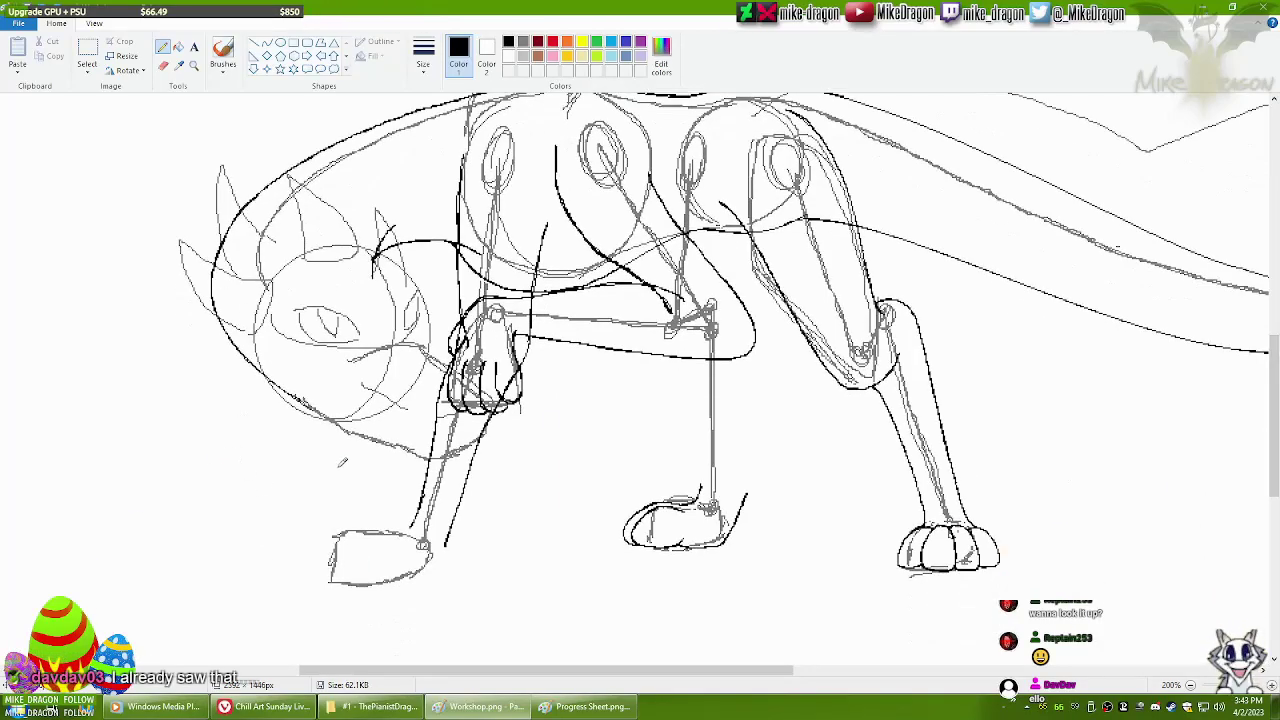
mouse_move(424, 500)
mouse_down()
mouse_move(418, 518)
mouse_move(331, 548)
mouse_up()
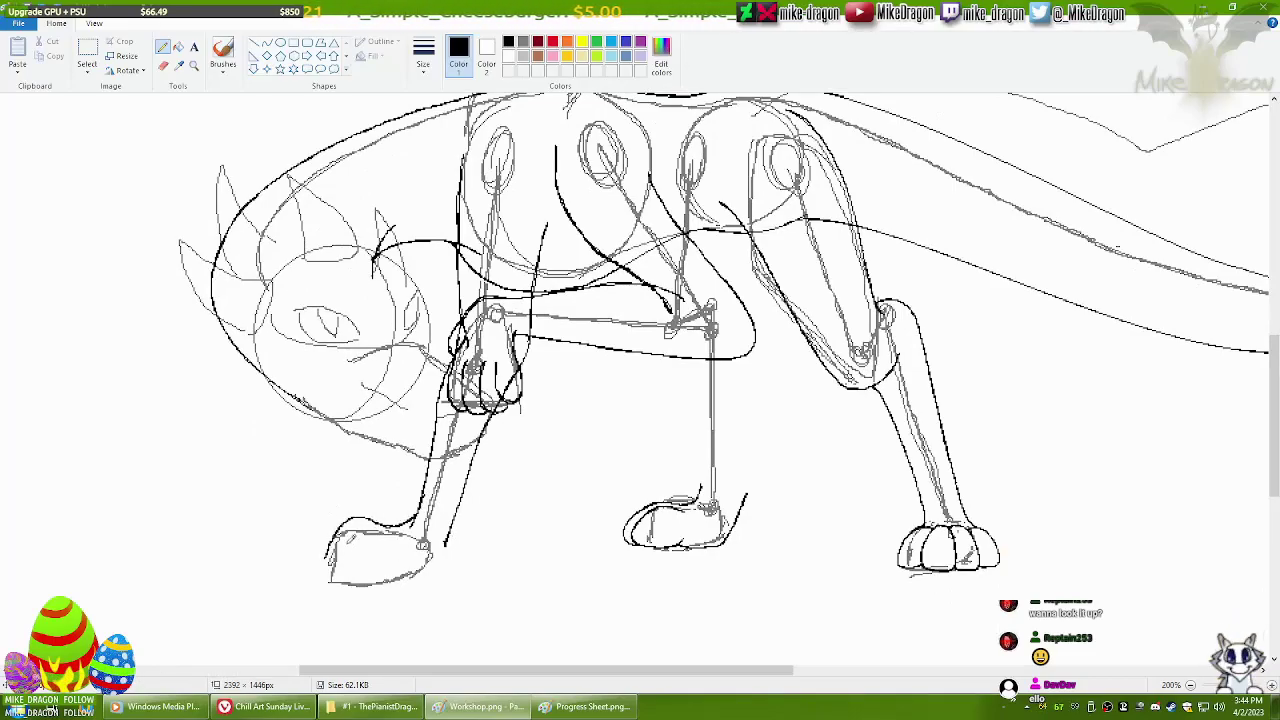
drag(330, 558, 445, 552)
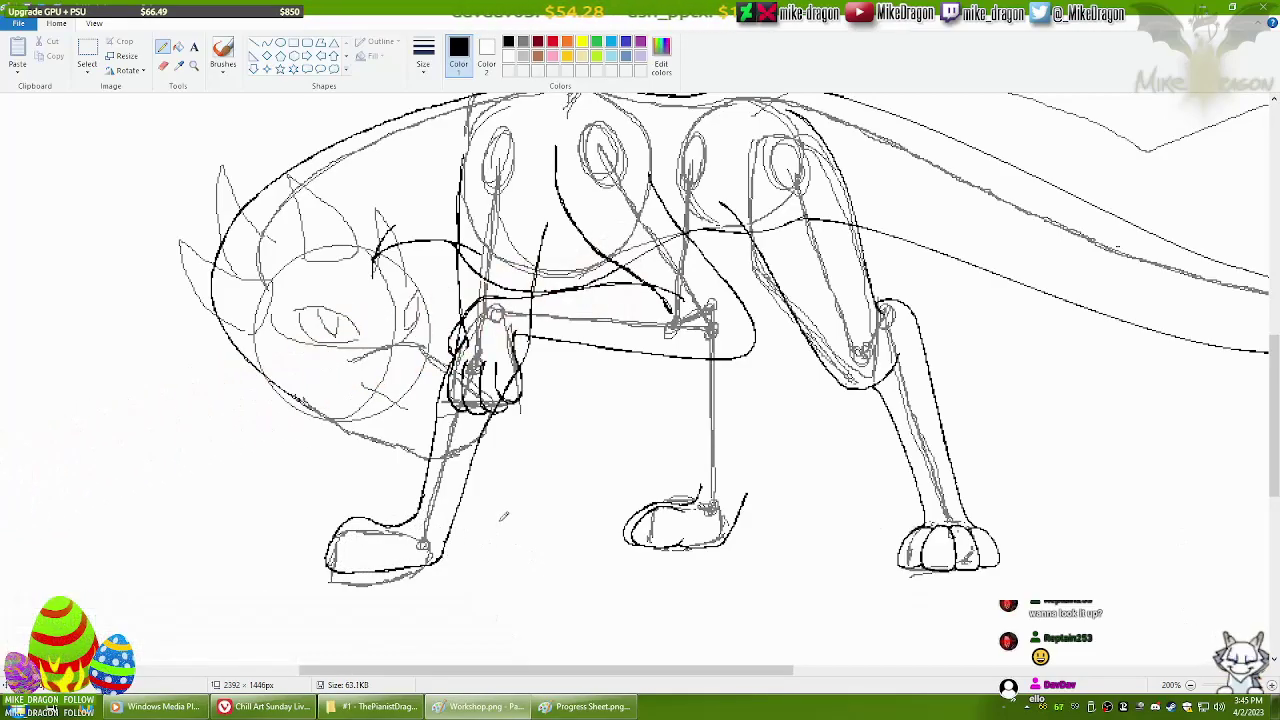
drag(537, 670, 549, 670)
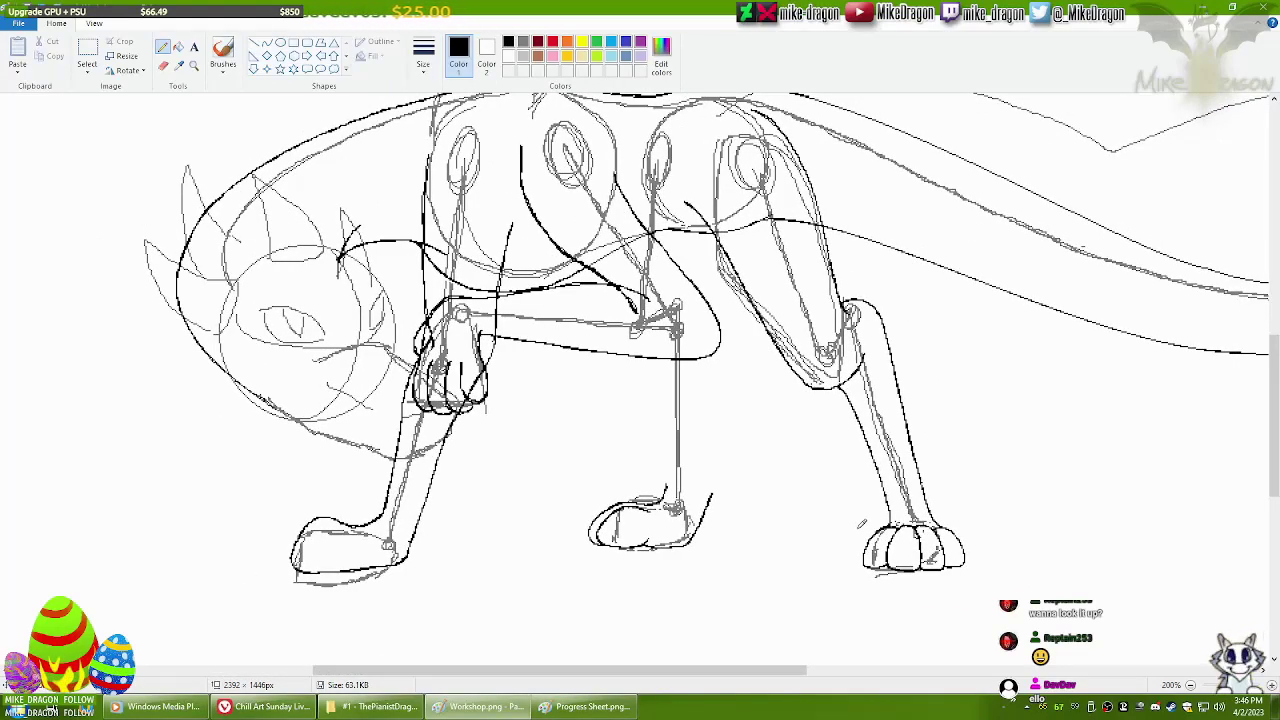
mouse_move(508, 548)
mouse_down()
mouse_move(566, 603)
mouse_move(555, 495)
mouse_move(526, 574)
mouse_move(550, 549)
mouse_up()
key(ctrl+z)
key(ctrl+z)
key(ctrl+z)
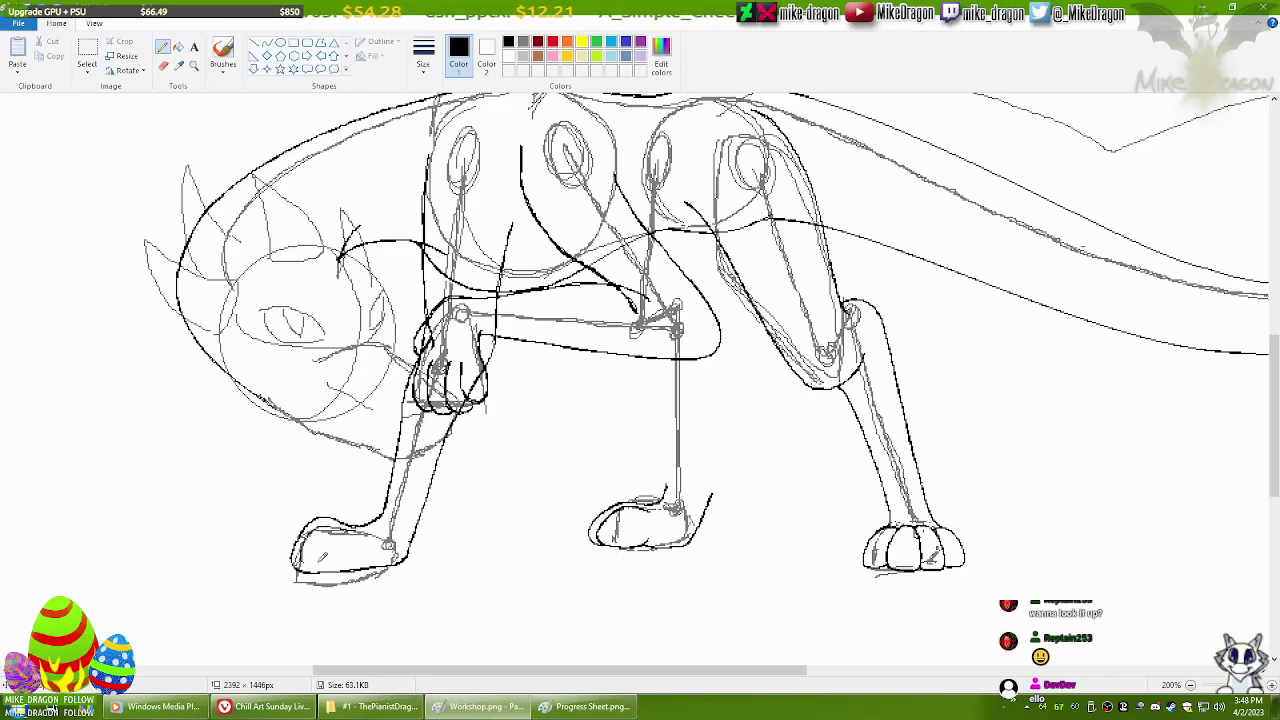
Draw an inner toe contour along the front of the standing foreleg's paw and inspect it at 400% zoom.
mouse_move(318, 524)
mouse_down()
mouse_move(309, 572)
mouse_move(348, 577)
mouse_up()
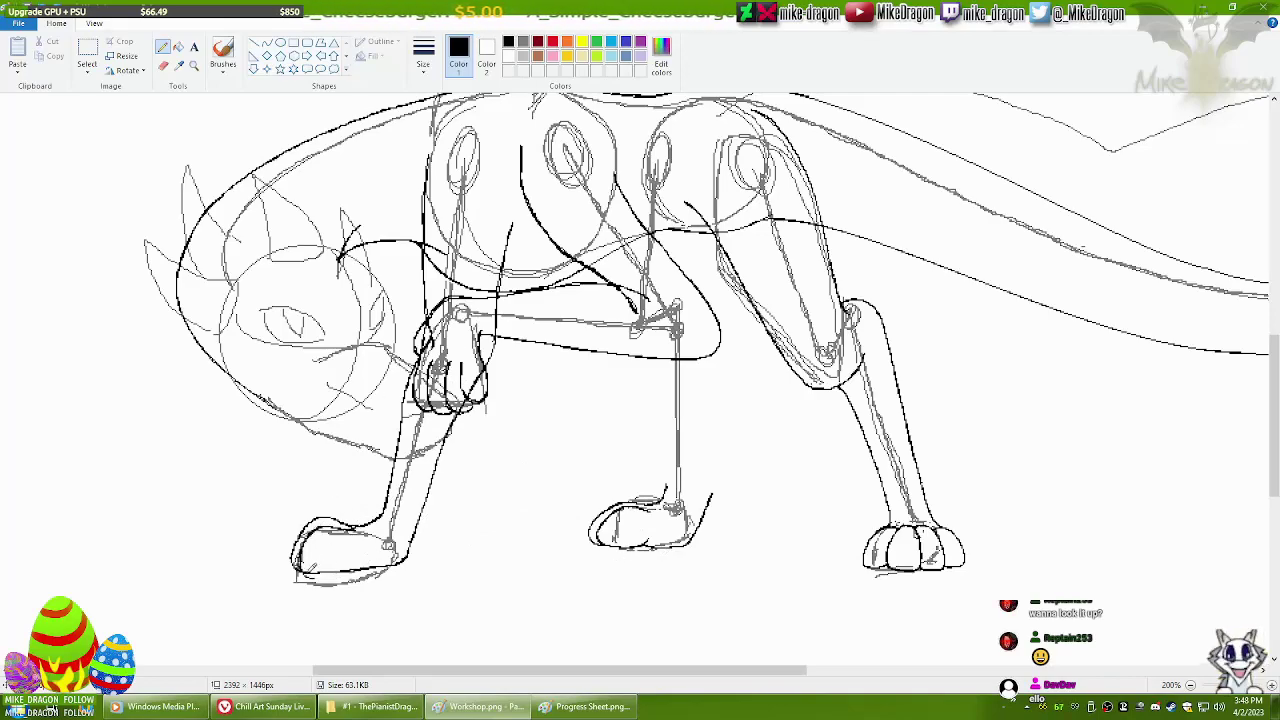
click(194, 65)
click(425, 545)
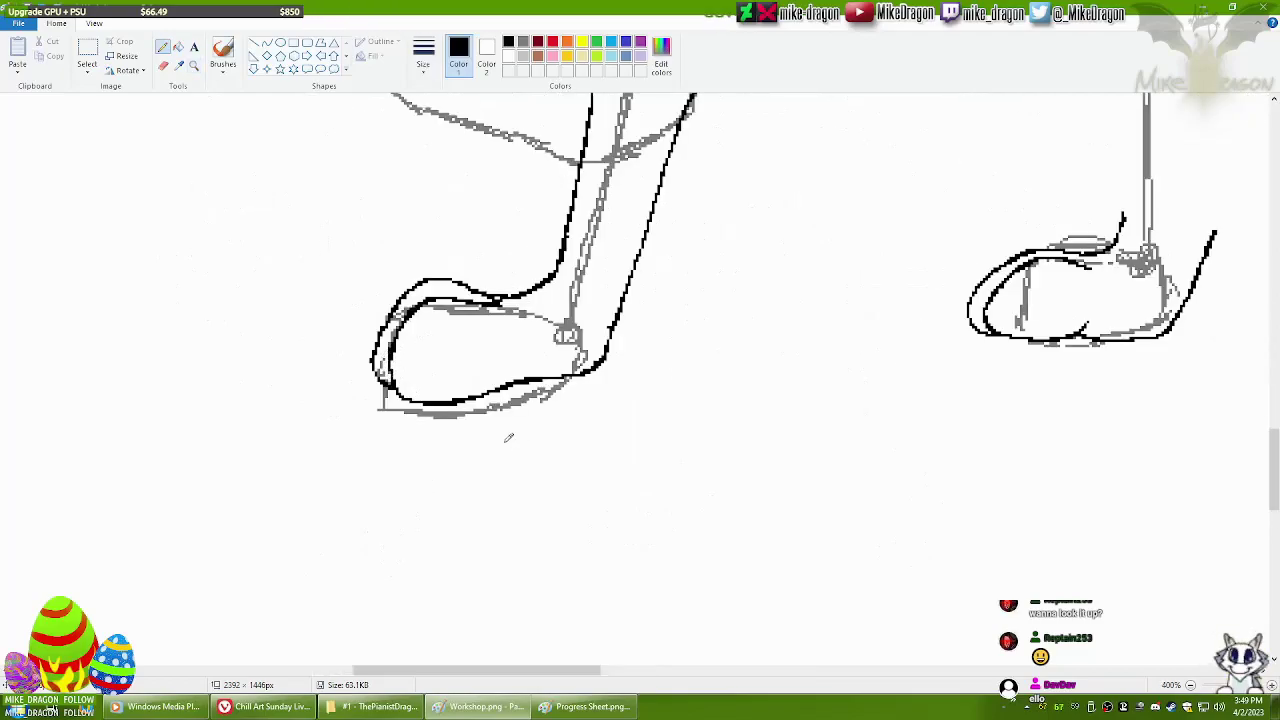
scroll(519, 446, down, 2)
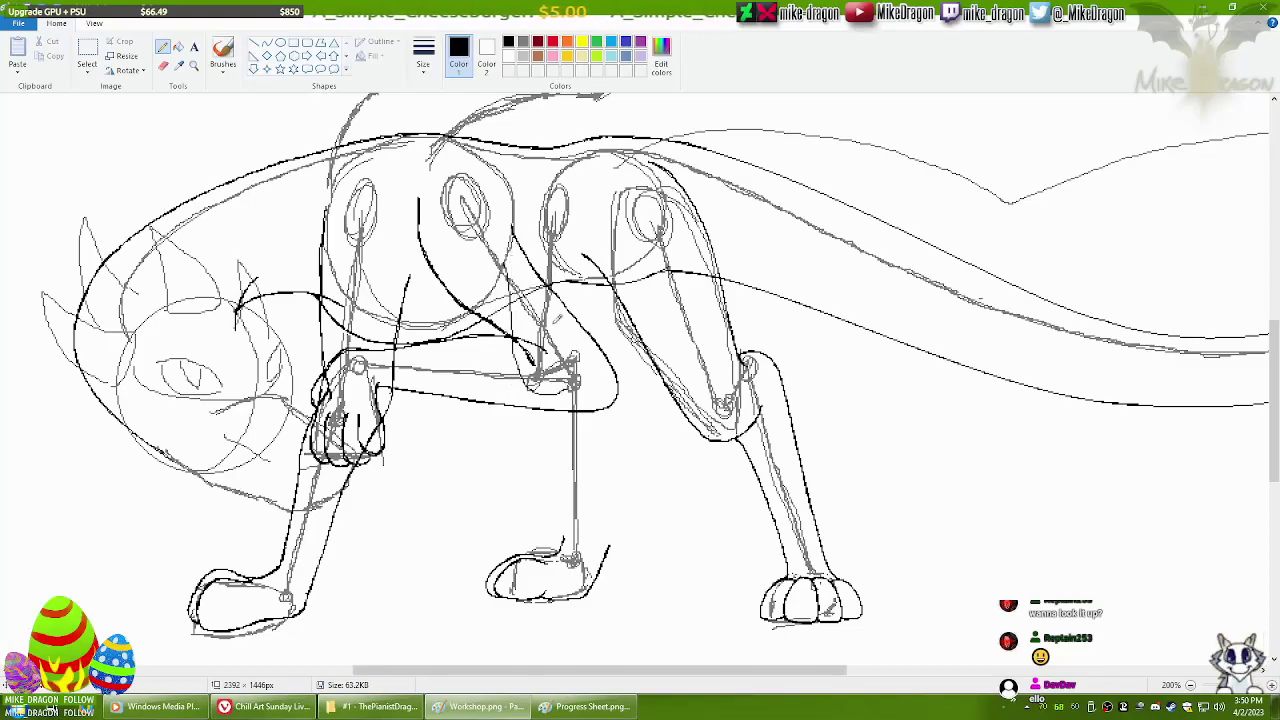
Outline the far hind leg's lower part with curves along both edges, from the hock down to the paw.
click(267, 43)
drag(571, 384, 565, 540)
drag(590, 352, 607, 570)
click(162, 47)
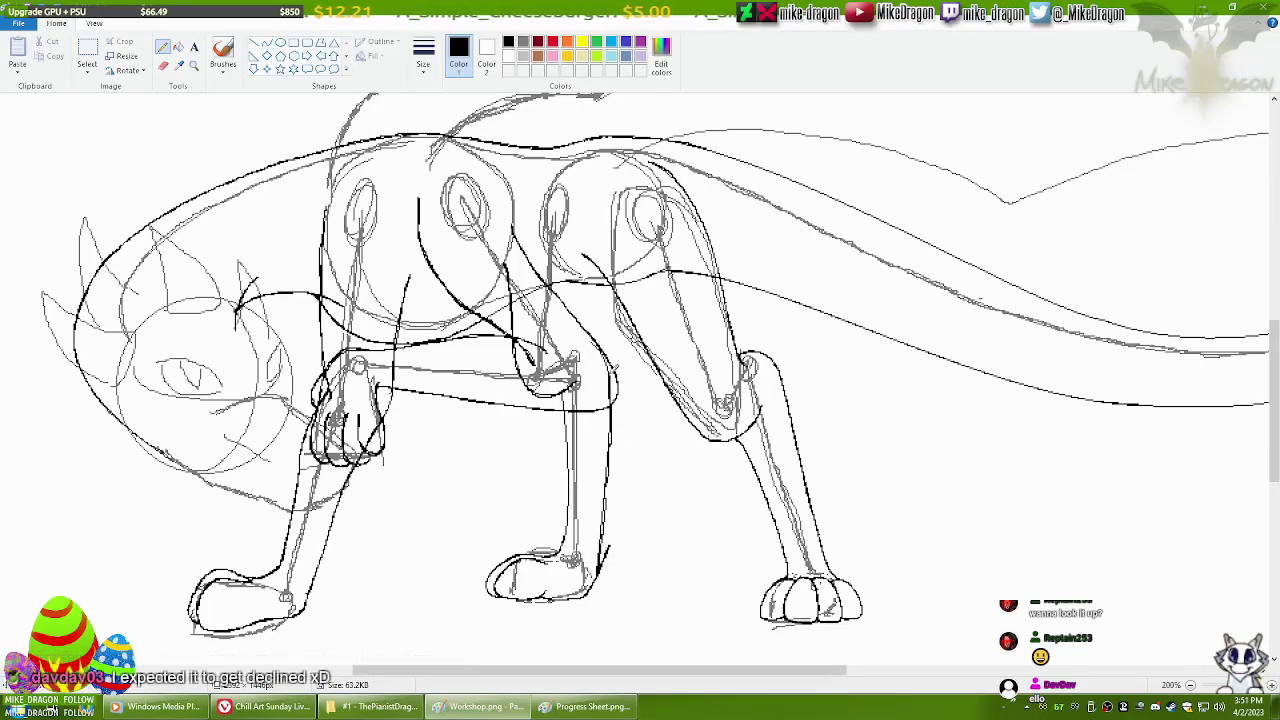
Draw the rear edge of the far hind leg's thigh as a curve from the hock up to the hip and thicken it.
click(267, 43)
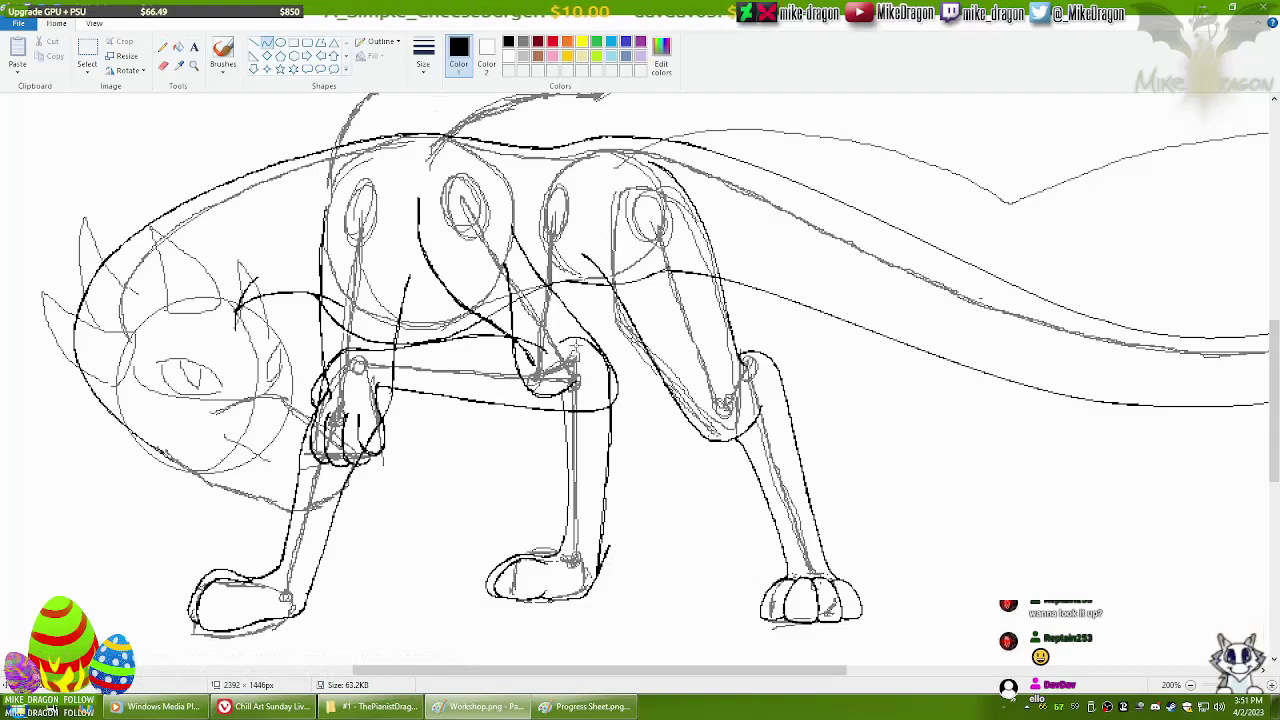
drag(572, 354, 616, 192)
click(162, 47)
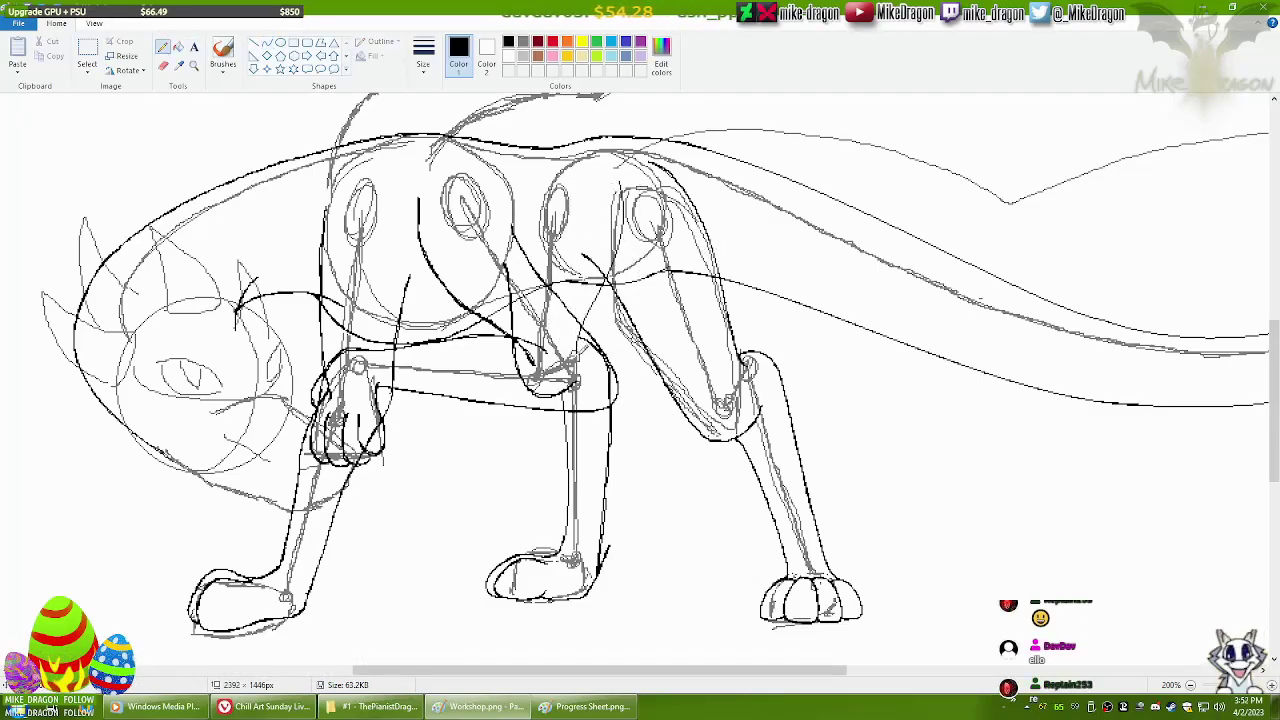
mouse_move(624, 180)
mouse_down()
mouse_move(615, 258)
mouse_move(622, 234)
mouse_up()
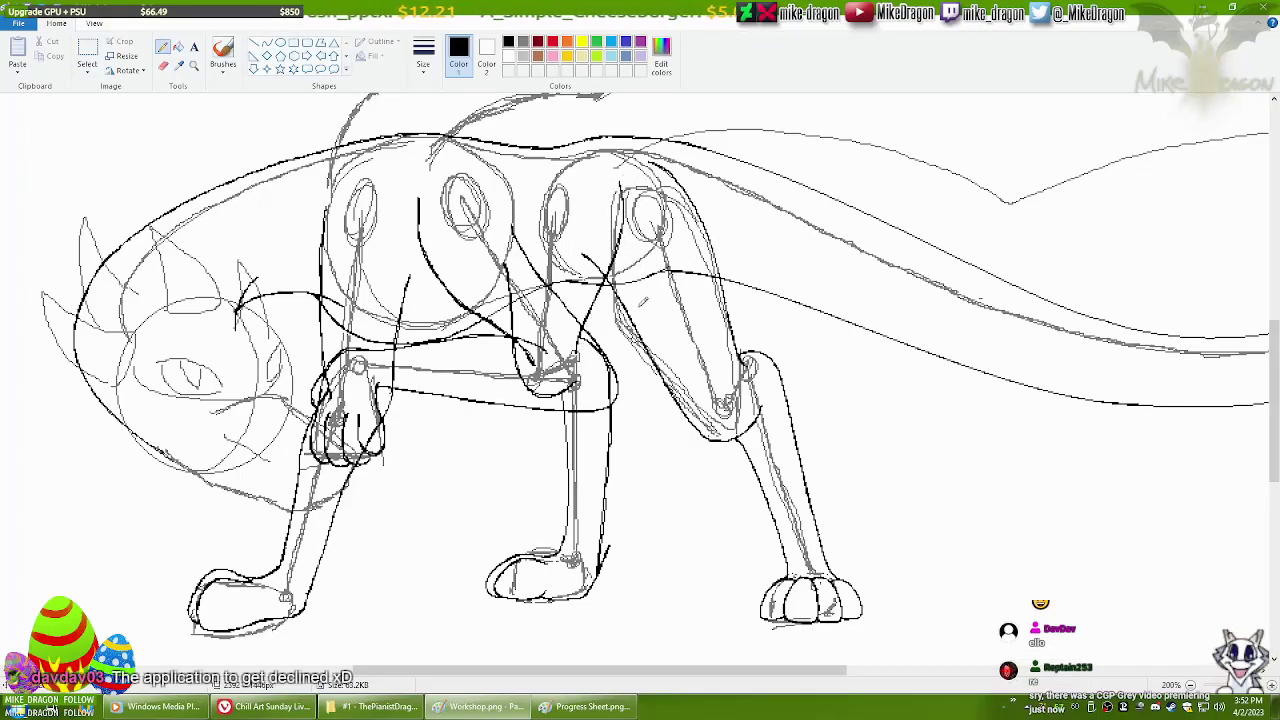
Redraw the lower rear edge of the far hind leg as a smooth curve down to the heel.
drag(614, 452, 603, 545)
click(267, 42)
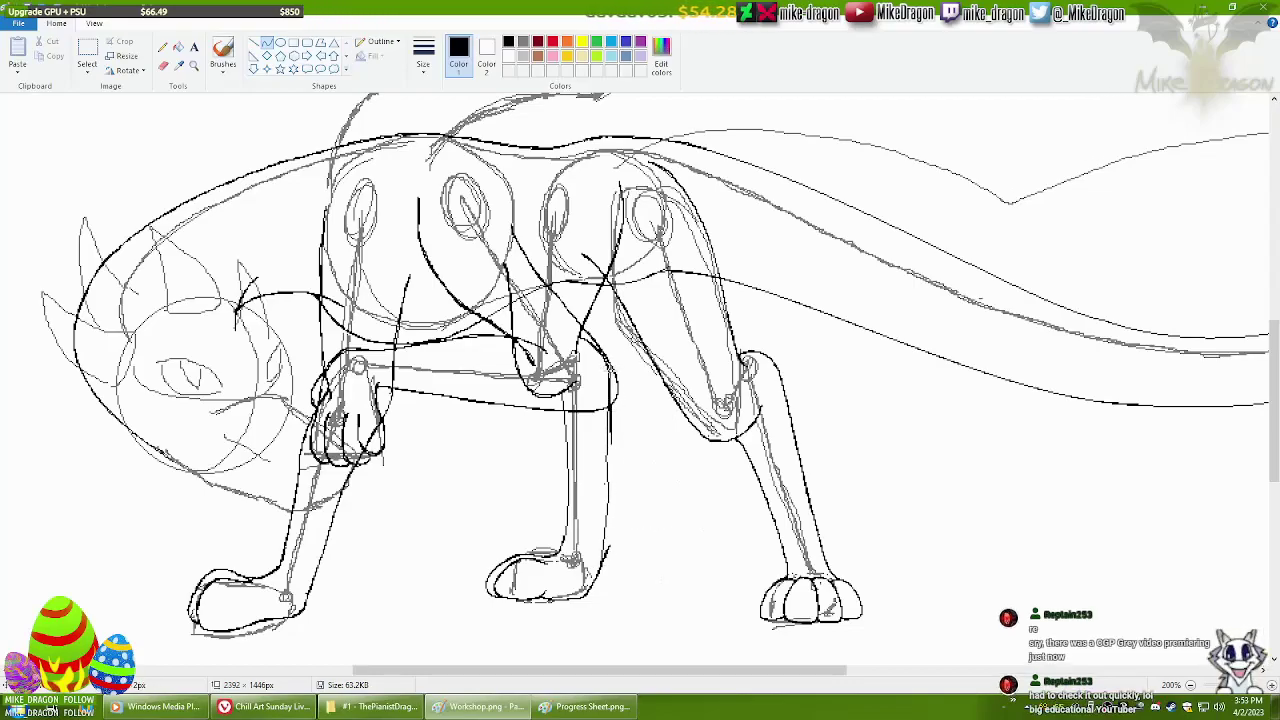
drag(611, 440, 607, 545)
click(162, 47)
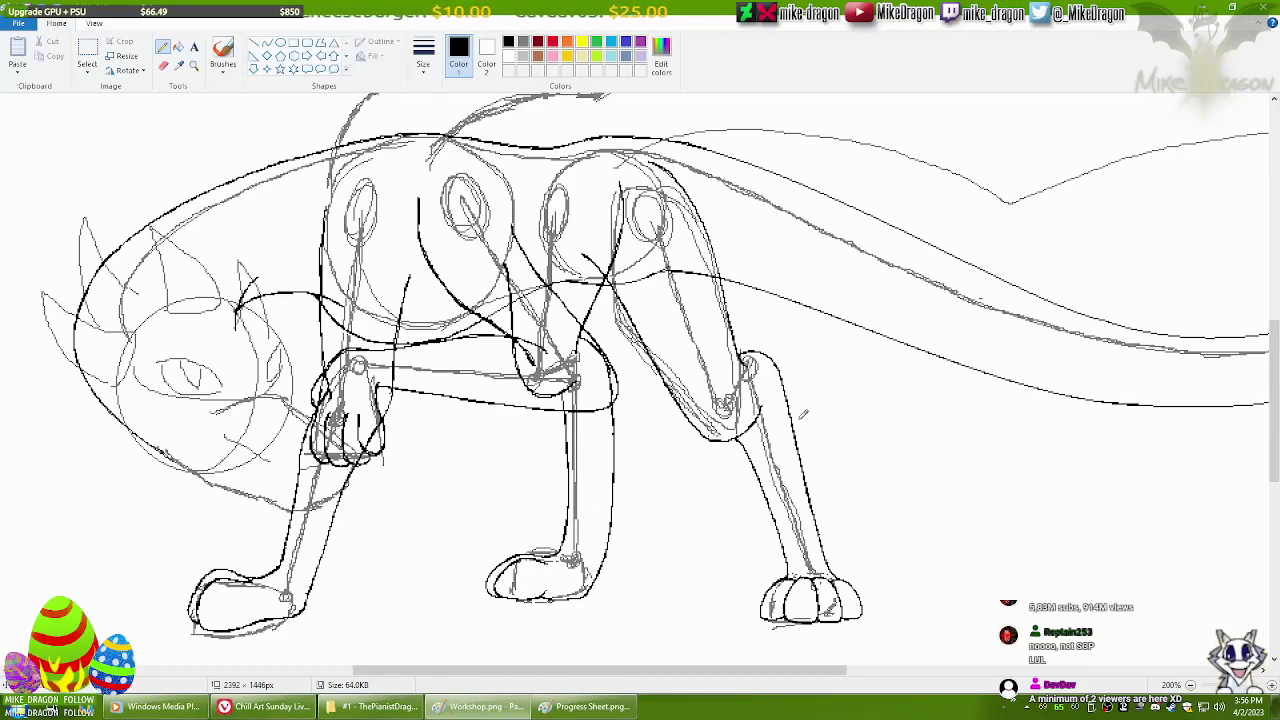
Redraw the front edge of the far hind leg's lower part as a curve from the hock to the top of the paw.
scroll(758, 512, left, 3)
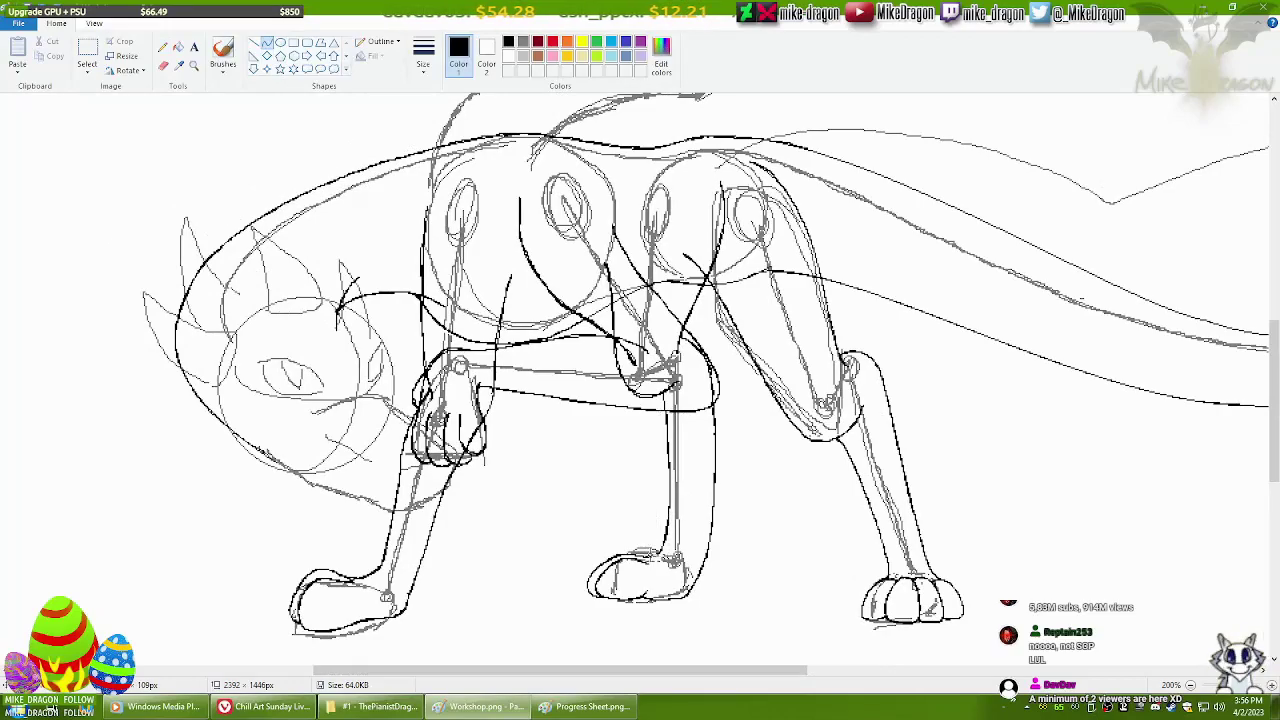
drag(668, 398, 654, 552)
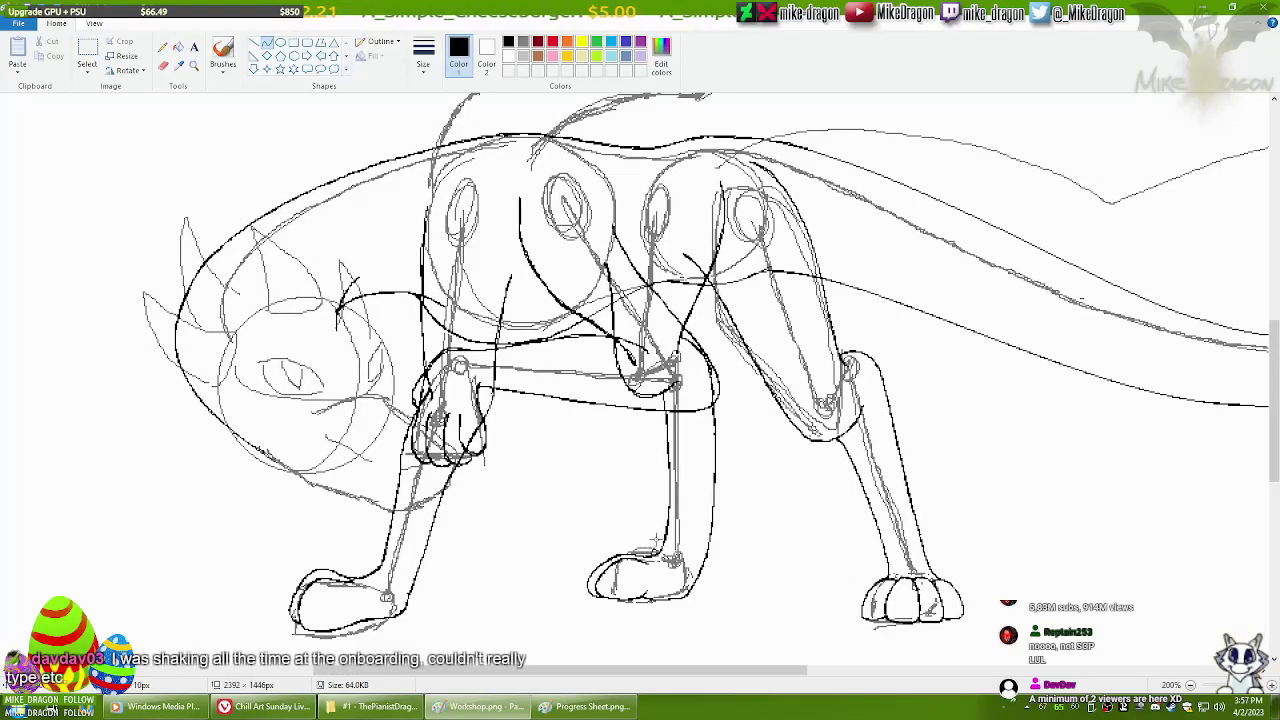
key(ctrl+z)
drag(668, 385, 656, 554)
click(162, 47)
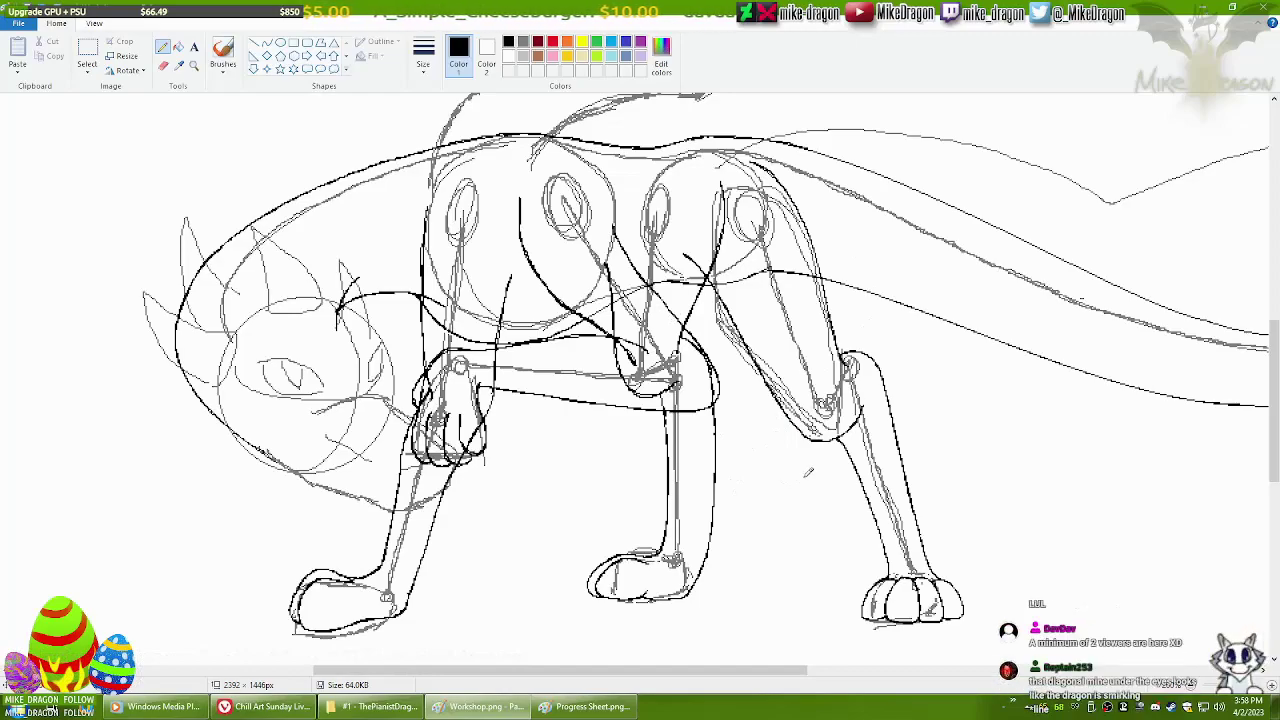
Try a different mouth line on the separate dragon head study and undo it.
scroll(488, 650, left, 5)
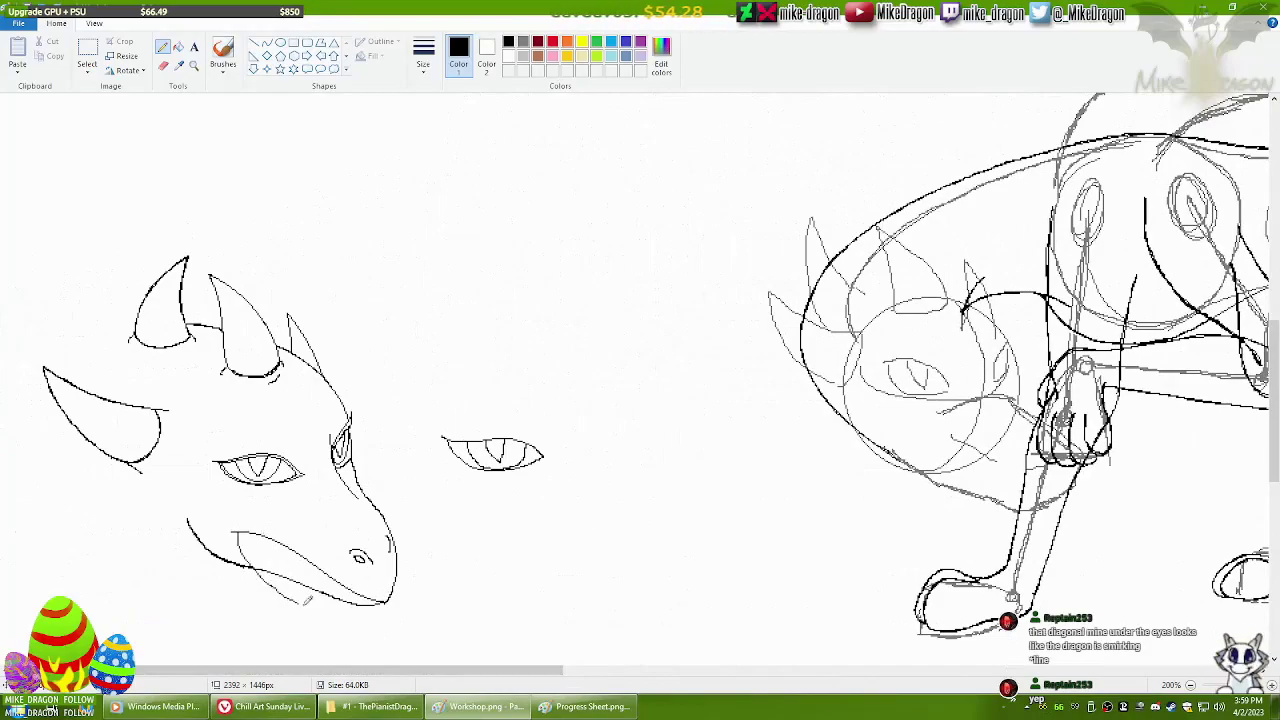
drag(232, 524, 276, 530)
key(ctrl+z)
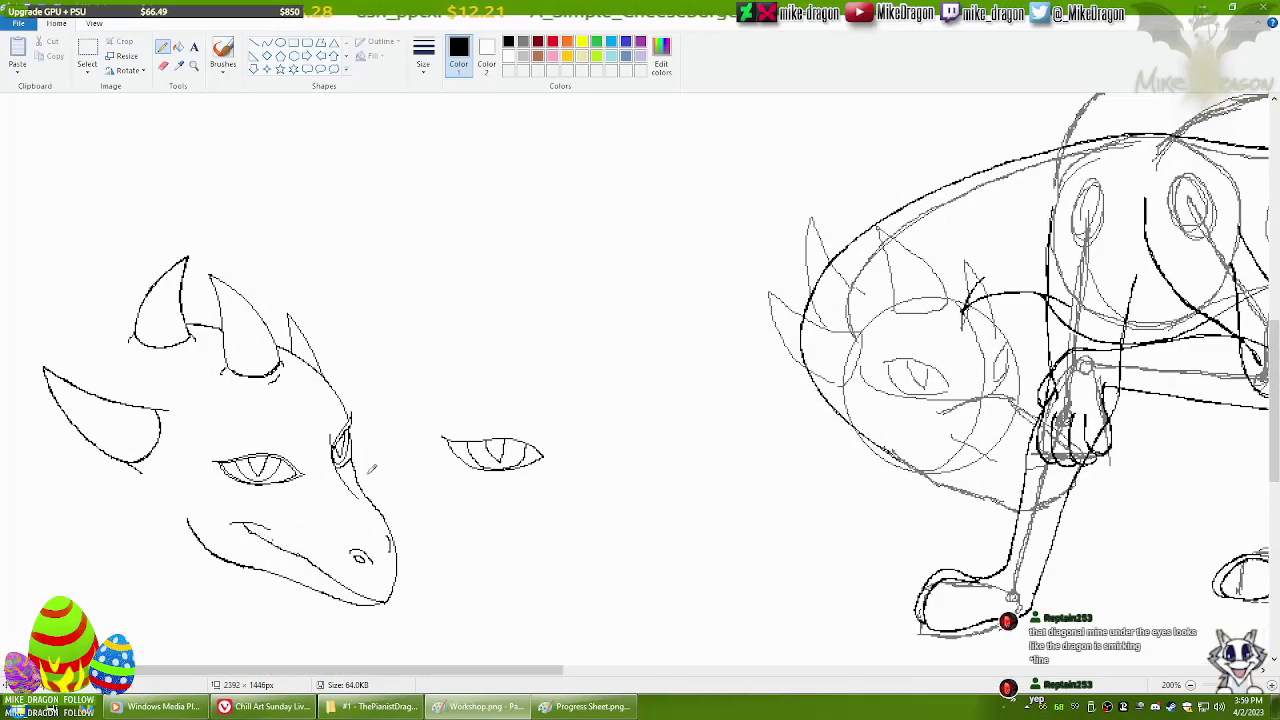
key(ctrl+z)
Outline the upper and lower edges of both wing arms where they join the dragon's back.
drag(409, 671, 690, 671)
scroll(640, 400, up, 5)
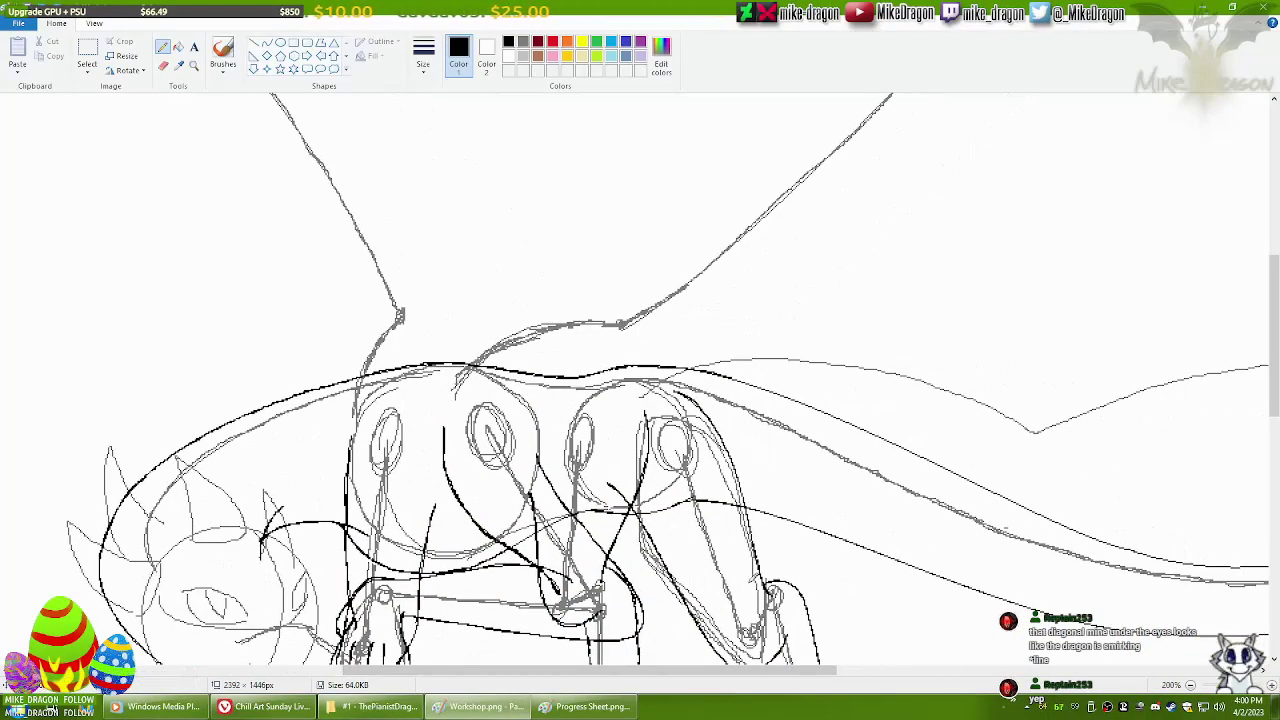
drag(445, 400, 618, 306)
drag(490, 345, 584, 310)
mouse_move(385, 320)
mouse_down()
mouse_move(348, 415)
mouse_move(398, 372)
mouse_up()
drag(506, 372, 510, 400)
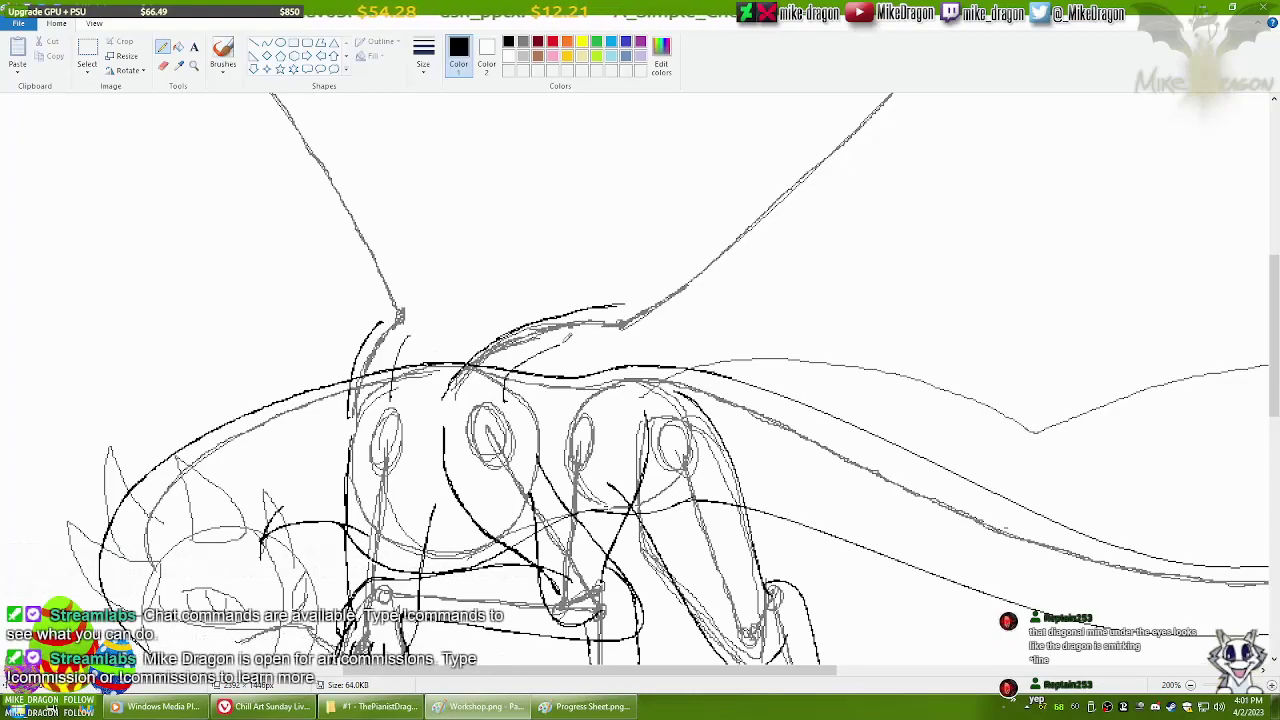
Draw the short neck curve behind the head and trace the inner contour along the top of the neck.
scroll(593, 298, down, 1)
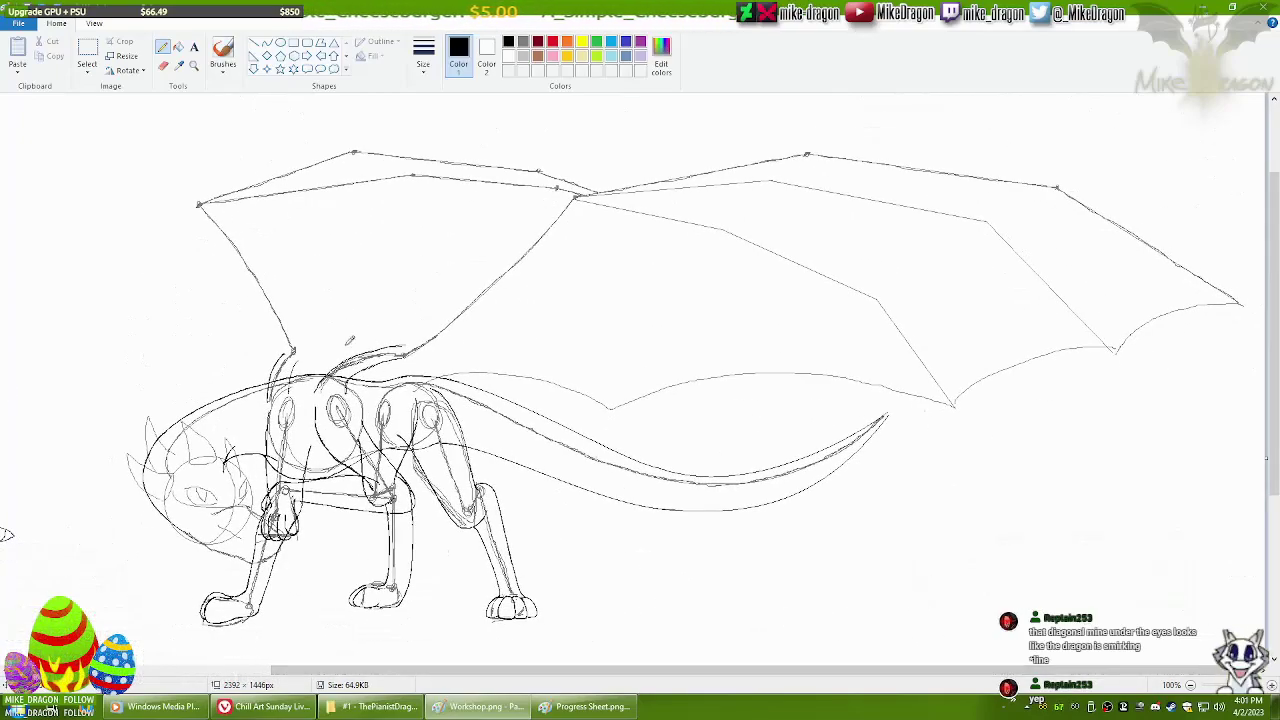
scroll(902, 672, up, 1)
drag(530, 452, 554, 484)
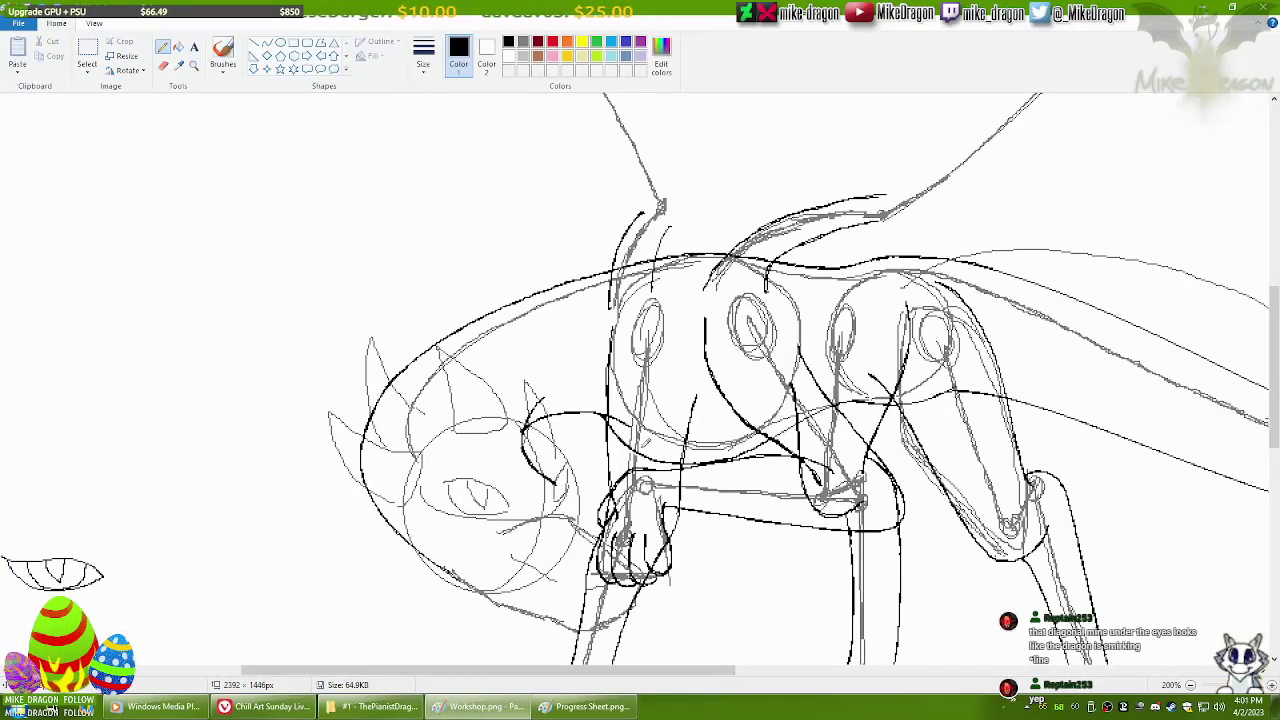
drag(640, 266, 510, 316)
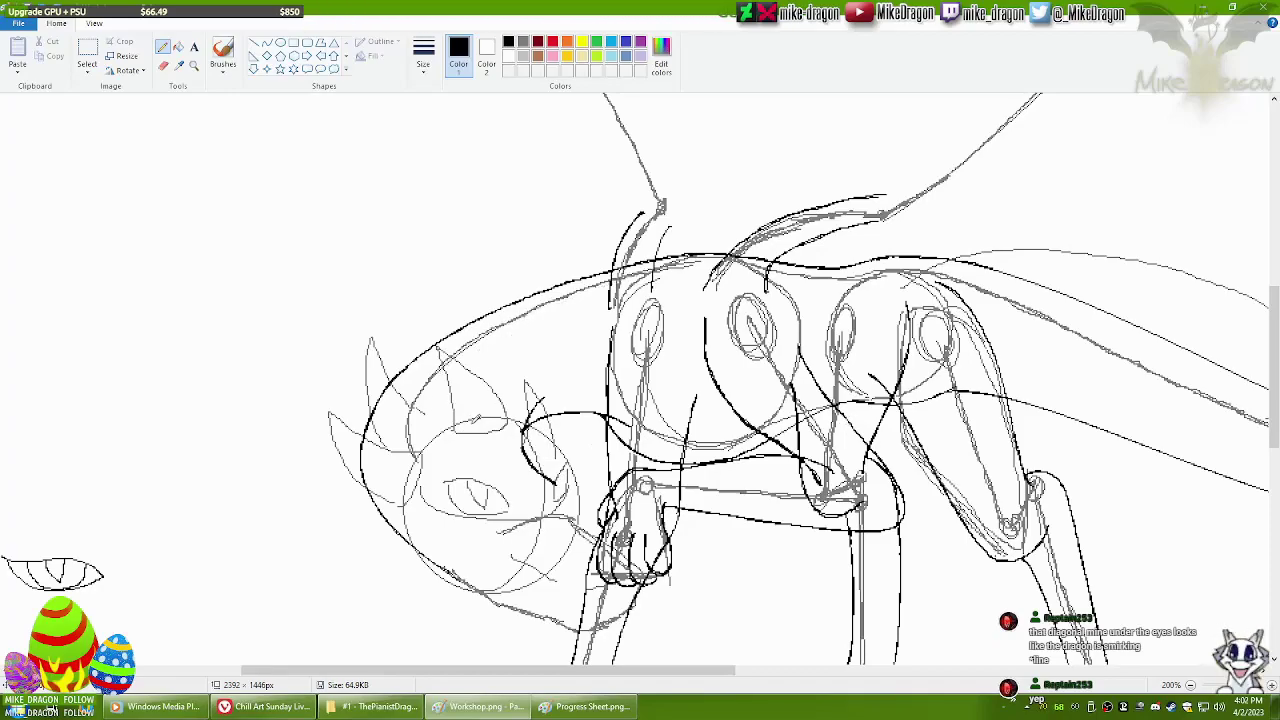
Remove the grey construction lines beneath the dragon's outlined body, legs, tail and head.
scroll(640, 384, down, 2)
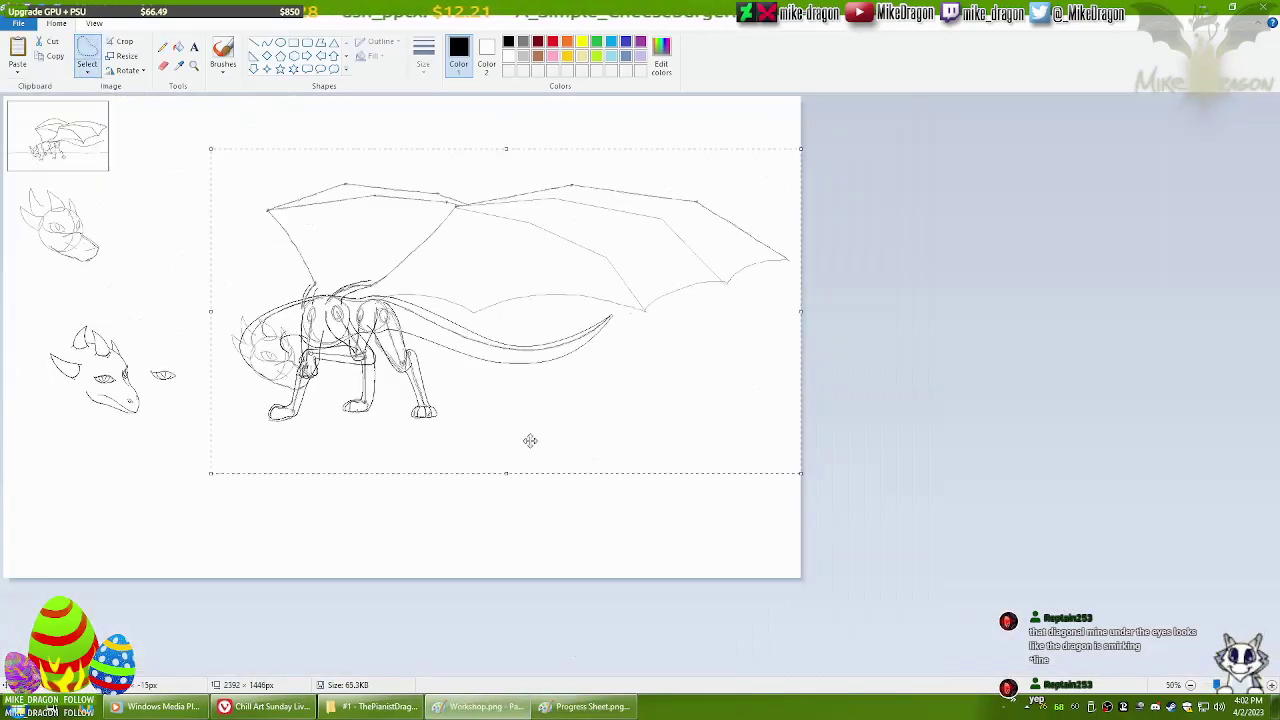
key(e)
scroll(340, 343, up, 1)
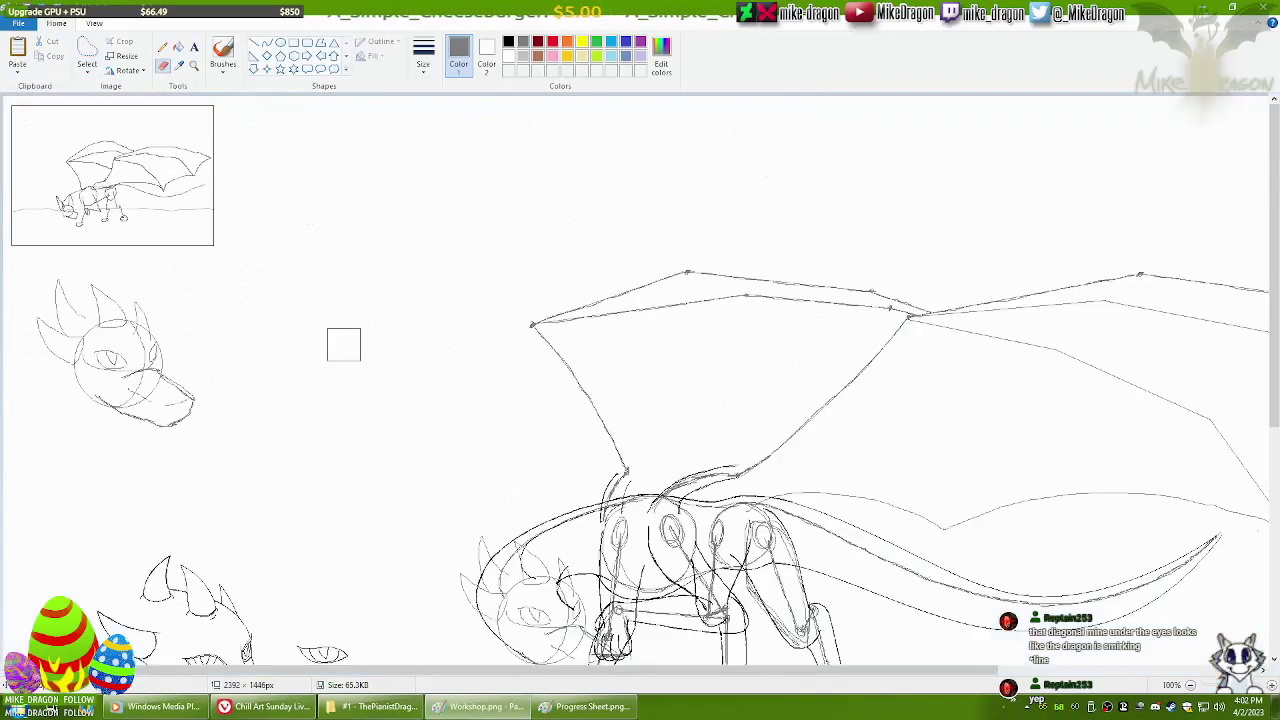
mouse_move(795, 463)
mouse_down()
mouse_move(480, 365)
mouse_move(286, 434)
mouse_move(491, 543)
mouse_move(420, 234)
mouse_up()
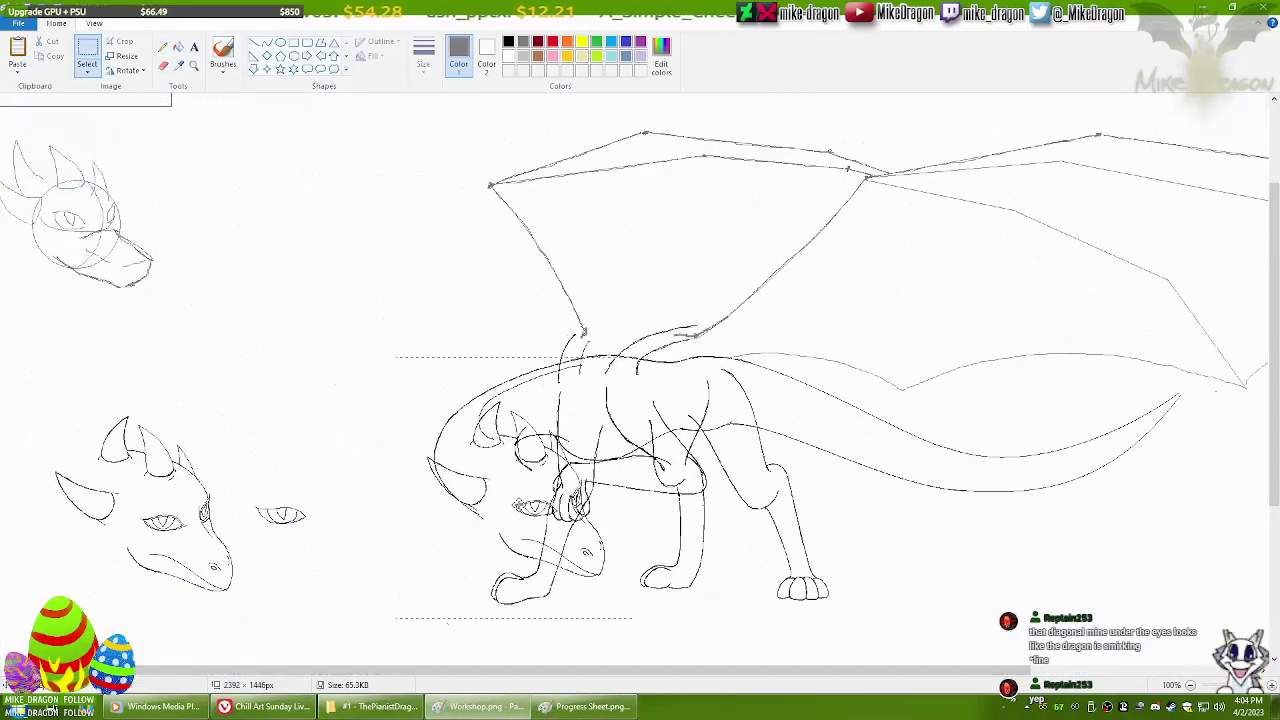
Try fitting a copy of the finished head onto the front end of the dragon's neck, and undo the placement.
drag(561, 480, 553, 468)
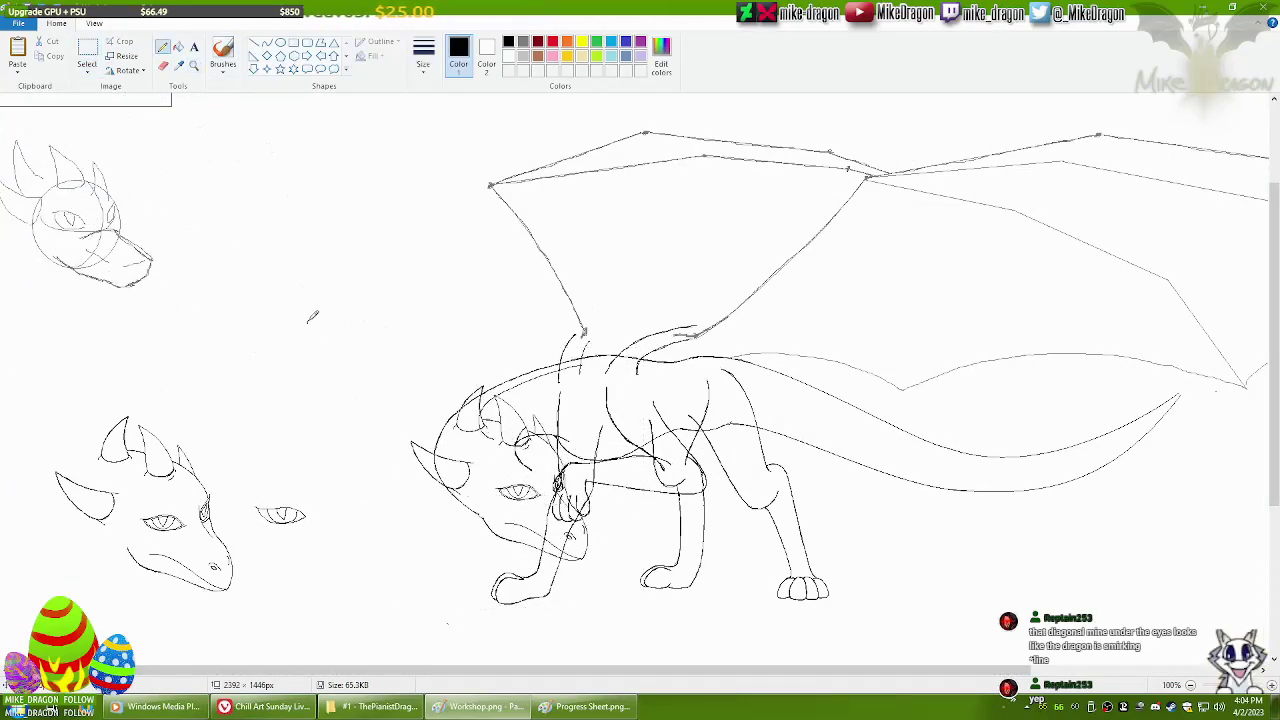
mouse_move(312, 316)
mouse_down()
mouse_move(376, 350)
mouse_move(440, 360)
mouse_up()
key(ctrl+z)
key(ctrl+z)
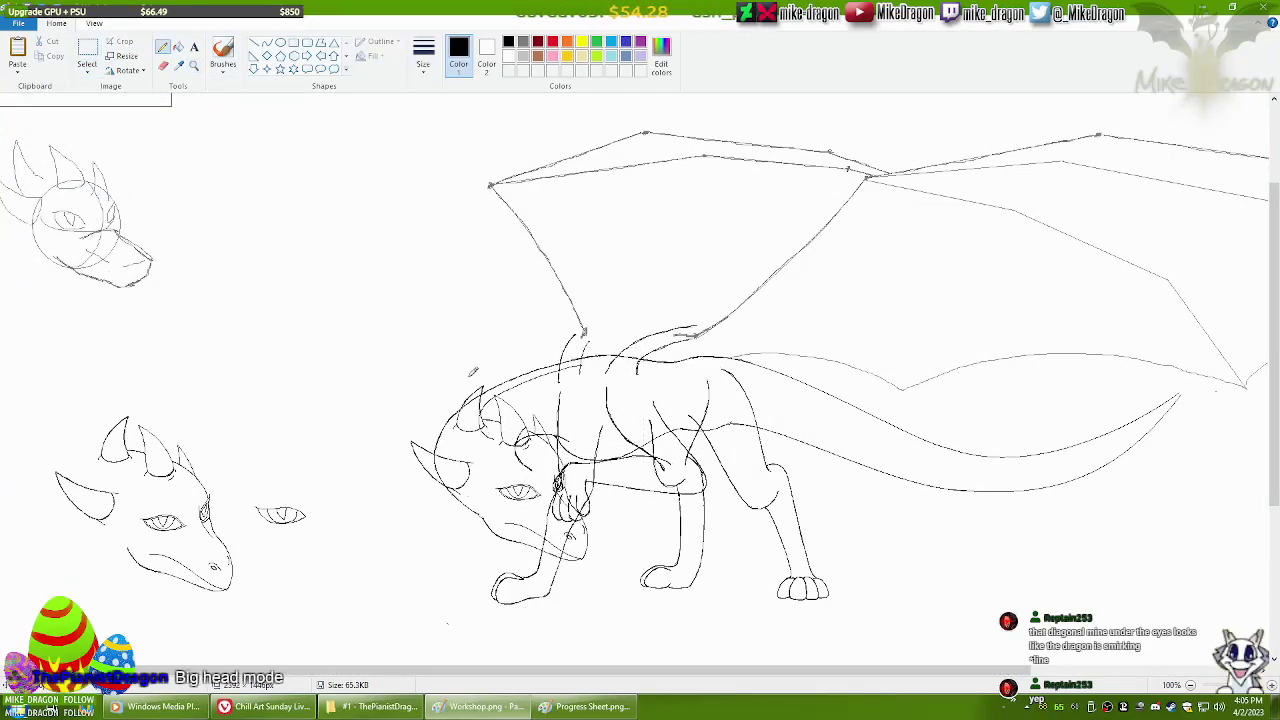
scroll(472, 170, right, 3)
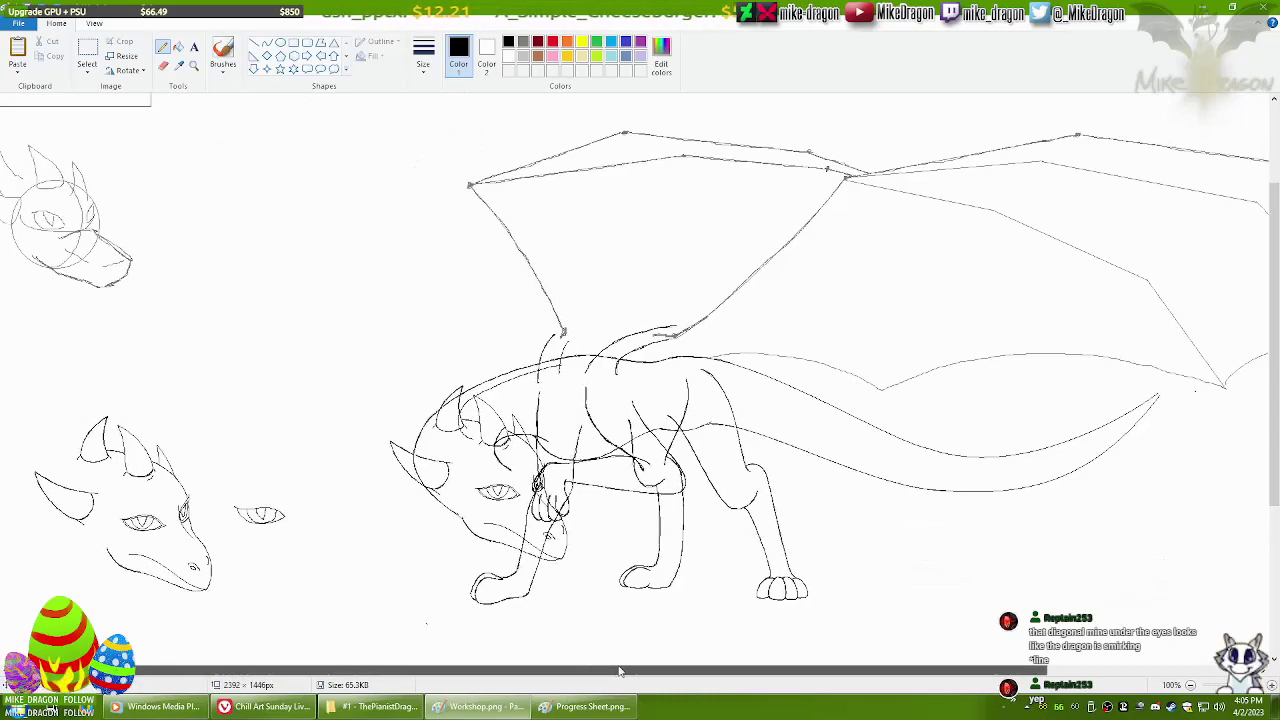
key(ctrl+z)
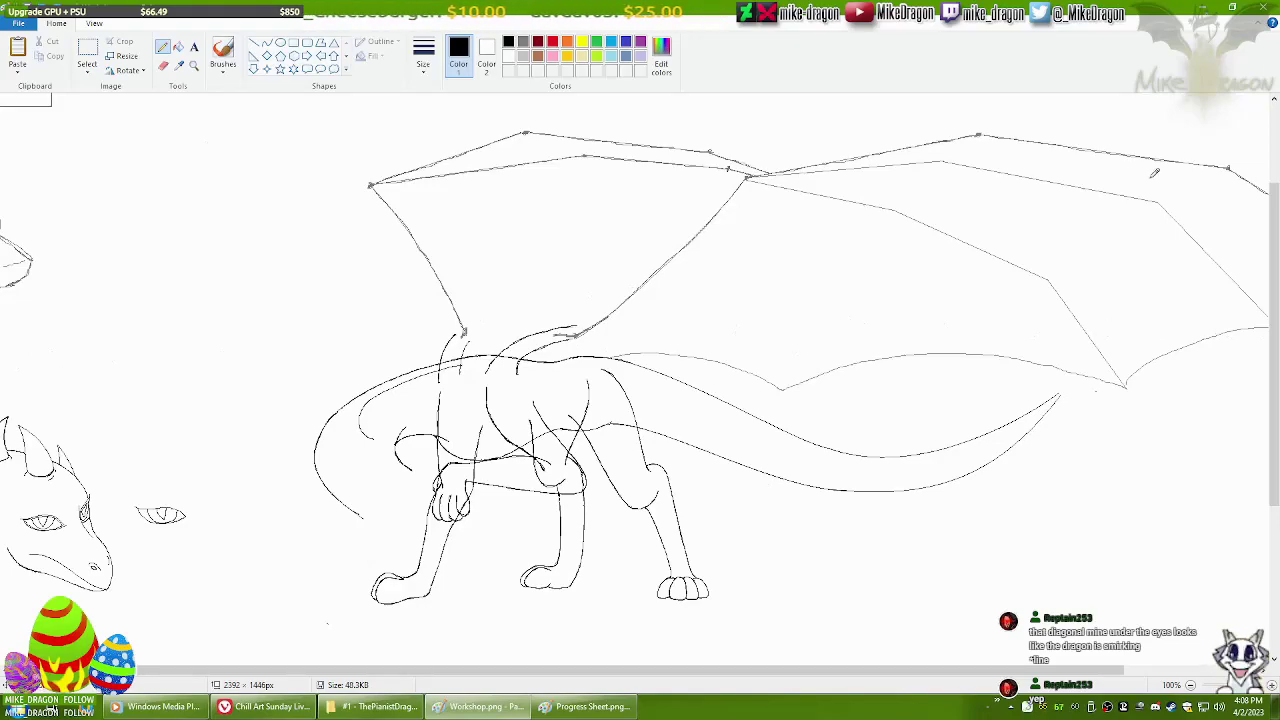
Shorten both hind legs by selecting their lower parts with the paws and moving them up toward the body.
click(854, 143)
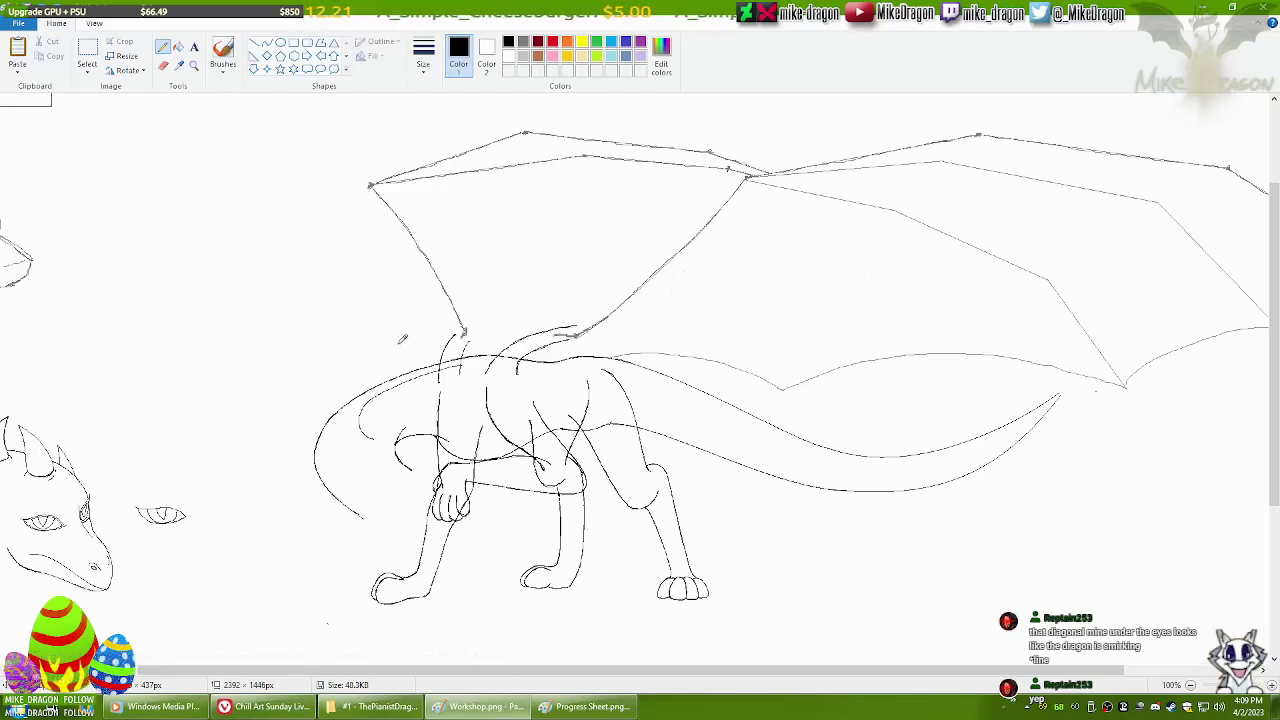
scroll(396, 341, down, 1)
scroll(396, 341, right, 1)
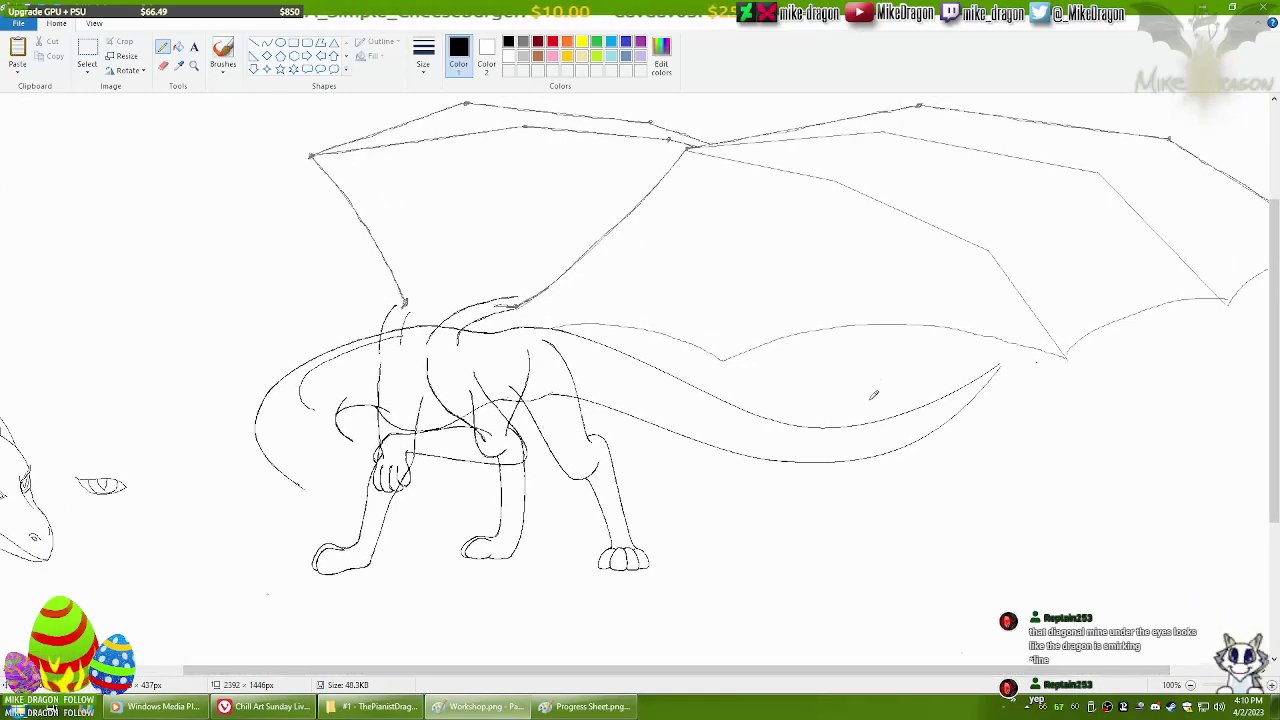
scroll(873, 395, left, 2)
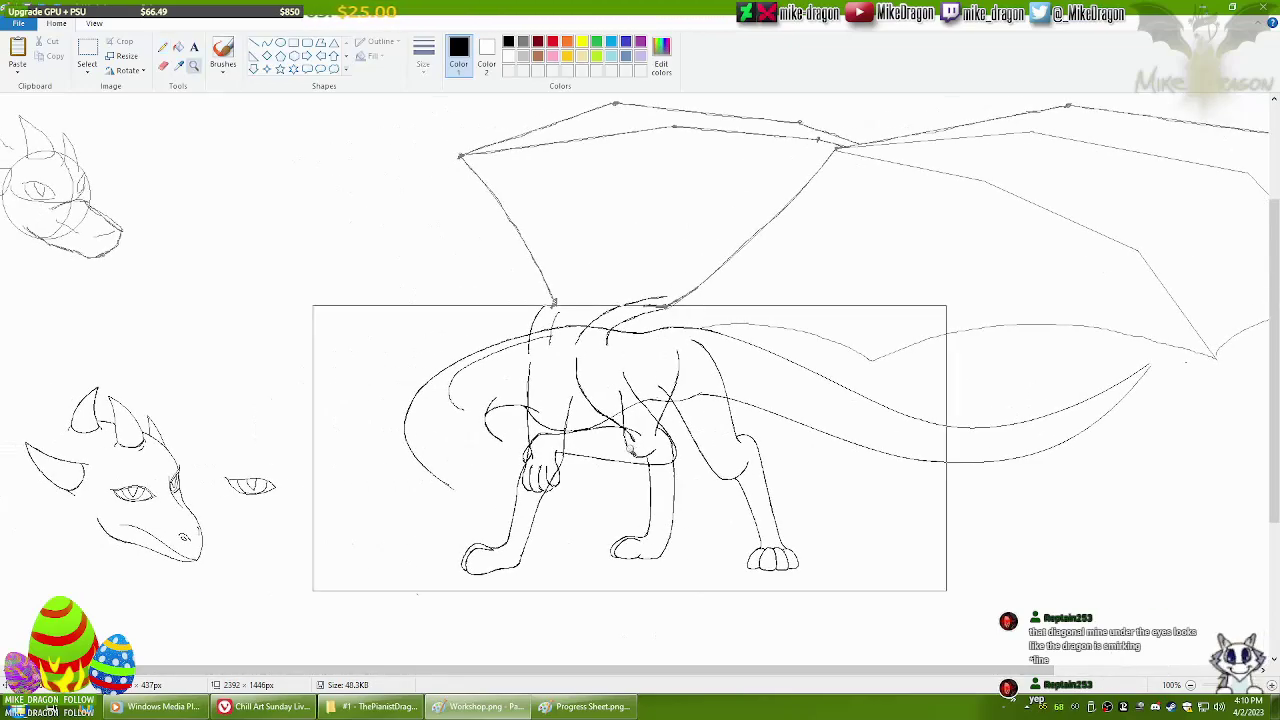
key(ctrl+Page_Up)
click(87, 70)
click(57, 103)
mouse_move(1000, 608)
mouse_down()
mouse_move(880, 423)
mouse_move(932, 546)
mouse_move(919, 506)
mouse_up()
drag(572, 520, 745, 640)
drag(686, 573, 694, 508)
Replace the broken rear edge of the near hind leg's lower part with a smooth red curve, erasing the old black line.
click(162, 46)
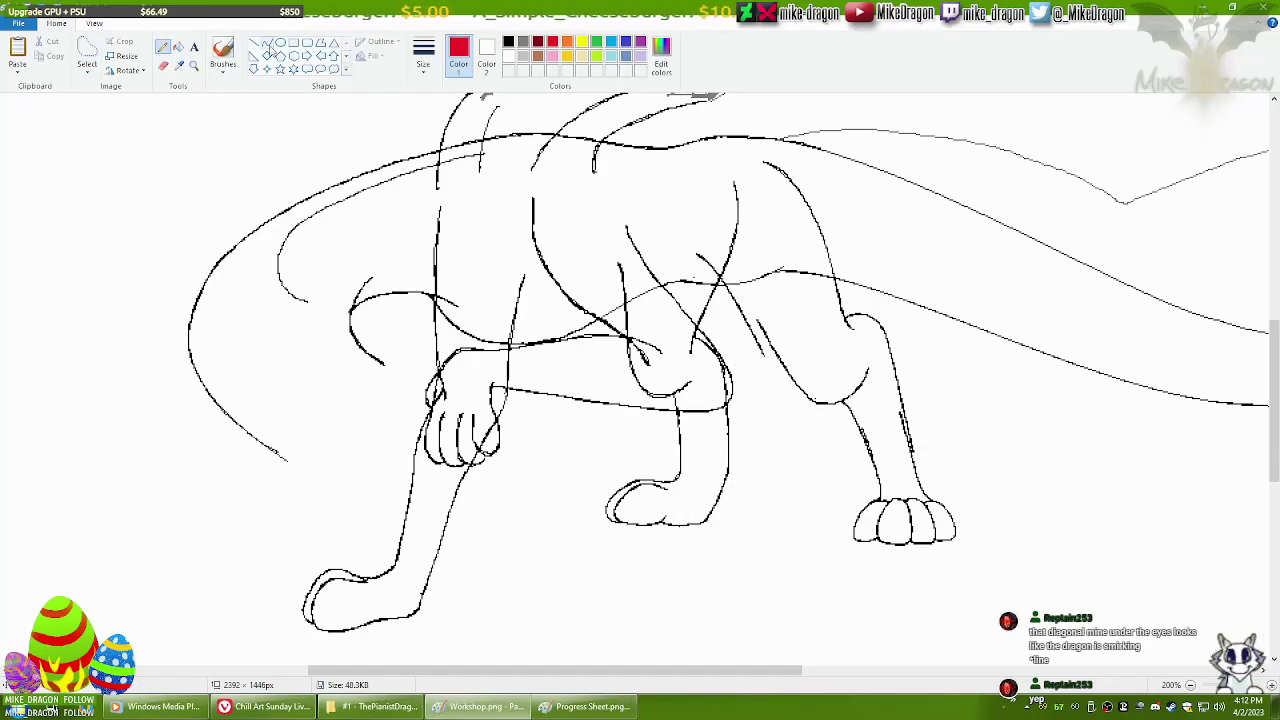
mouse_move(885, 332)
mouse_down()
mouse_move(918, 485)
mouse_move(904, 404)
mouse_move(916, 470)
mouse_up()
key(ctrl+z)
click(163, 65)
click(423, 55)
click(405, 126)
drag(896, 365, 916, 470)
click(163, 47)
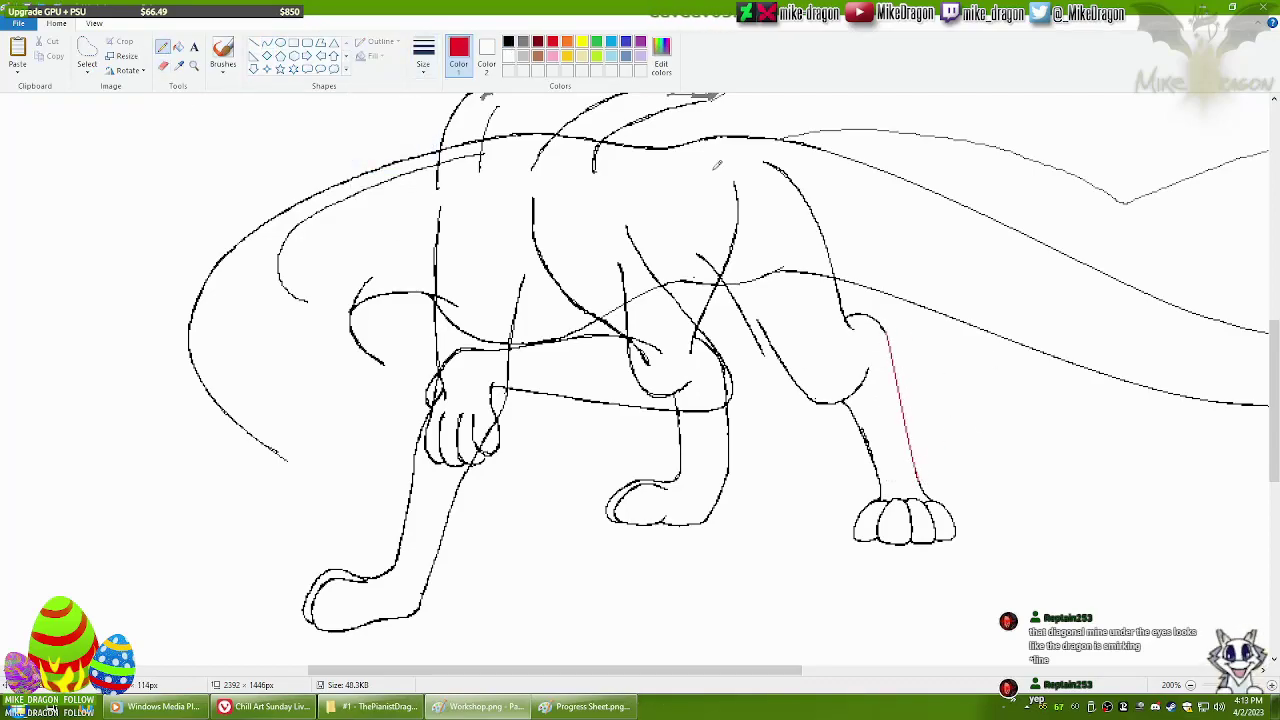
Turn the near hind leg's red rear edge black and redraw the curve rounding its hock.
key(ctrl+z)
click(508, 41)
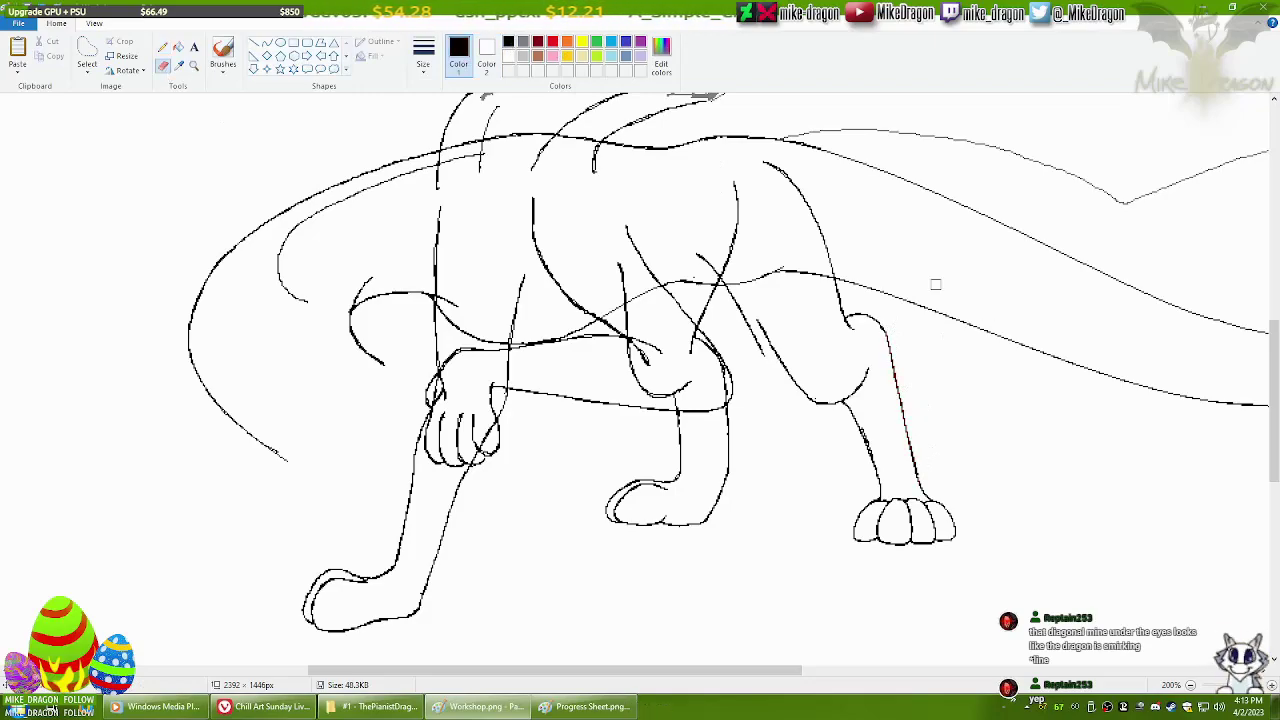
key(ctrl+y)
mouse_move(870, 310)
mouse_down()
mouse_move(886, 314)
mouse_move(878, 330)
mouse_move(870, 318)
mouse_move(889, 349)
mouse_up()
click(164, 50)
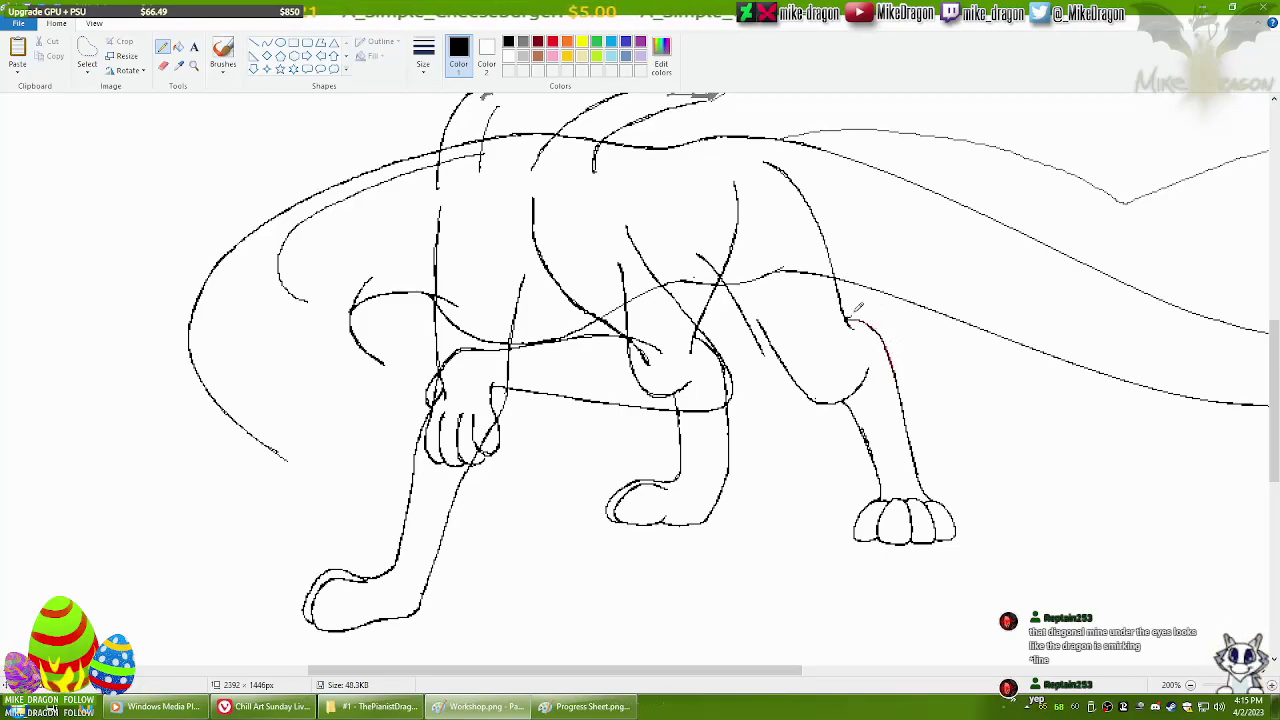
Erase the leftover line inside the near hind leg's hock and sample the outline's black as the drawing colour.
click(164, 65)
drag(886, 340, 886, 366)
click(178, 65)
click(866, 380)
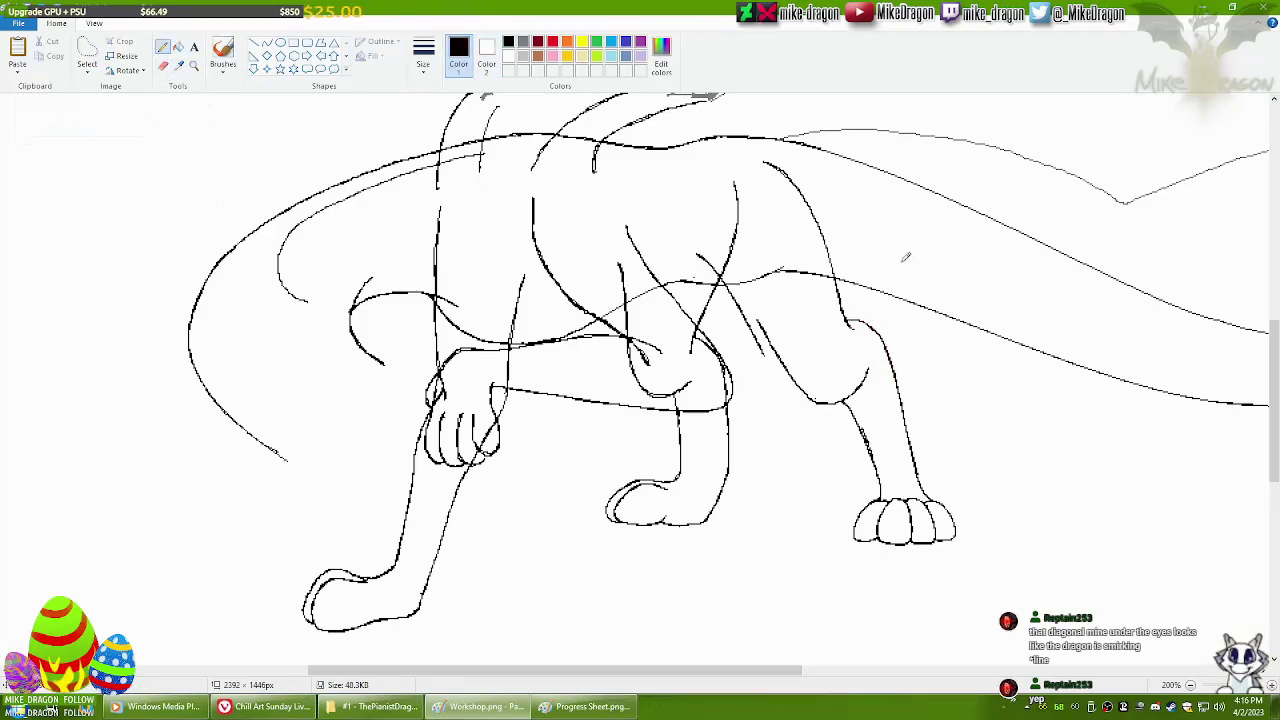
Redraw the front edge of the near hind thigh as one thick red curve from the hip down, clearing the old black line.
click(266, 44)
drag(707, 248, 815, 402)
key(p)
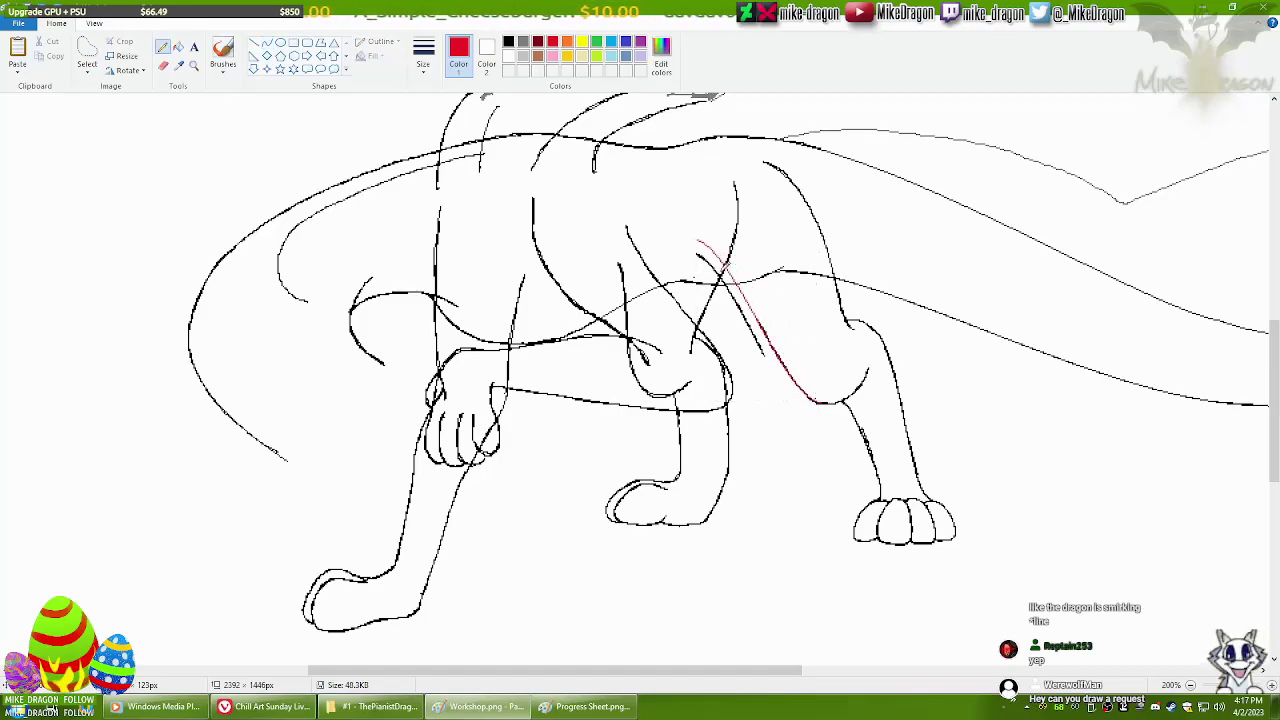
drag(700, 241, 770, 322)
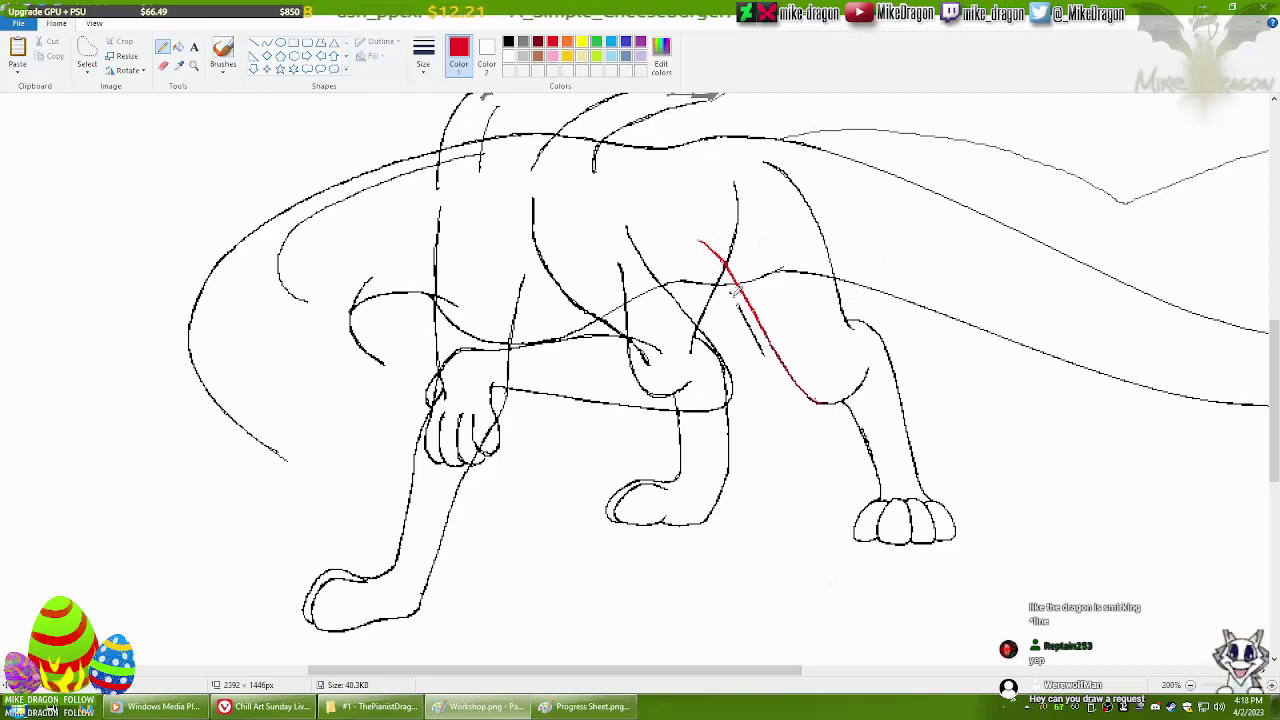
key(ctrl+z)
key(ctrl+z)
key(ctrl+z)
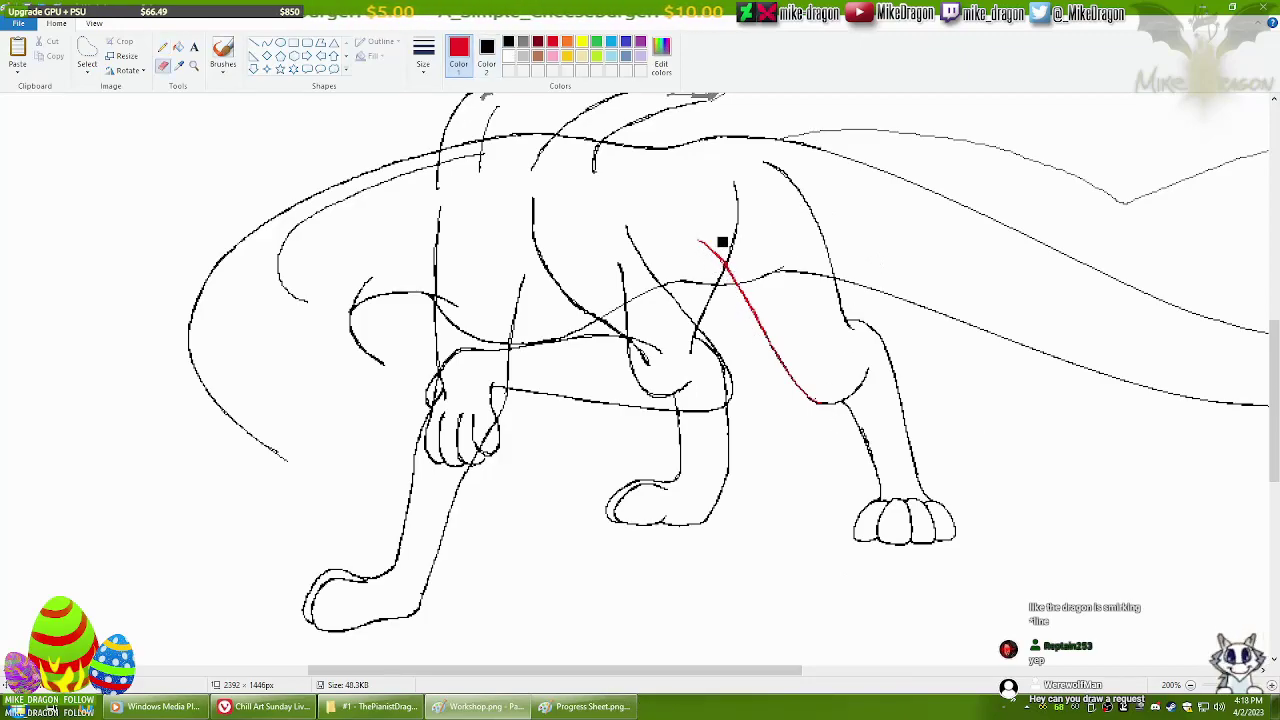
Shift the near hind leg's lower part up towards the body and draw a red curve as its thigh's new rear edge.
drag(855, 365, 849, 370)
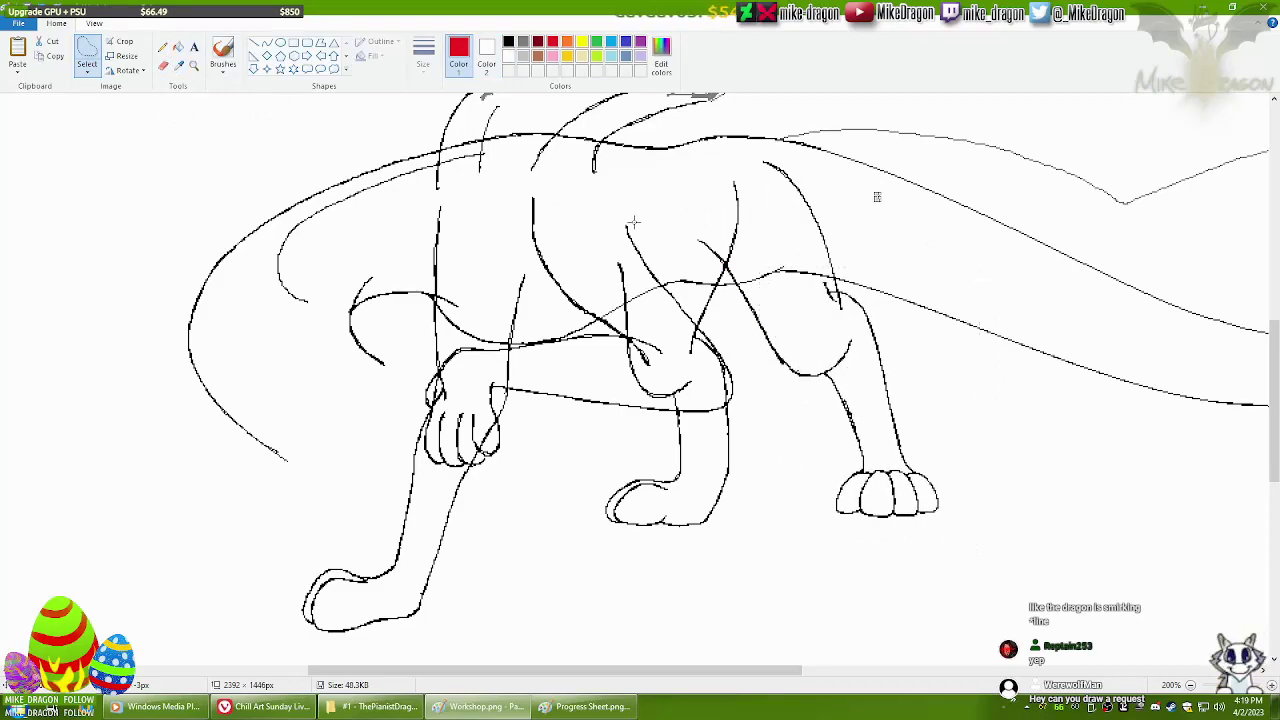
click(266, 44)
drag(763, 162, 836, 303)
key(ctrl+z)
drag(763, 162, 838, 305)
key(ctrl+z)
drag(795, 168, 836, 303)
Erase the old black rear edge of the near hind thigh beside the red curve.
key(alt+h)
key(p)
key(alt+h)
key(e)
right_click(785, 166)
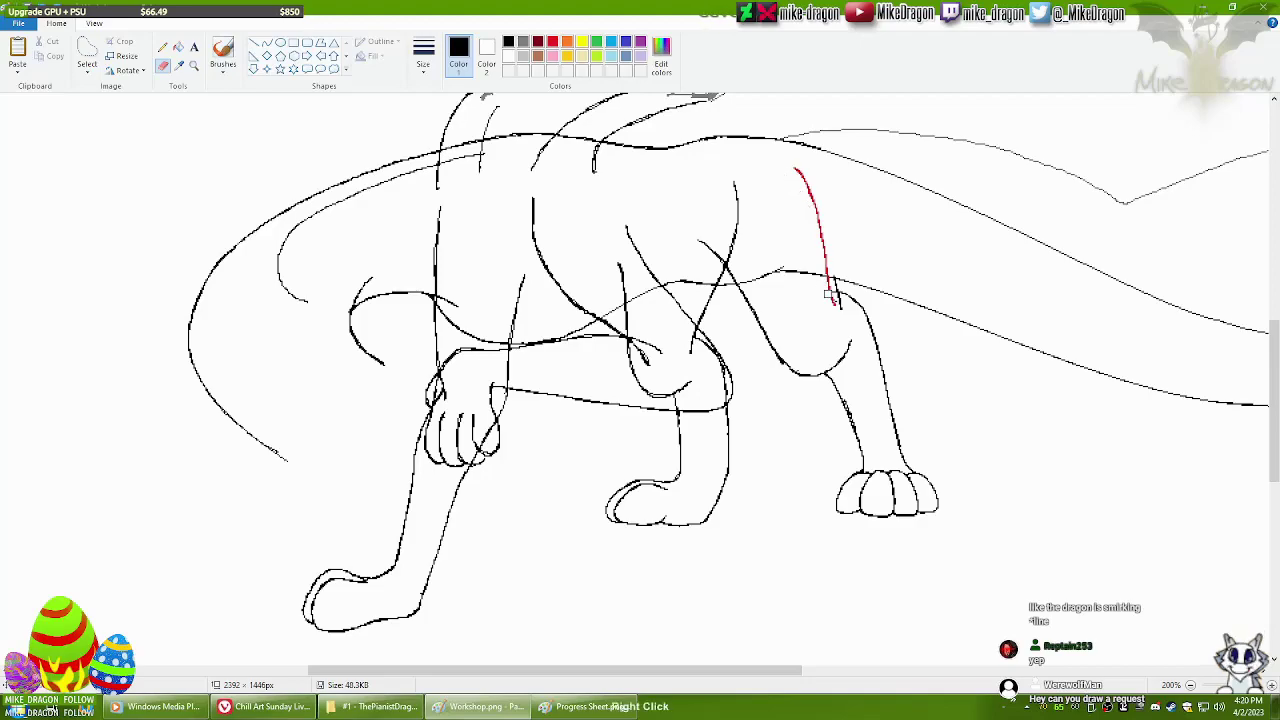
key(alt+h)
key(p)
Turn the near hind thigh's red rear edge black, clear the leftover stub at the hock, and keep white as the background colour.
key(alt+h)
key(k)
click(818, 240)
key(alt+h)
key(e)
right_click(823, 277)
key(alt+h)
key(p)
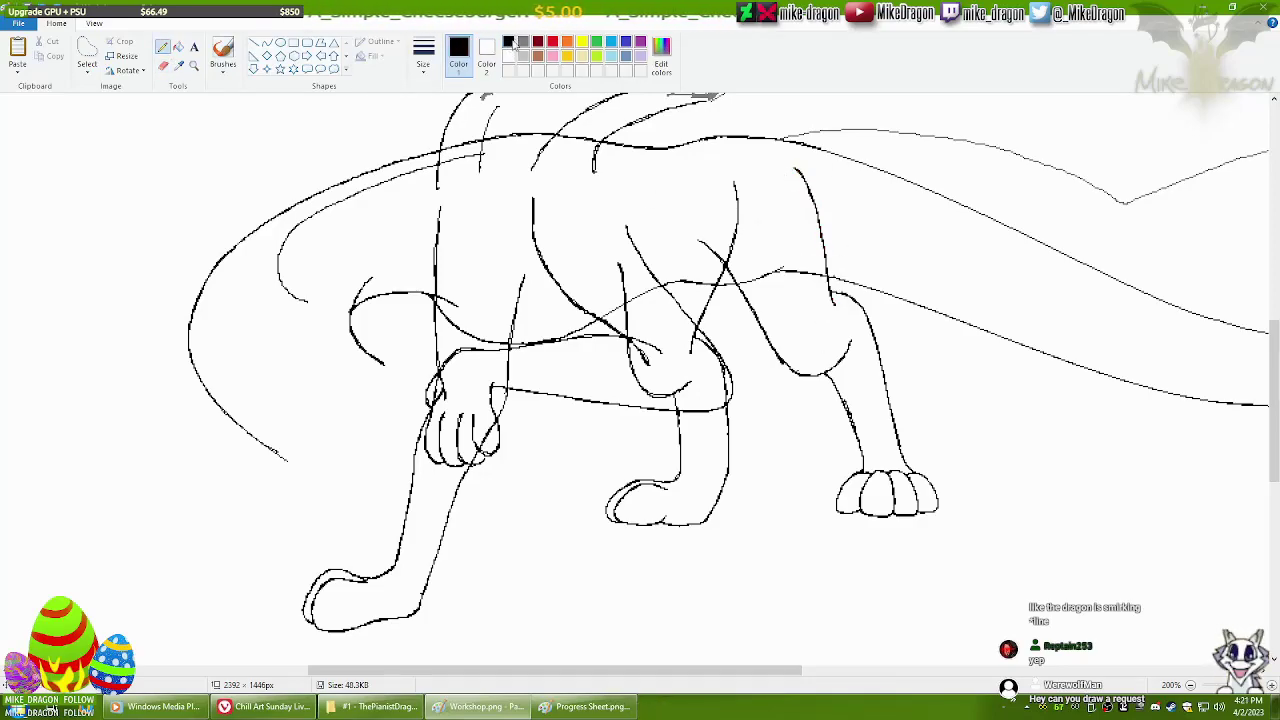
right_click(509, 42)
right_click(509, 56)
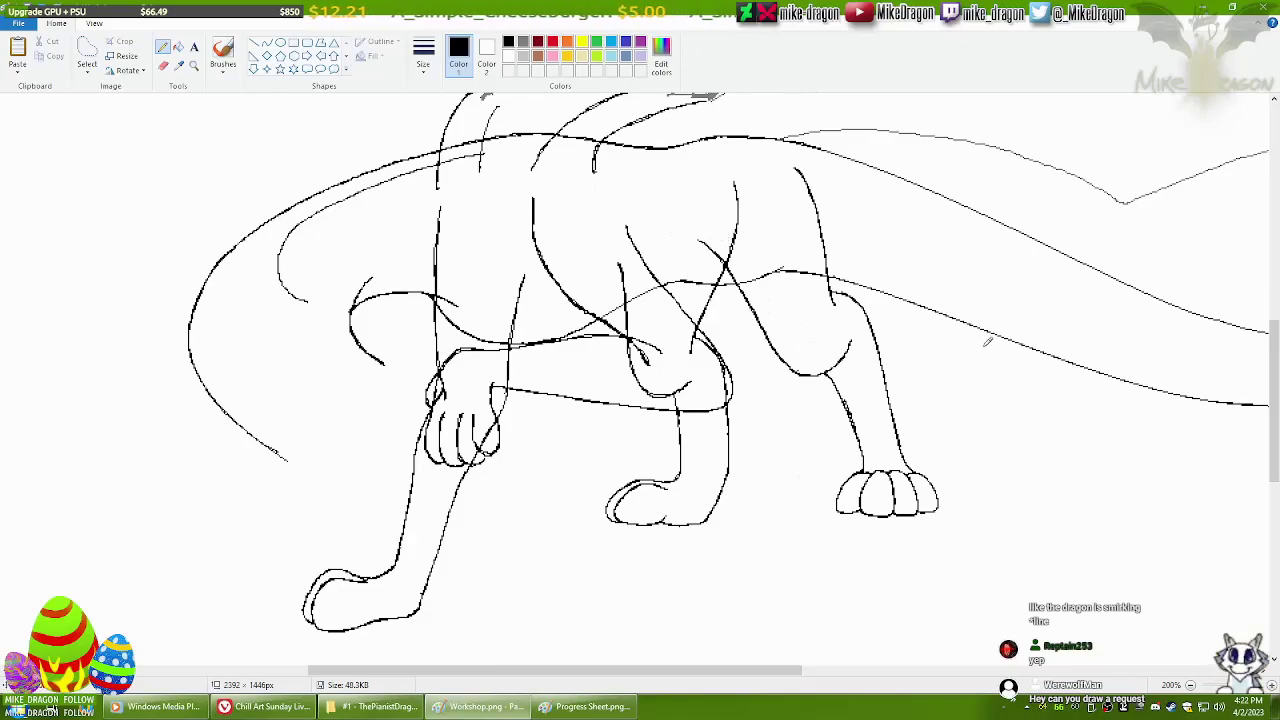
Draw a blue guide curve along the front edge of the far hind thigh, from the belly down to the knee.
scroll(794, 437, down, 3)
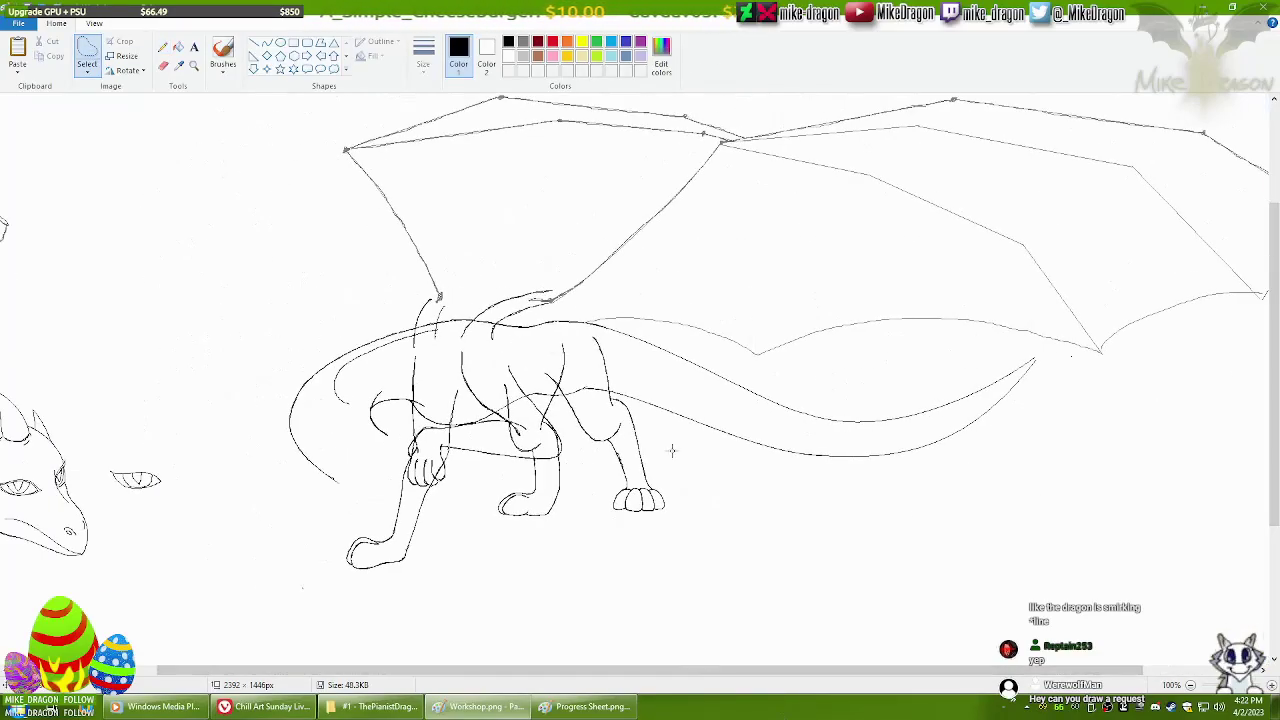
scroll(674, 449, up, 3)
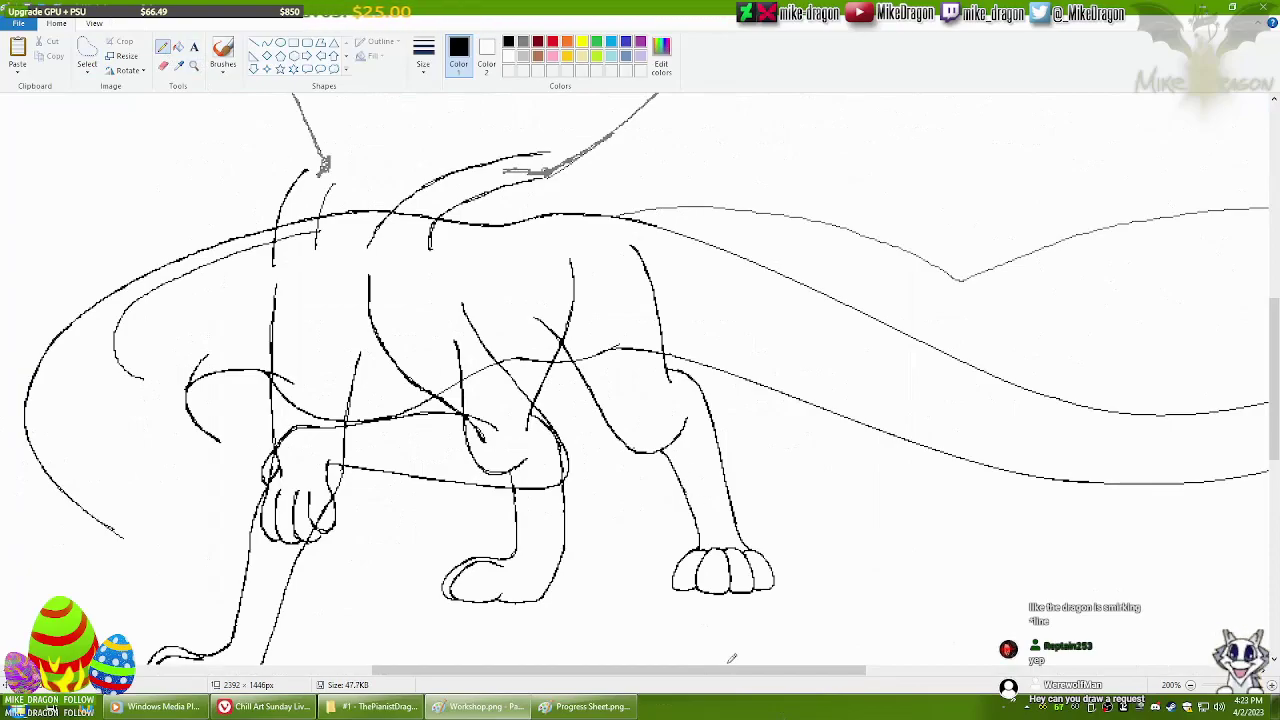
scroll(731, 651, left, 2)
click(267, 42)
click(611, 41)
mouse_move(540, 342)
mouse_down()
mouse_move(584, 466)
mouse_move(548, 472)
mouse_up()
scroll(725, 680, down, 2)
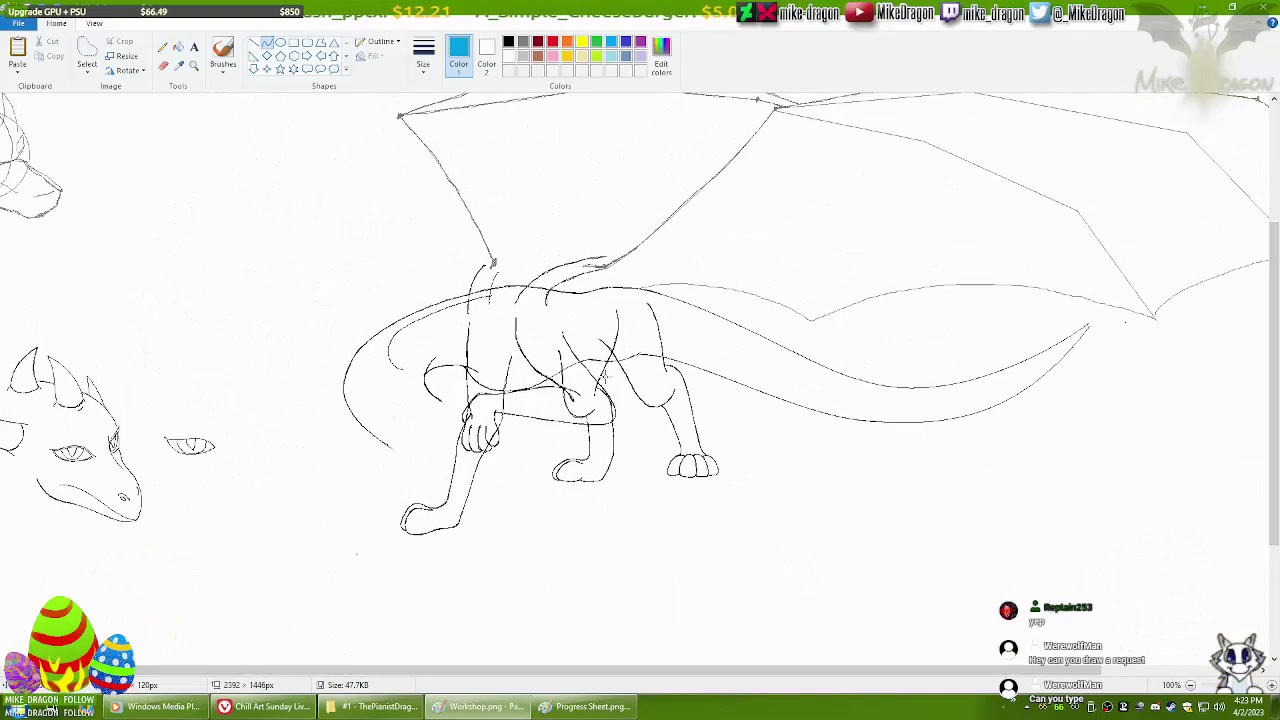
scroll(718, 439, up, 1)
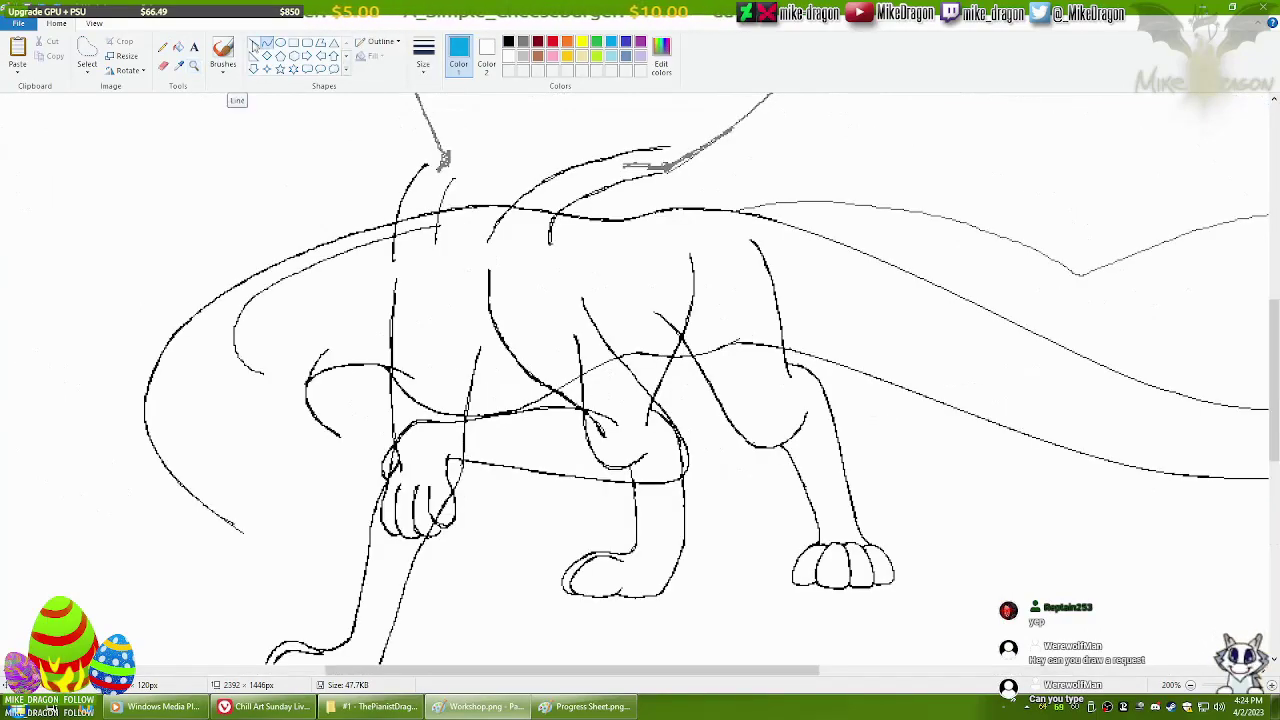
mouse_move(568, 320)
mouse_down()
mouse_move(580, 388)
mouse_move(645, 462)
mouse_up()
drag(600, 420, 561, 465)
click(162, 46)
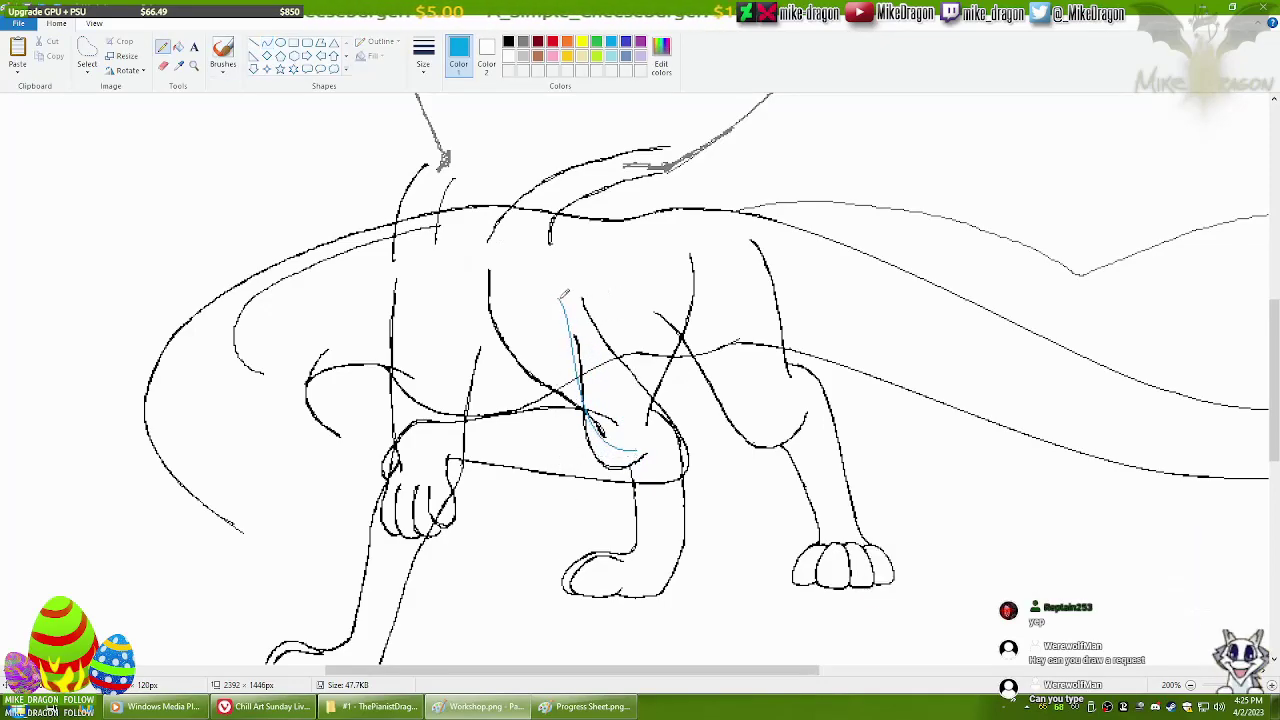
Open the Heavenly_Elegance reference picture and compare the dragon's hind legs with the drawing.
key(alt+Tab)
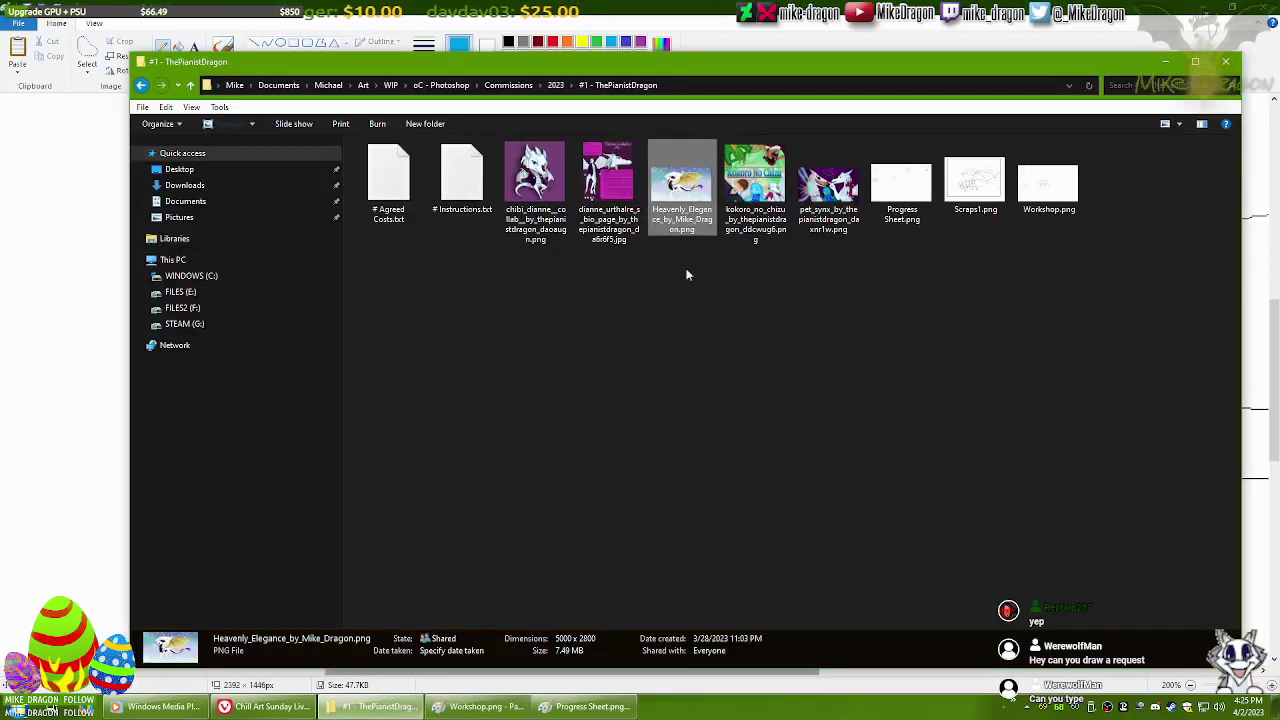
key(Return)
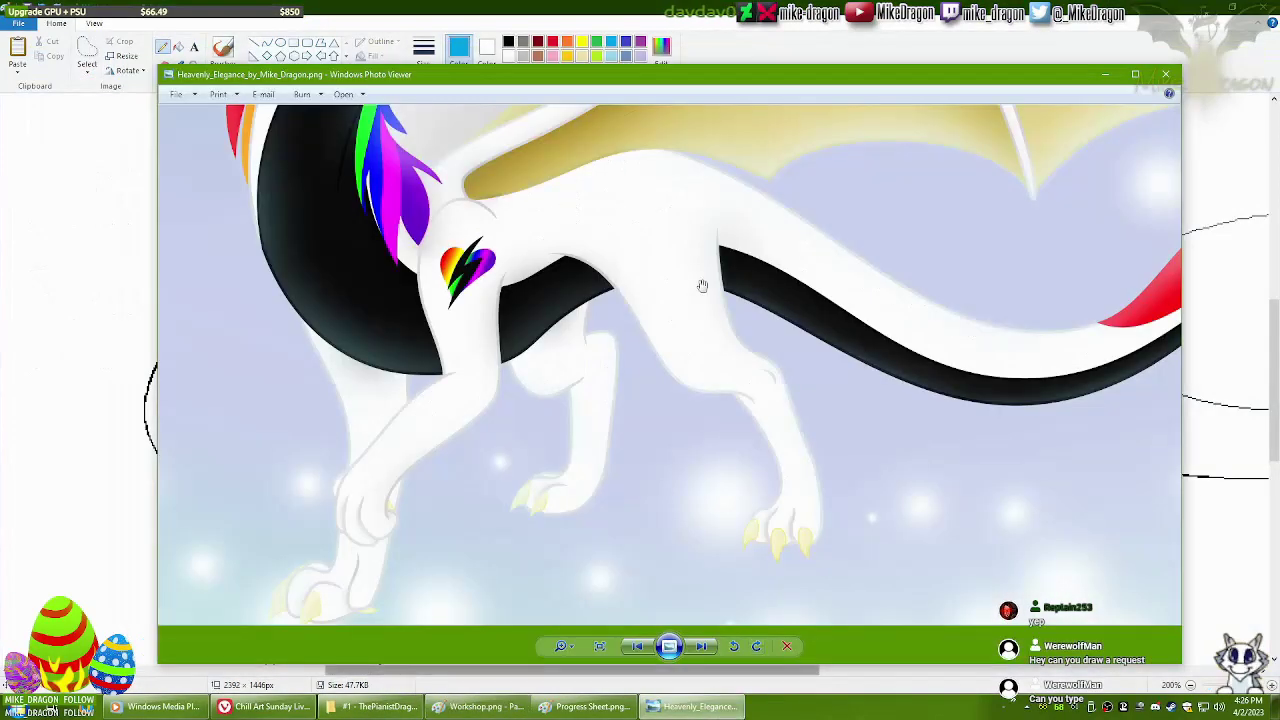
key(alt+Tab)
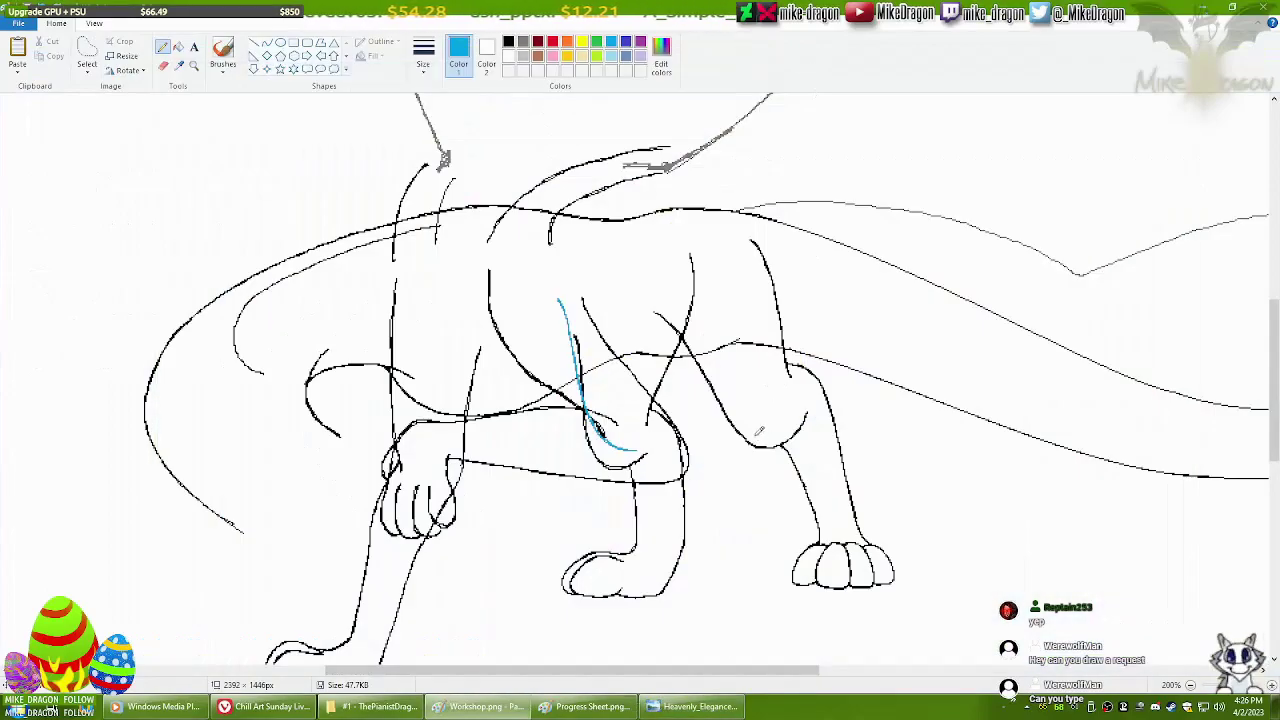
key(alt+Tab)
key(alt+Tab)
key(alt+Tab)
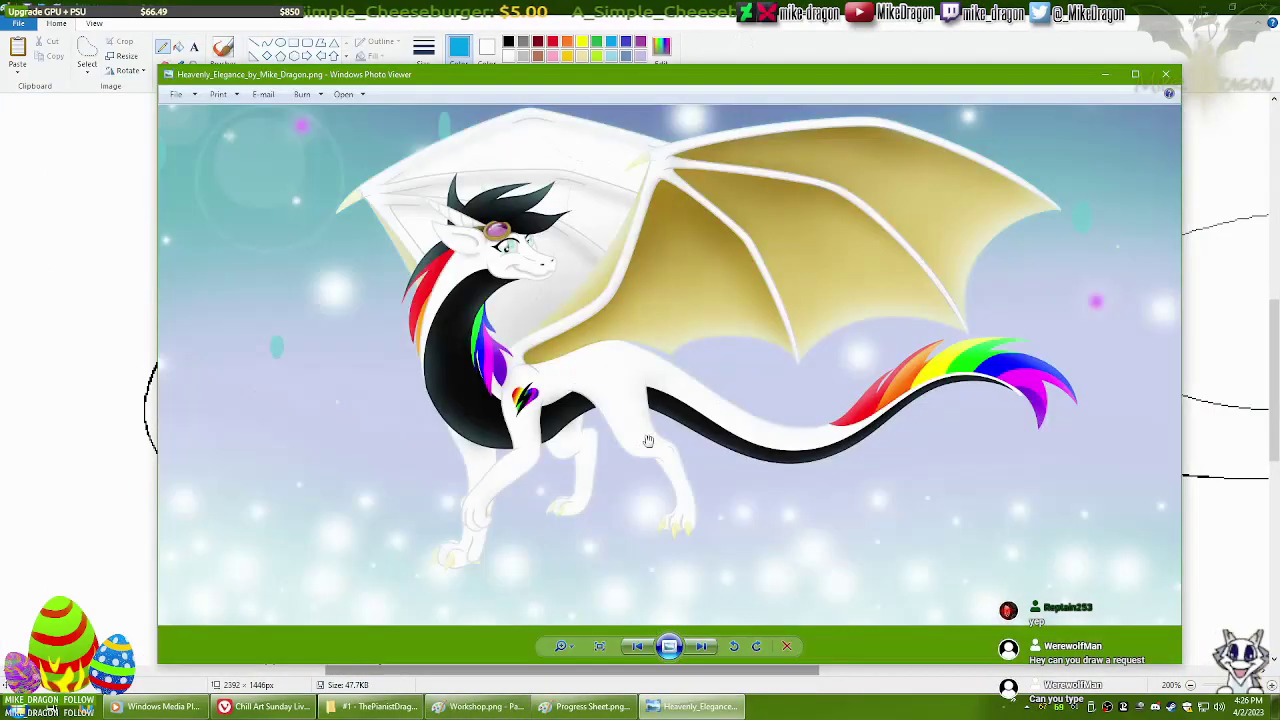
key(alt+Tab)
Draw blue guide curves for the far hind thigh's rear edge and for both edges of the lower leg down to the heel.
mouse_move(660, 255)
mouse_down()
mouse_move(652, 418)
mouse_move(678, 395)
mouse_up()
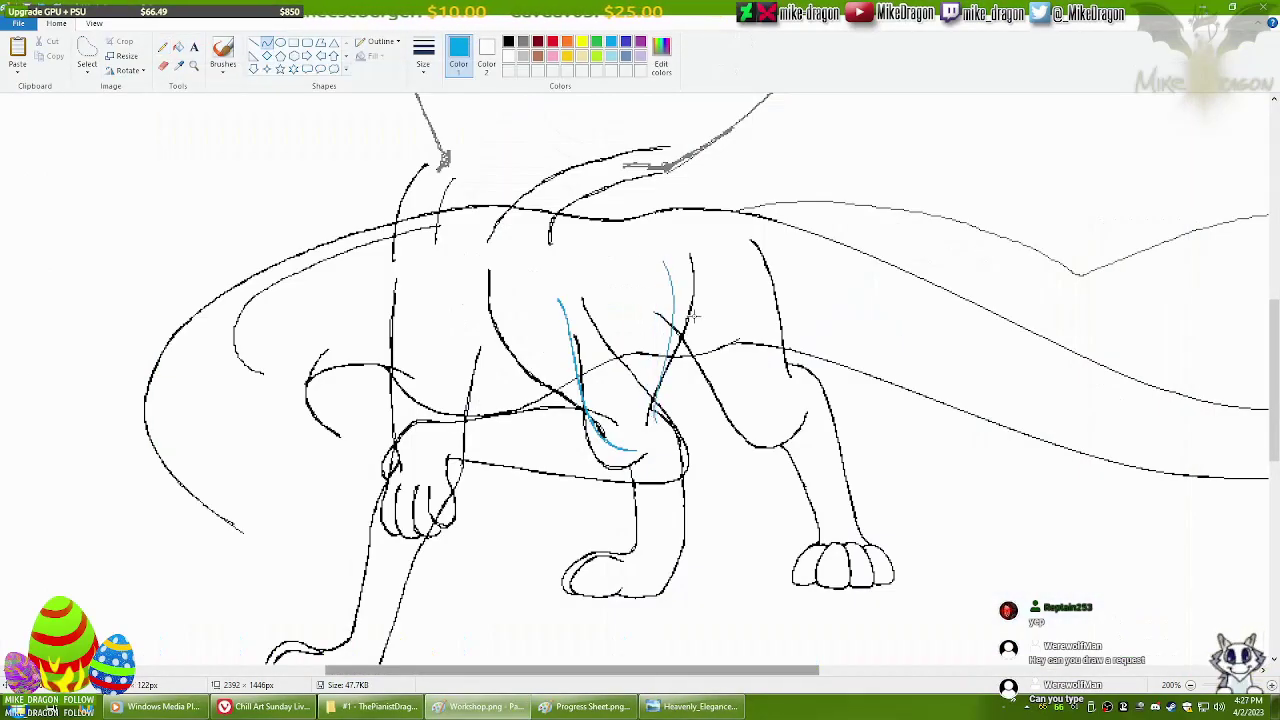
key(alt+Tab)
key(alt+Tab)
drag(634, 550, 634, 470)
key(ctrl+z)
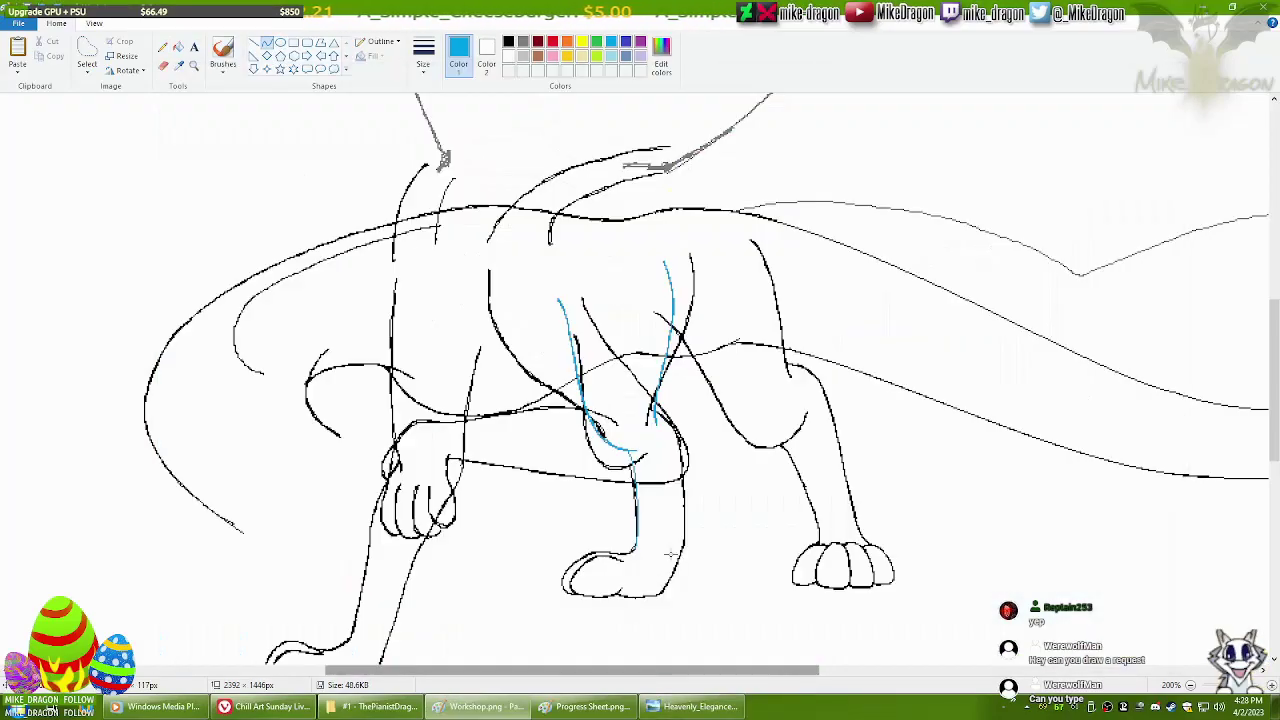
drag(684, 542, 626, 594)
drag(684, 552, 677, 416)
key(p)
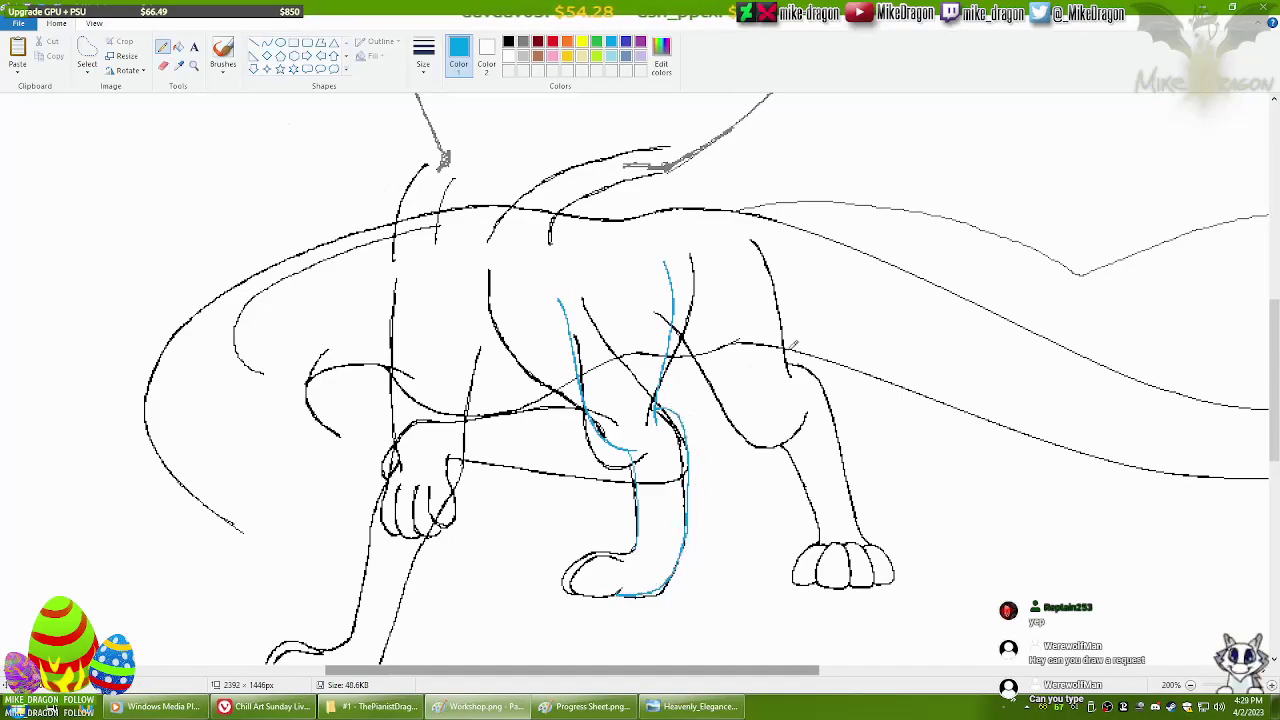
Erase the far hind leg's old black lines around the blue guide curves.
key(e)
drag(598, 412, 640, 462)
drag(665, 405, 682, 500)
mouse_move(640, 560)
mouse_down()
mouse_move(640, 468)
mouse_move(617, 411)
mouse_move(692, 310)
mouse_move(604, 343)
mouse_up()
key(p)
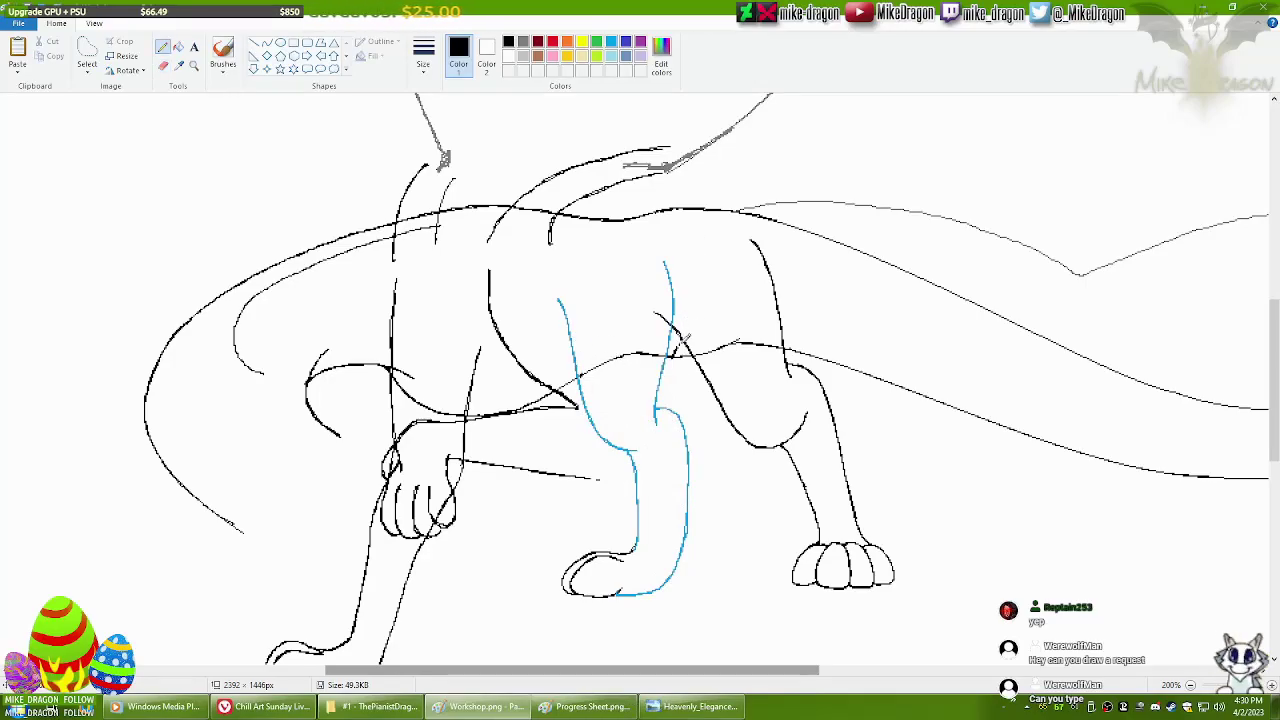
Shorten the far hind leg by moving its paw and lower leg up, with red set as the drawing colour.
scroll(695, 328, down, 3)
scroll(695, 328, up, 3)
click(552, 41)
click(266, 42)
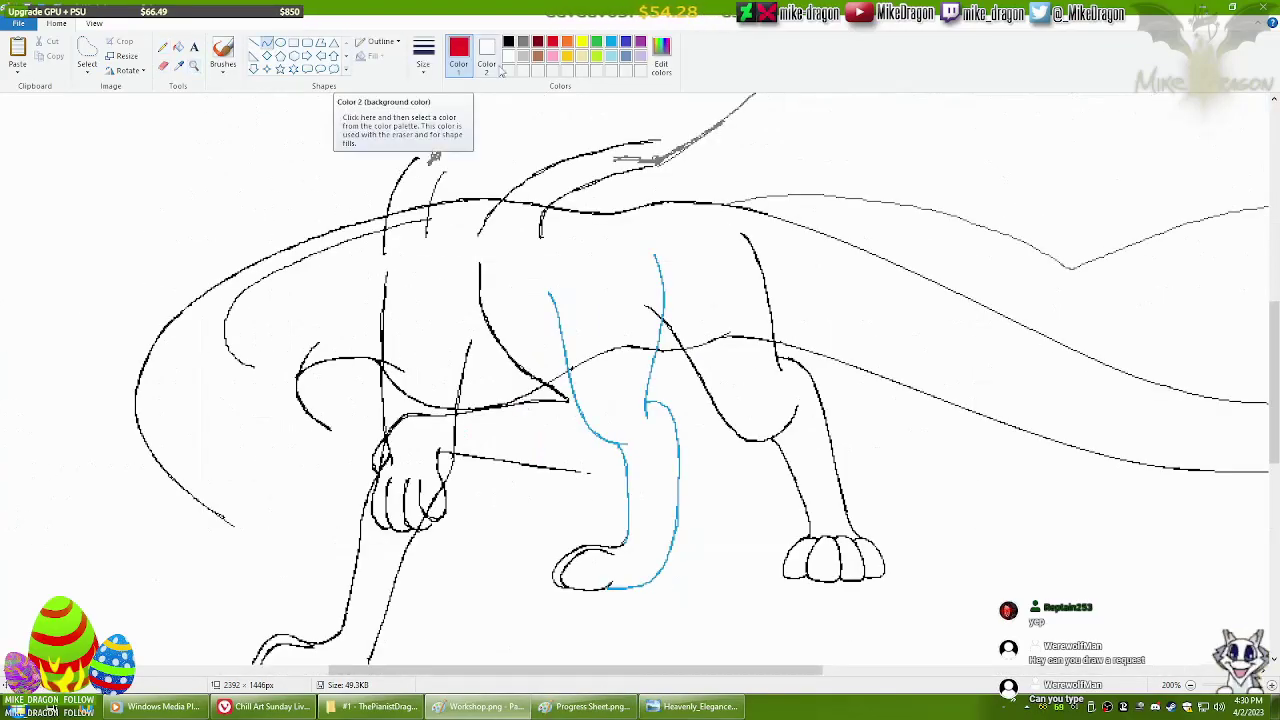
key(s)
drag(682, 490, 552, 592)
drag(622, 556, 622, 531)
drag(566, 362, 630, 404)
Redraw the far hind leg's thigh and lower leg edges as red curves over the blue guides.
click(266, 42)
drag(548, 294, 620, 432)
drag(625, 512, 656, 396)
drag(645, 555, 666, 552)
drag(656, 396, 645, 255)
click(163, 47)
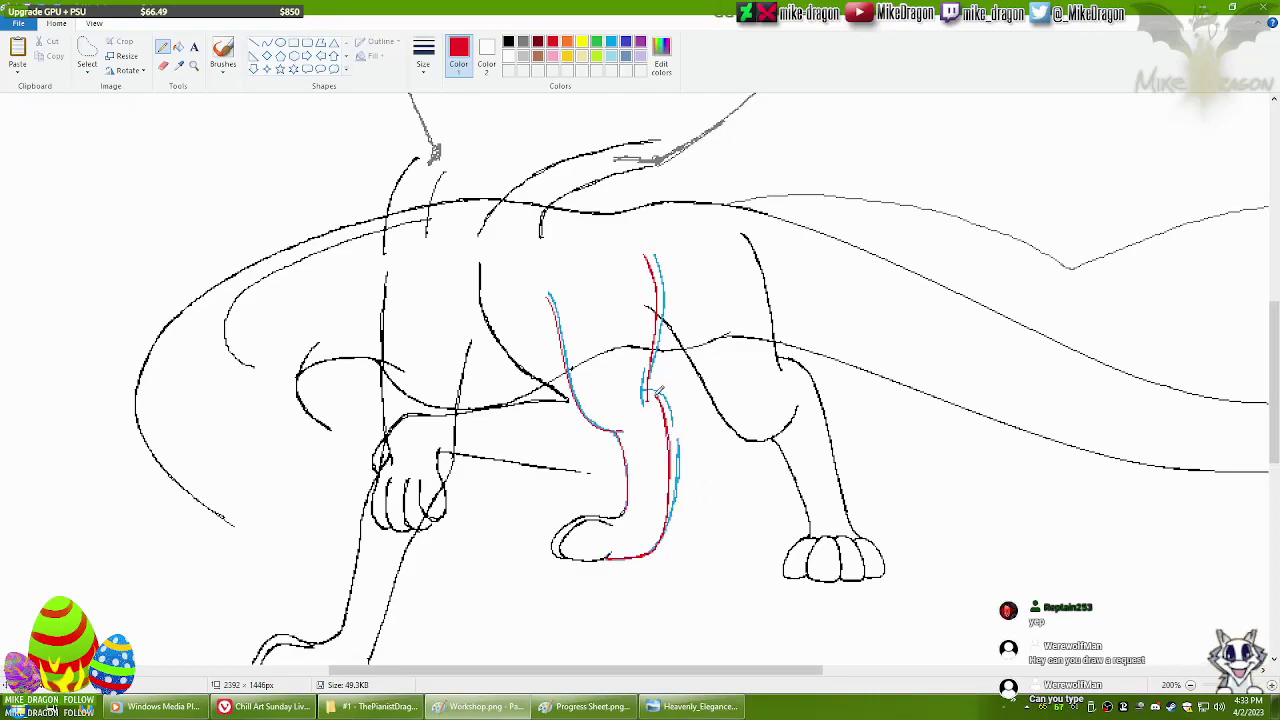
Refine the rear edge of the far hind leg's lower part with a yellow curve rounding the hock, and close the Touch Portal window.
drag(660, 396, 668, 530)
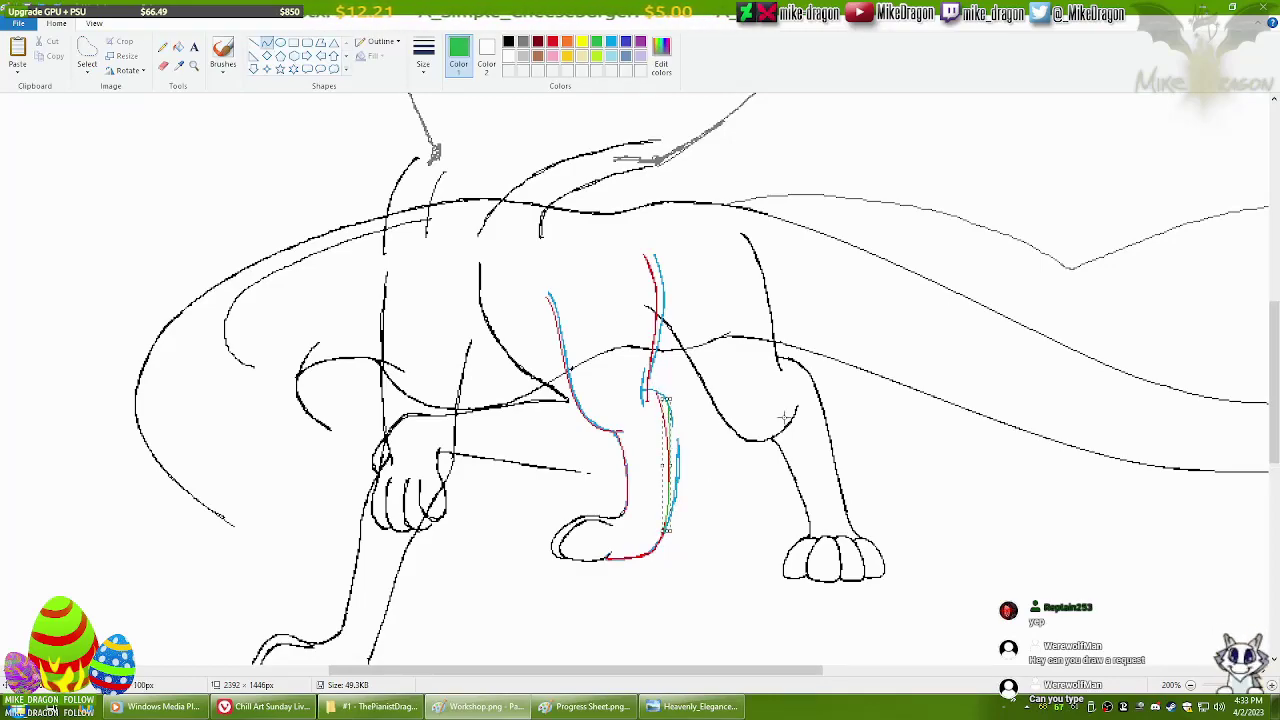
click(568, 57)
click(163, 65)
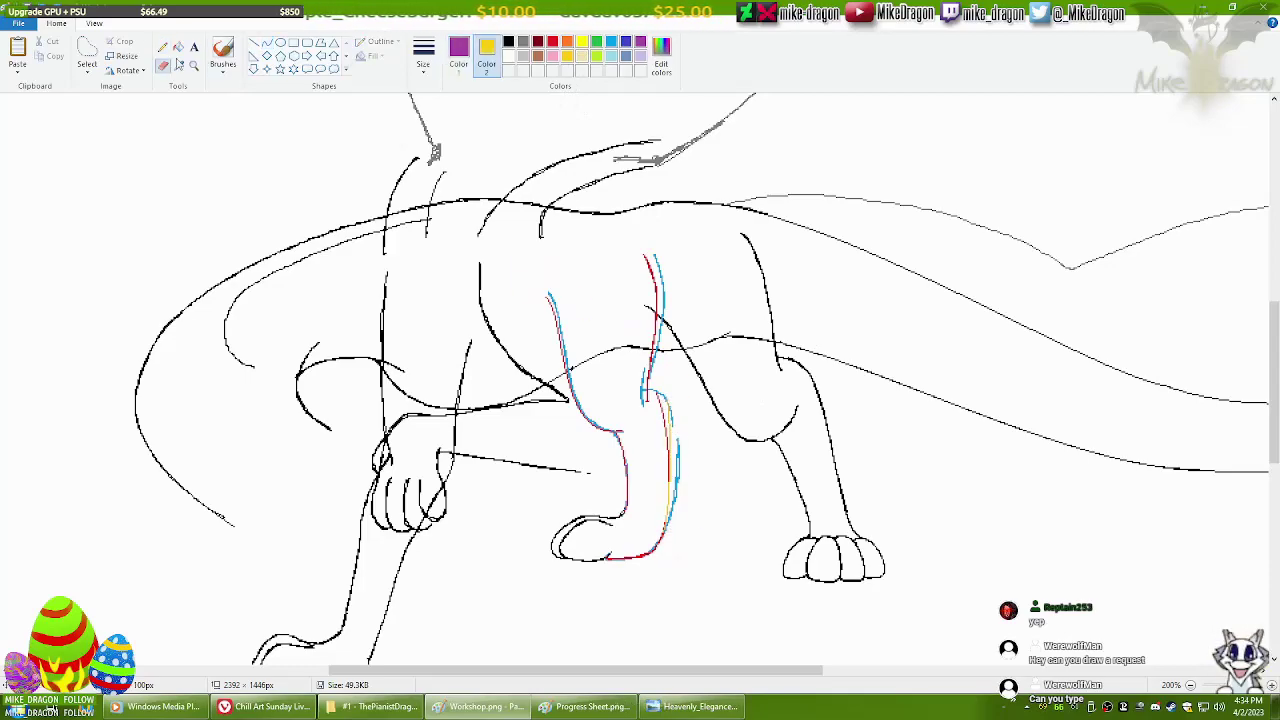
key(ctrl+z)
key(ctrl+z)
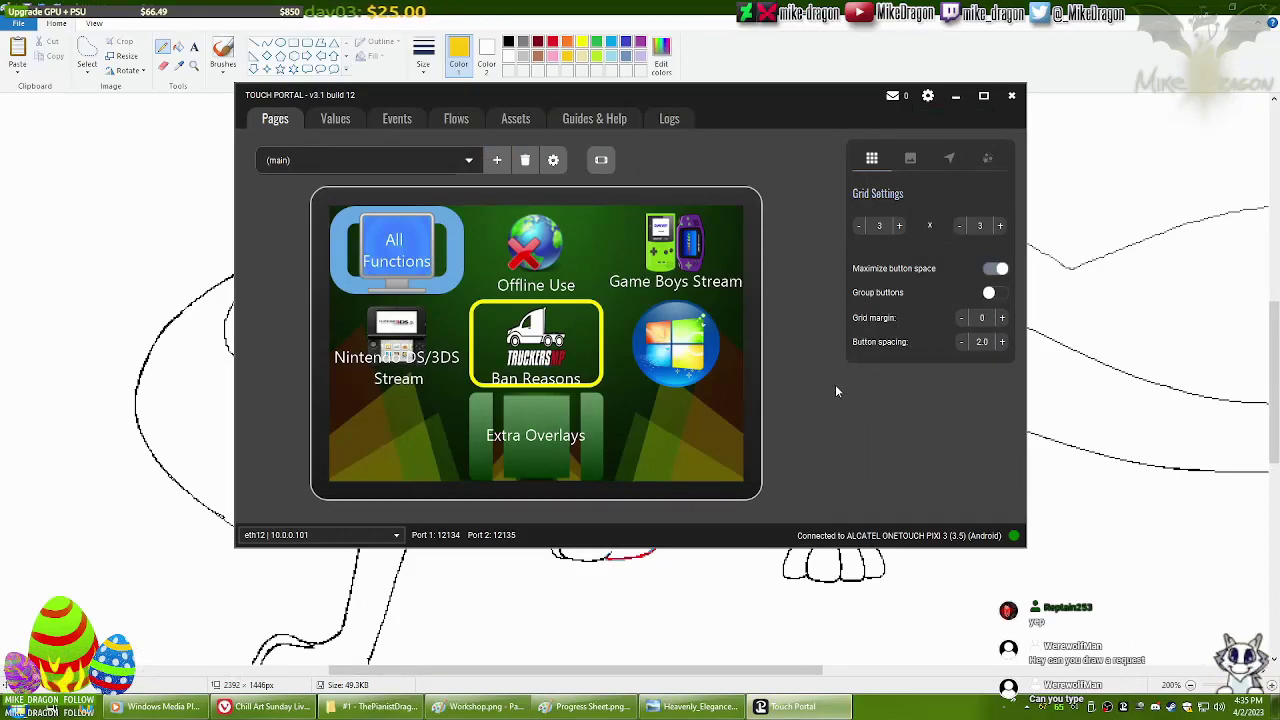
click(1011, 95)
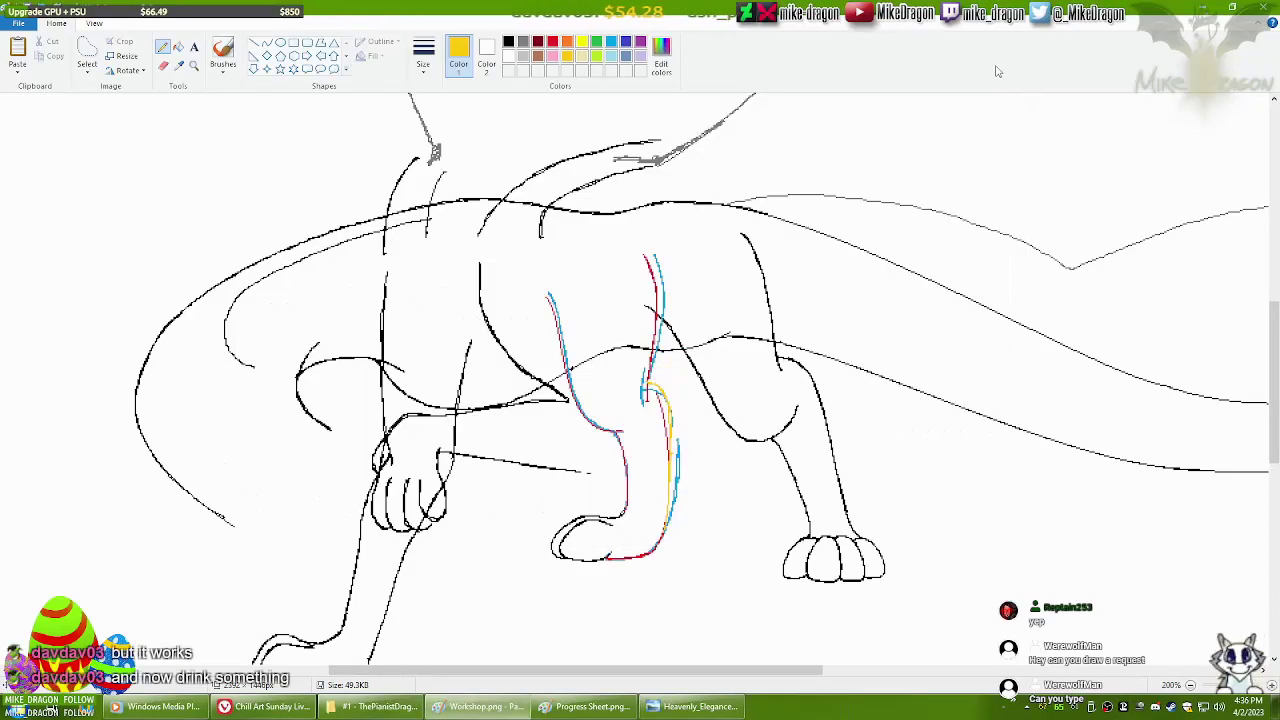
Erase the far hind leg's blue guides and turn its yellow rear edge red.
click(552, 41)
click(163, 65)
mouse_move(680, 455)
mouse_down()
mouse_move(690, 490)
mouse_move(670, 530)
mouse_up()
drag(550, 300, 620, 440)
mouse_move(650, 385)
mouse_down()
mouse_move(668, 400)
mouse_move(668, 530)
mouse_up()
click(163, 47)
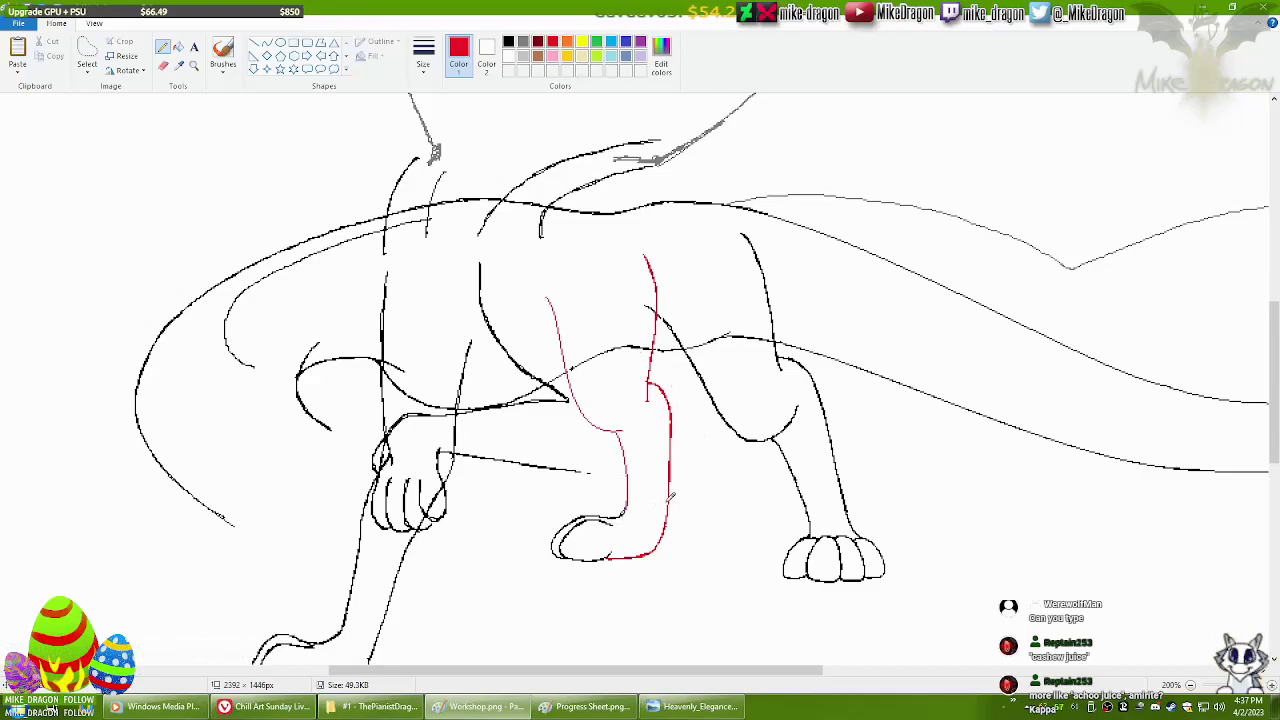
scroll(395, 550, down, 1)
Switch to the browser and look through the Cajú fruit images before returning to the drawing.
click(265, 706)
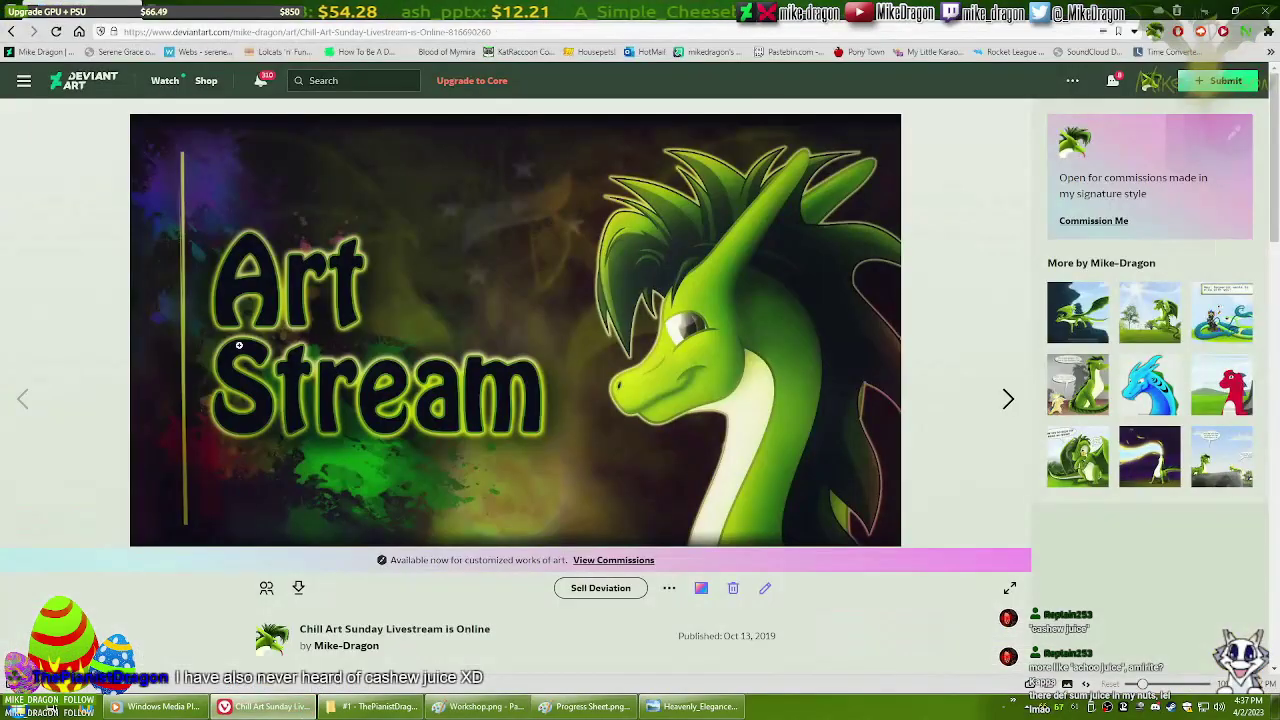
click(190, 20)
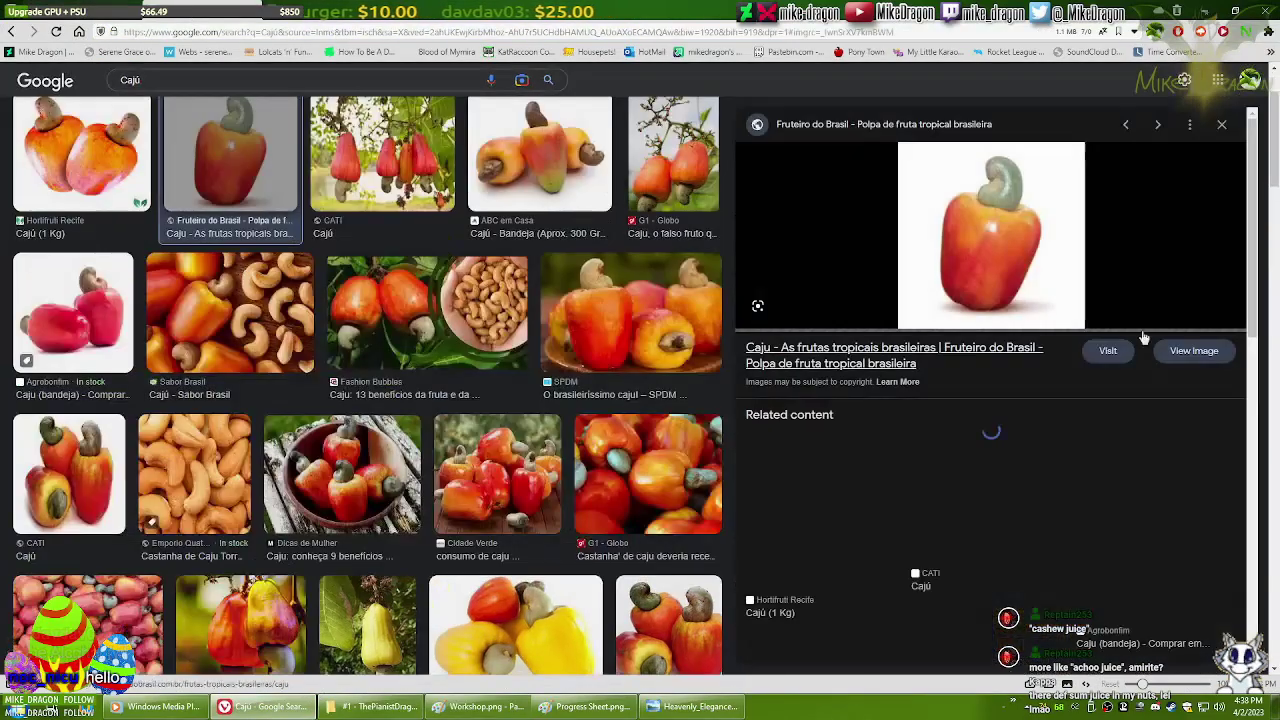
click(1190, 426)
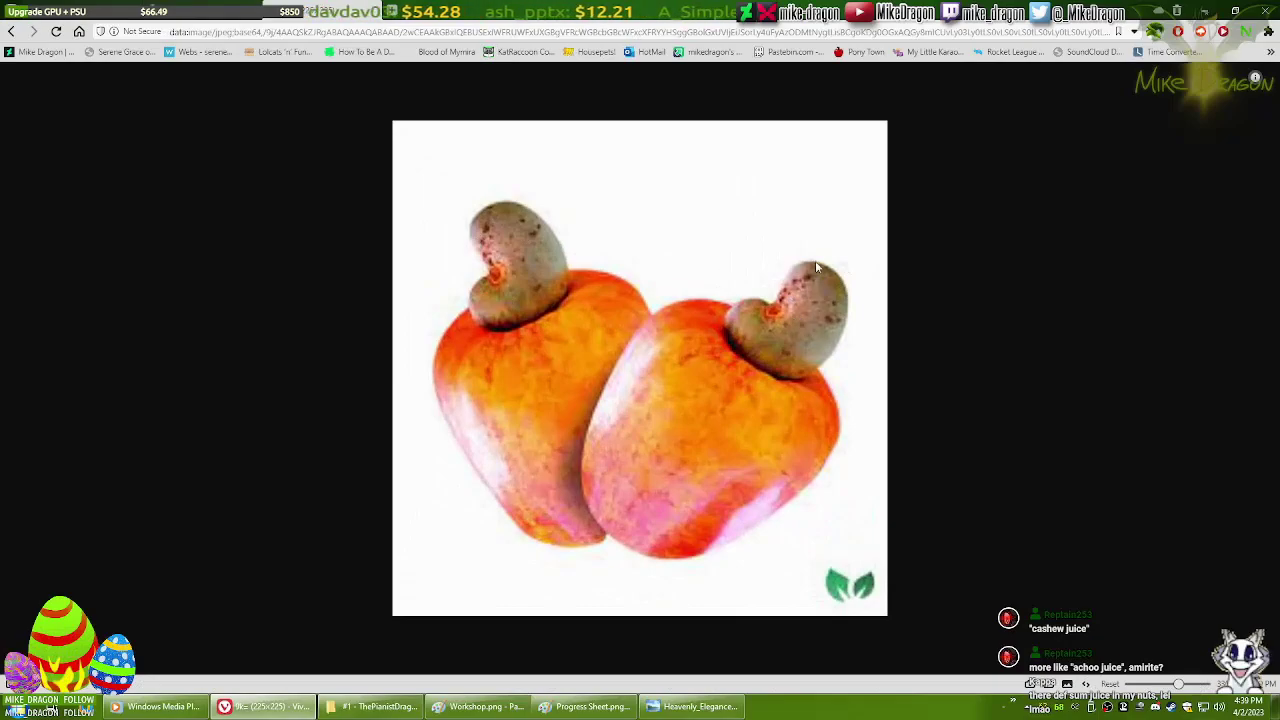
key(alt+Left)
click(640, 411)
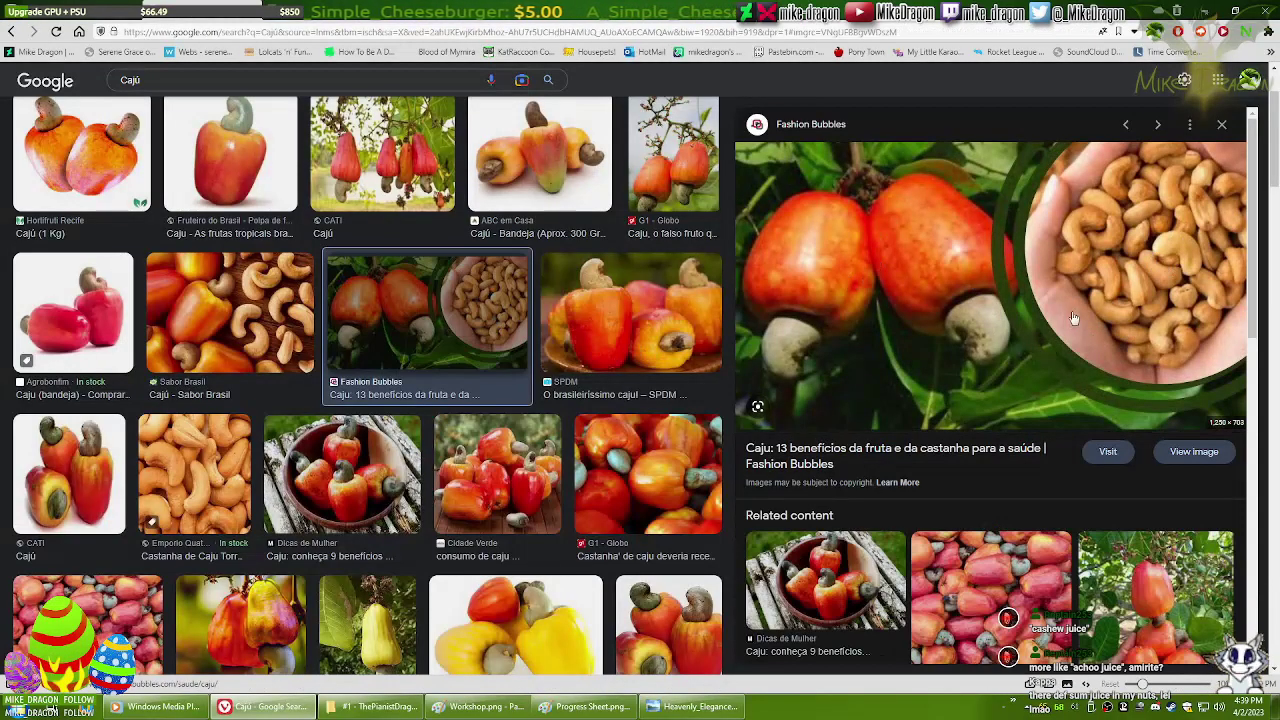
scroll(1073, 318, down, 5)
key(alt+Tab)
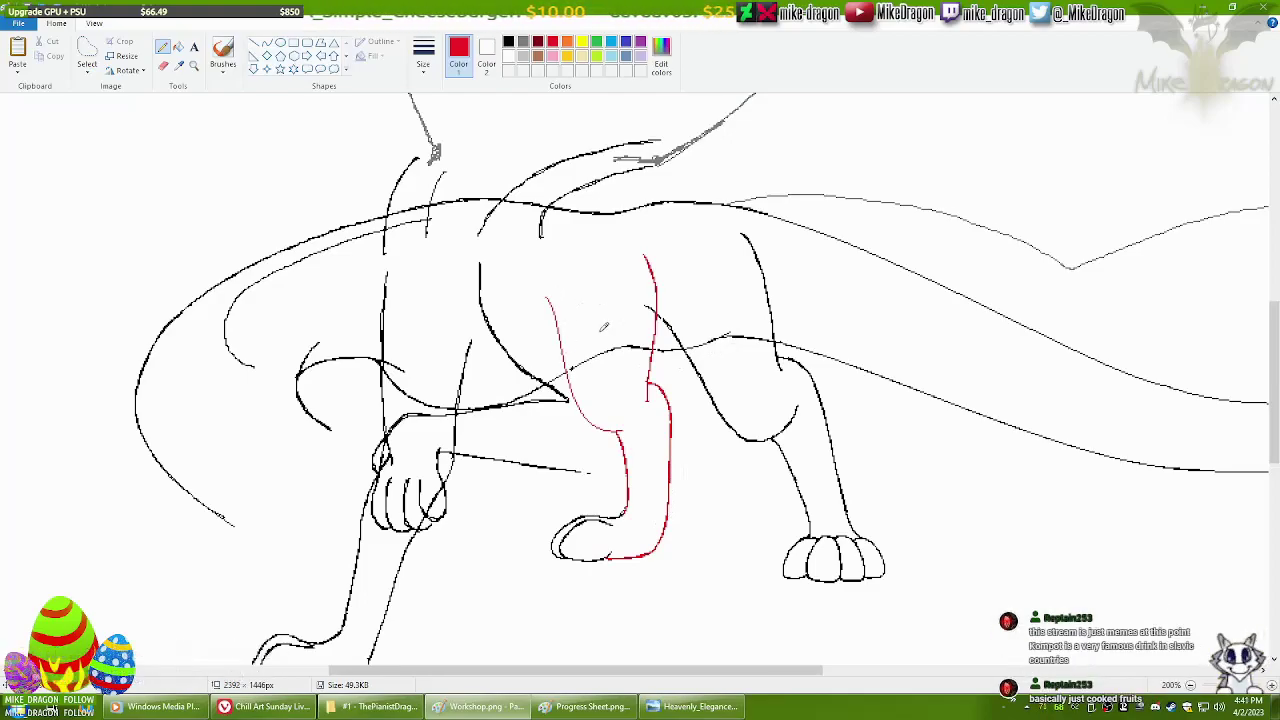
View the lychee search results in the browser, close that page and return to the drawing.
click(300, 706)
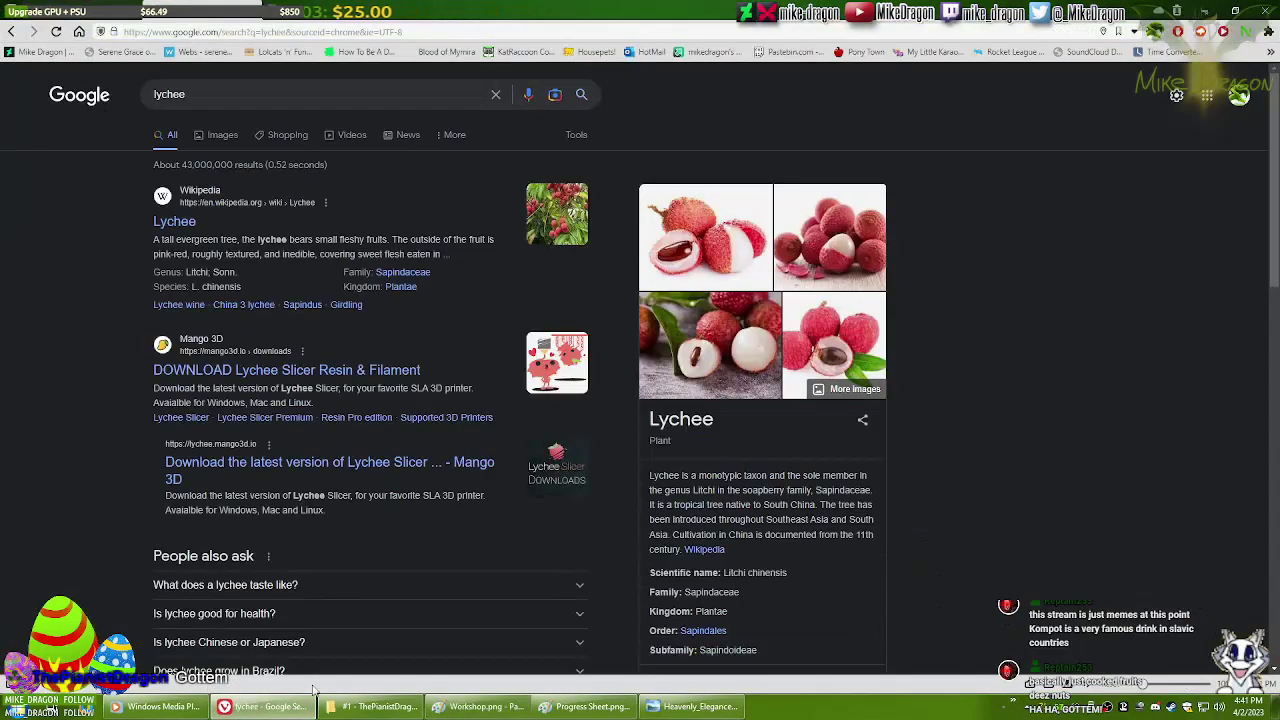
key(ctrl+w)
click(300, 706)
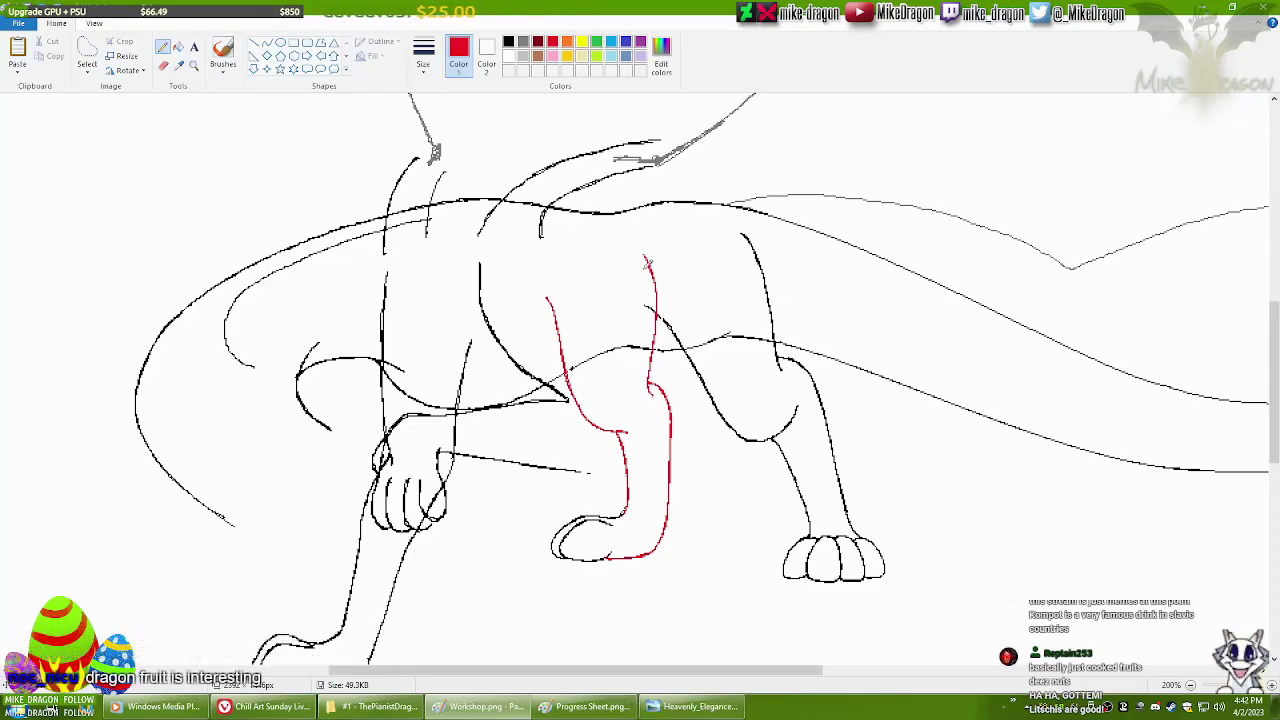
Select the far hind leg's paw and move it slightly closer to the heel.
key(ctrl+a)
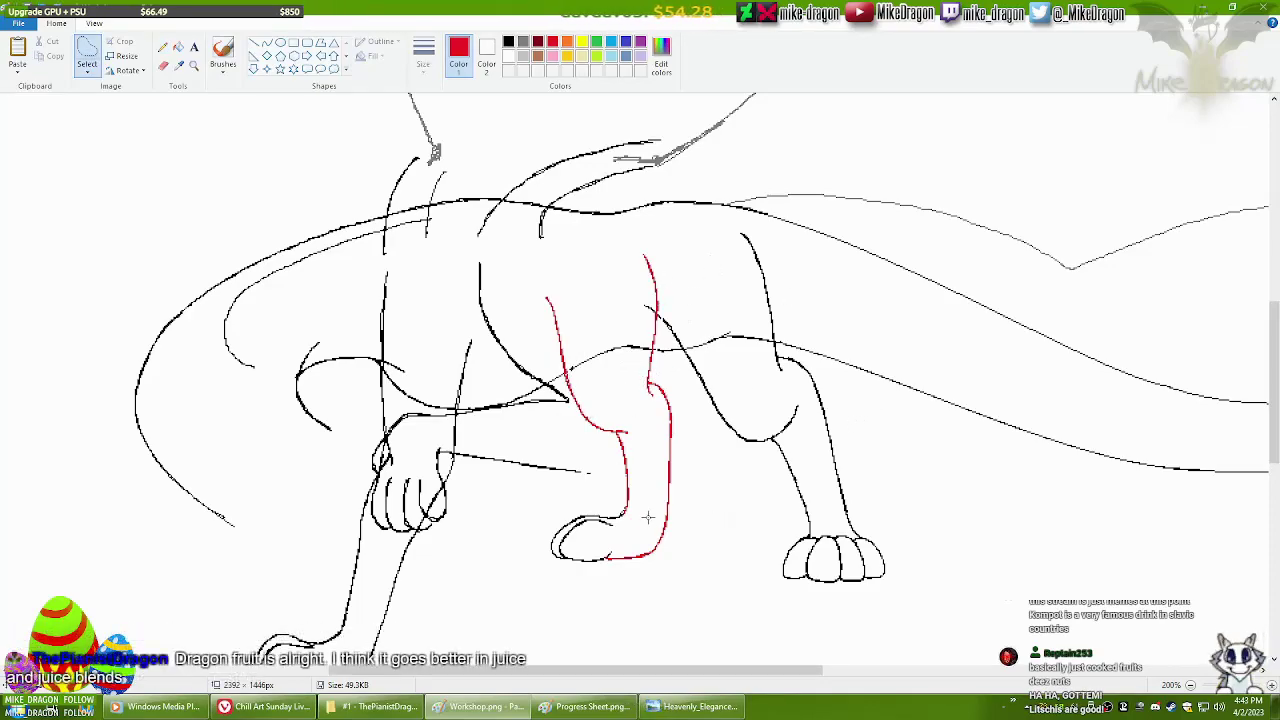
drag(514, 500, 634, 608)
drag(590, 540, 599, 540)
key(p)
Redraw the rear edge of the far hind leg's lower part as a smooth blue curve into the heel, clearing the red line.
click(267, 42)
click(611, 41)
drag(668, 462, 667, 540)
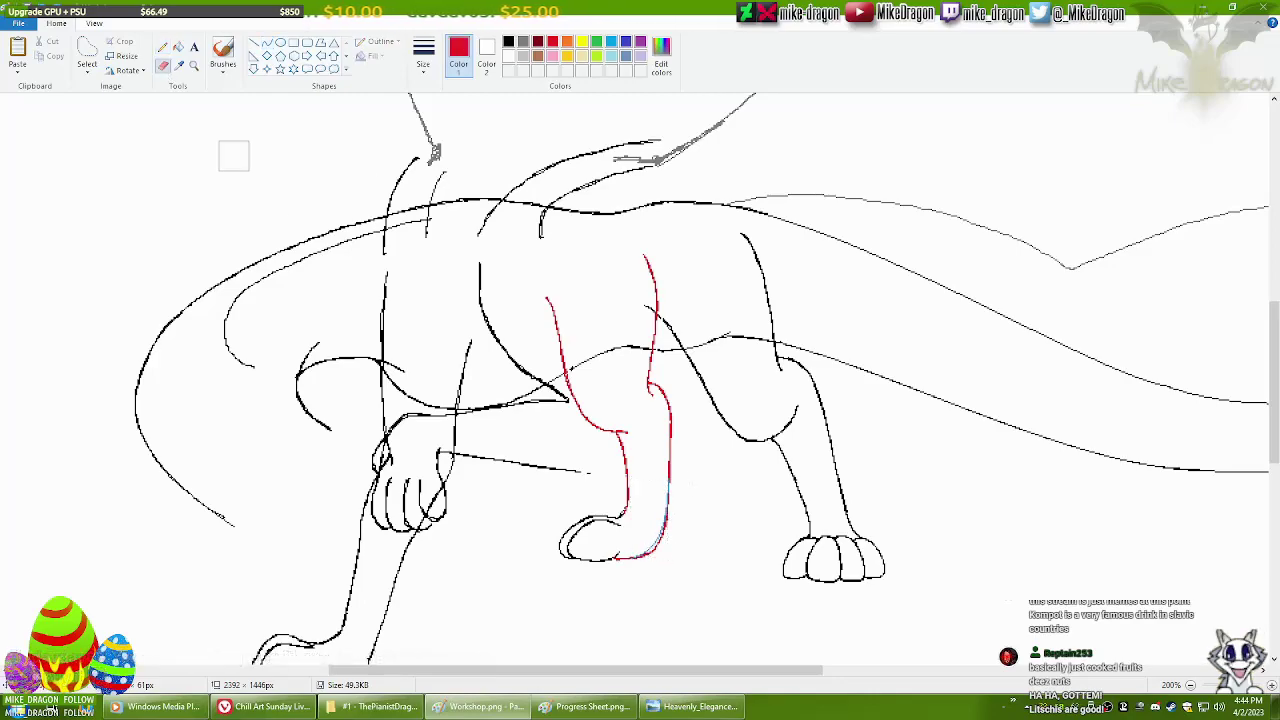
key(ctrl+z)
drag(670, 440, 645, 555)
key(p)
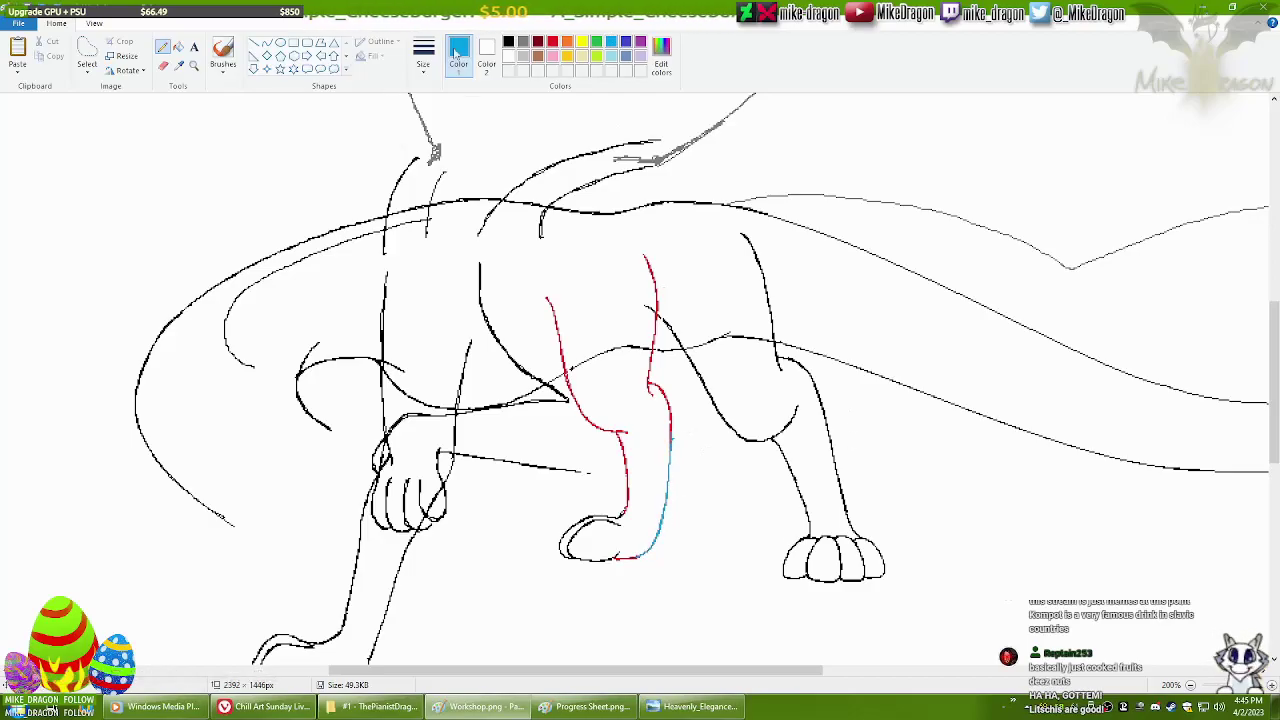
Switch to the browser and search for images of Caqui.
key(alt+Tab)
key(Return)
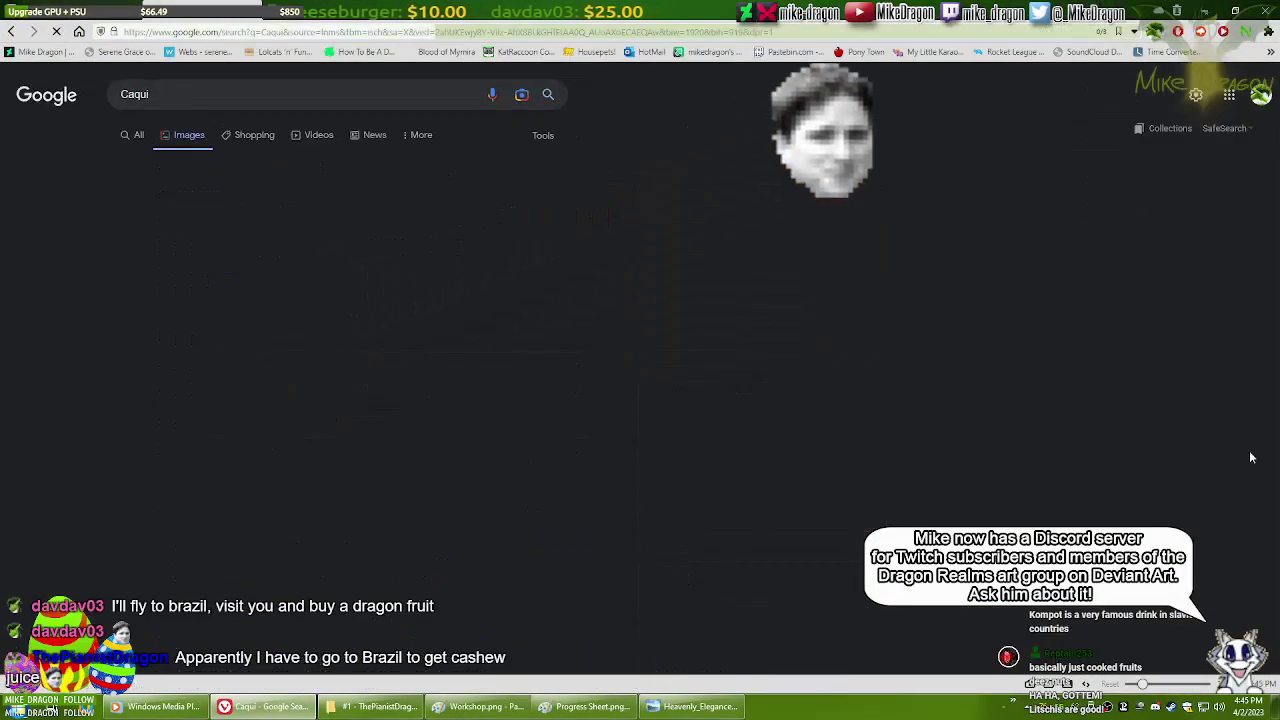
Return to the dragon drawing and recolour the far hind leg's red outline to black.
key(alt+Tab)
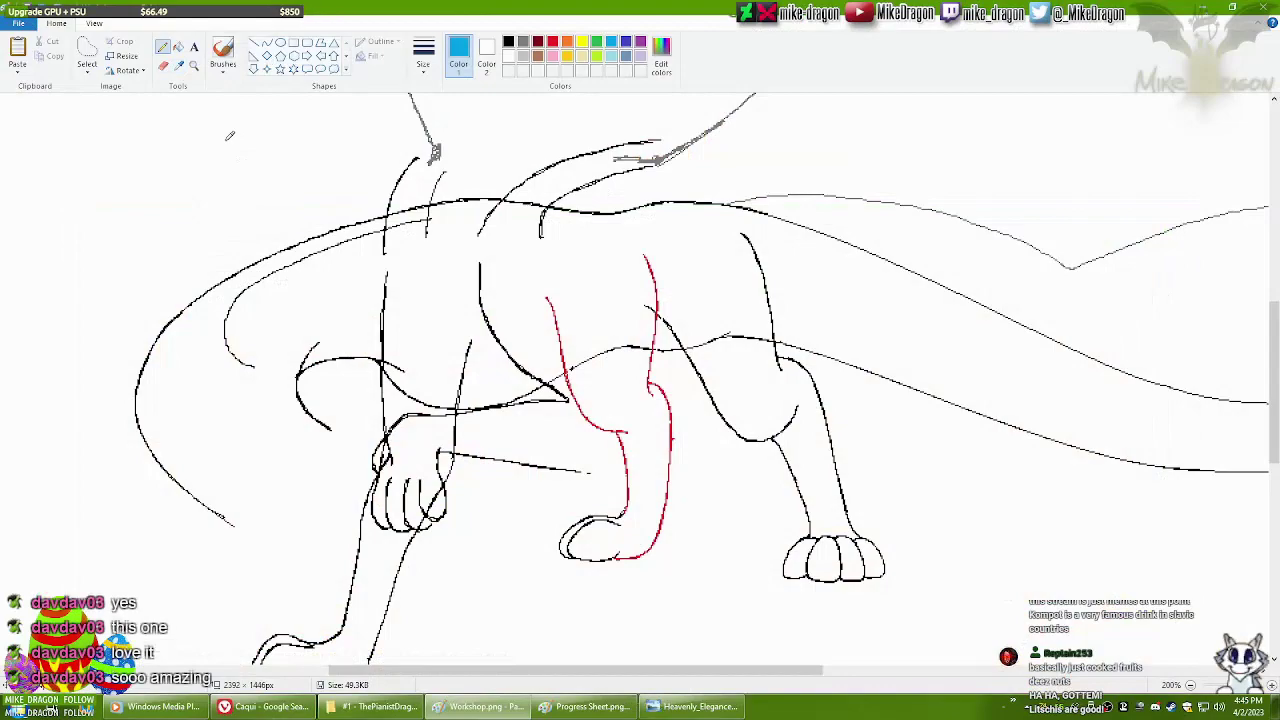
click(552, 42)
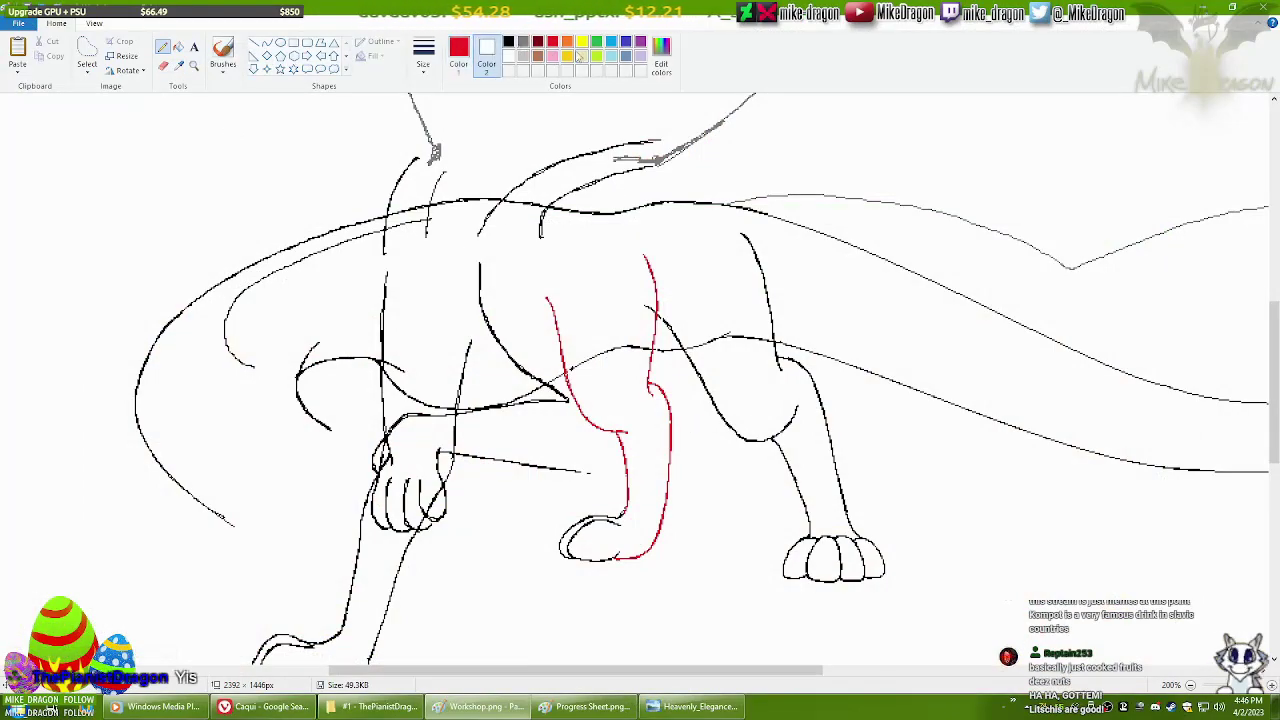
click(458, 52)
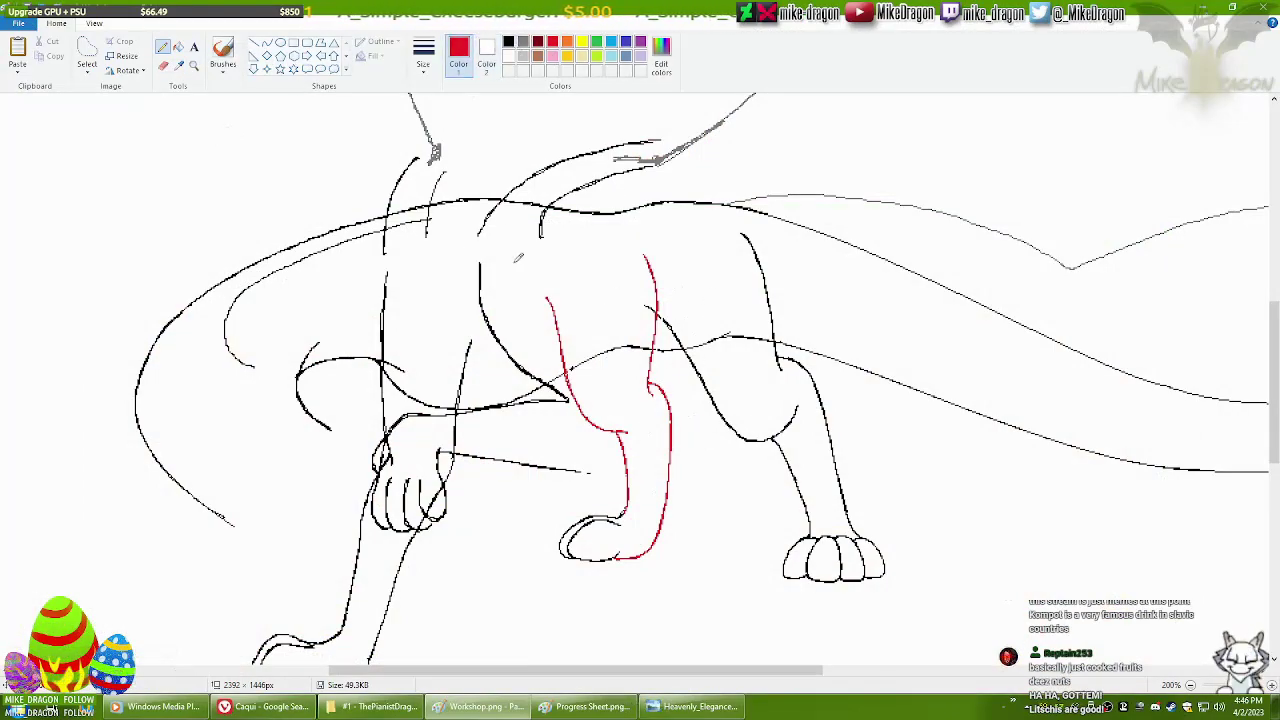
click(162, 46)
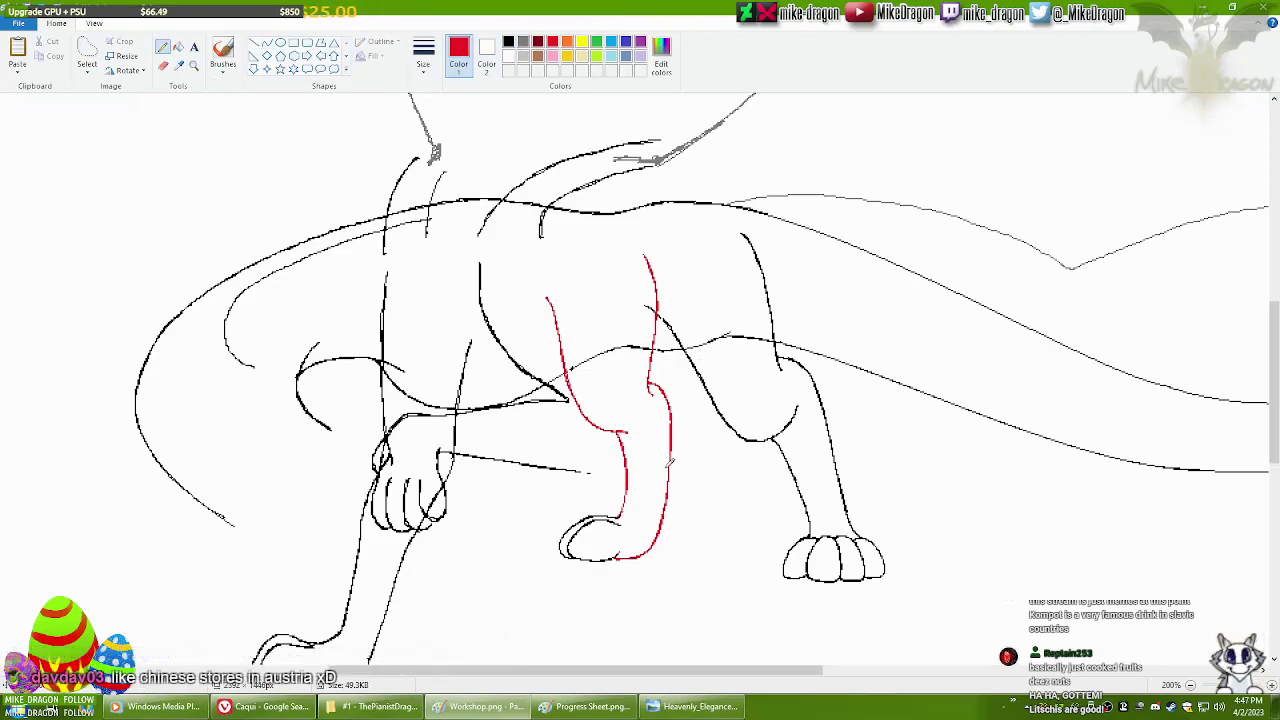
key(ctrl+z)
key(ctrl+z)
Search the browser for images of "Suco de cajú concentrado", preview the Casas Pedro bottle picture and return to the drawing.
key(alt+Tab)
triple_click(319, 89)
text(Suco de cajú concentrado)
key(Return)
click(1037, 477)
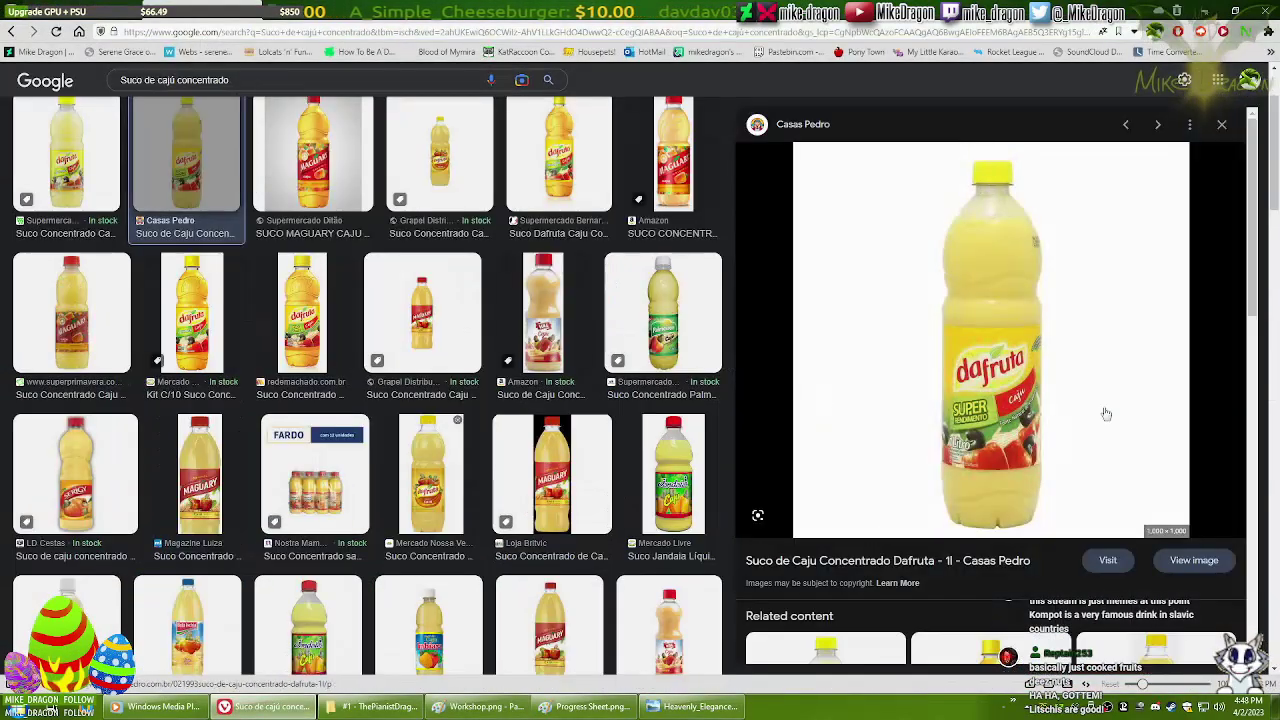
key(alt+Tab)
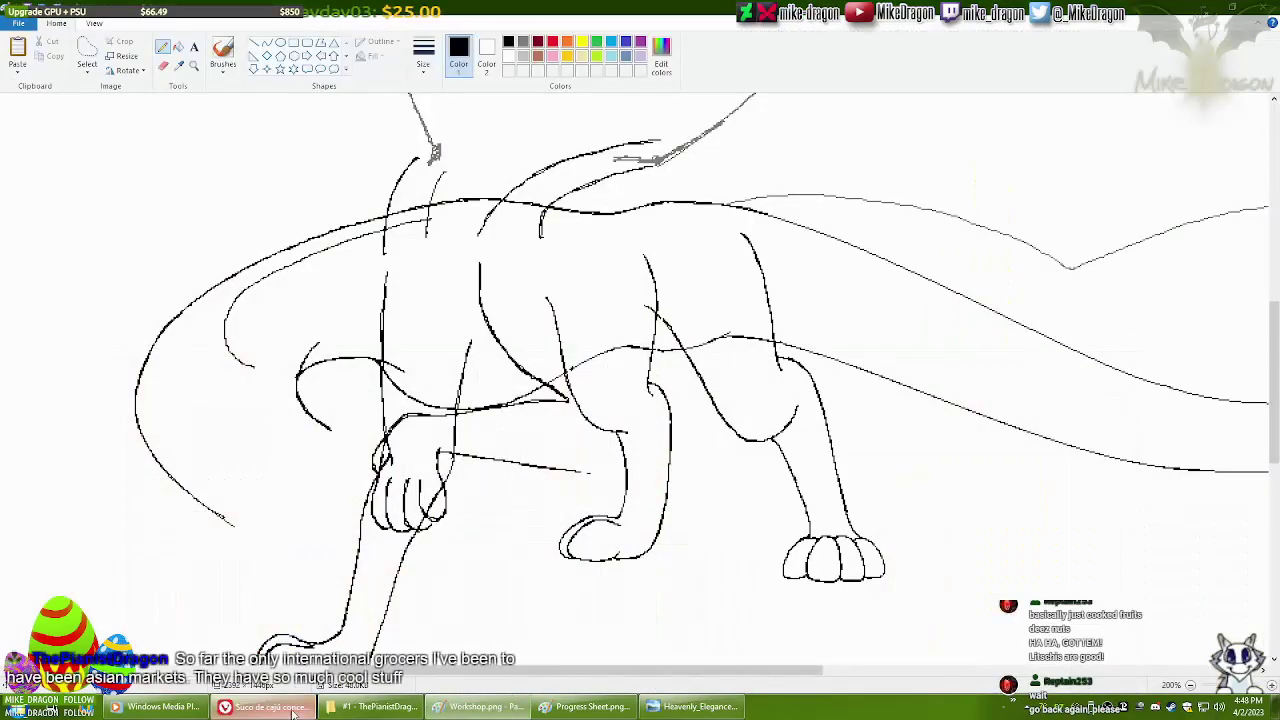
Revisit the Cajú image results in the browser, preview the CATI hanging-fruit picture, revisit the Caqui results and return to the drawing.
key(alt+Tab)
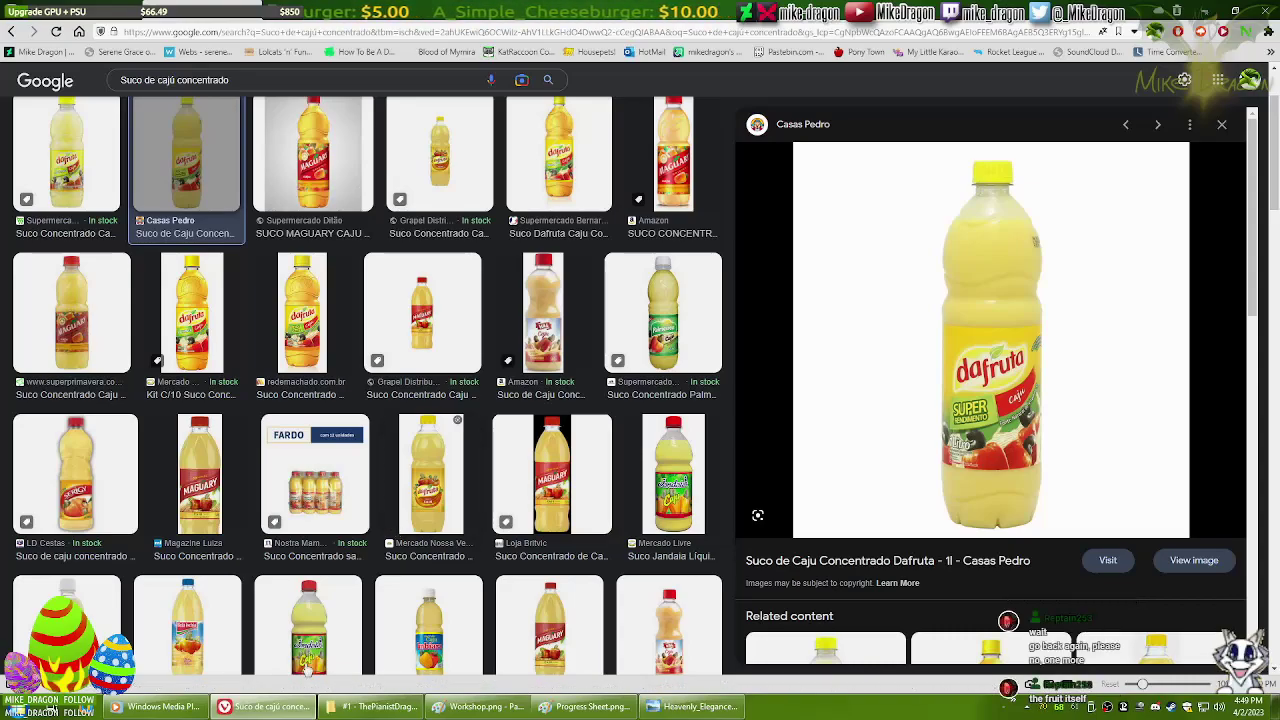
key(alt+Left)
key(alt+Left)
key(alt+Left)
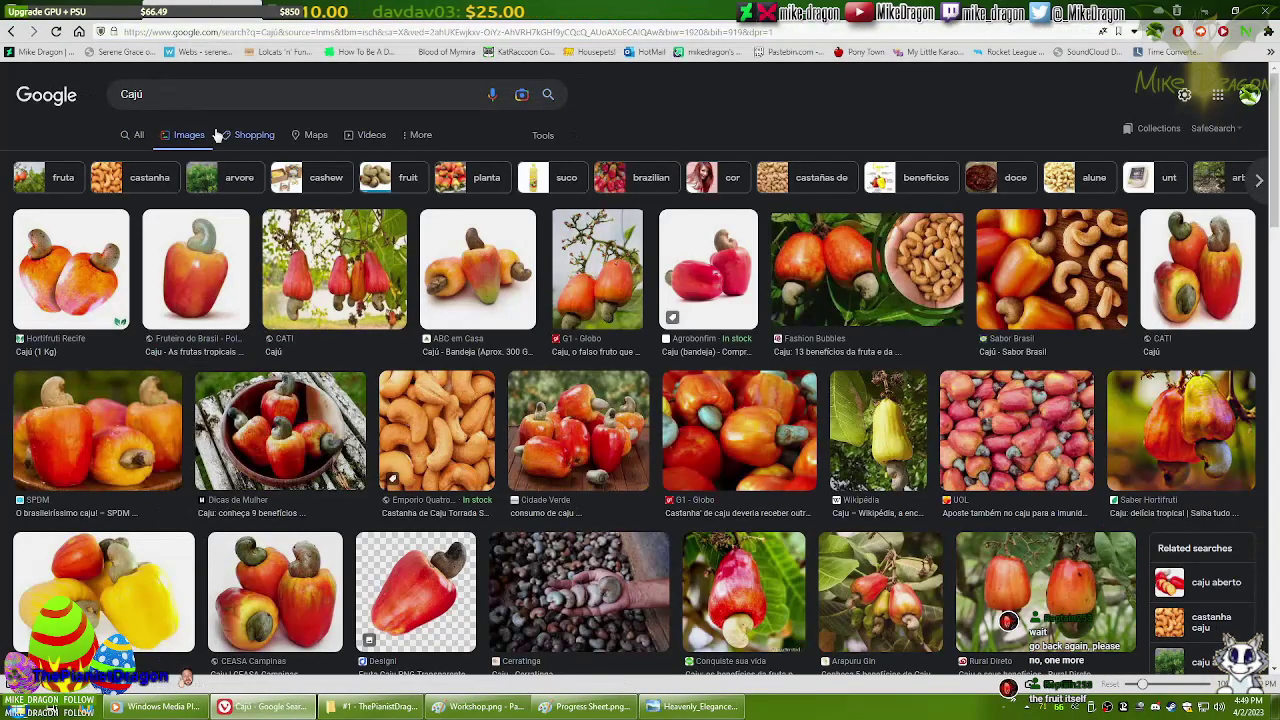
click(334, 268)
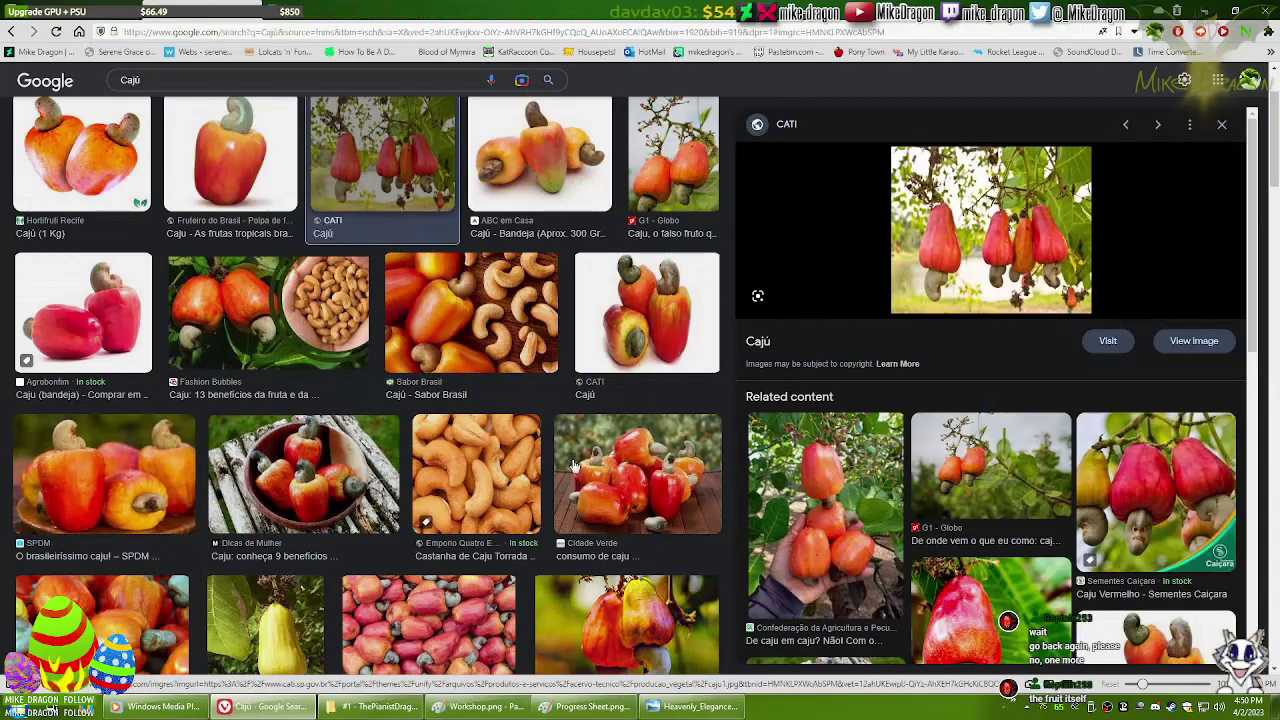
key(alt+Right)
key(alt+Right)
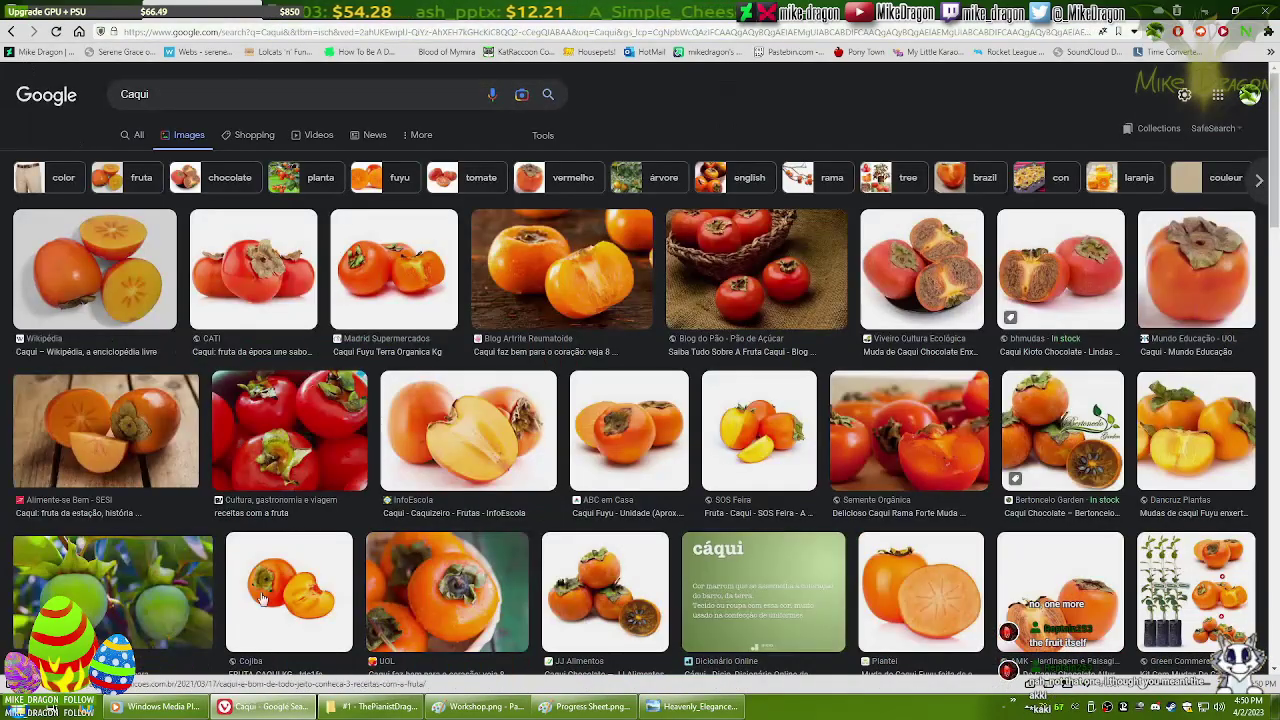
key(alt+Tab)
key(alt+Tab)
key(alt+Tab)
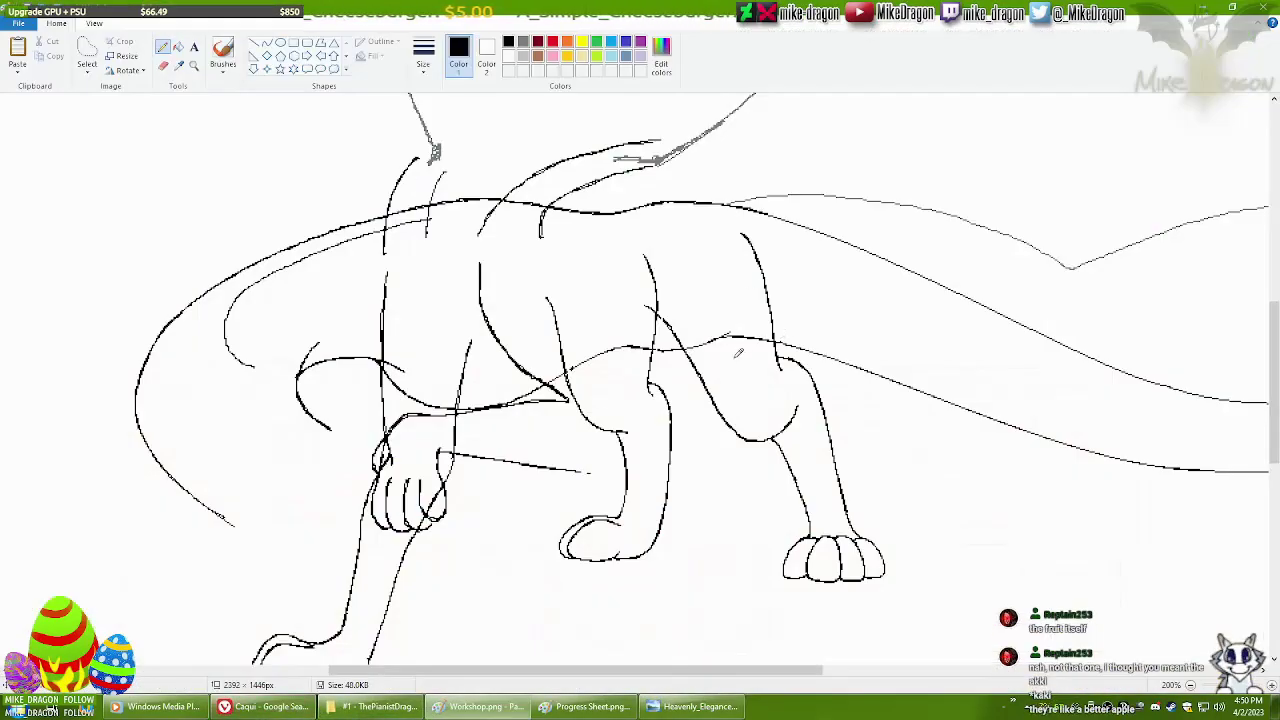
Select the dragon's hindquarters with both hind legs and the tail and move them slightly rearward to lengthen the torso.
scroll(803, 344, down, 1)
scroll(803, 344, up, 3)
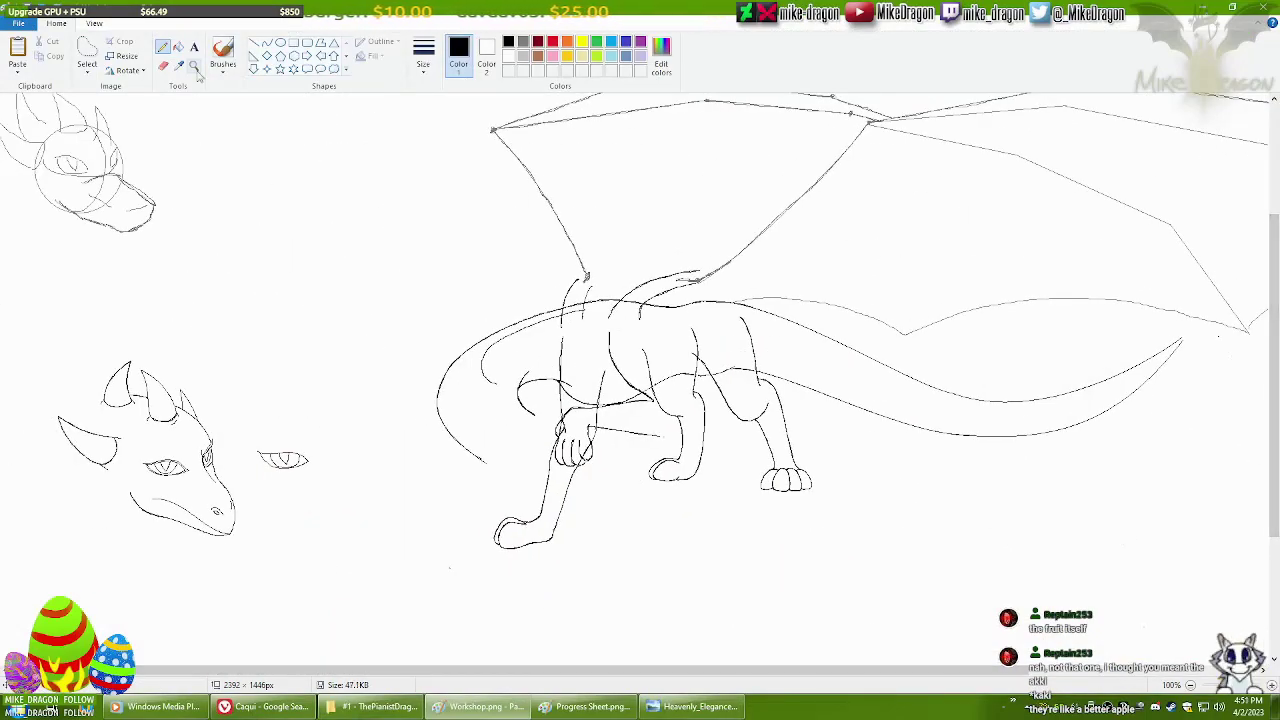
scroll(685, 600, up, 1)
scroll(685, 657, left, 1)
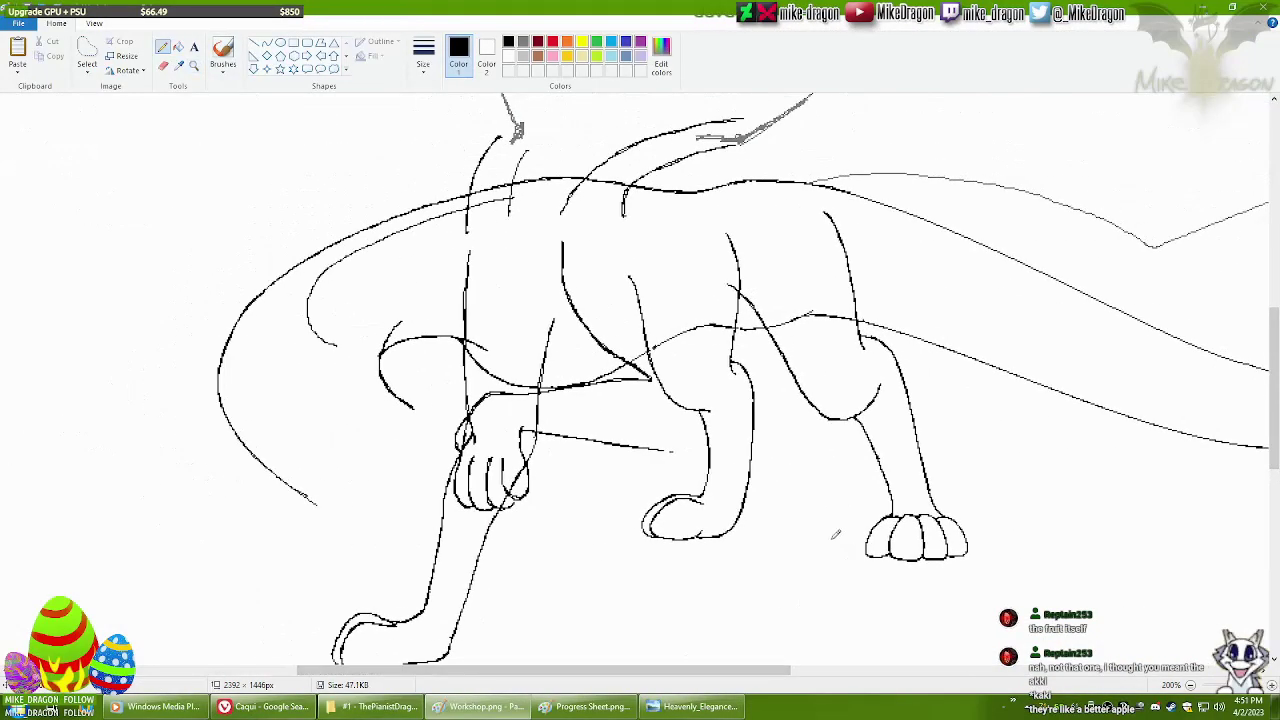
scroll(835, 535, down, 1)
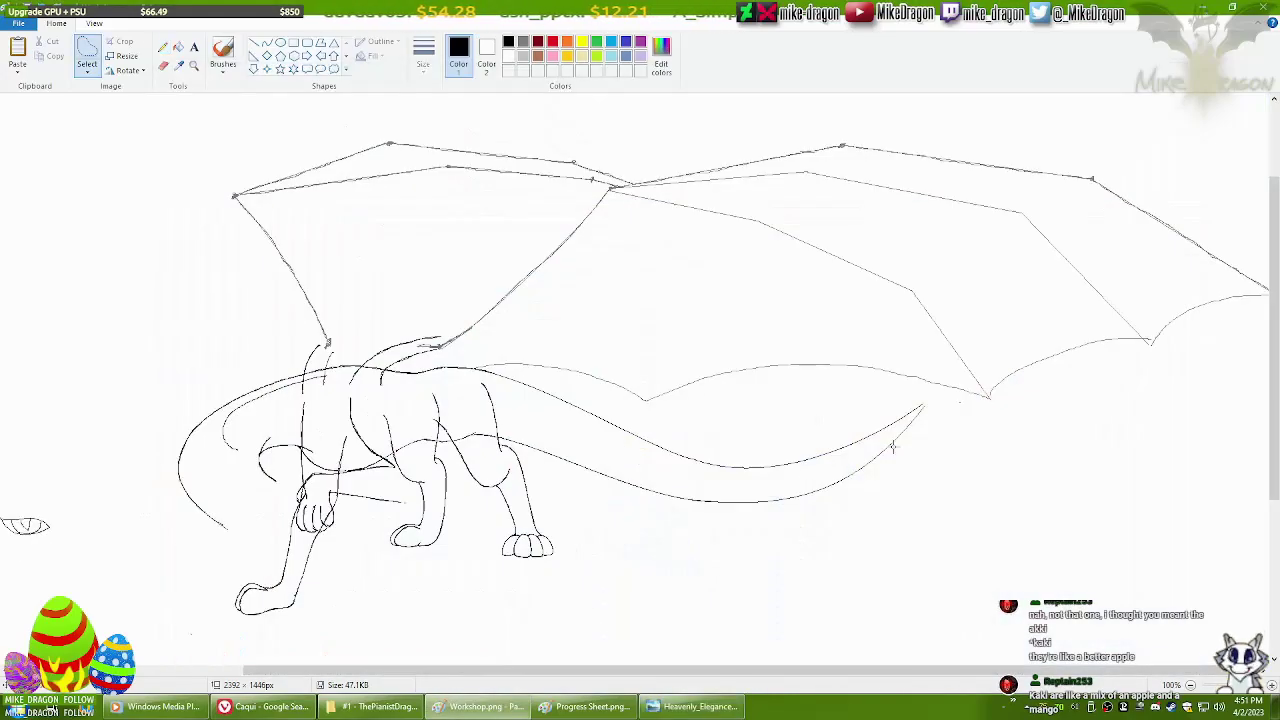
drag(948, 422, 522, 374)
mouse_move(415, 482)
mouse_down()
mouse_move(148, 505)
mouse_move(327, 333)
mouse_up()
key(ctrl+z)
mouse_move(920, 440)
mouse_down()
mouse_move(824, 408)
mouse_move(437, 361)
mouse_up()
drag(351, 361, 978, 603)
drag(971, 394, 1013, 394)
scroll(644, 640, left, 3)
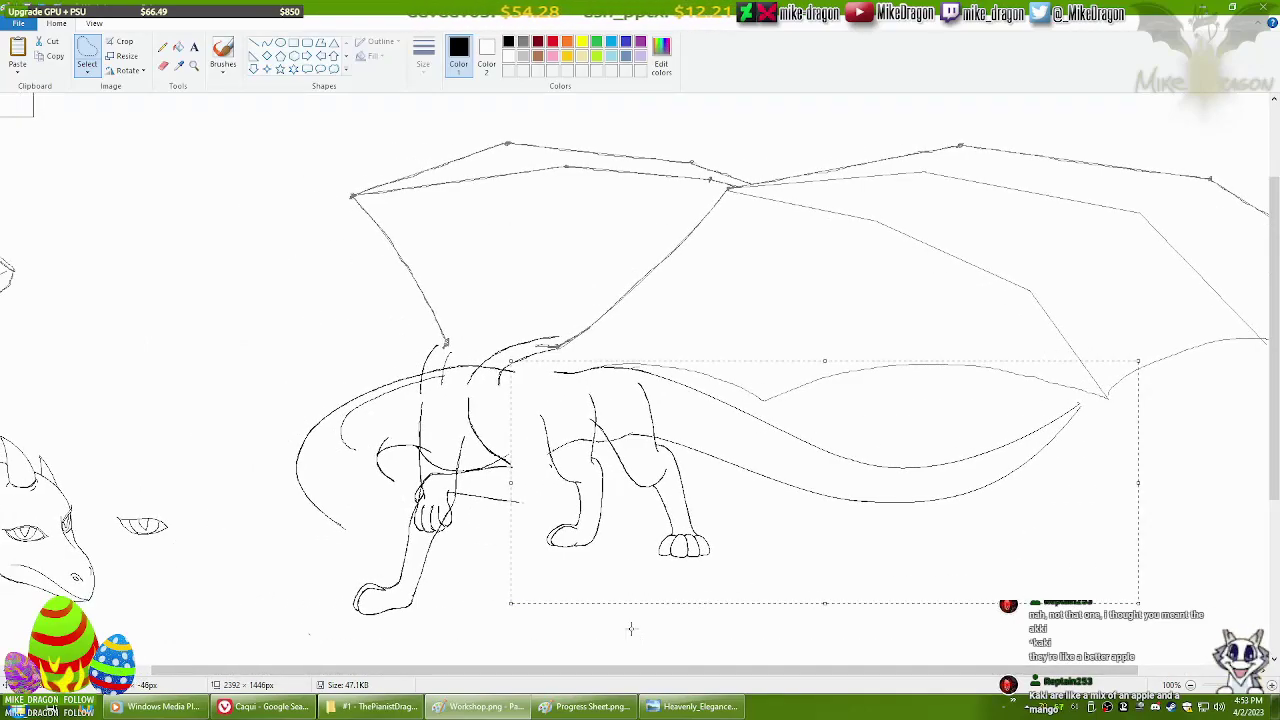
Bridge the gap in the back line between the shoulders and the rump with a smooth black curve.
click(194, 65)
click(489, 397)
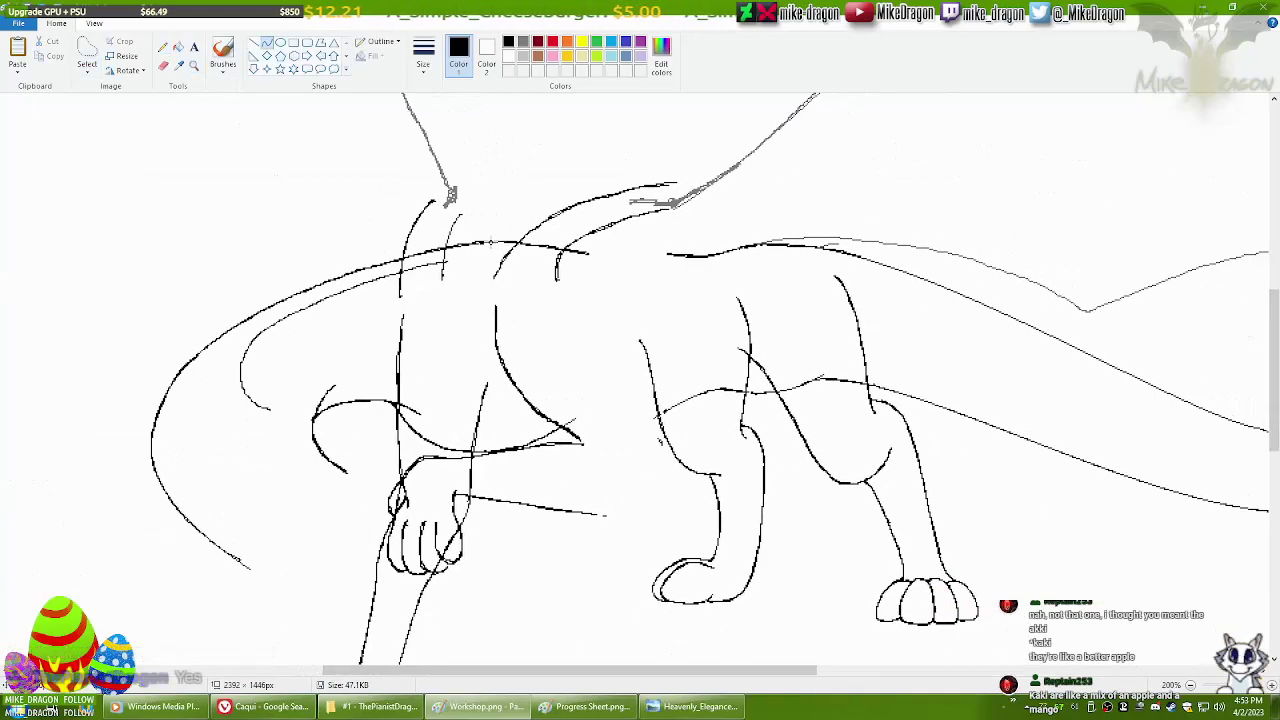
drag(507, 240, 668, 256)
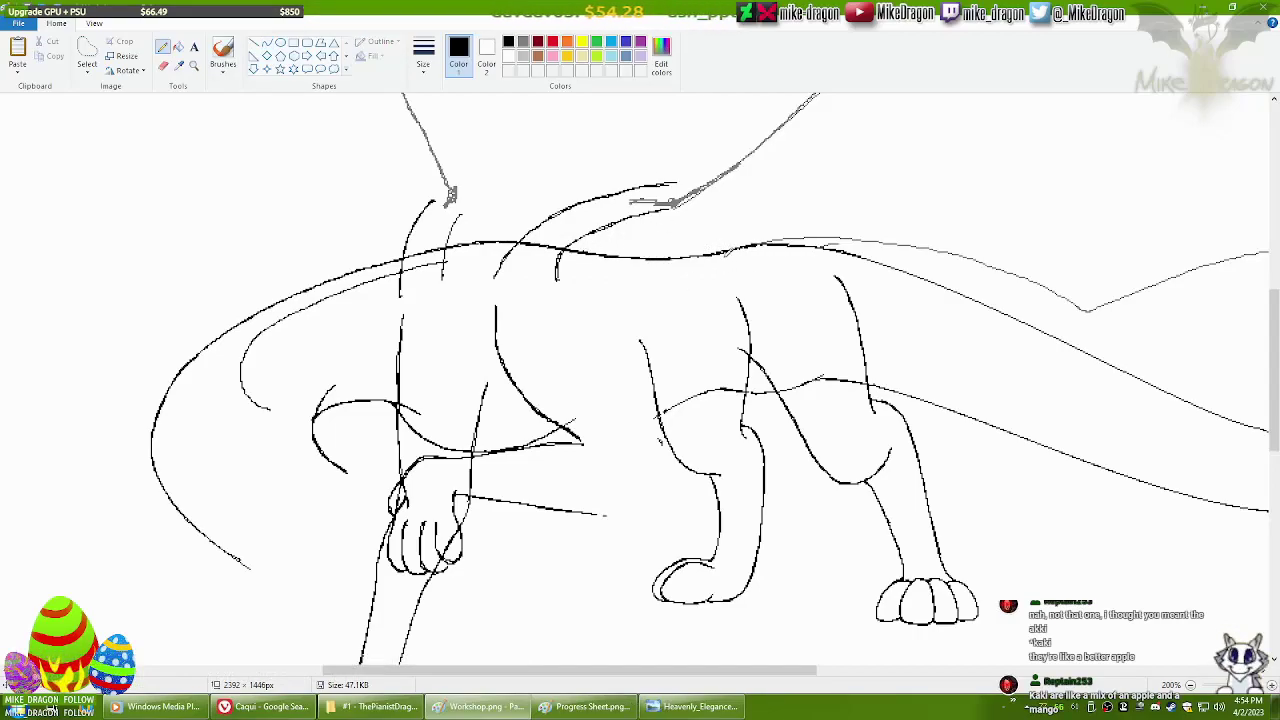
Redraw the belly line as one smooth black curve from the chest to the near hind thigh, clearing the old line.
scroll(440, 352, down, 2)
mouse_move(610, 335)
mouse_down()
mouse_move(680, 300)
mouse_move(650, 330)
mouse_move(669, 322)
mouse_up()
key(Control_R)
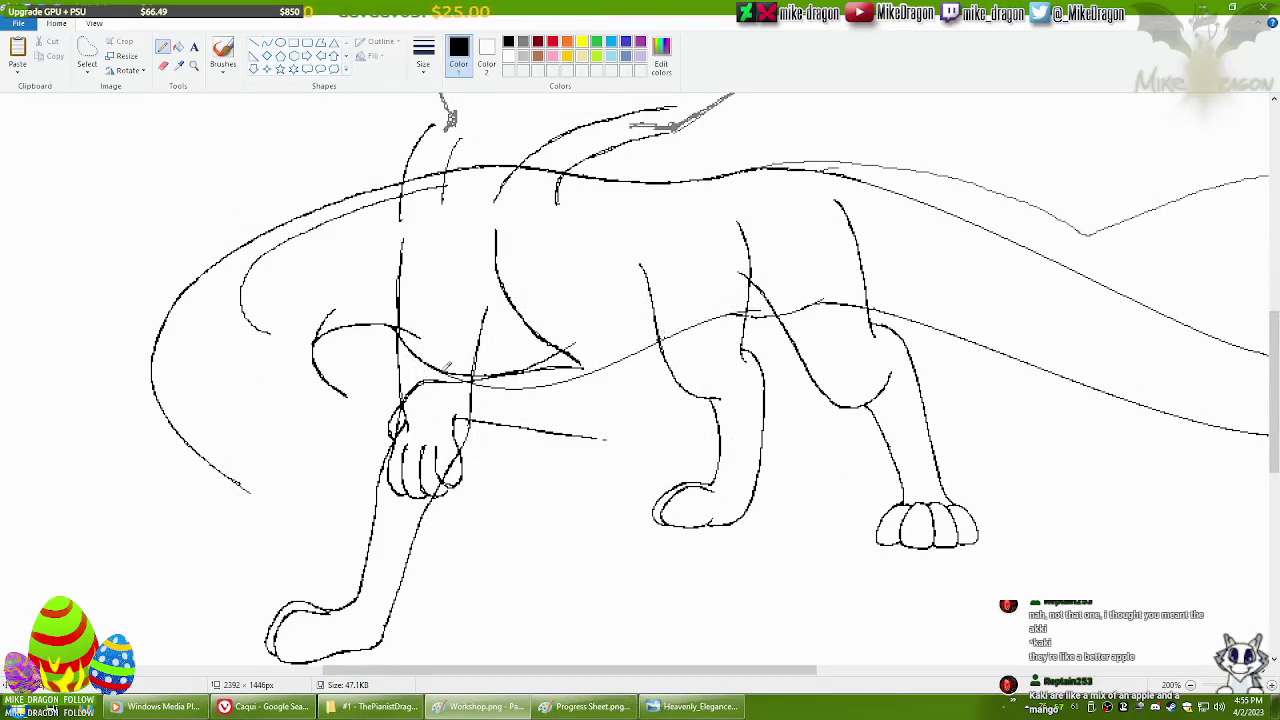
drag(628, 352, 734, 312)
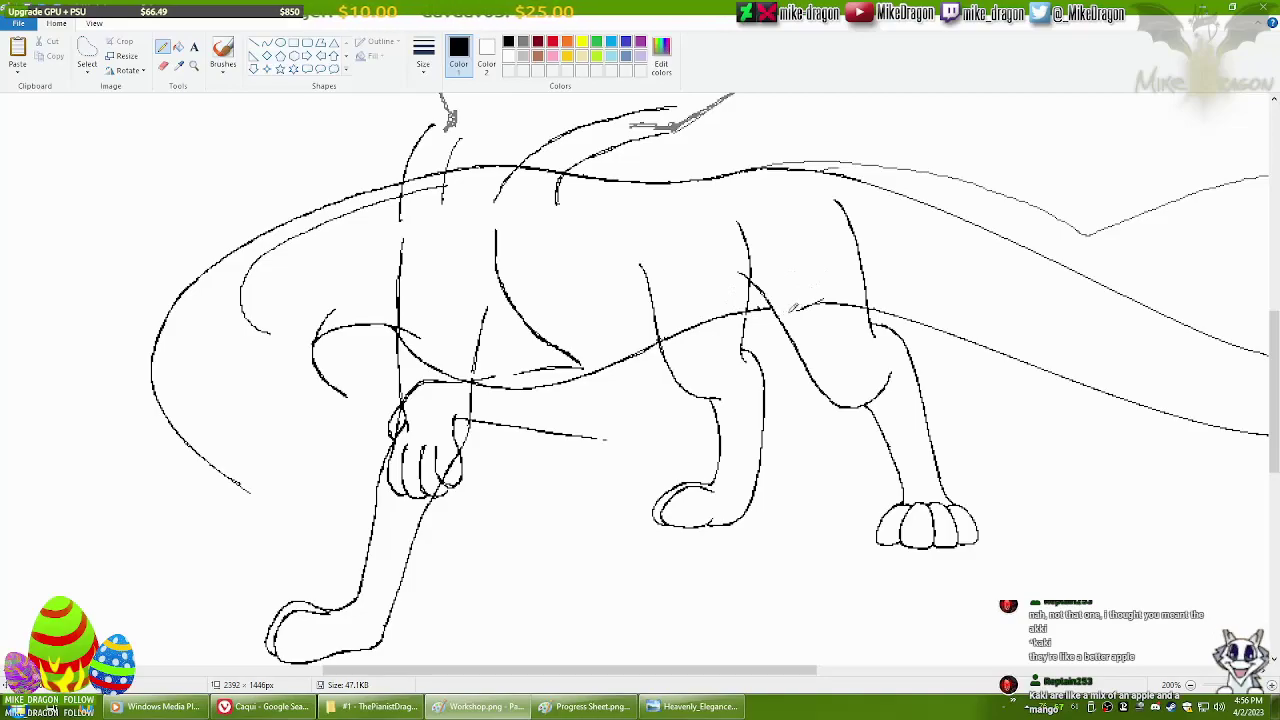
Compare the lengthened body with the earlier version in Progress Sheet.png and return to Workshop.png.
scroll(810, 313, down, 3)
scroll(508, 647, up, 2)
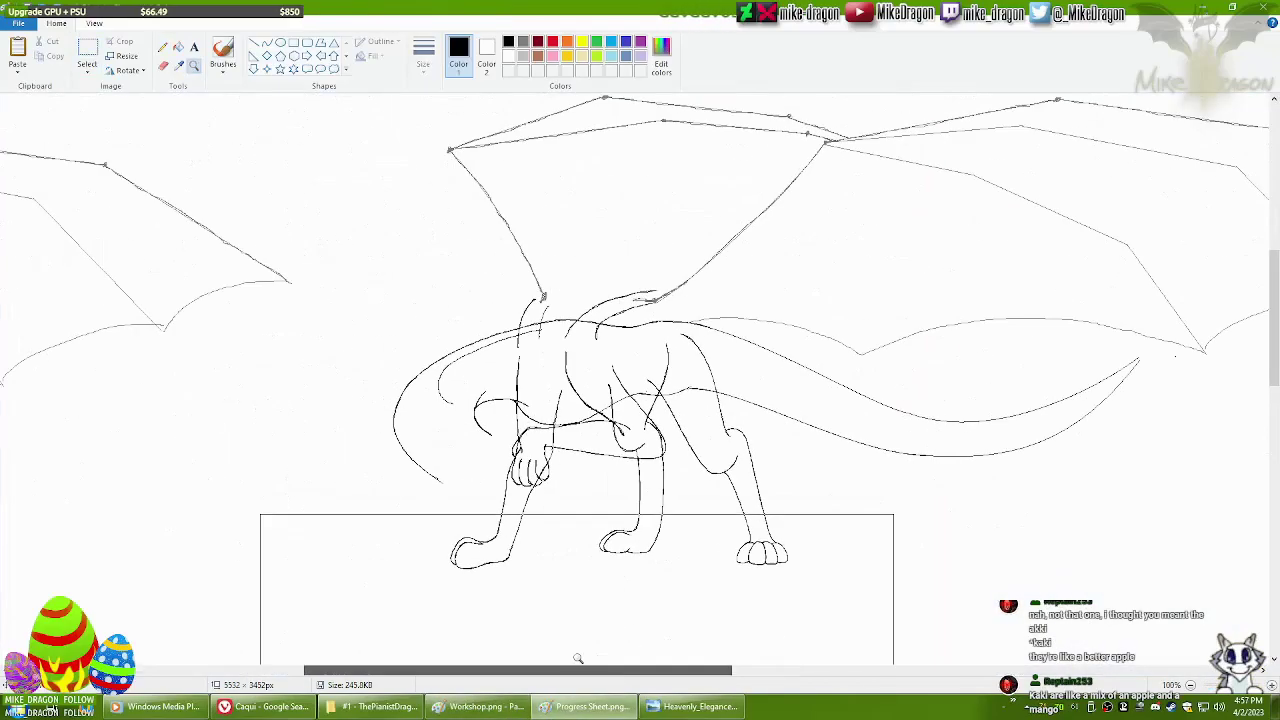
click(482, 706)
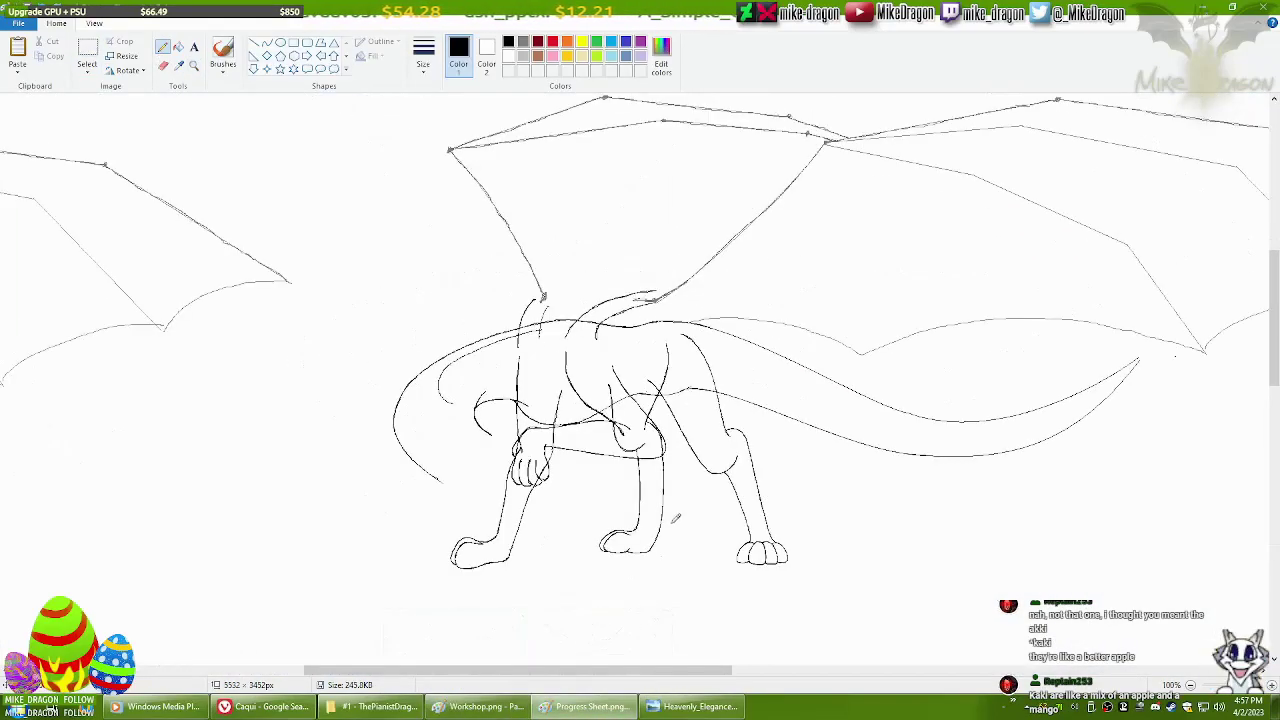
click(495, 706)
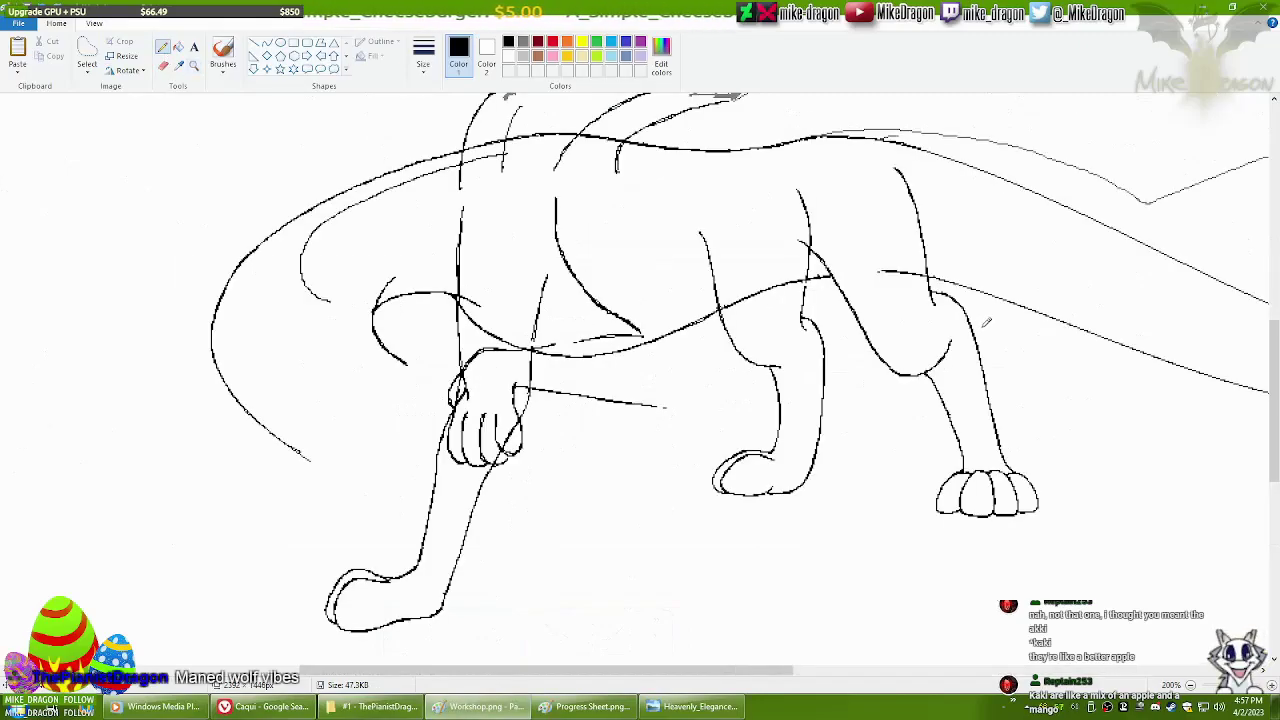
scroll(606, 290, right, 1)
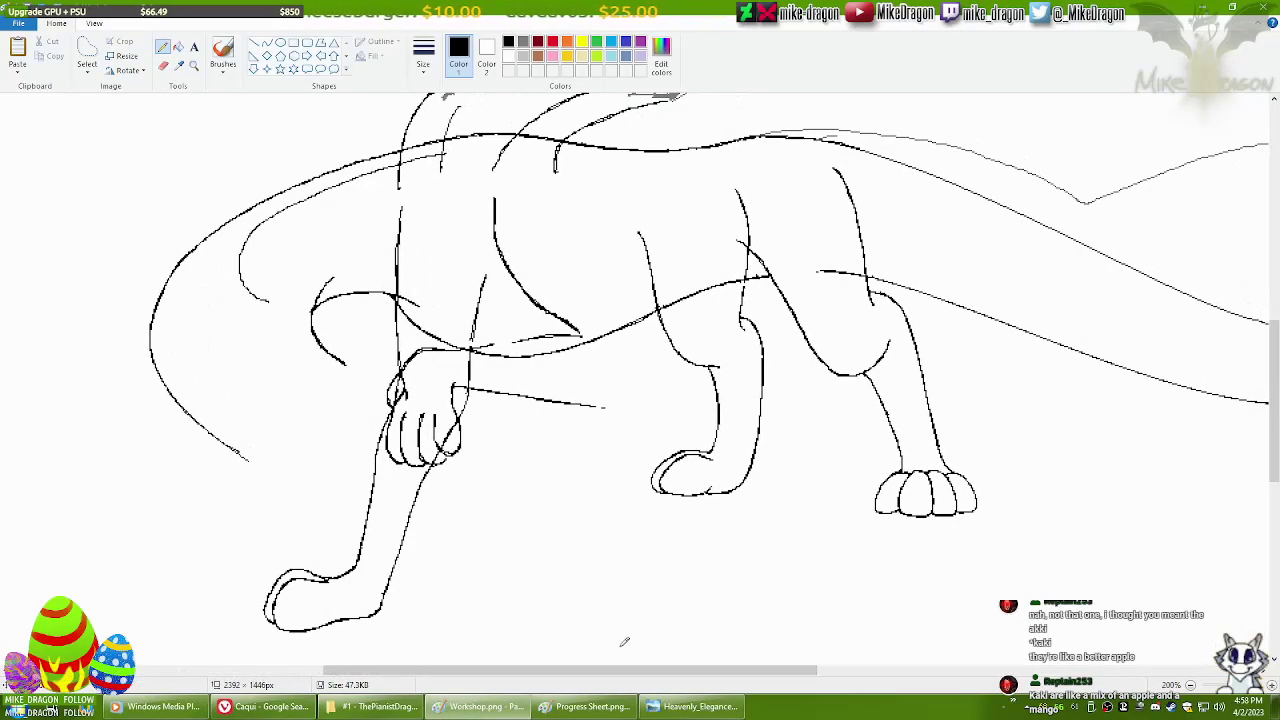
Search the browser for images of "Lobo guará", preview the Brasil Escola picture and return to the drawing.
key(alt+Tab)
key(Return)
click(133, 291)
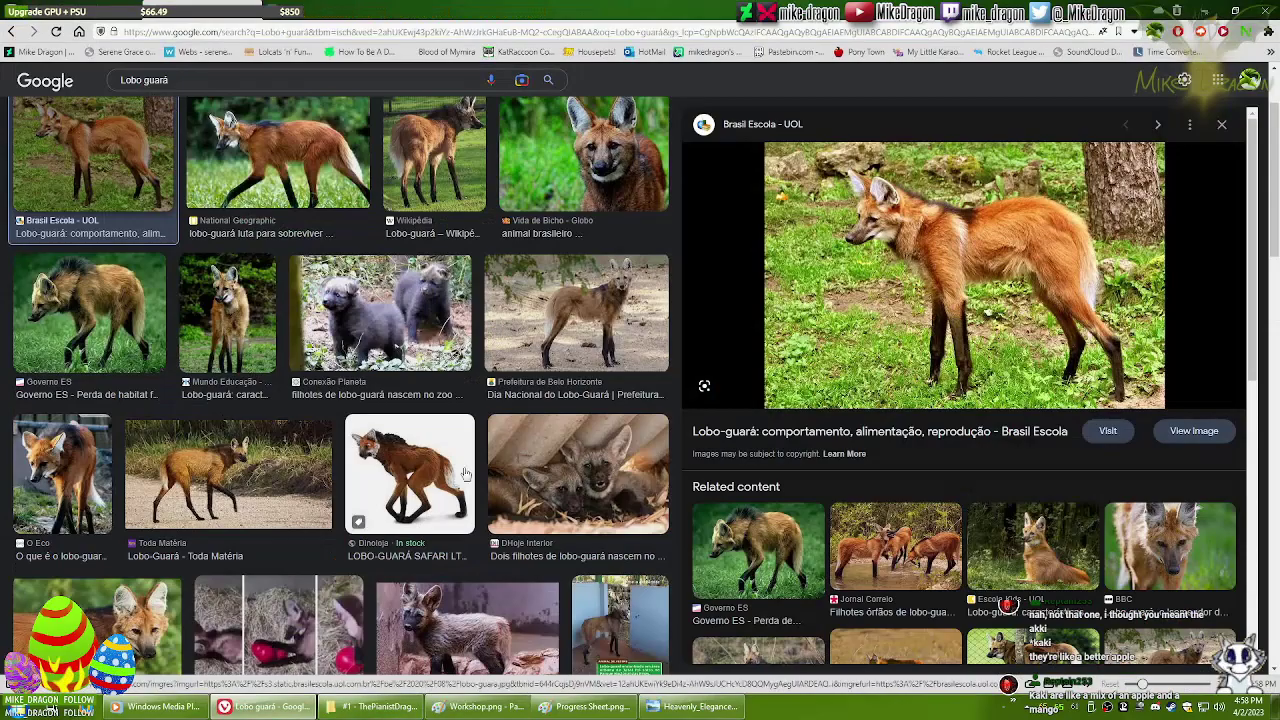
key(alt+Tab)
key(alt+Tab)
key(alt+Tab)
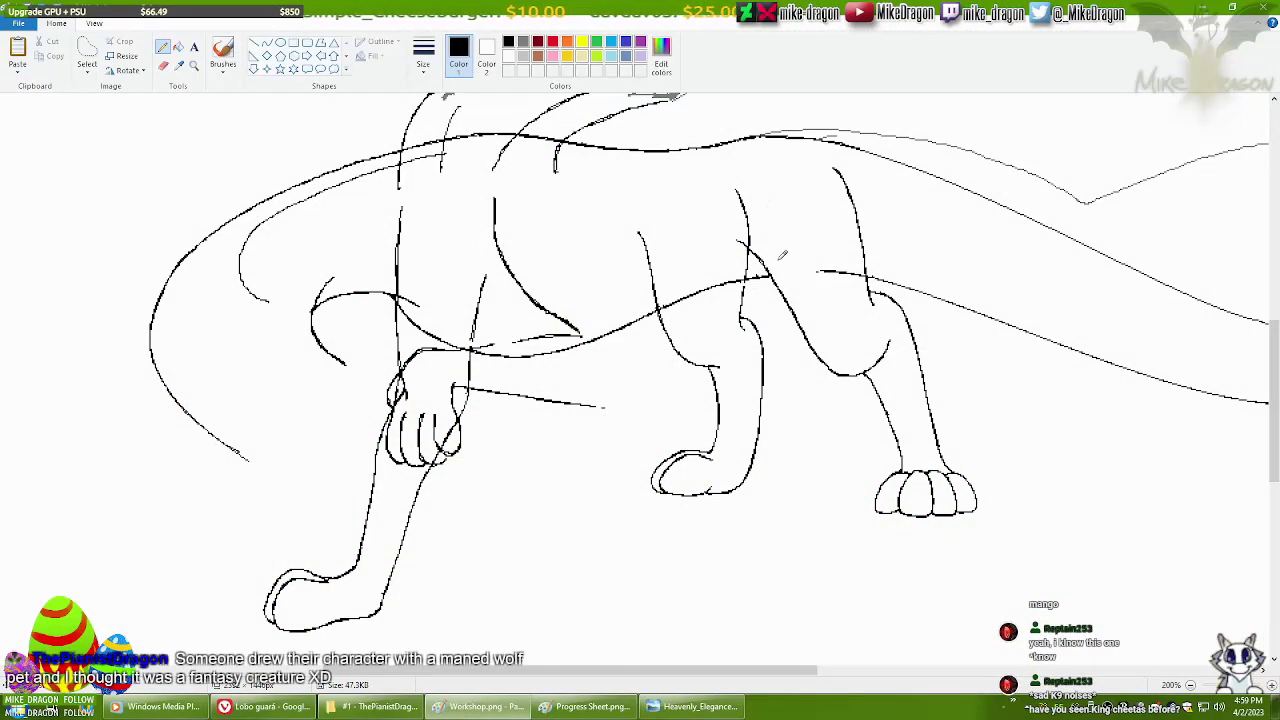
Erase the raised foreleg's upper-arm curve and forearm lines behind its paw, keeping the paw itself.
click(163, 64)
mouse_move(495, 200)
mouse_down()
mouse_move(500, 232)
mouse_move(525, 327)
mouse_move(487, 400)
mouse_up()
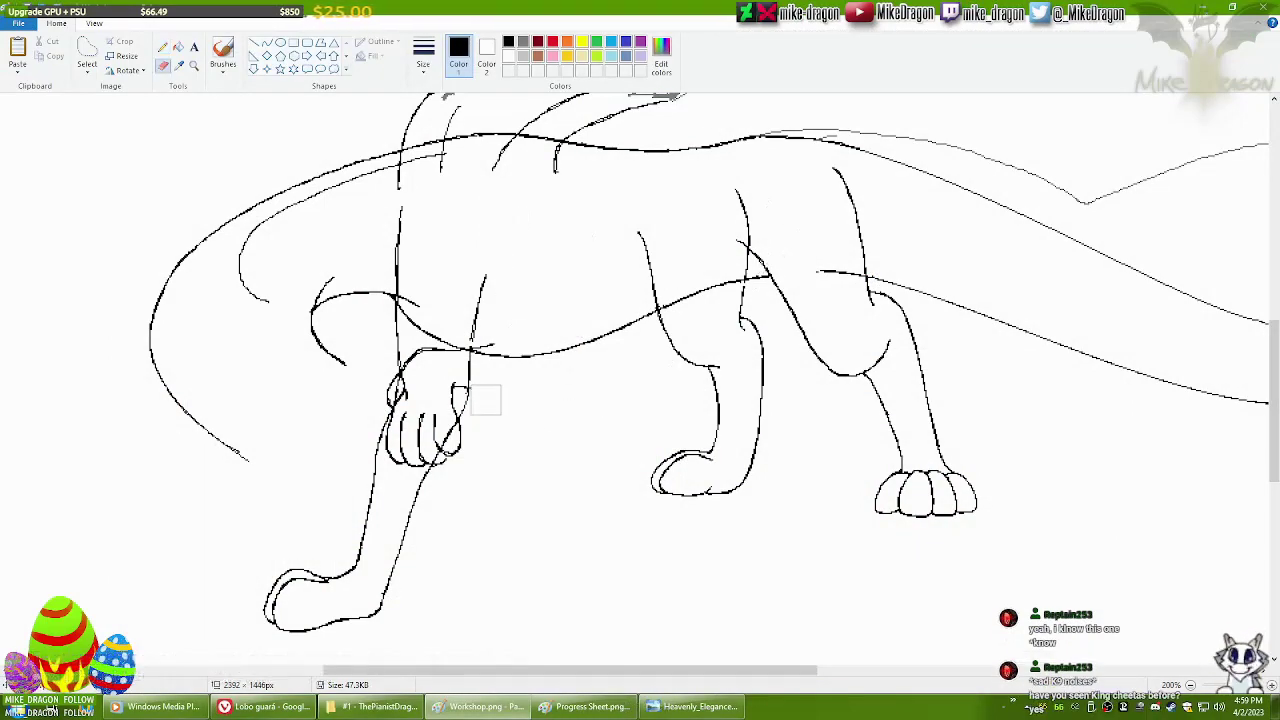
click(163, 47)
Copy the raised paw with its gray construction lines from Progress Sheet.png and paste it into a new Paint window.
click(590, 706)
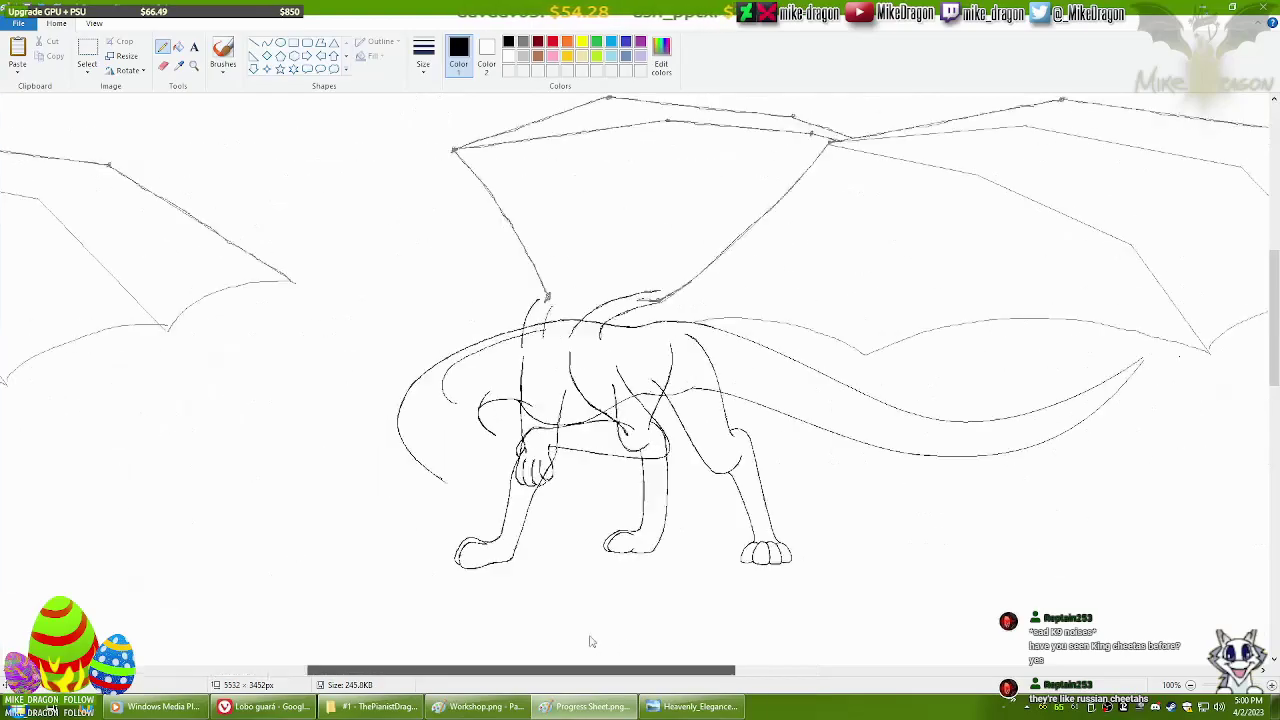
drag(540, 676, 772, 676)
key(ctrl+v)
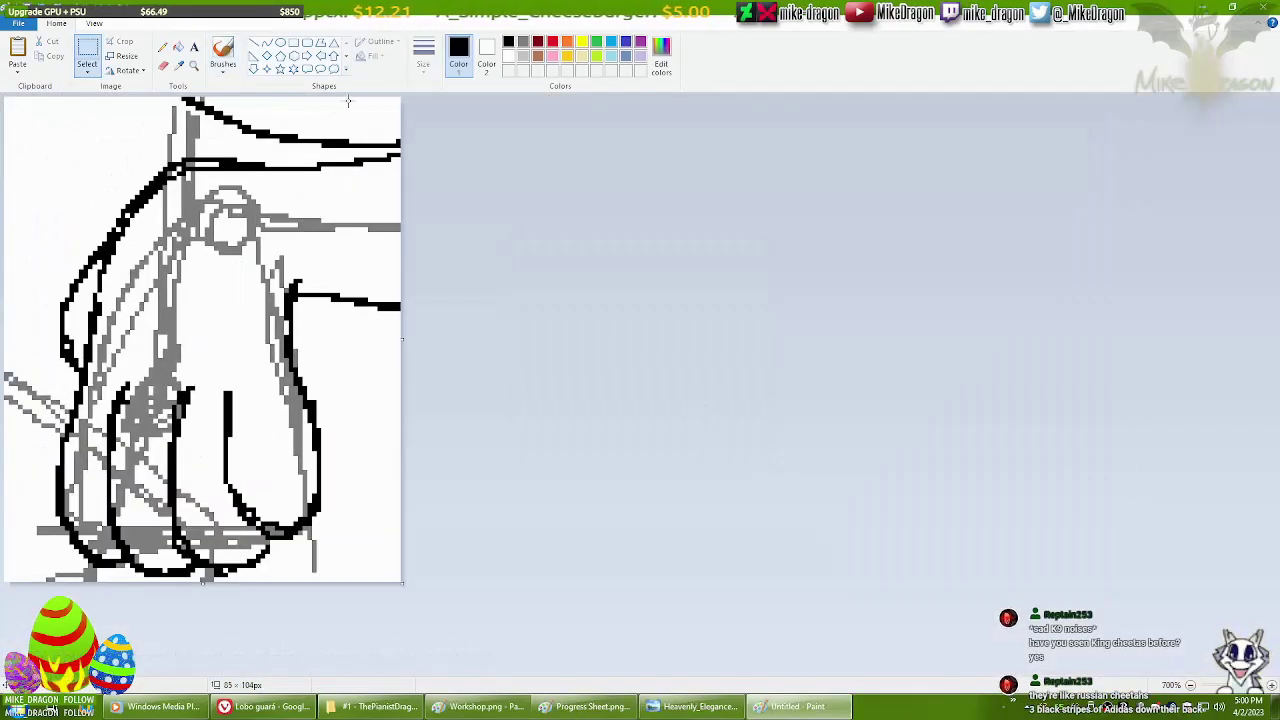
Switch to the browser's Lobo guará results and preview the Folha de Londrina banknote picture.
key(alt+Tab)
scroll(400, 350, down, 5)
click(588, 342)
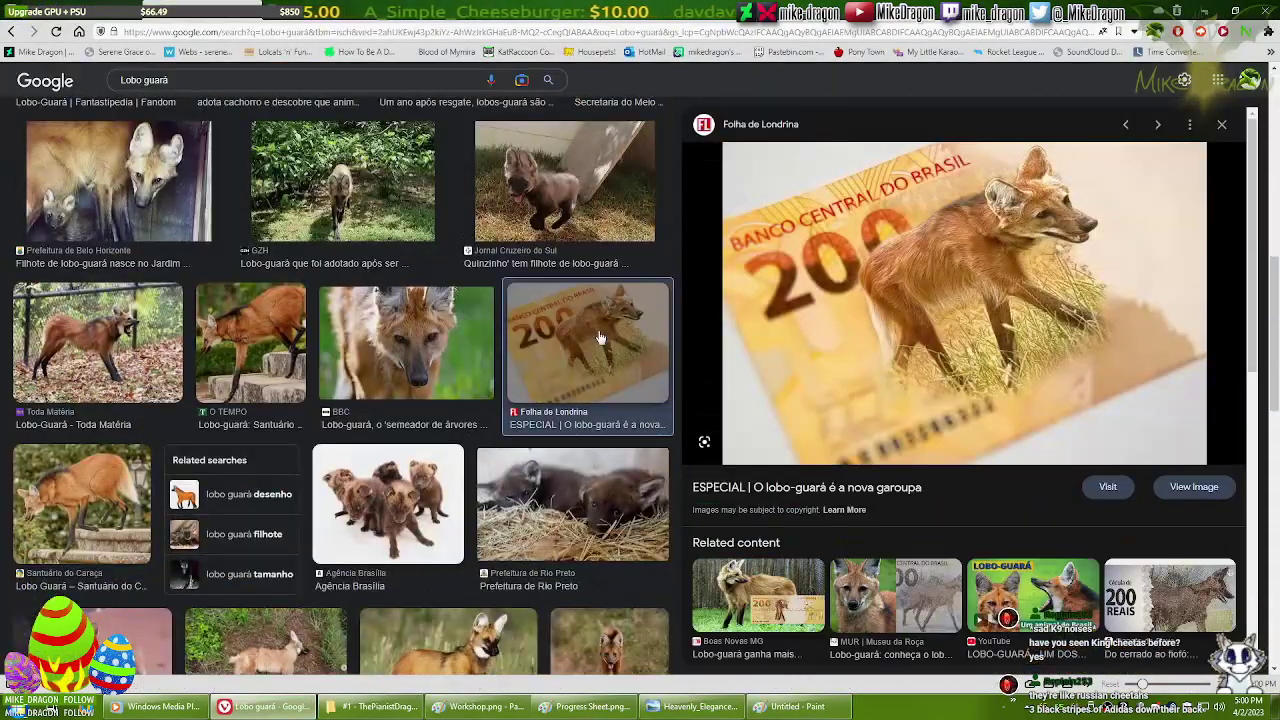
Search for images of "Lobo guará tamanho" and preview the Bastter.com picture of the wolf beside a man.
scroll(500, 300, up, 10)
click(240, 95)
text(tamanho)
key(Return)
click(770, 265)
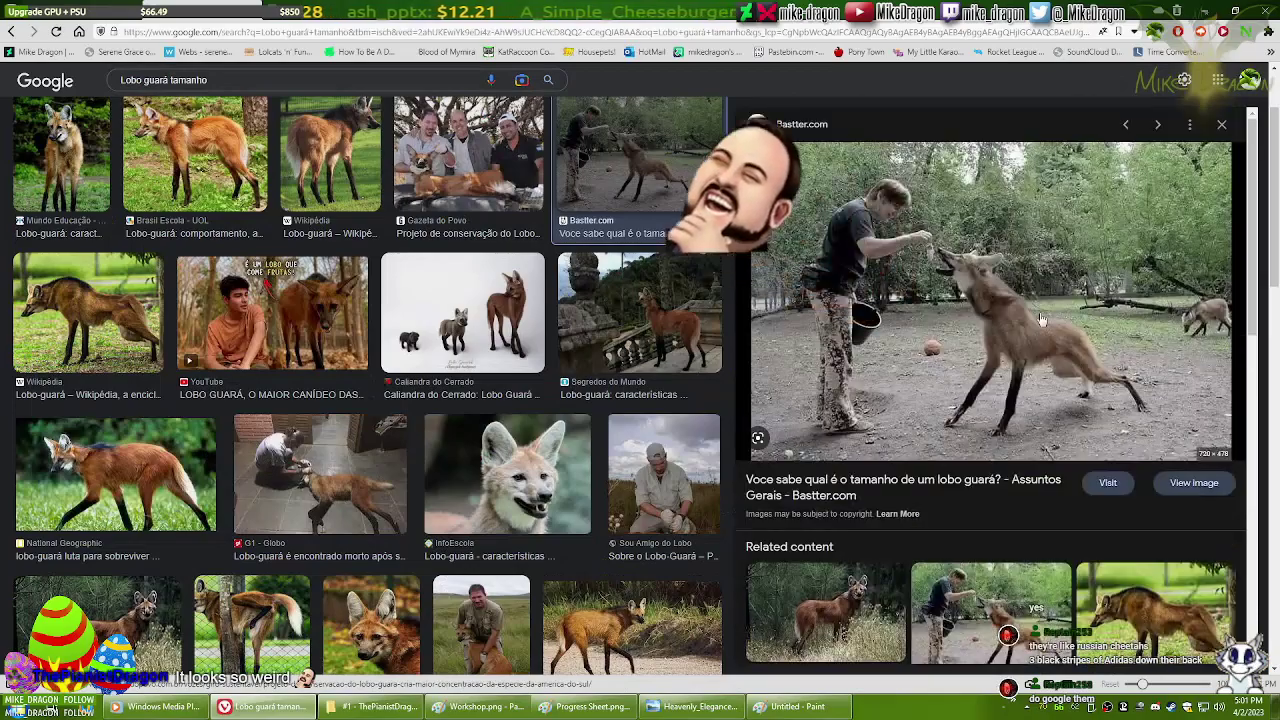
Search for images of "King cheeta", preview the National Geographic picture and return to the pasted paw in Paint.
click(300, 80)
key(ctrl+a)
text(King cheeta)
key(Return)
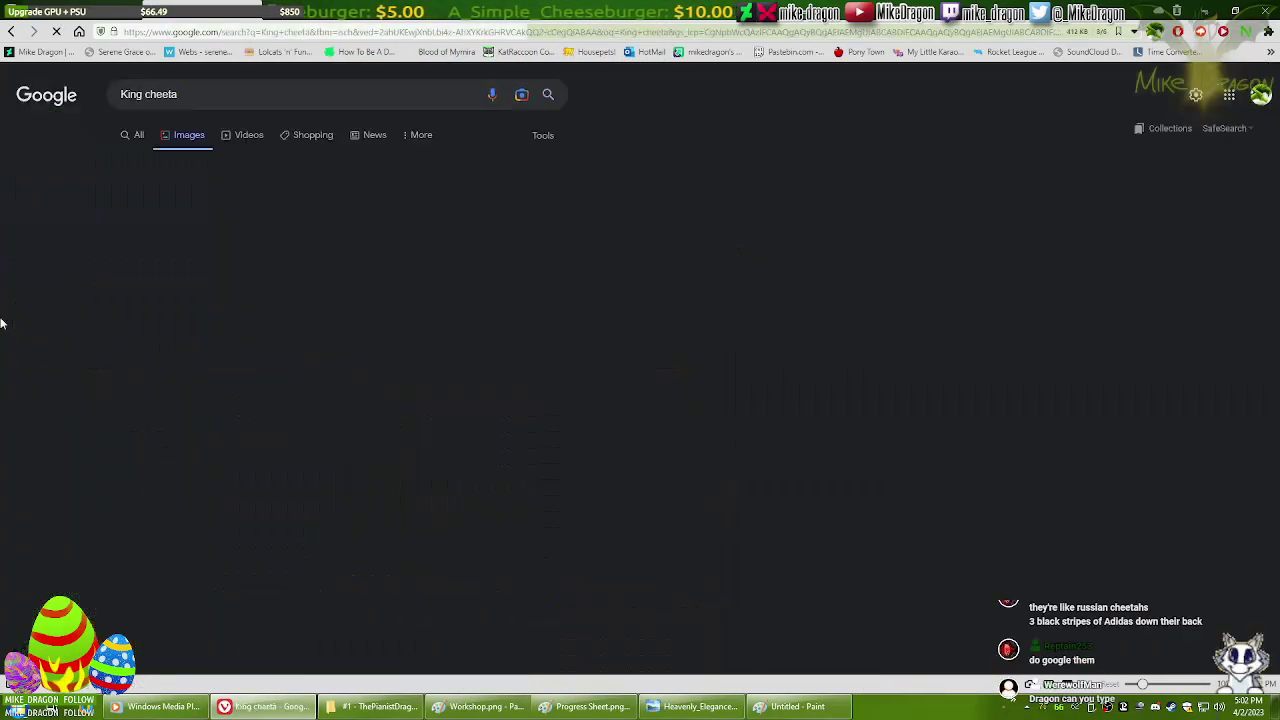
click(237, 473)
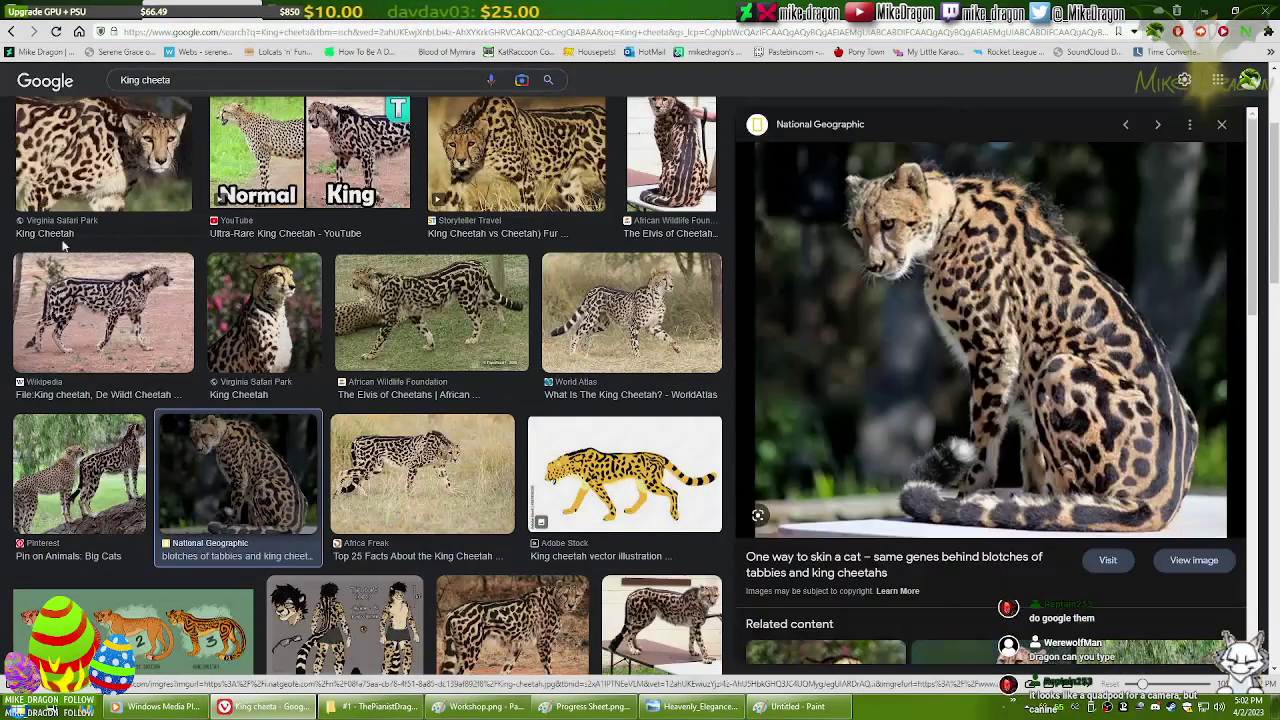
key(alt+Tab)
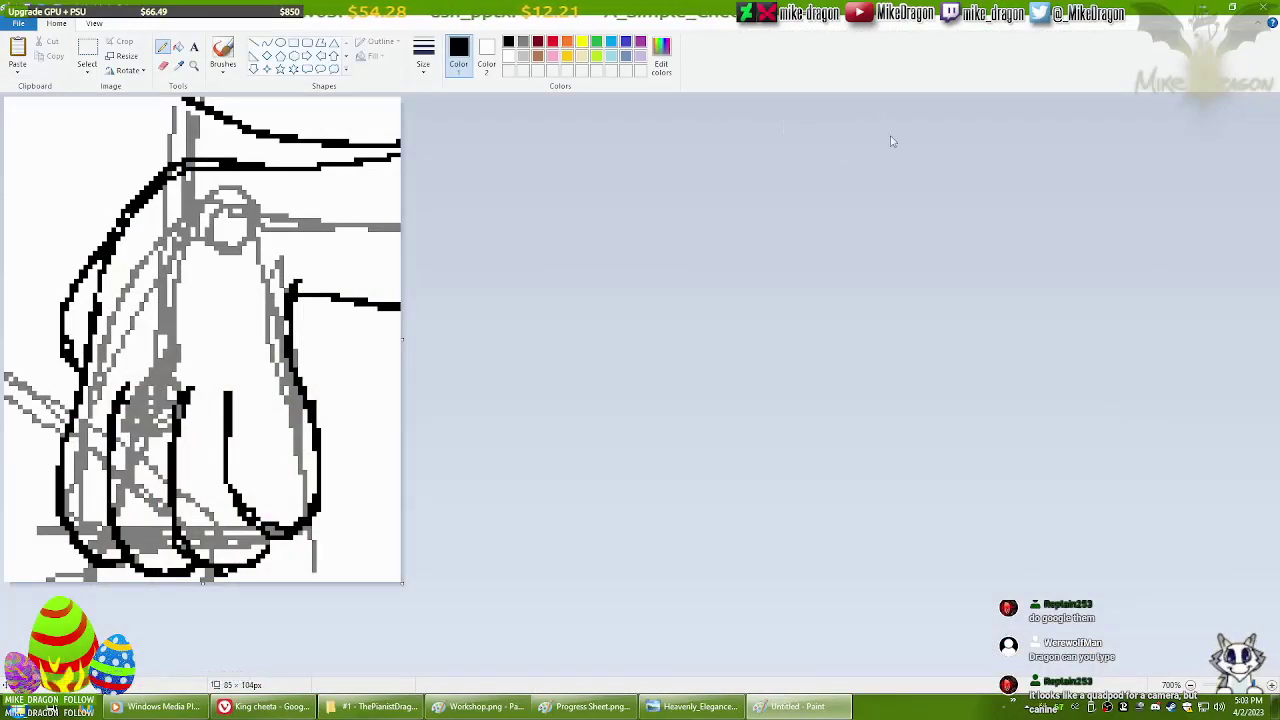
Clear the gray construction lines and stray strokes from the pasted paw, keeping its black outline, and select the whole picture.
click(163, 65)
mouse_move(243, 257)
mouse_down()
mouse_move(200, 350)
mouse_move(300, 200)
mouse_up()
click(178, 47)
click(218, 570)
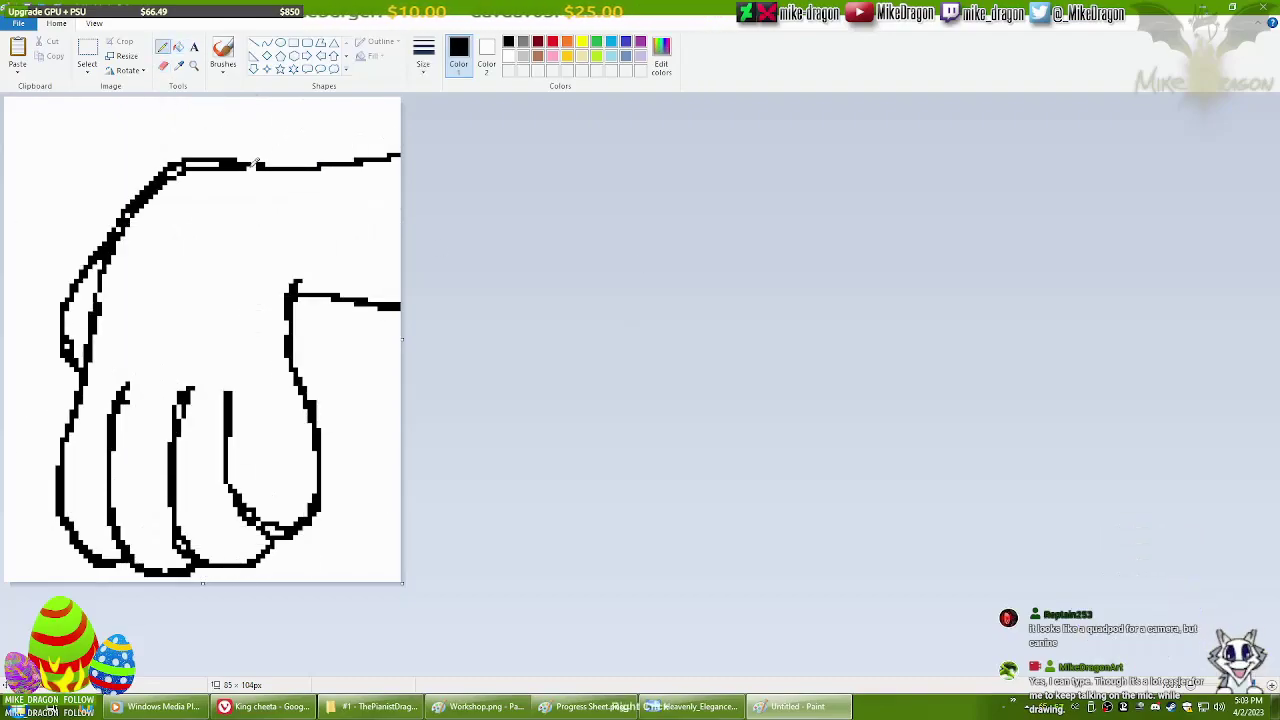
key(ctrl+a)
Switch to Workshop.png and recolour the black outlines of both forelegs and the raised paw to brown.
key(alt+Tab)
click(486, 55)
click(538, 55)
click(458, 55)
click(163, 65)
key(ctrl+plus)
mouse_move(434, 423)
mouse_down()
mouse_move(446, 403)
mouse_move(428, 456)
mouse_move(389, 309)
mouse_move(491, 283)
mouse_move(403, 215)
mouse_up()
click(163, 48)
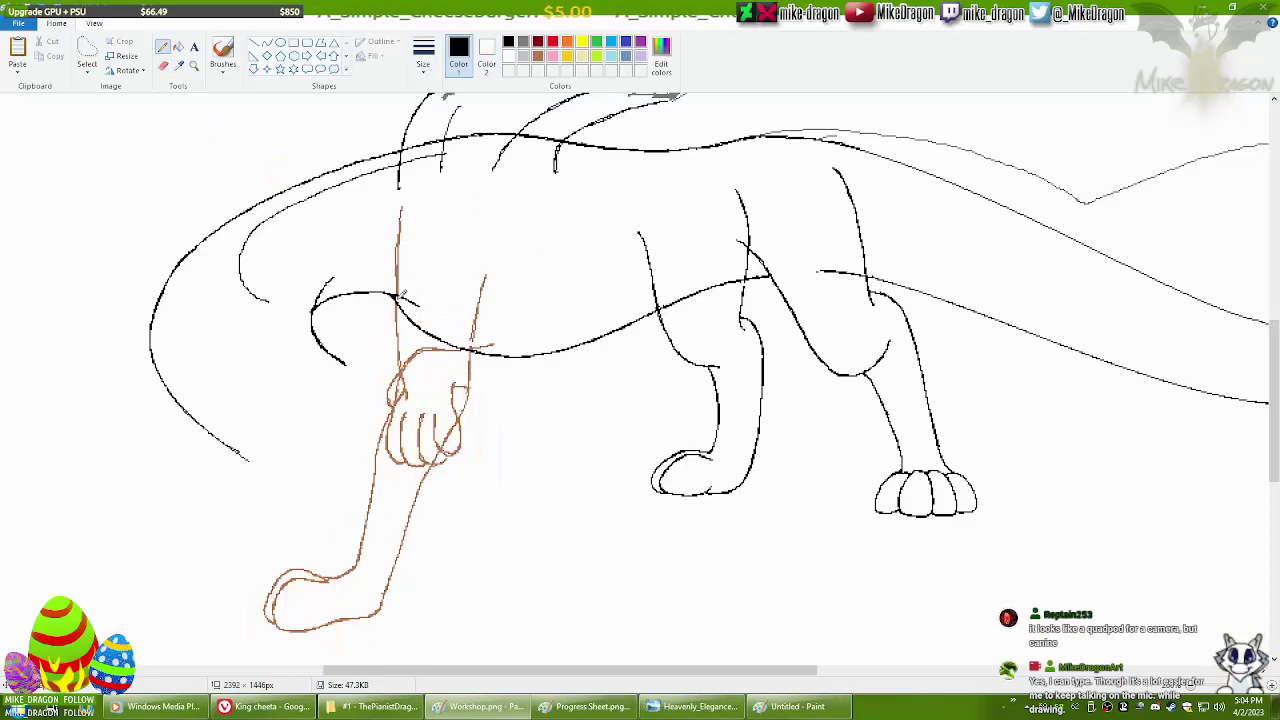
Sketch the front and rear curves of the raised foreleg's upper part in black across the chest.
key(ctrl+minus)
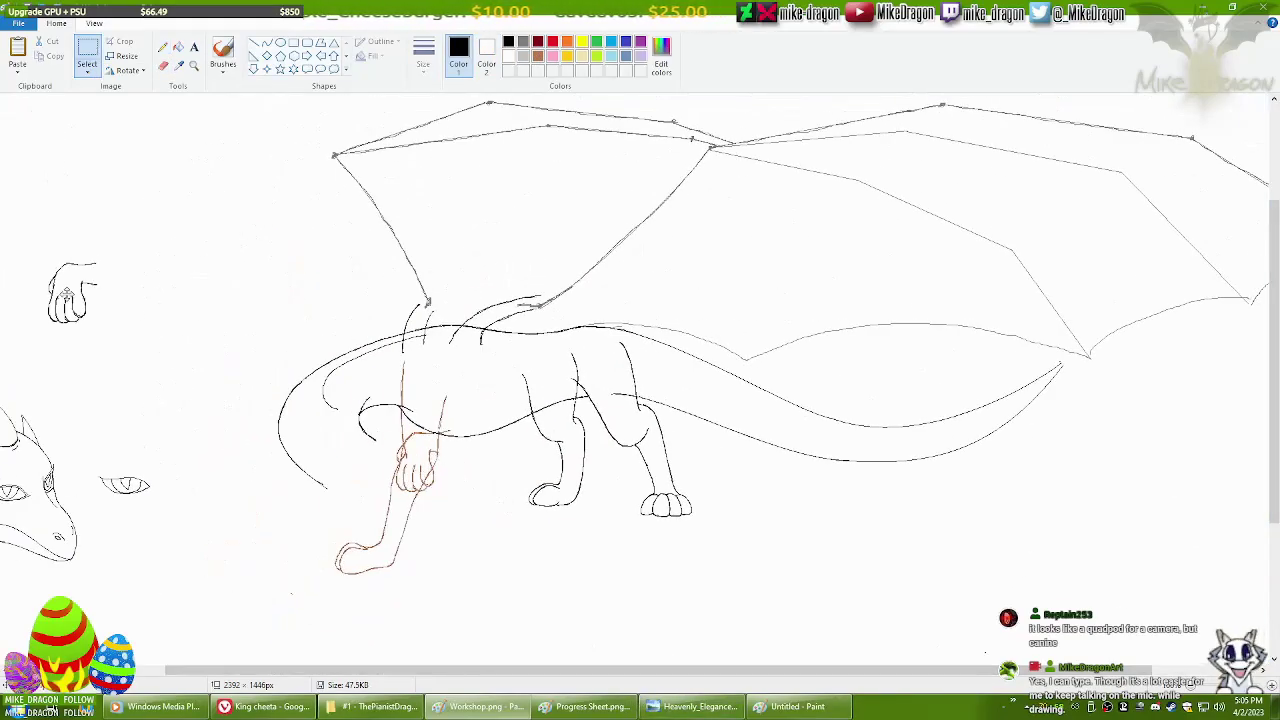
key(ctrl+plus)
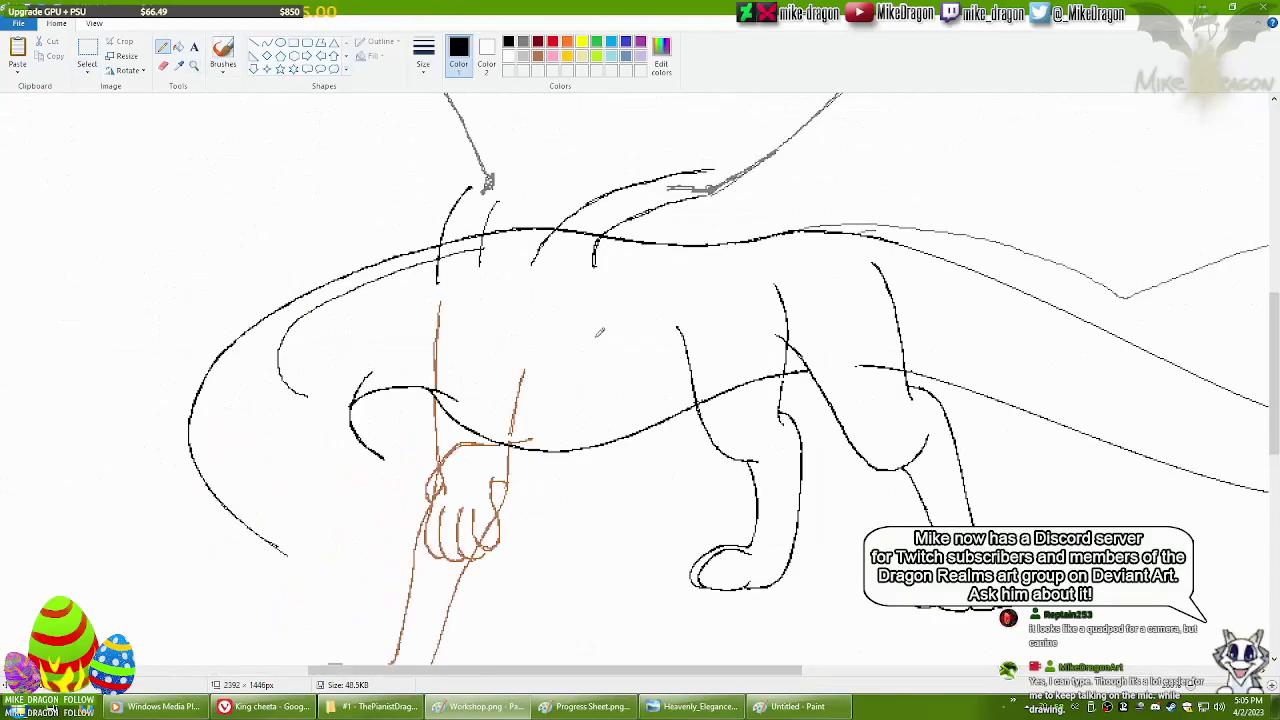
scroll(579, 354, down, 1)
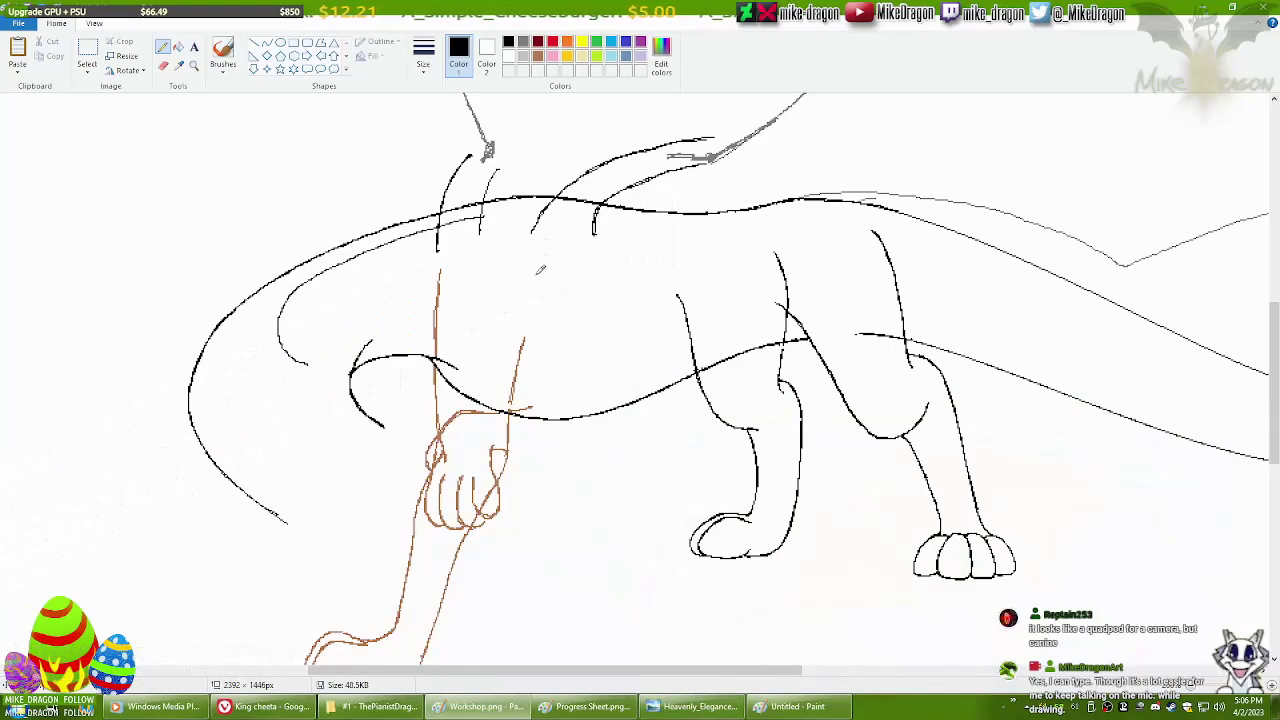
drag(540, 205, 628, 360)
click(162, 47)
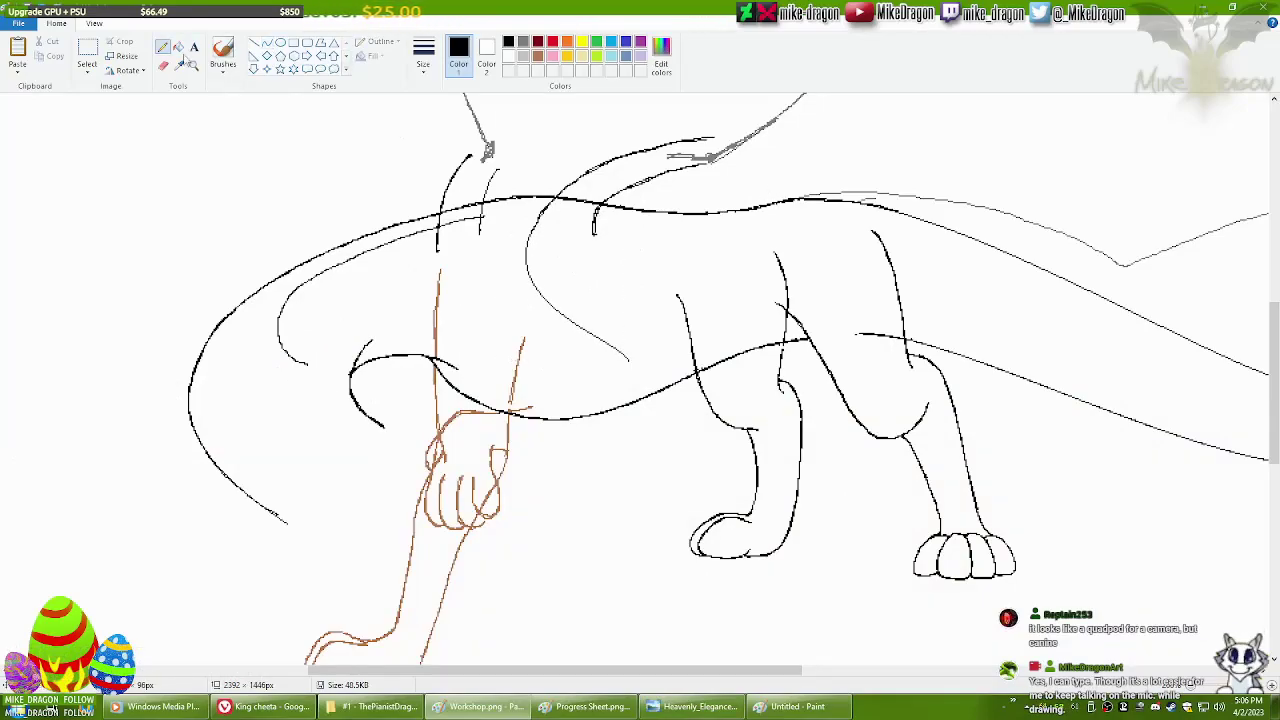
key(ctrl+z)
drag(532, 232, 612, 383)
drag(519, 258, 527, 292)
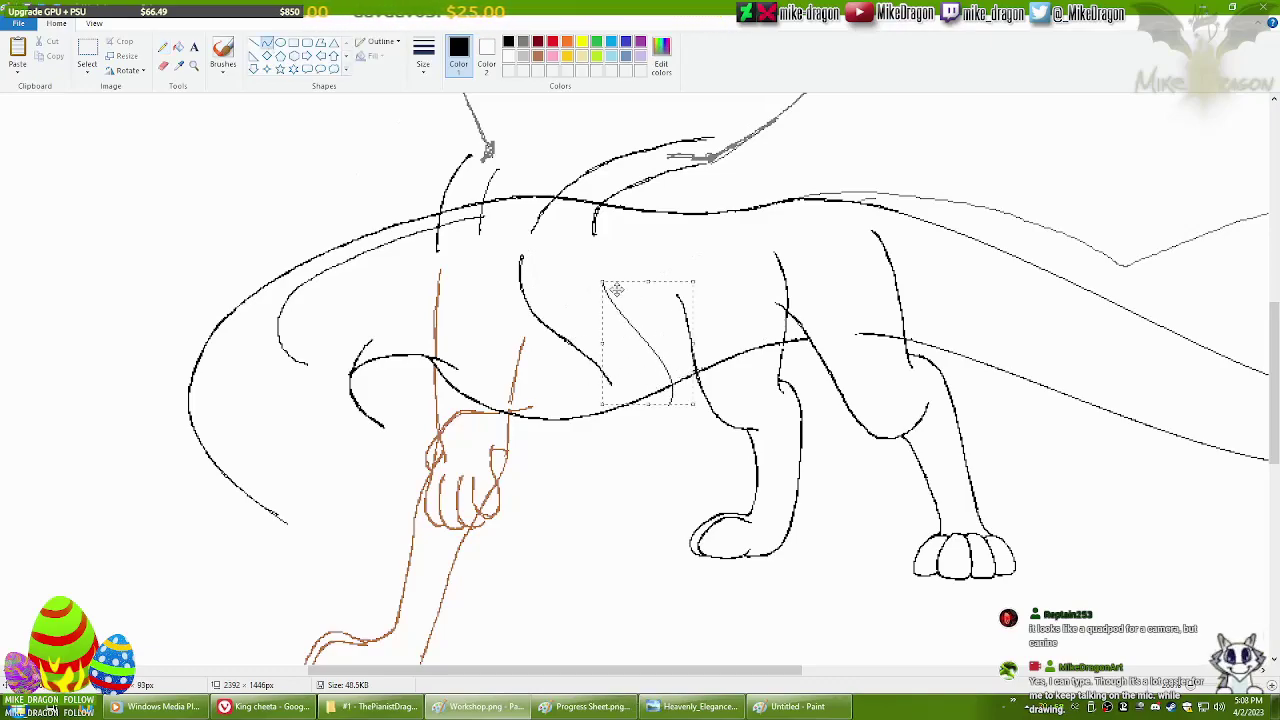
click(163, 47)
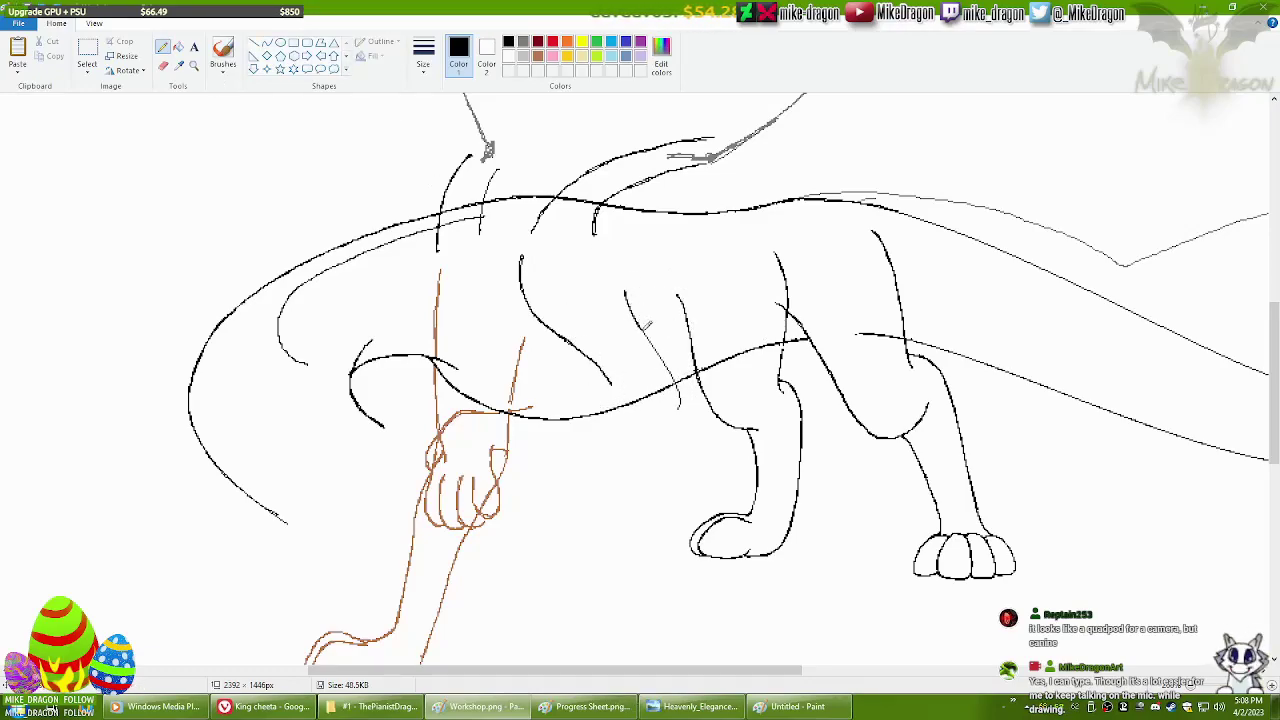
Switch to the browser and browse the older pages of the artist's DeviantArt gallery.
click(265, 706)
scroll(988, 485, down, 5)
scroll(988, 485, down, 5)
click(603, 340)
text(19)
key(Return)
click(510, 577)
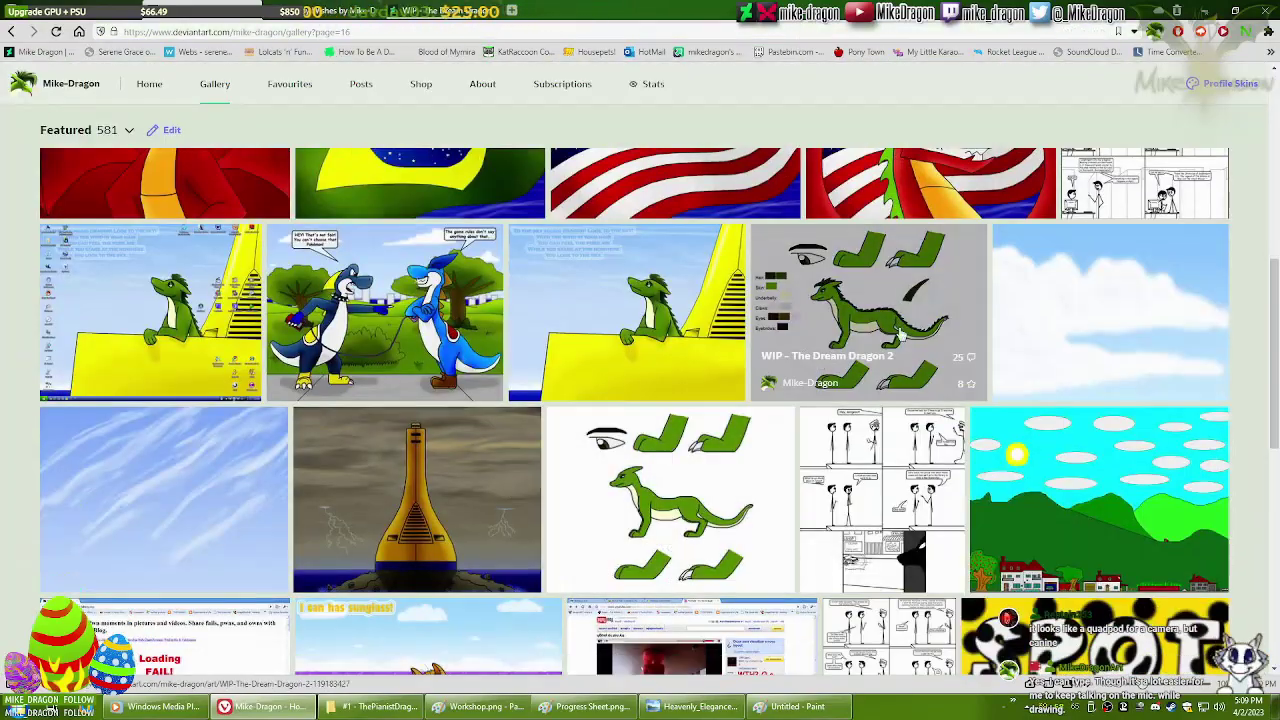
View WIP - The Dream Dragon 2, Innocence and Chill Art Sunday Livestream is Online in their browser tabs.
click(445, 10)
click(563, 10)
click(611, 10)
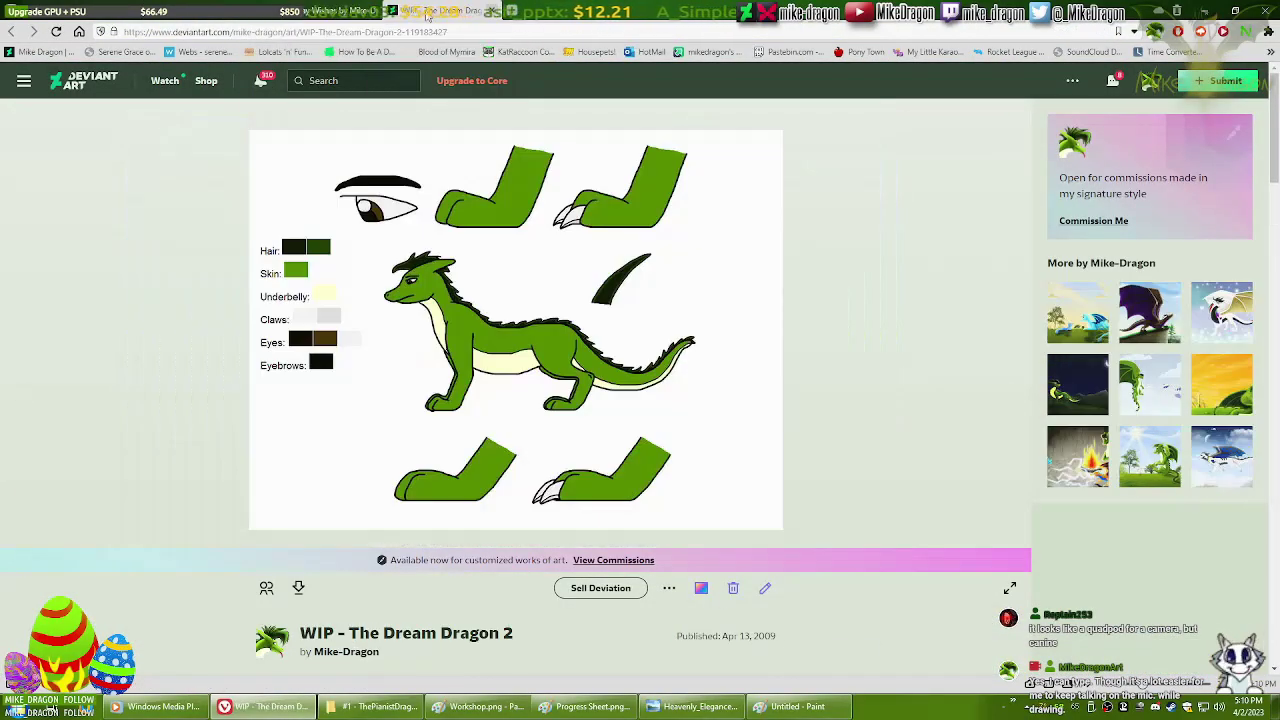
click(330, 10)
click(440, 10)
click(572, 11)
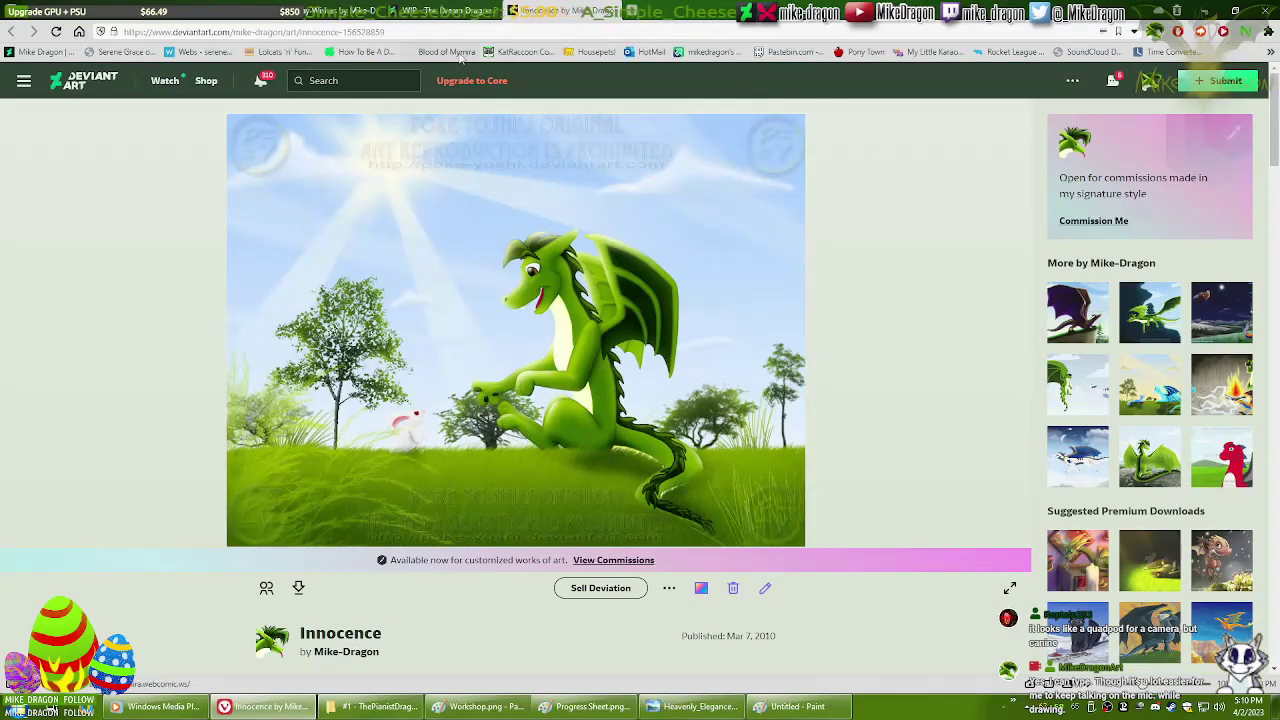
key(Left)
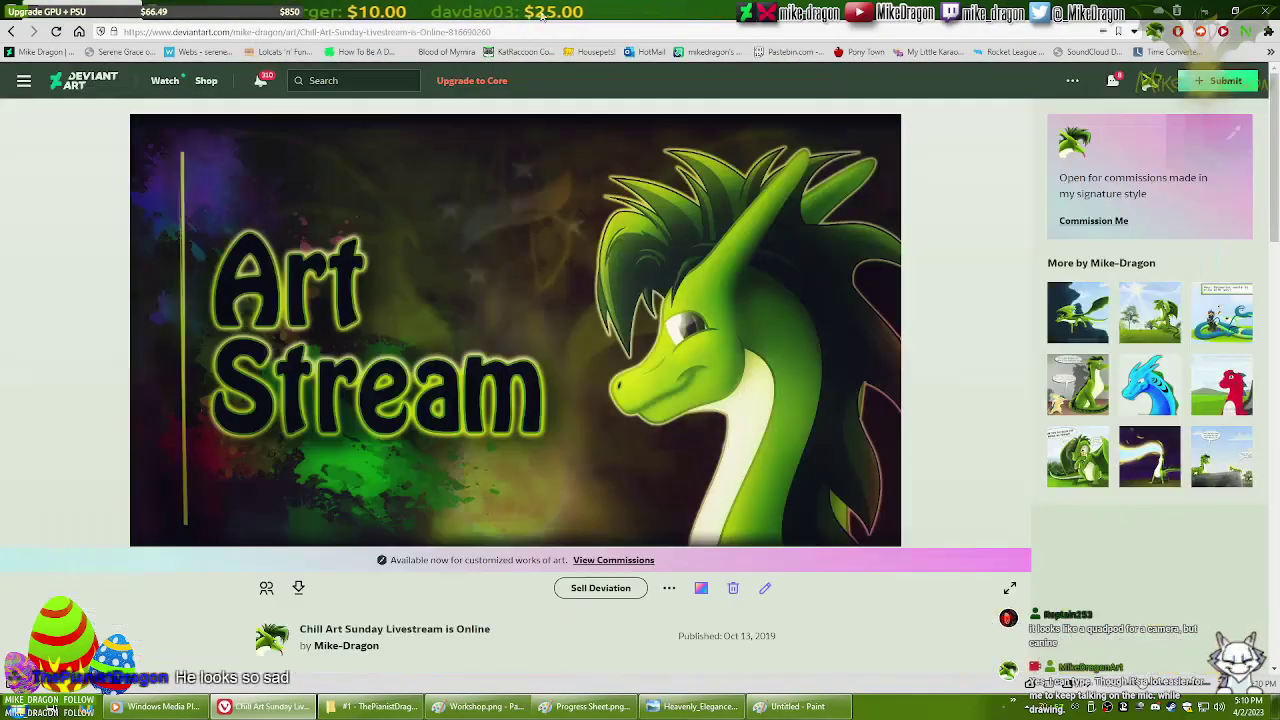
Return to Workshop.png in Paint and replace the raised foreleg's upper front curve with a slightly lower, thickened black one.
key(alt+Tab)
click(267, 42)
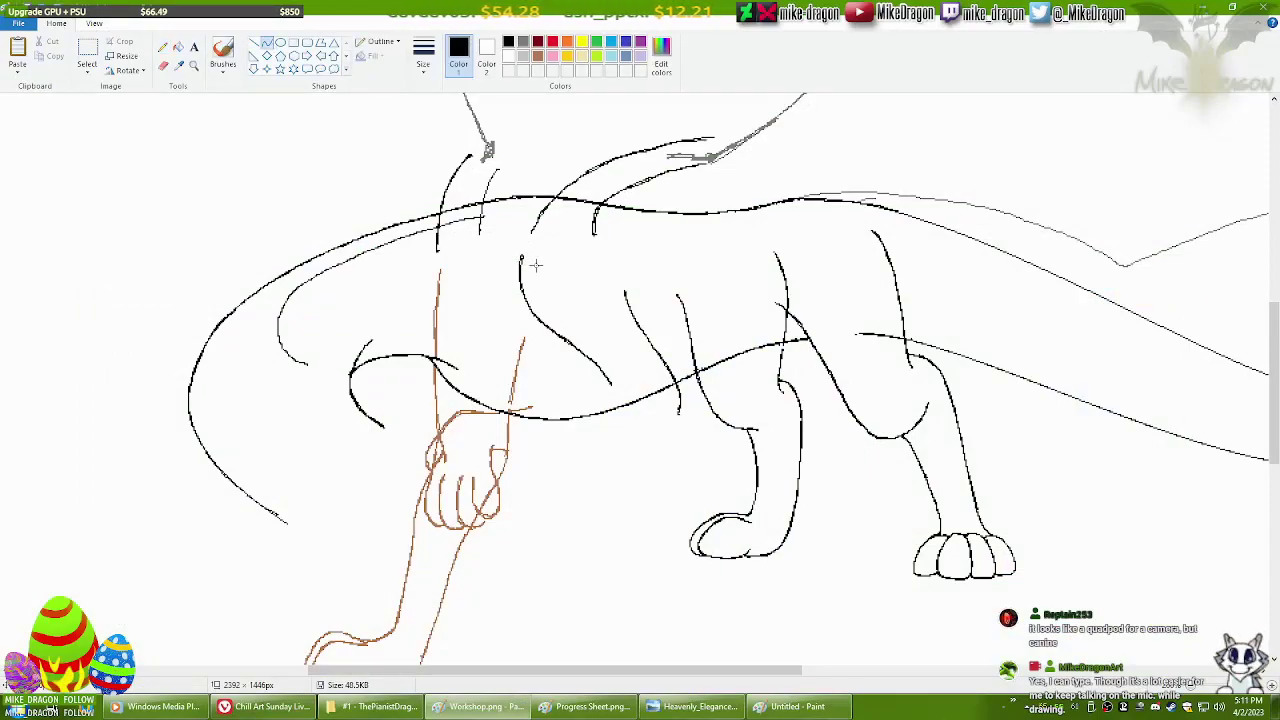
drag(516, 263, 604, 396)
click(162, 47)
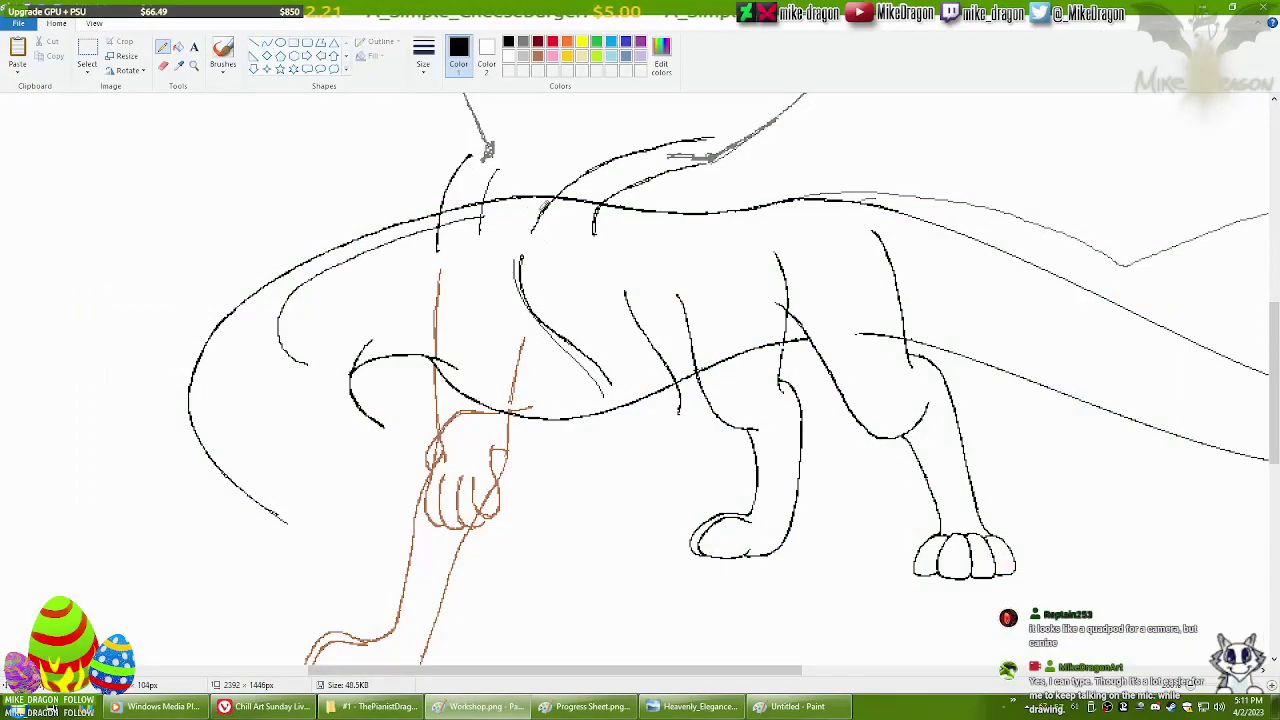
mouse_move(522, 276)
mouse_down()
mouse_move(546, 326)
mouse_move(600, 362)
mouse_move(604, 386)
mouse_up()
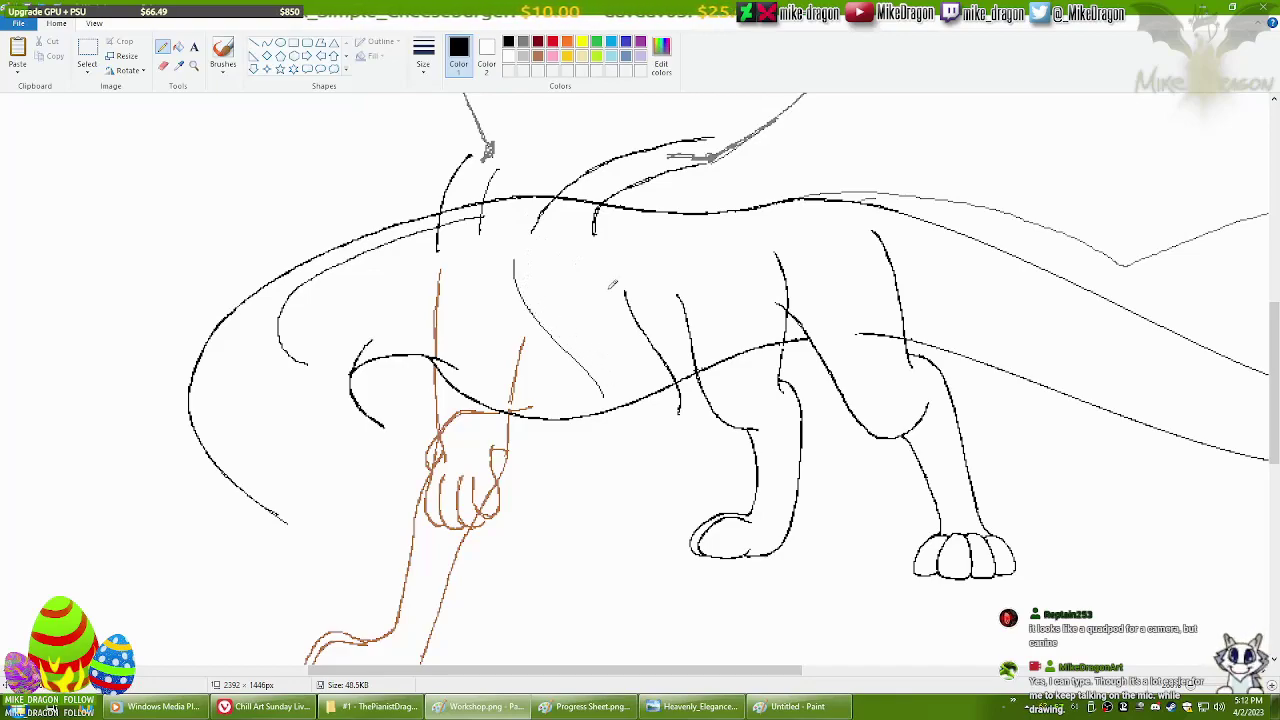
drag(518, 262, 604, 394)
Replace the raised foreleg's upper rear curve with a thickened black one shifted slightly forward, and sketch the forearm's top line.
click(267, 42)
drag(610, 290, 664, 420)
click(162, 47)
key(ctrl+z)
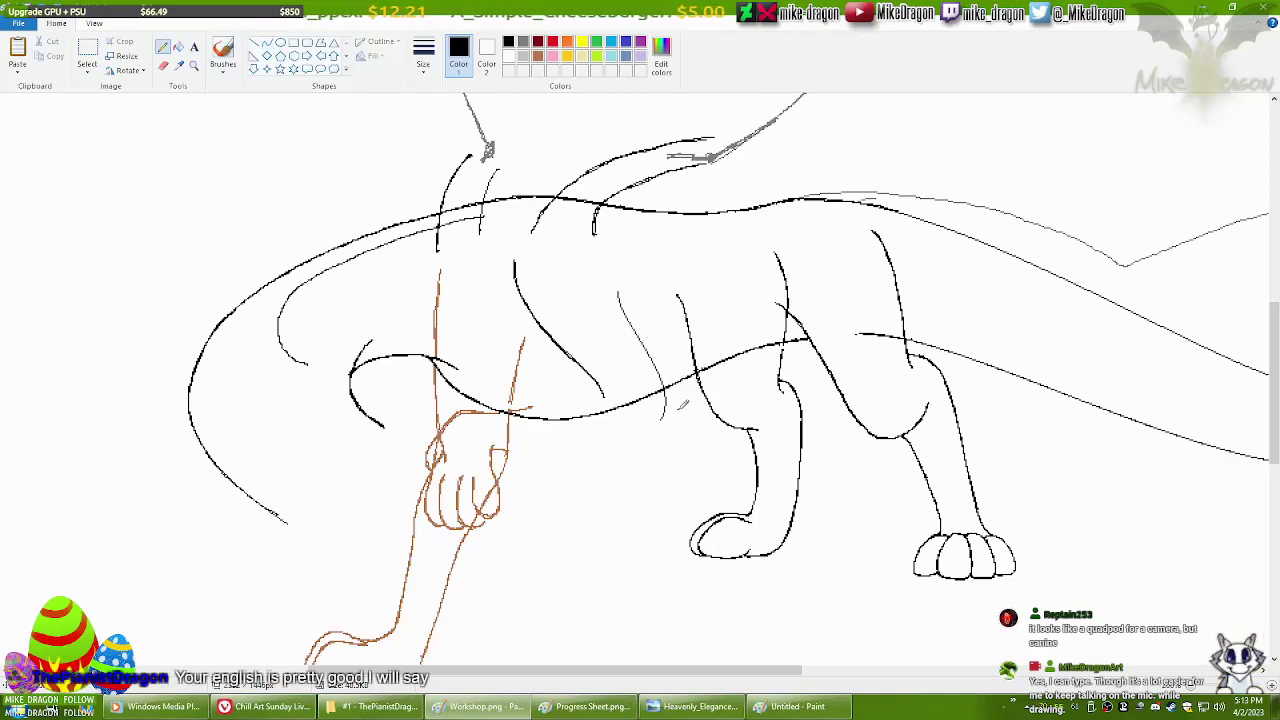
mouse_move(622, 287)
mouse_down()
mouse_move(665, 390)
mouse_move(510, 414)
mouse_up()
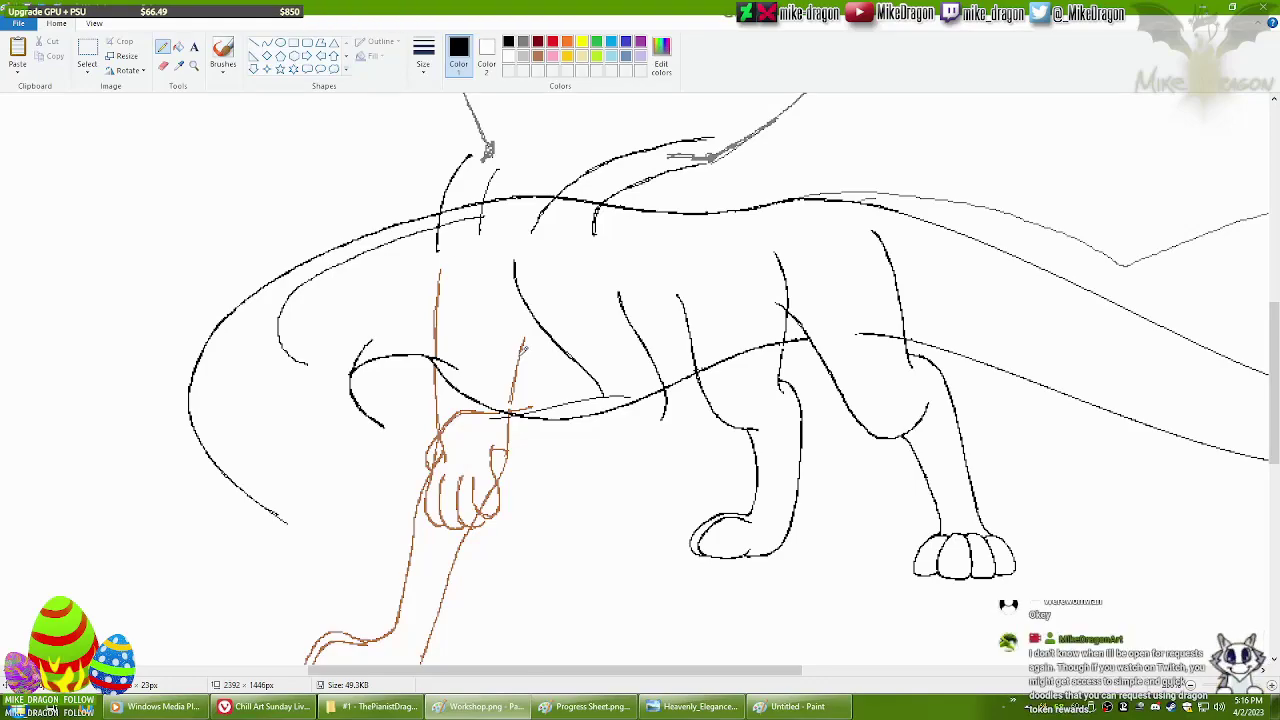
Paste the copied black paw and move it to the front end of the raised forearm.
key(ctrl+v)
mouse_move(80, 168)
mouse_down()
mouse_move(472, 456)
mouse_move(499, 458)
mouse_up()
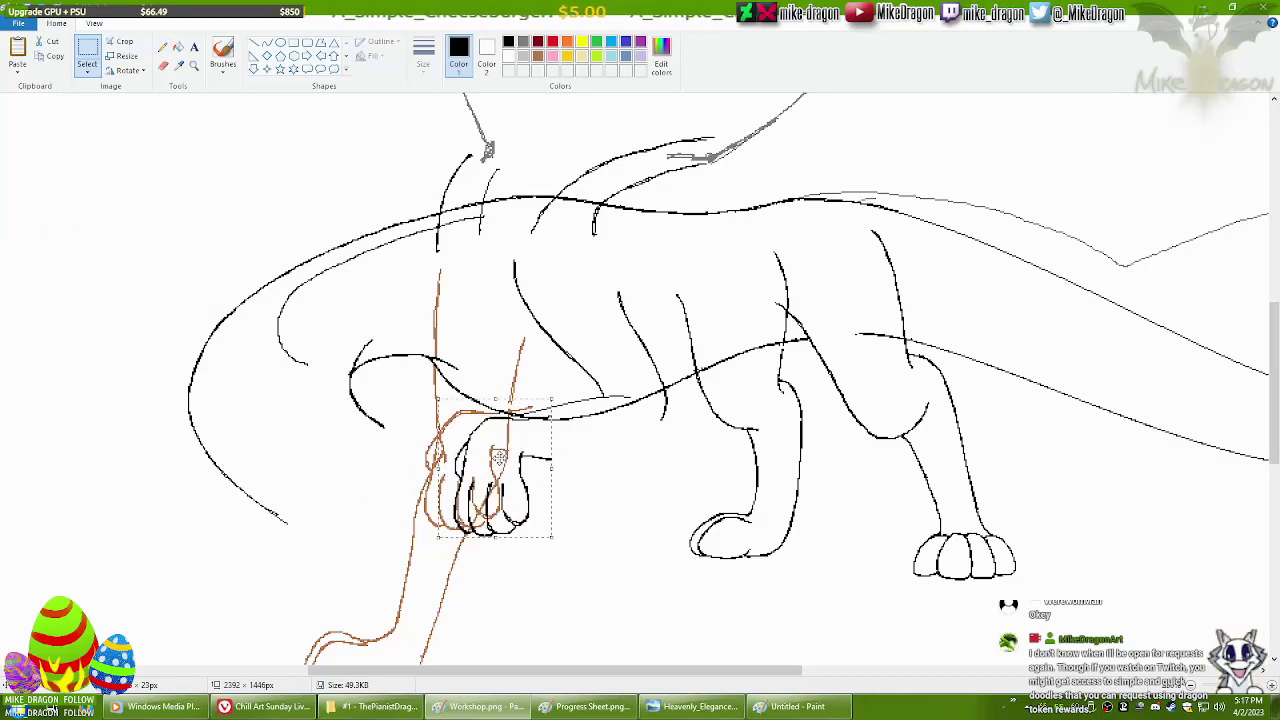
mouse_move(499, 458)
mouse_down()
mouse_move(539, 458)
mouse_move(665, 400)
mouse_move(668, 440)
mouse_move(664, 390)
mouse_up()
Draw the forearm's lower outline from the elbow to the paw and thicken both forearm lines in black.
click(162, 47)
click(266, 42)
click(162, 47)
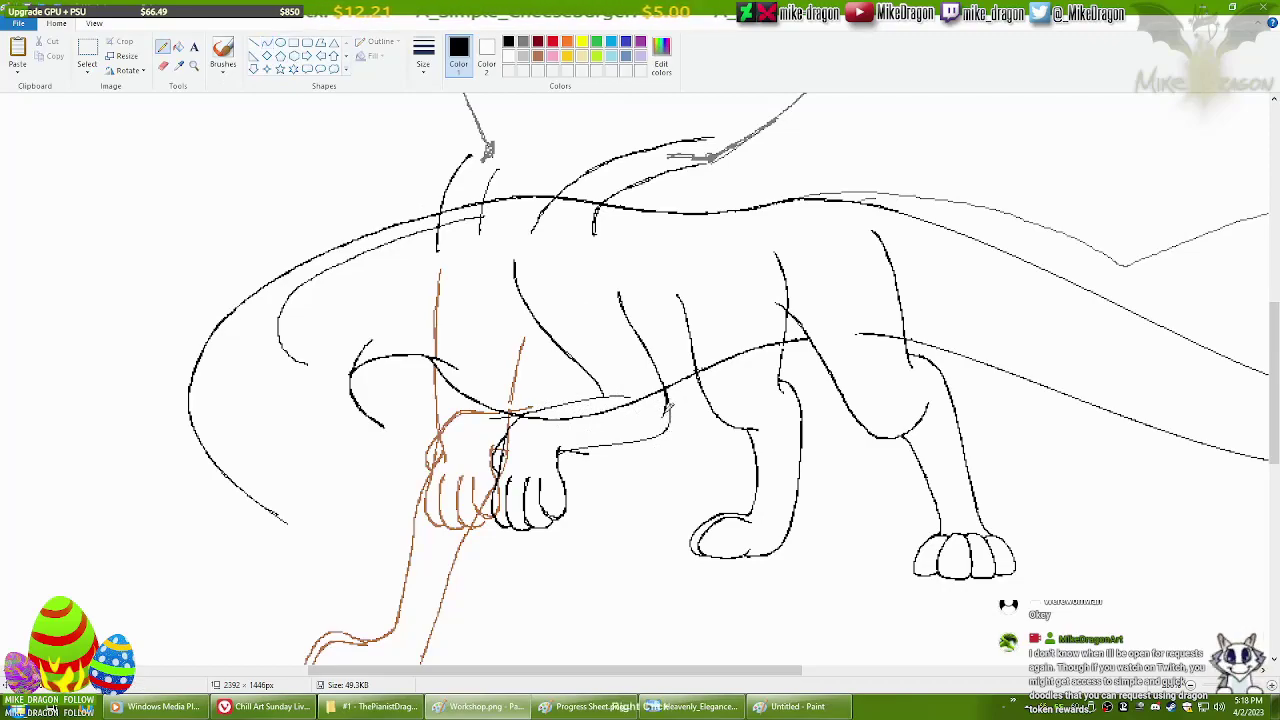
key(ctrl+z)
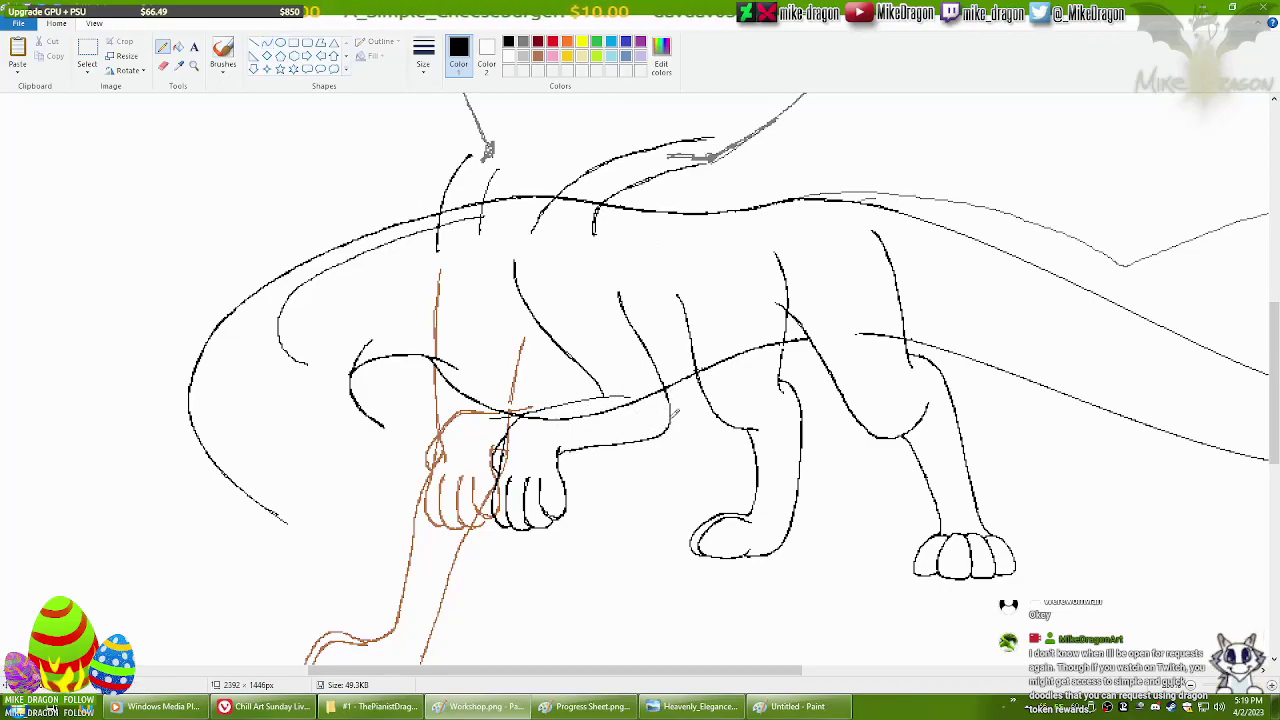
drag(549, 403, 632, 396)
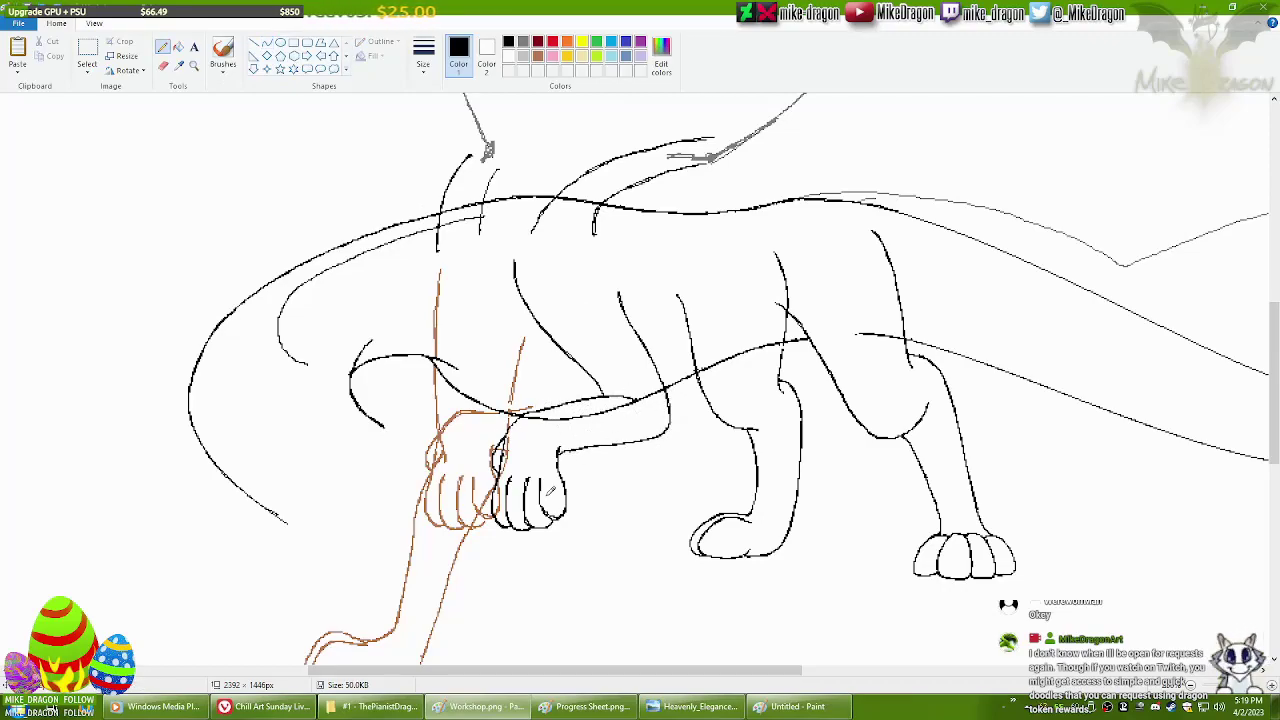
Move the black paw's toes slightly up and clean up the overlapping strokes around the wrist.
scroll(693, 398, down, 3)
scroll(531, 634, up, 4)
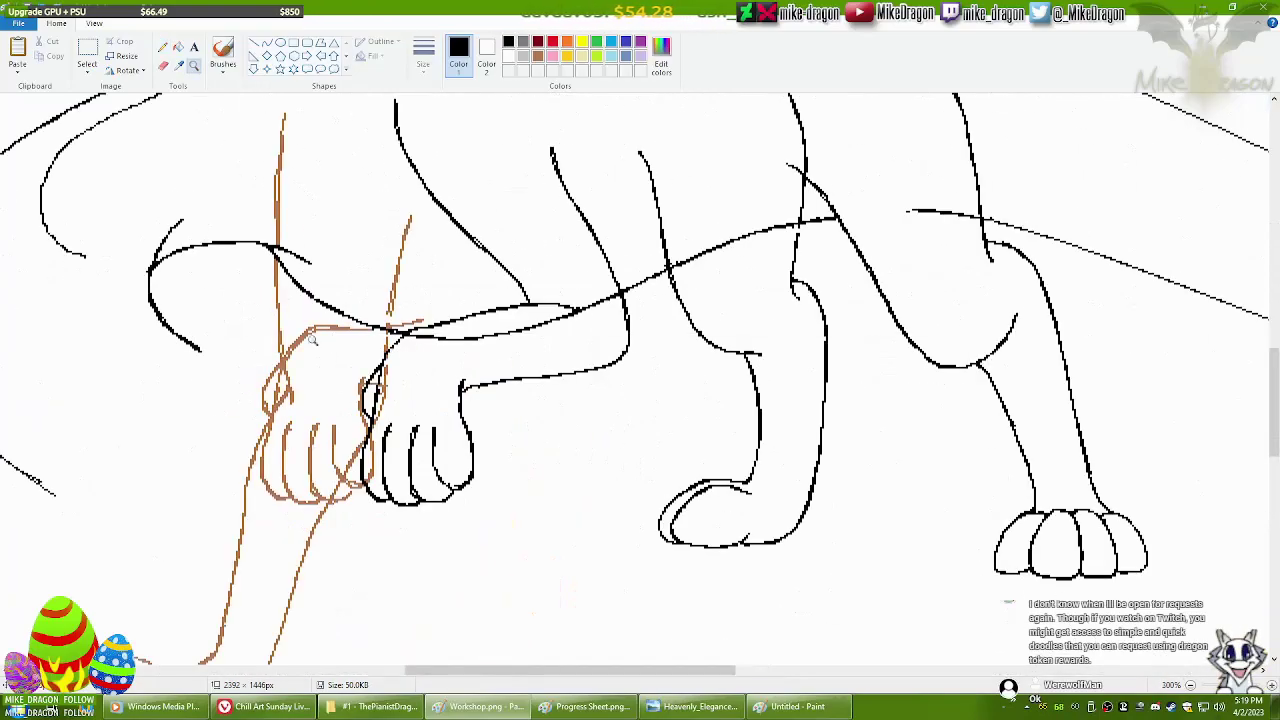
drag(422, 441, 417, 441)
click(162, 47)
drag(400, 340, 380, 372)
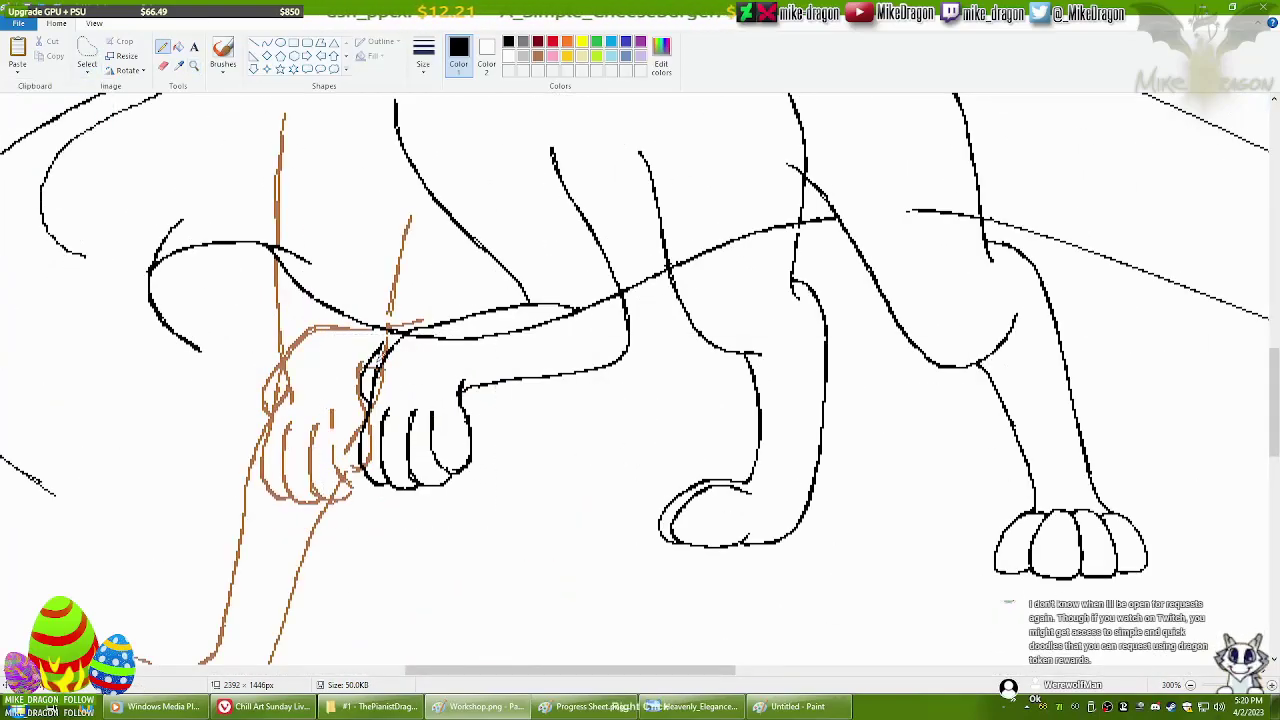
mouse_move(424, 326)
mouse_down()
mouse_move(484, 307)
mouse_move(400, 335)
mouse_up()
Draw a corrected forearm top line in red from the elbow to the wrist and erase the old black line.
click(552, 41)
click(267, 41)
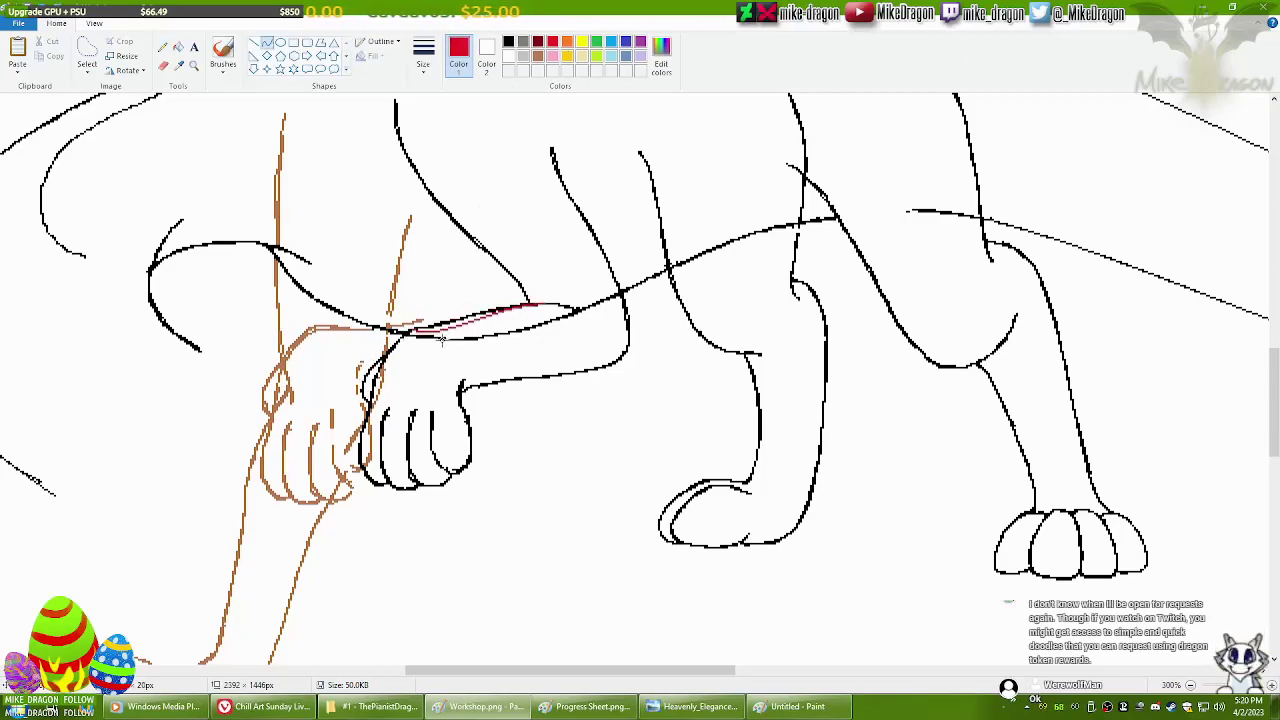
click(162, 47)
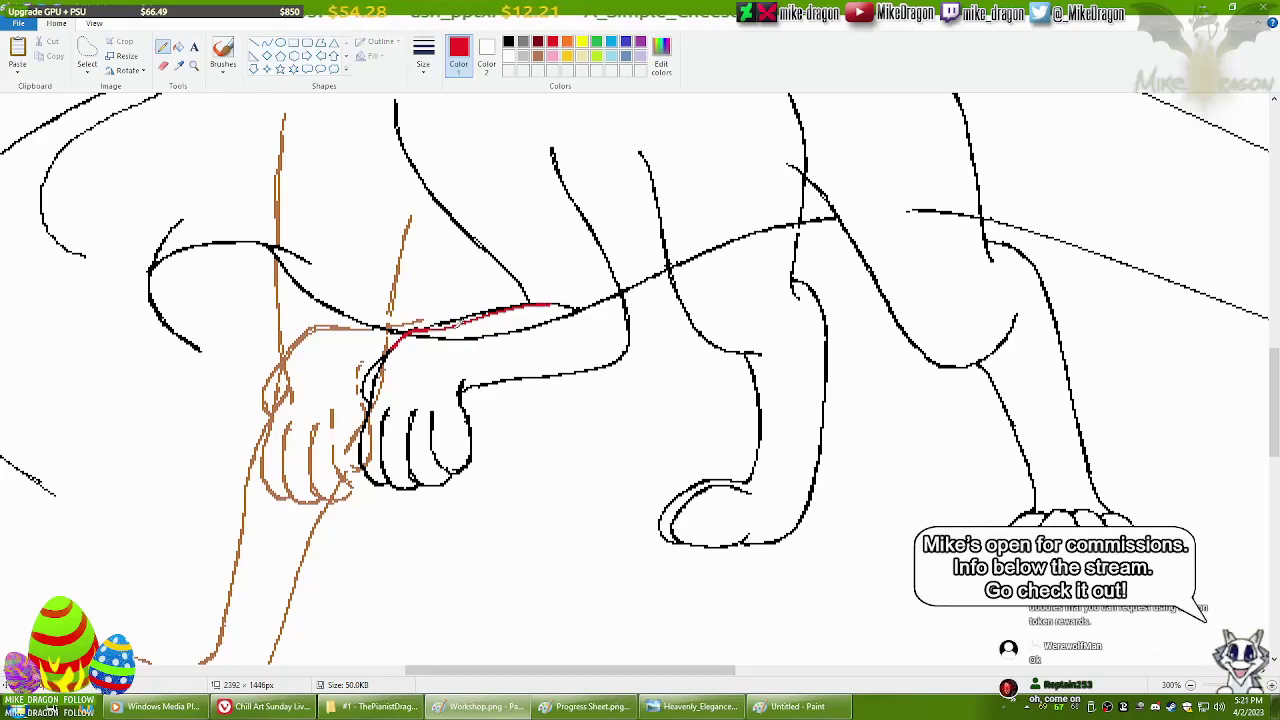
key(e)
key(p)
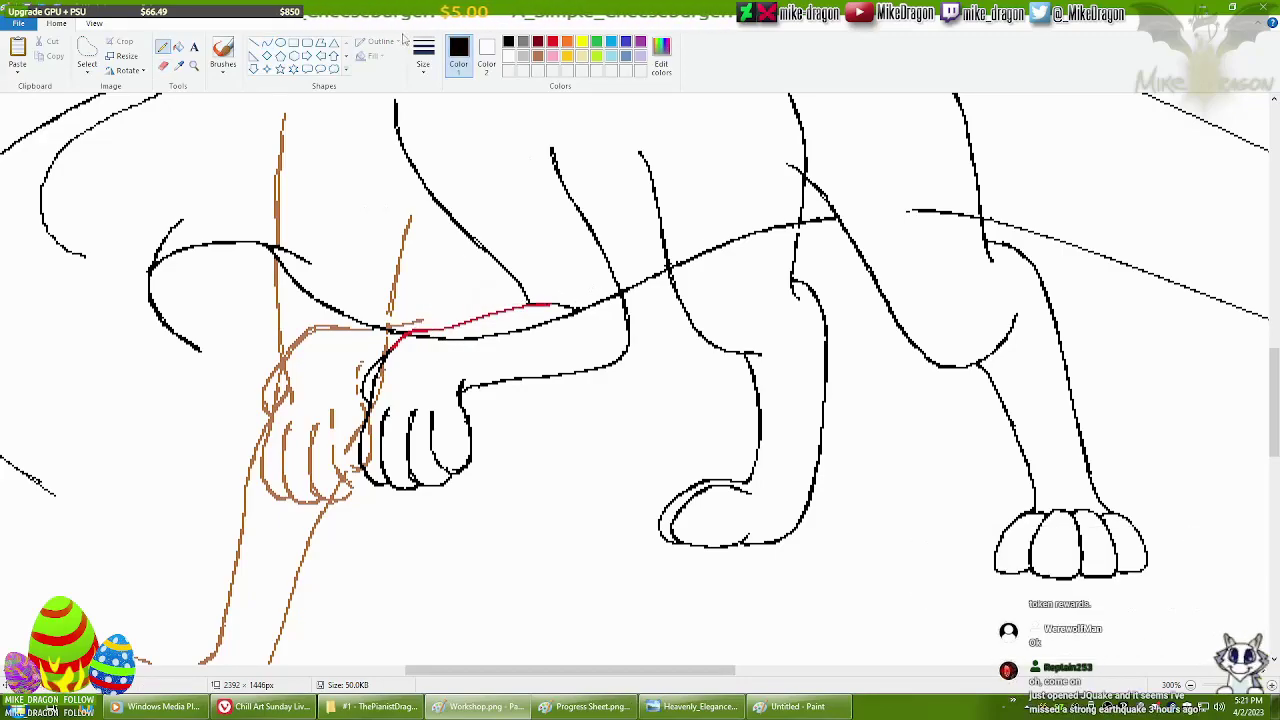
Recolour the red forearm line black and start erasing the belly line where it crosses the forearm near the elbow.
click(399, 324)
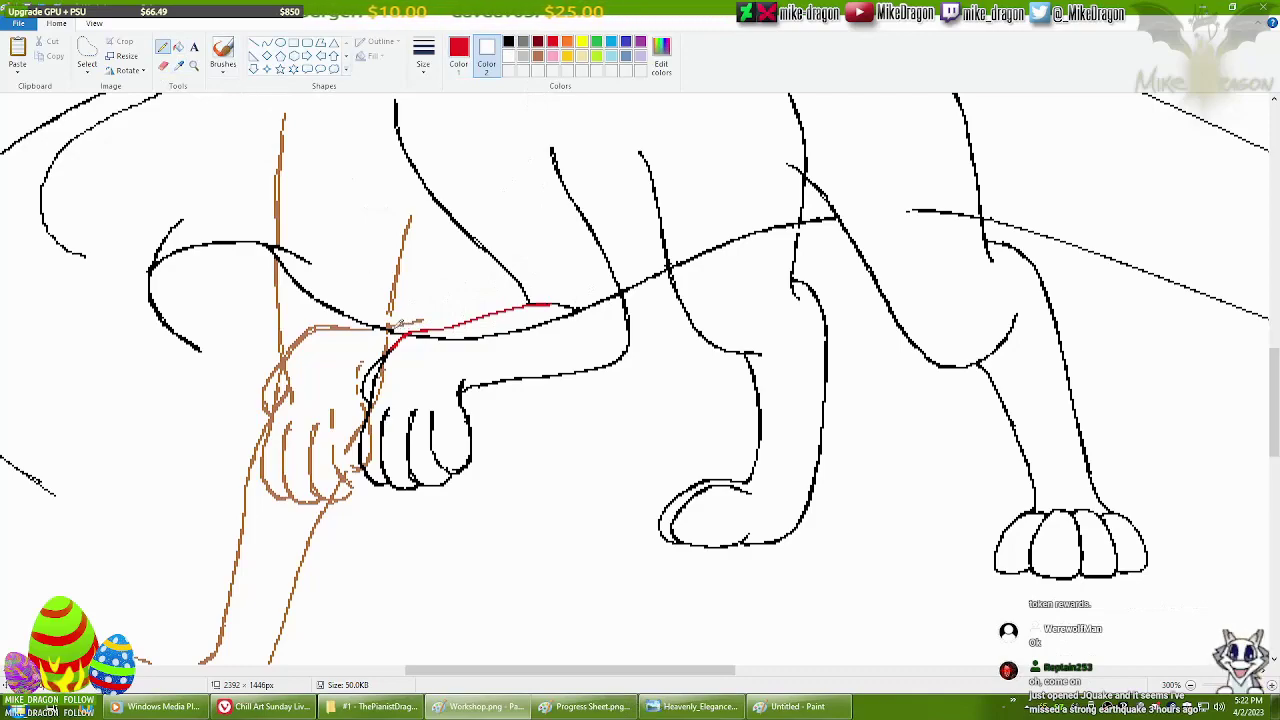
click(459, 60)
key(e)
drag(420, 290, 575, 305)
key(p)
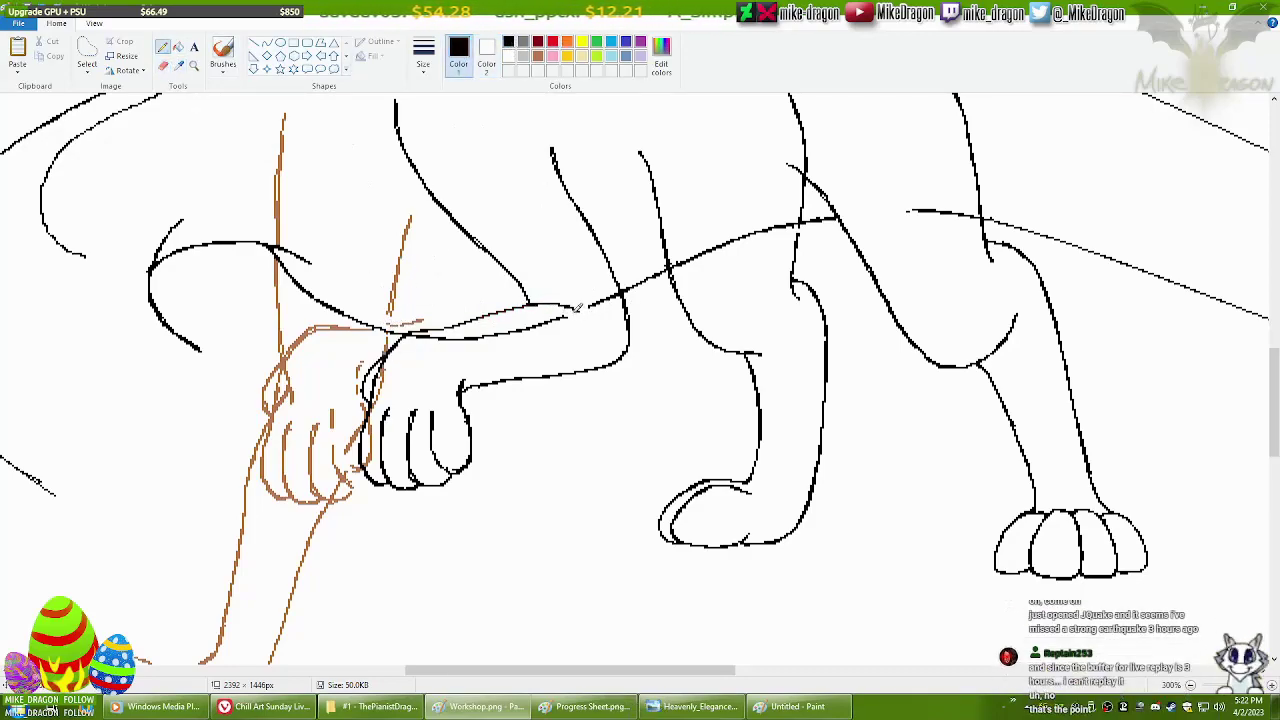
Check the earlier leg pose in Progress Sheet.png and return to Workshop.png.
scroll(692, 550, down, 2)
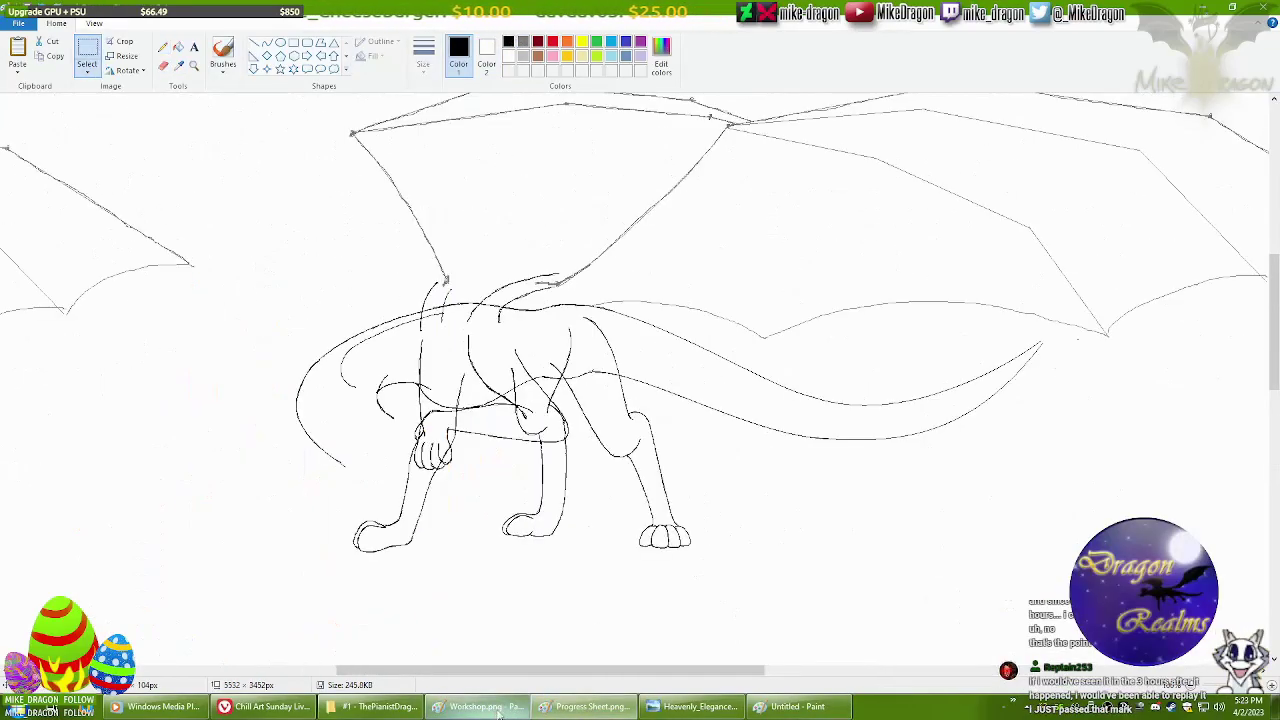
click(480, 706)
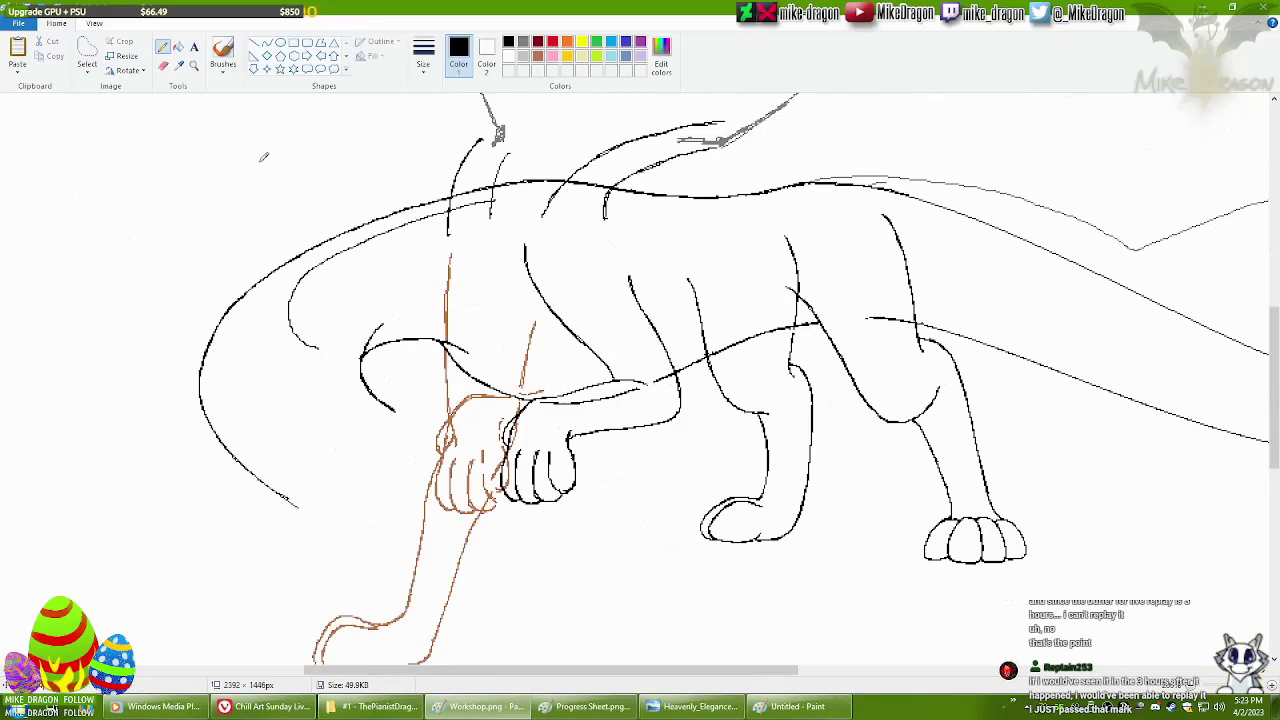
scroll(672, 640, down, 1)
click(520, 295)
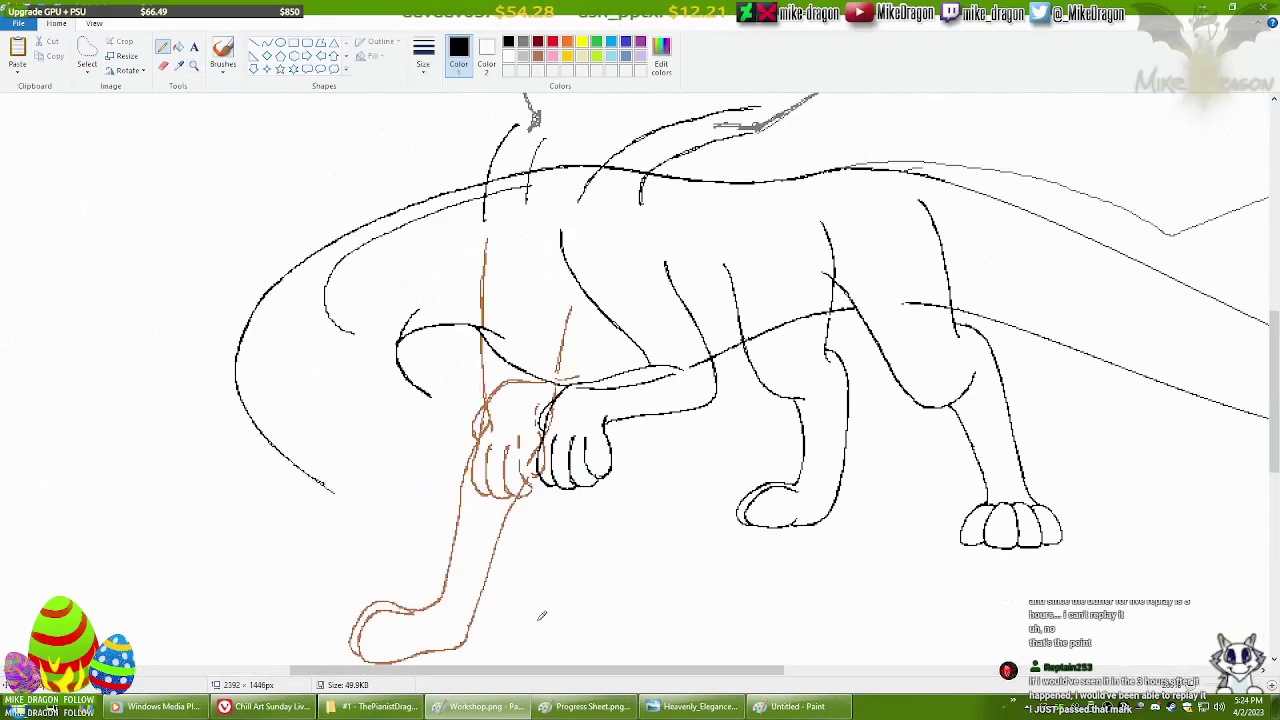
Draw the front curve of the planted foreleg's upper part over the brown guide, using red for the line.
click(266, 42)
drag(478, 232, 495, 396)
drag(450, 245, 497, 390)
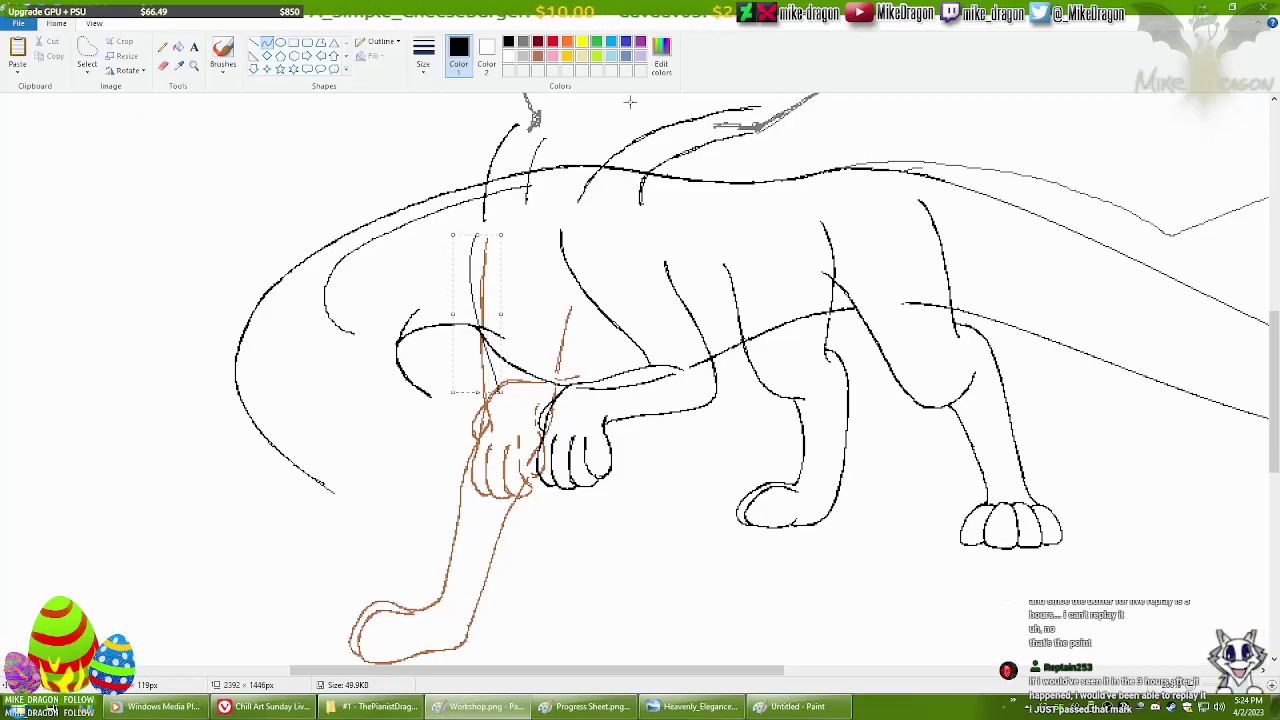
key(ctrl+Page_Down)
key(ctrl+Page_Down)
click(552, 41)
click(87, 50)
mouse_move(148, 125)
mouse_down()
mouse_move(88, 470)
mouse_move(148, 125)
mouse_up()
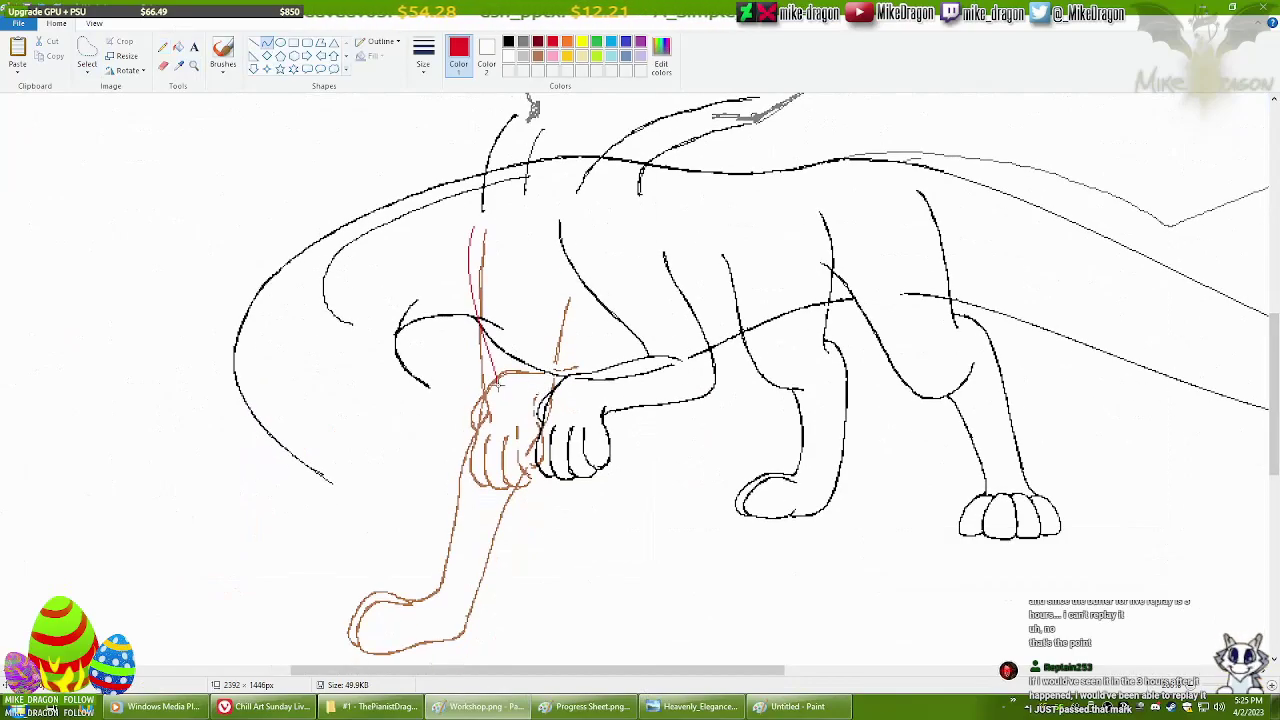
Extend the planted foreleg's front line down past the brown paw, then recolour the whole line light blue and thicken it.
drag(497, 382, 480, 512)
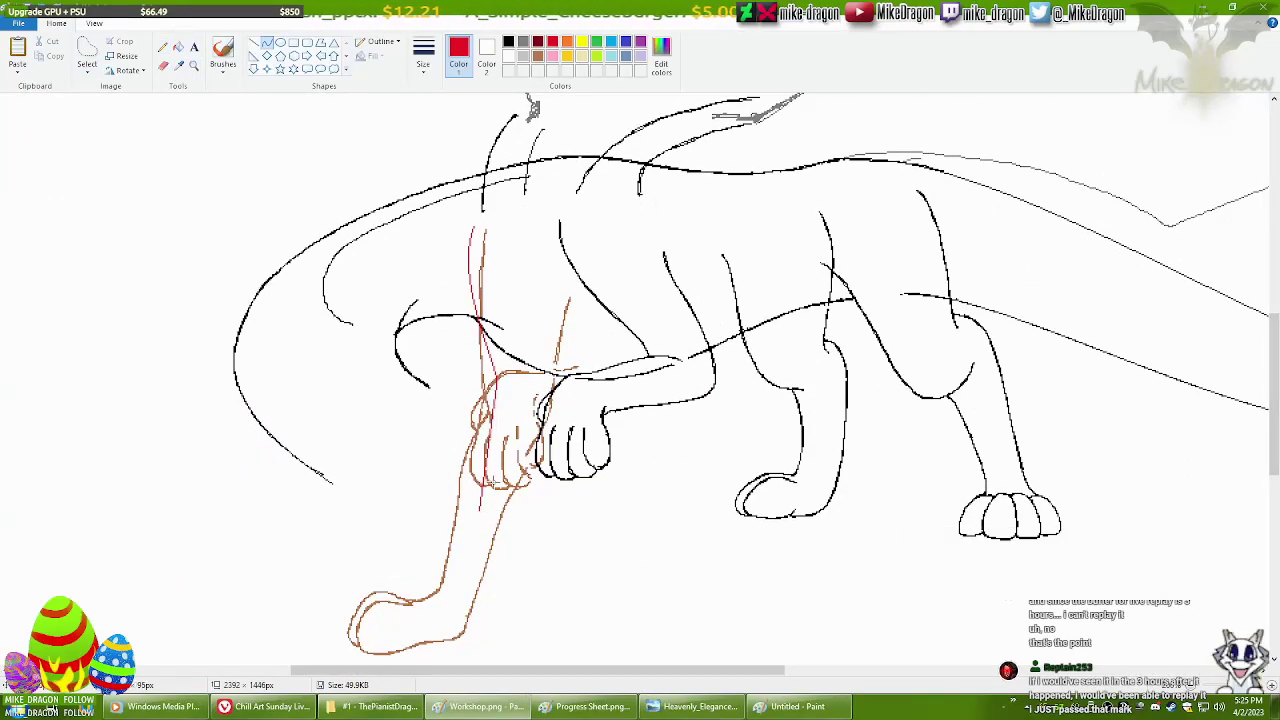
click(163, 47)
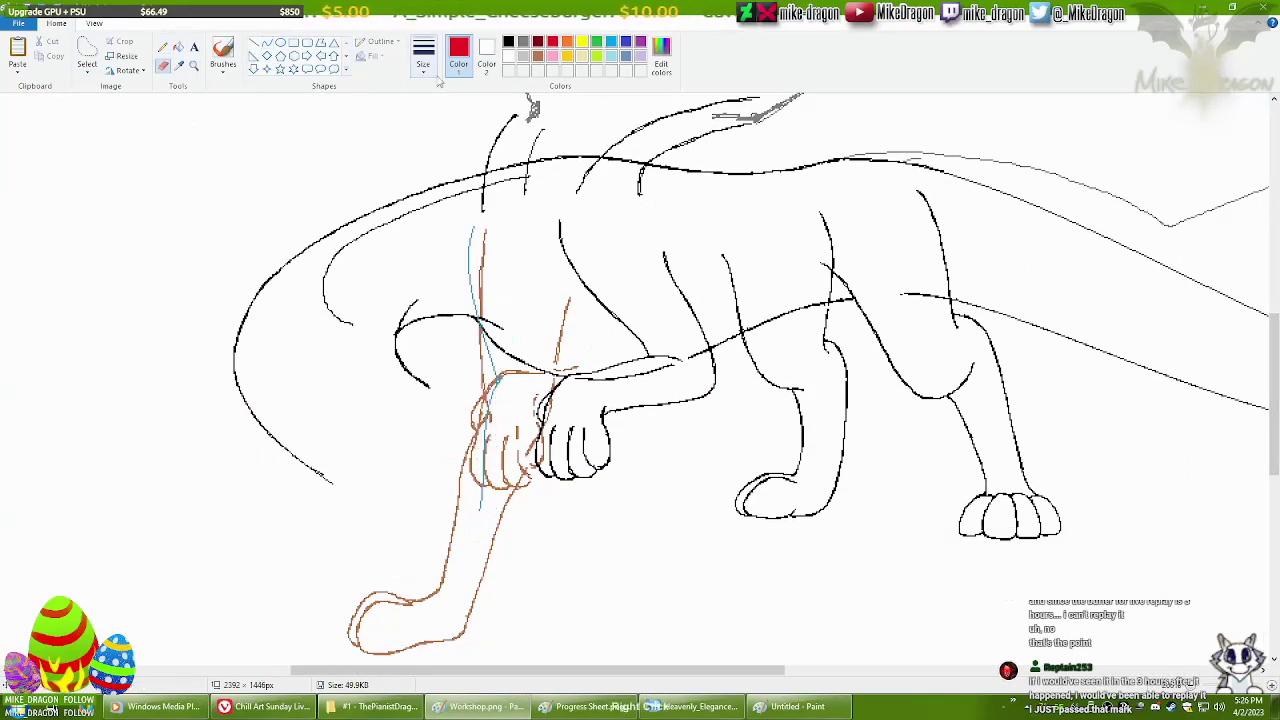
drag(472, 228, 498, 348)
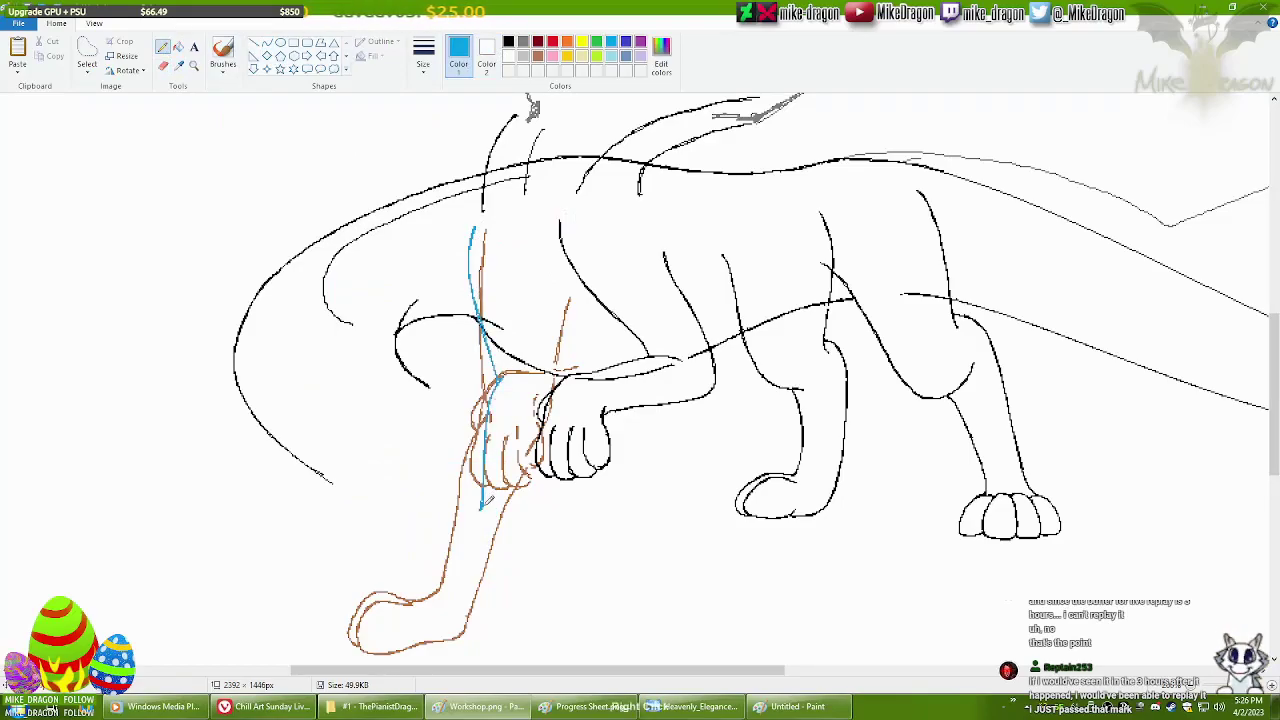
scroll(482, 505, down, 2)
scroll(482, 505, left, 1)
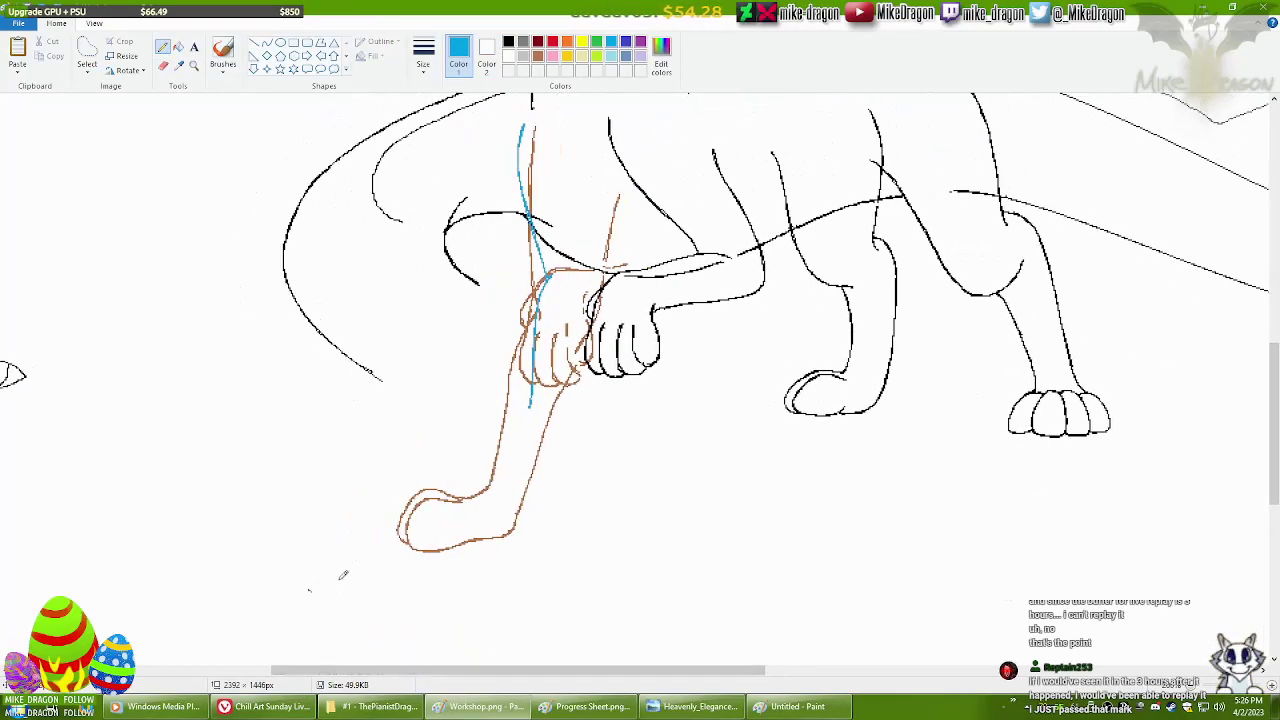
Draw the planted foreleg's shorter paw and back line in light blue, extending the back line up above the belly line.
mouse_move(525, 404)
mouse_down()
mouse_move(484, 428)
mouse_move(529, 433)
mouse_move(581, 410)
mouse_move(552, 438)
mouse_move(578, 402)
mouse_up()
key(ctrl+z)
scroll(572, 416, up, 1)
mouse_move(576, 522)
mouse_down()
mouse_move(604, 380)
mouse_move(600, 256)
mouse_up()
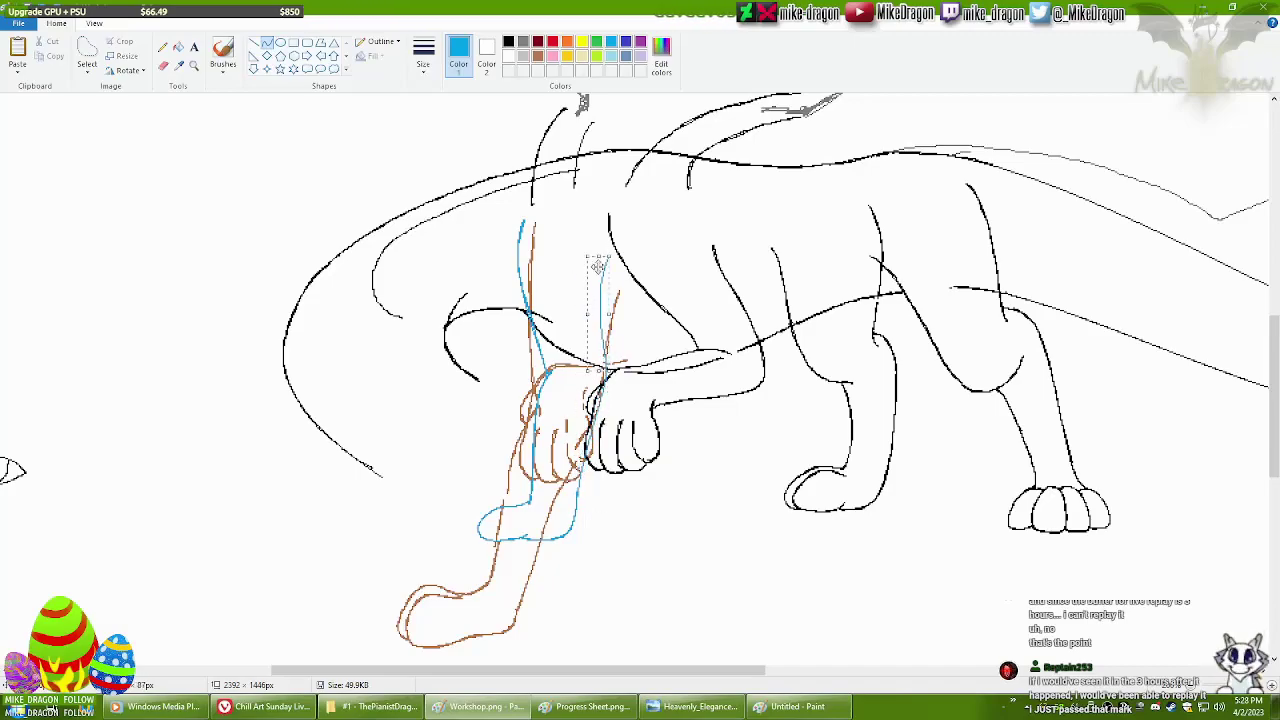
click(162, 47)
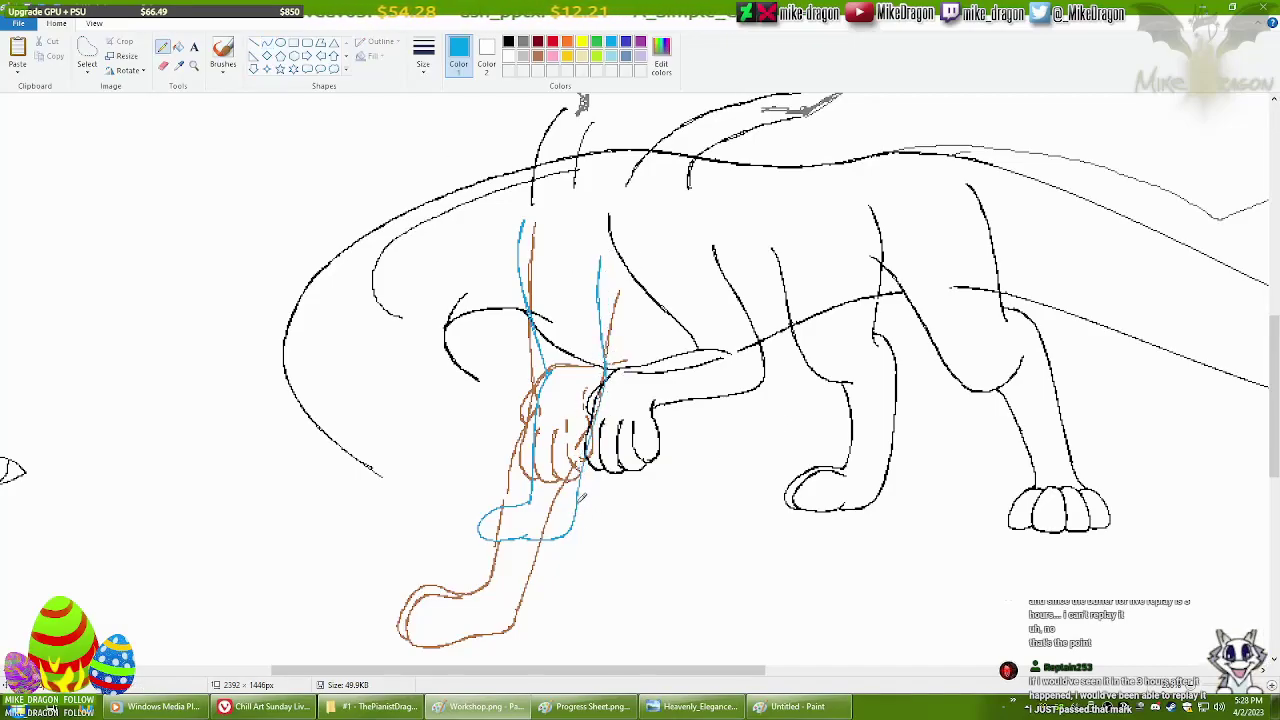
Erase the brown guide sketch of the planted foreleg, leaving the light blue version.
click(162, 65)
drag(474, 246, 366, 529)
click(162, 47)
Browse to the Art > Tutorials folder in File Explorer to find dragon leg references.
click(480, 706)
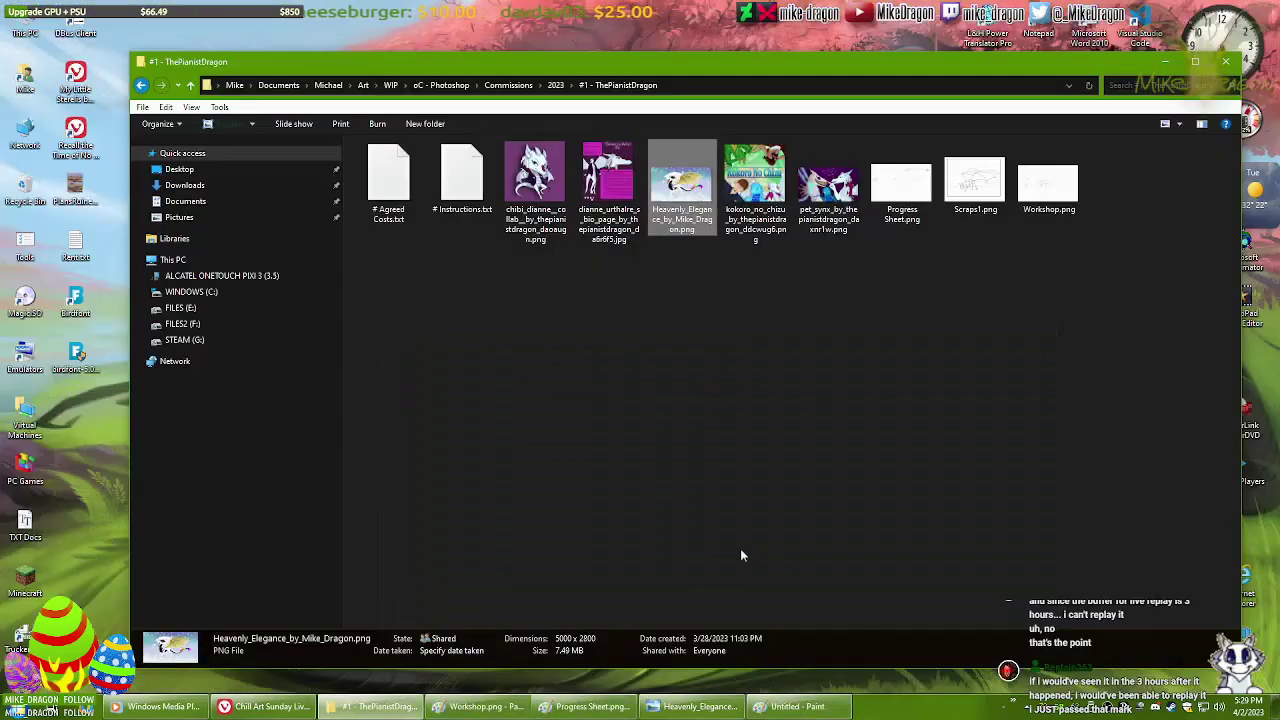
key(super+e)
scroll(500, 391, down, 5)
double_click(500, 391)
double_click(500, 403)
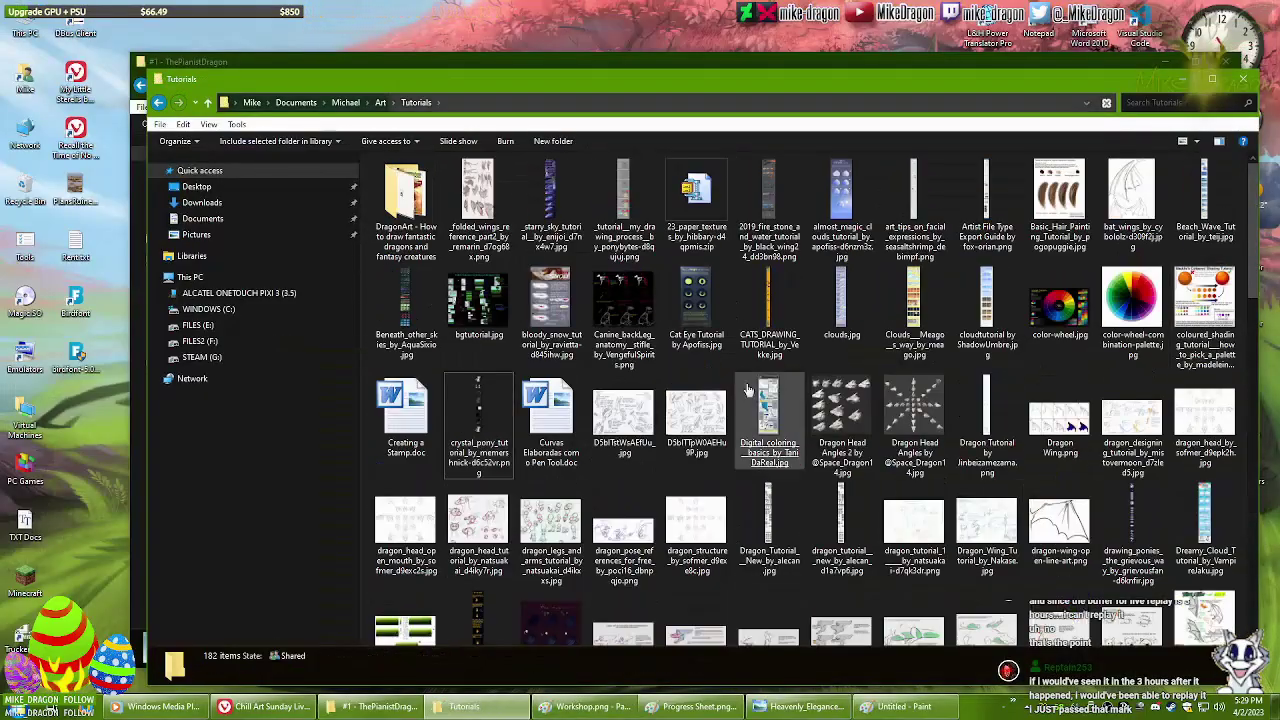
Examine how legs and paws are drawn in the dragon tutorial images and the weight and volume sheets, then return to Workshop.png.
double_click(550, 525)
click(705, 646)
click(705, 646)
click(705, 646)
click(637, 646)
scroll(780, 600, up, 5)
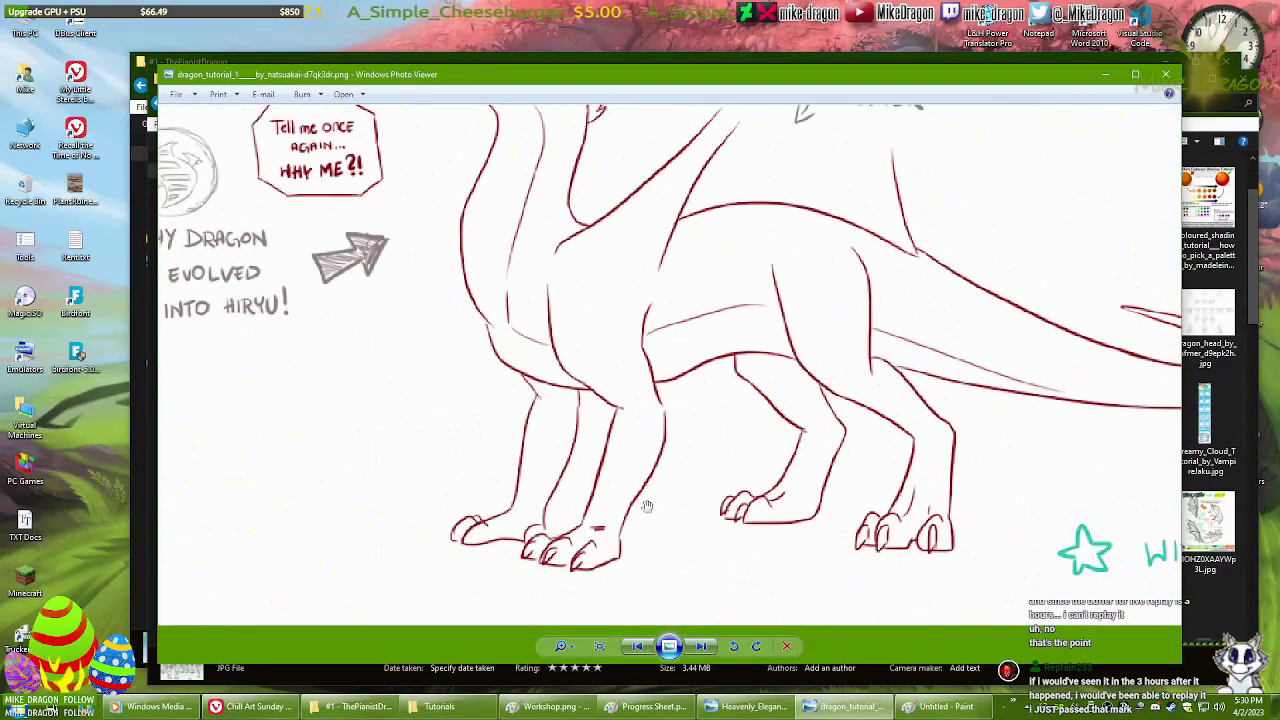
scroll(647, 506, down, 5)
click(705, 646)
click(705, 646)
click(705, 646)
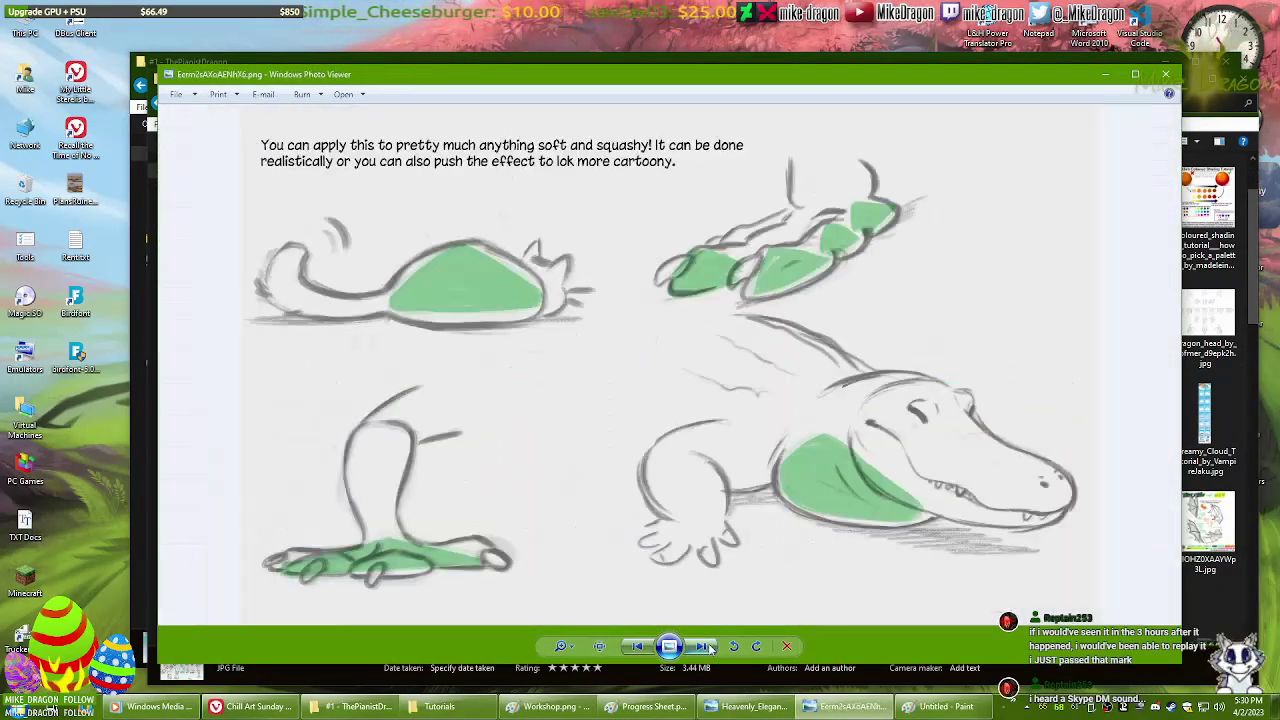
key(Right)
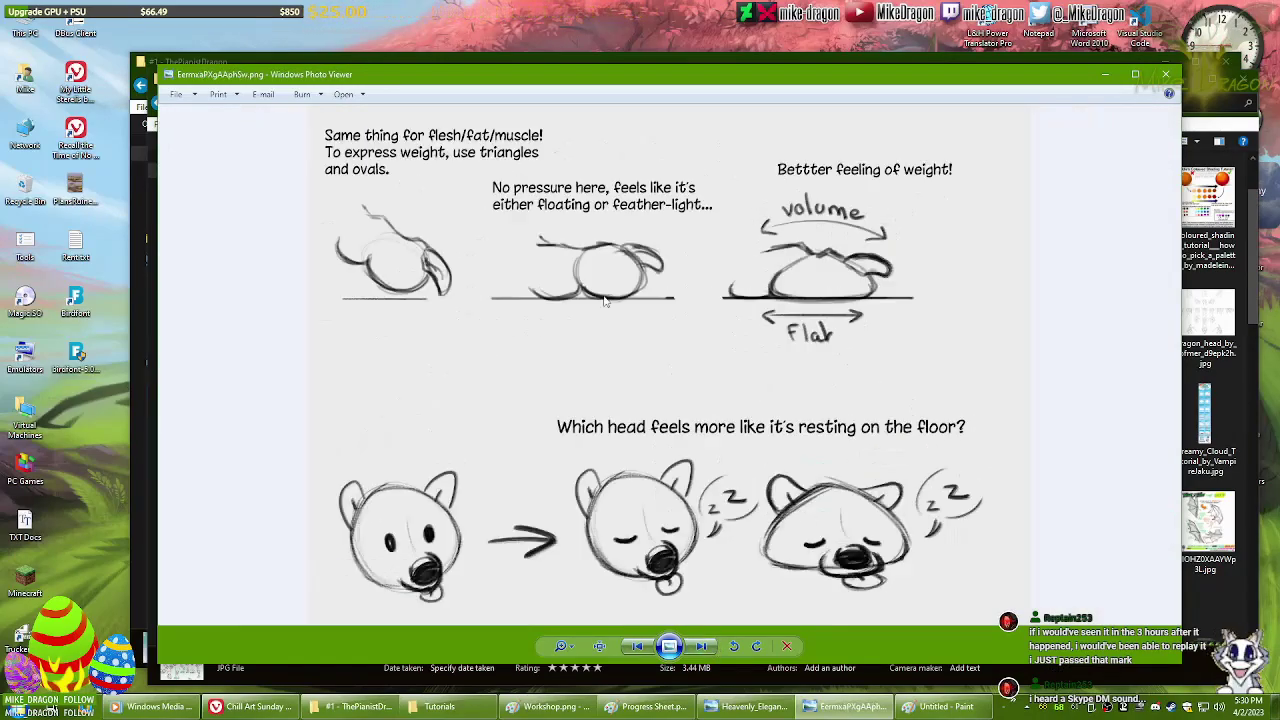
key(Right)
key(Left)
key(alt+Tab)
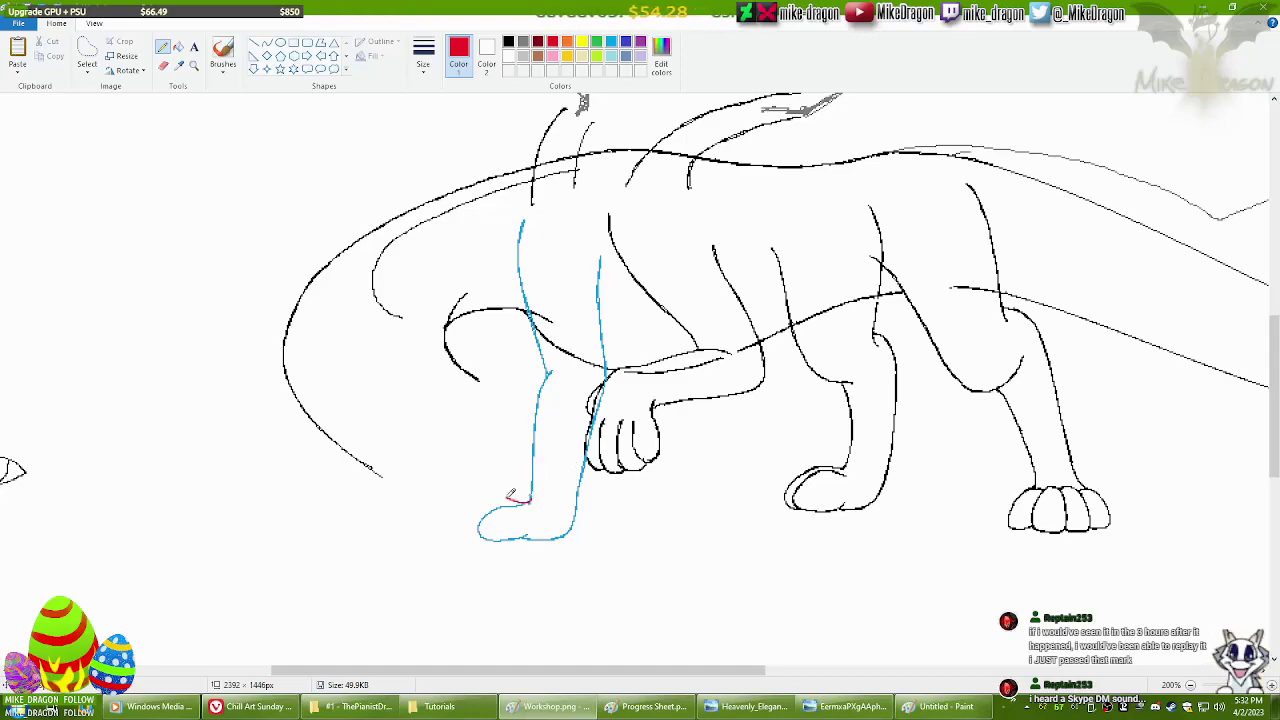
Draw the front outline of the planted foreleg's paw in red and shift it onto the light blue paw.
mouse_move(525, 500)
mouse_down()
mouse_move(475, 526)
mouse_move(497, 537)
mouse_up()
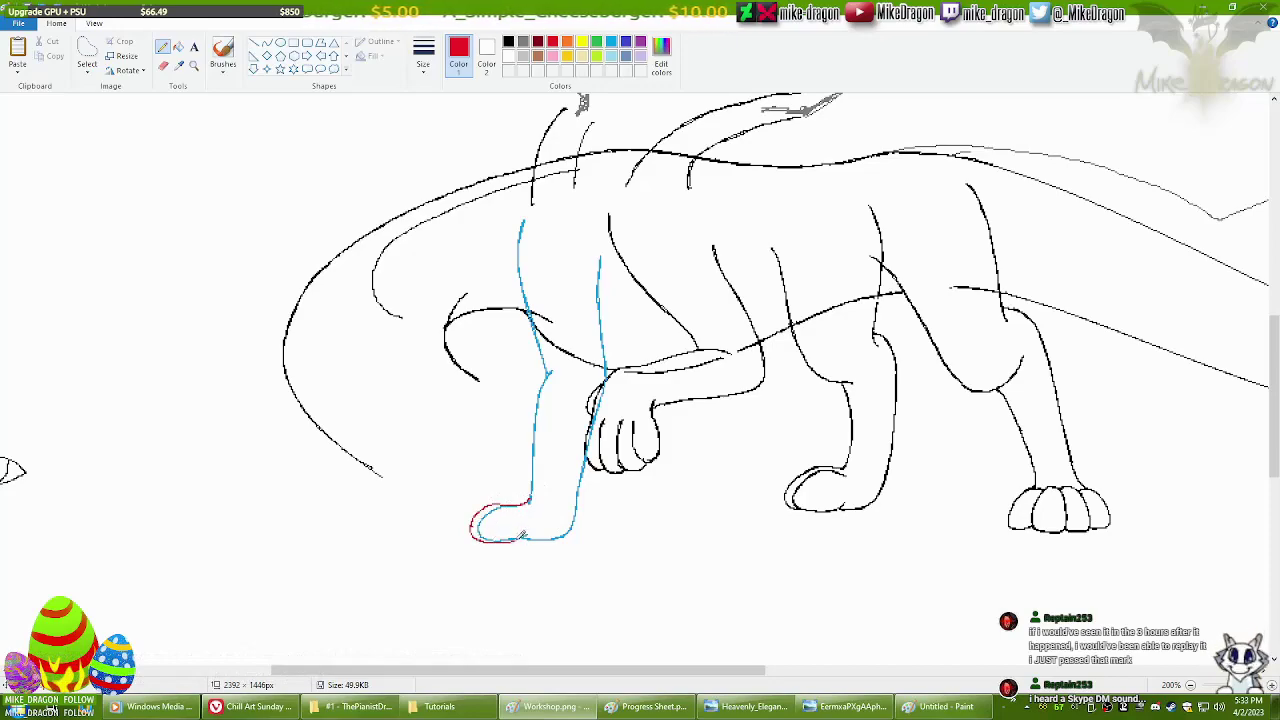
click(87, 60)
drag(414, 528, 471, 585)
drag(457, 471, 514, 557)
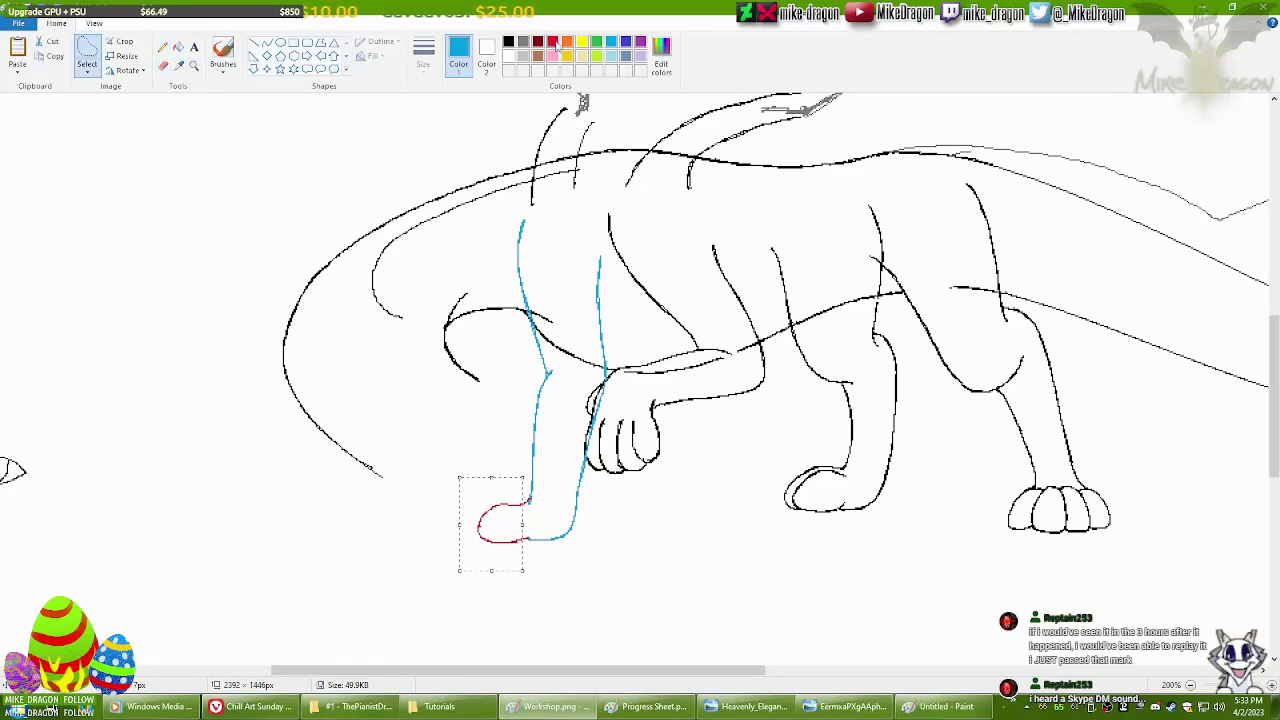
Add the red inner toe curve to the planted forepaw and draw its sole back to the heel.
click(162, 47)
drag(532, 498, 490, 522)
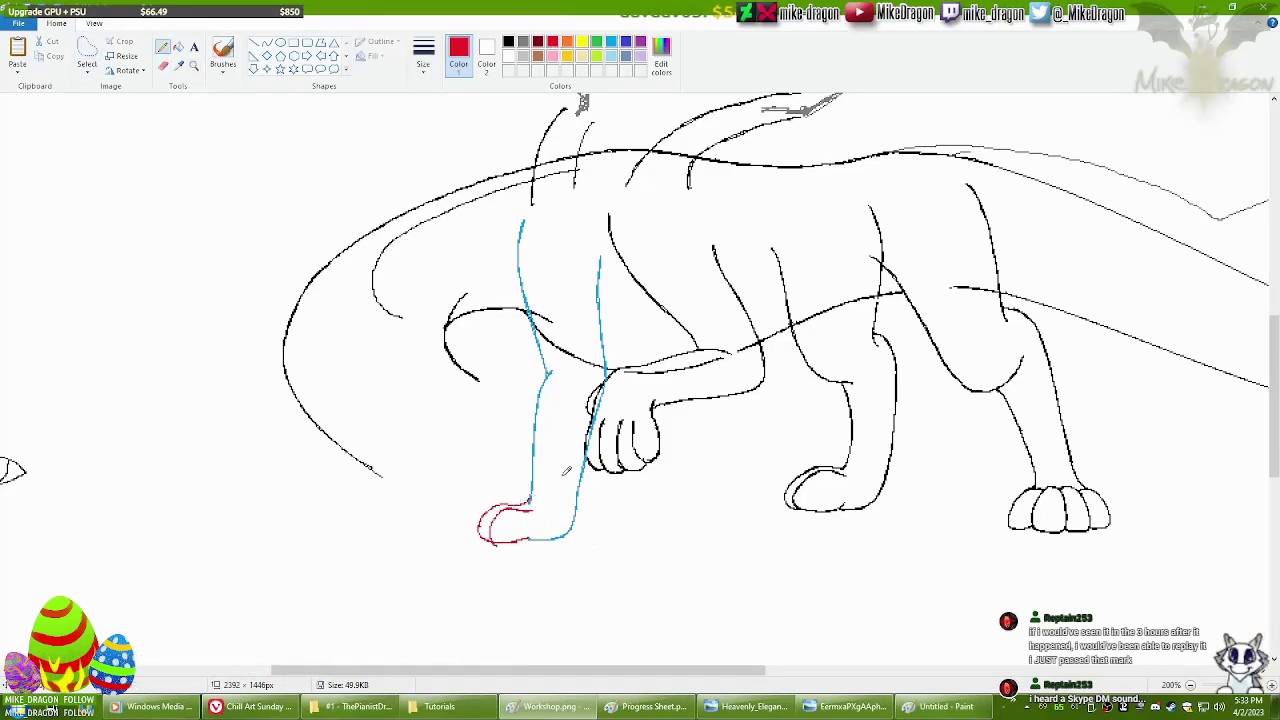
drag(508, 541, 578, 522)
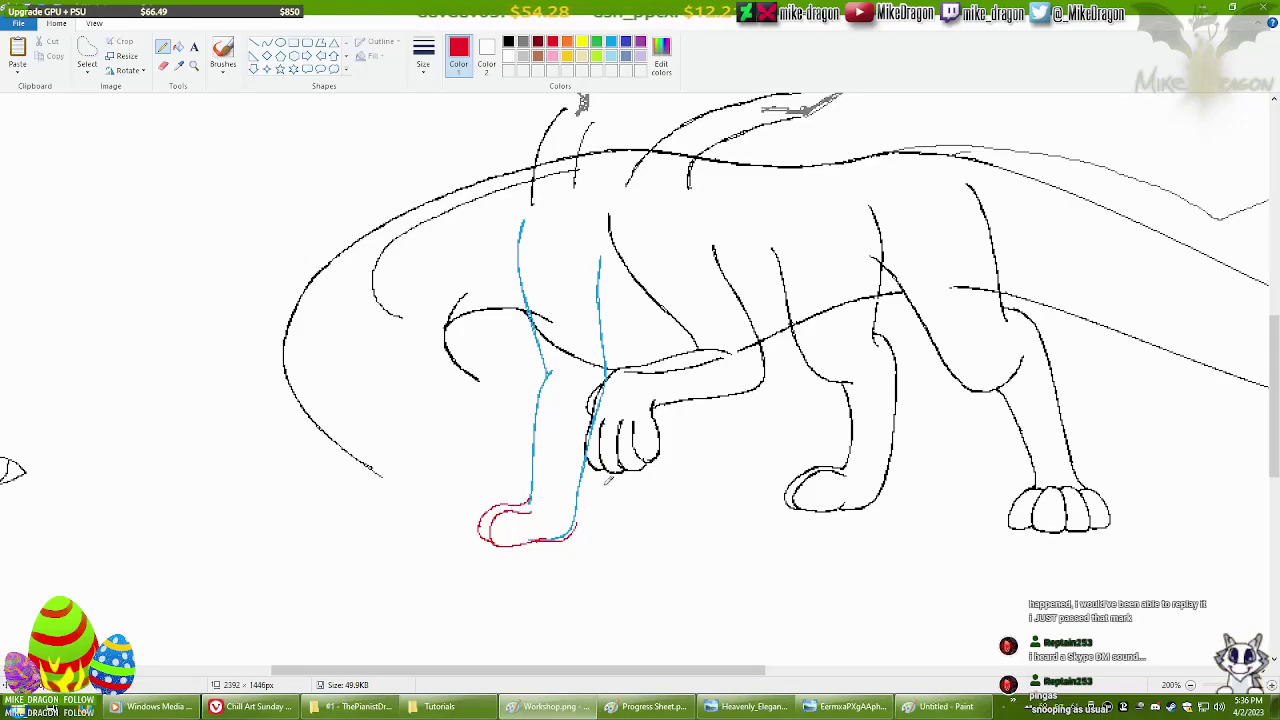
Draw the planted foreleg's lower back line in red from the heel up to the raised paw's wrist.
click(266, 42)
mouse_move(576, 532)
mouse_down()
mouse_move(605, 376)
mouse_move(600, 390)
mouse_up()
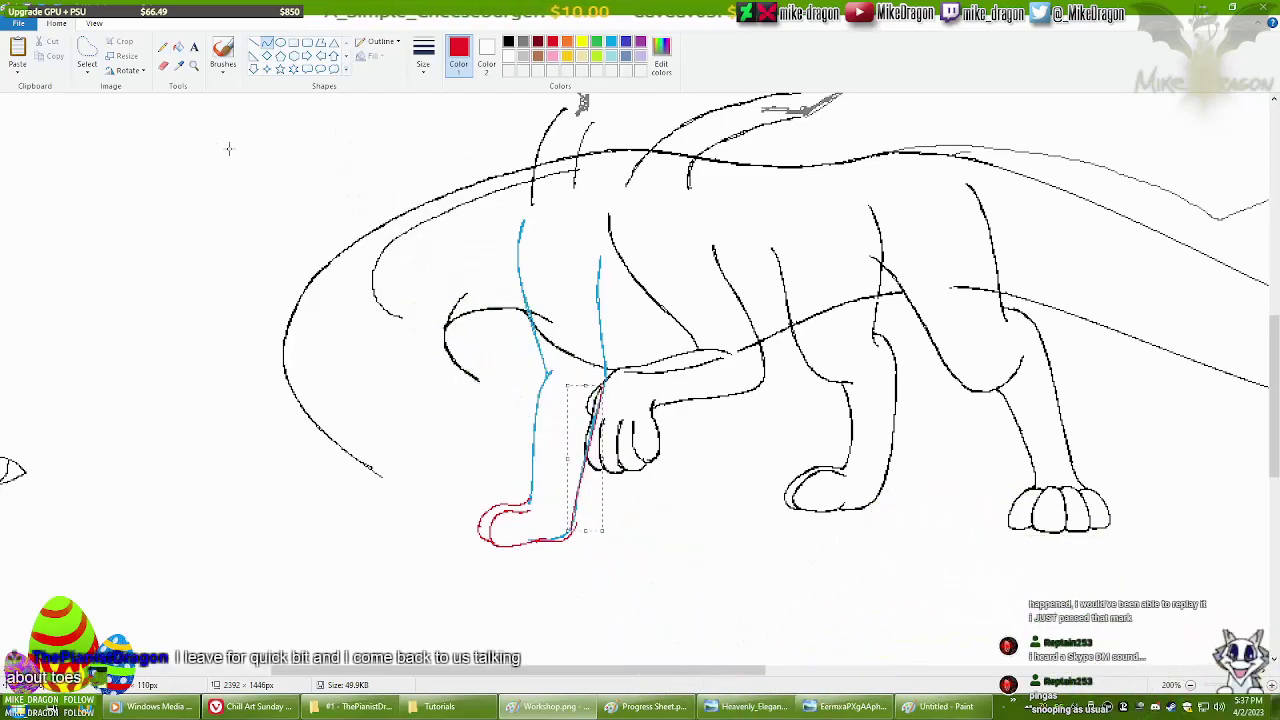
click(578, 525)
click(162, 46)
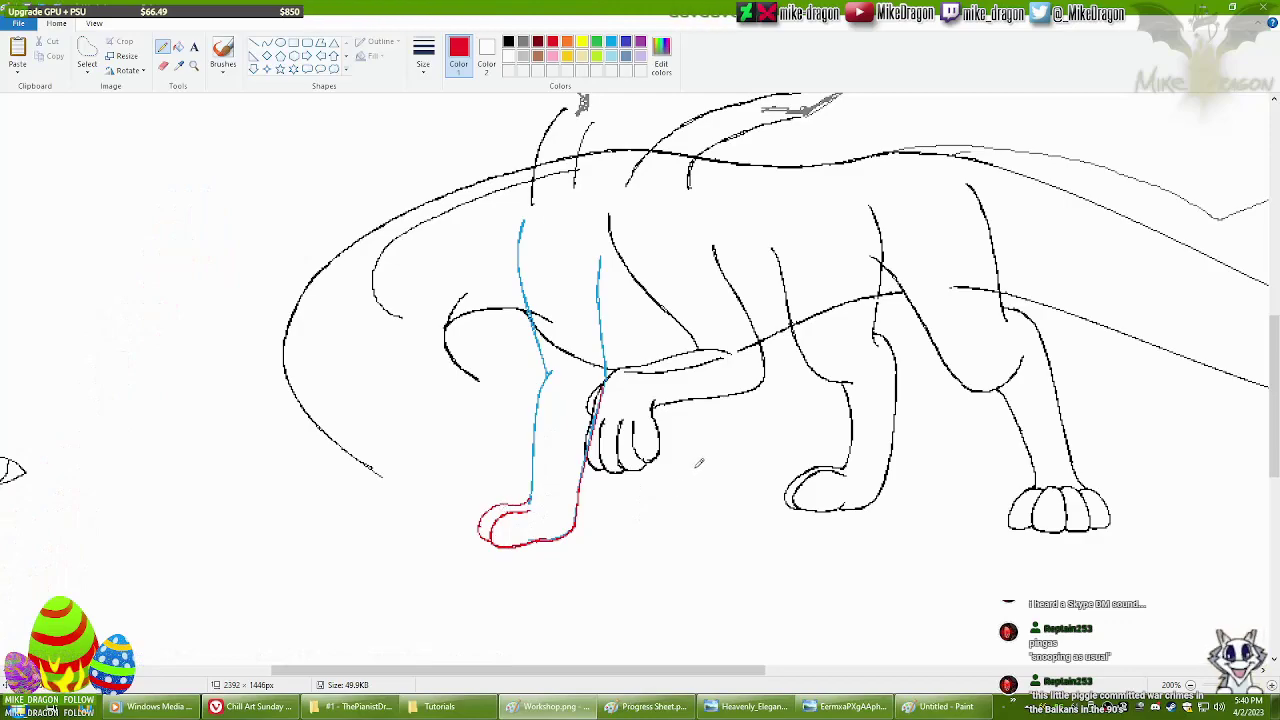
Draw the planted foreleg's lower and upper front lines in red and move the paw inward to narrow the leg.
click(266, 47)
drag(538, 500, 548, 372)
click(163, 47)
mouse_move(463, 480)
mouse_down()
mouse_move(557, 571)
mouse_move(541, 560)
mouse_up()
drag(521, 218, 553, 372)
click(162, 47)
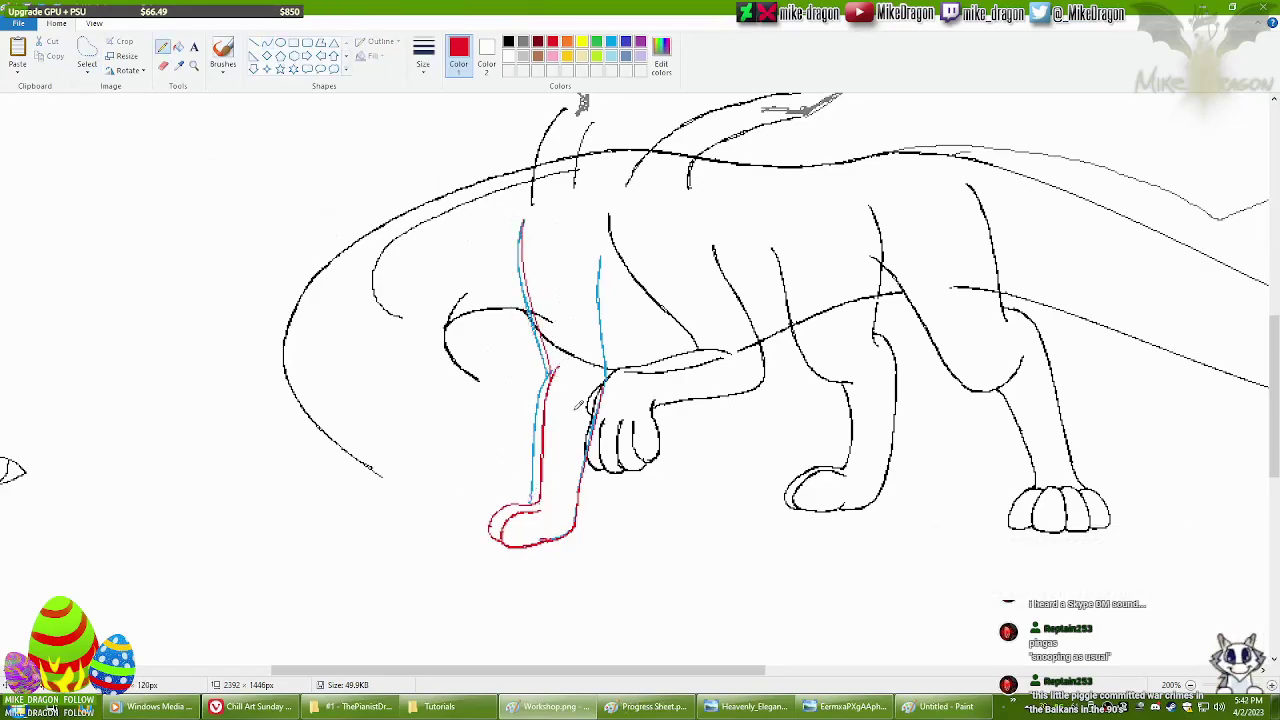
Finish the planted foreleg's upper front and back lines in red and remove the light blue guide lines.
drag(545, 372, 505, 215)
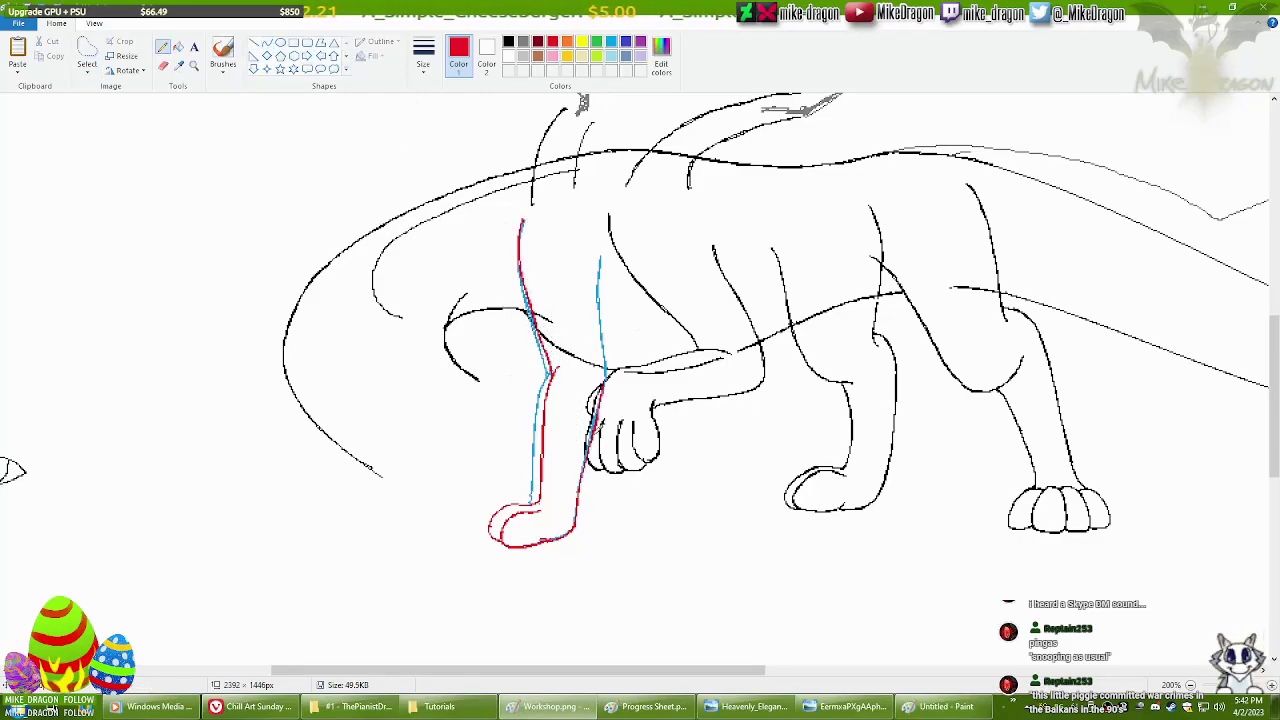
key(ctrl+z)
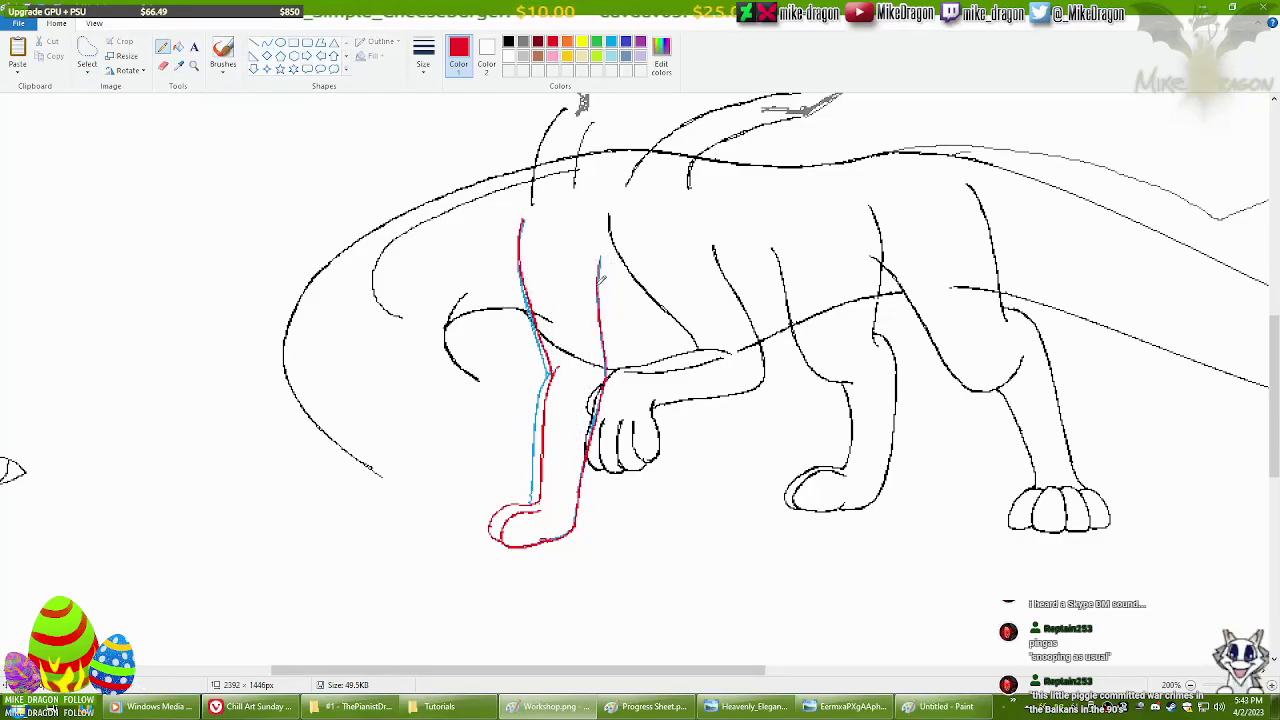
key(ctrl+z)
click(162, 47)
click(266, 42)
drag(548, 540, 497, 547)
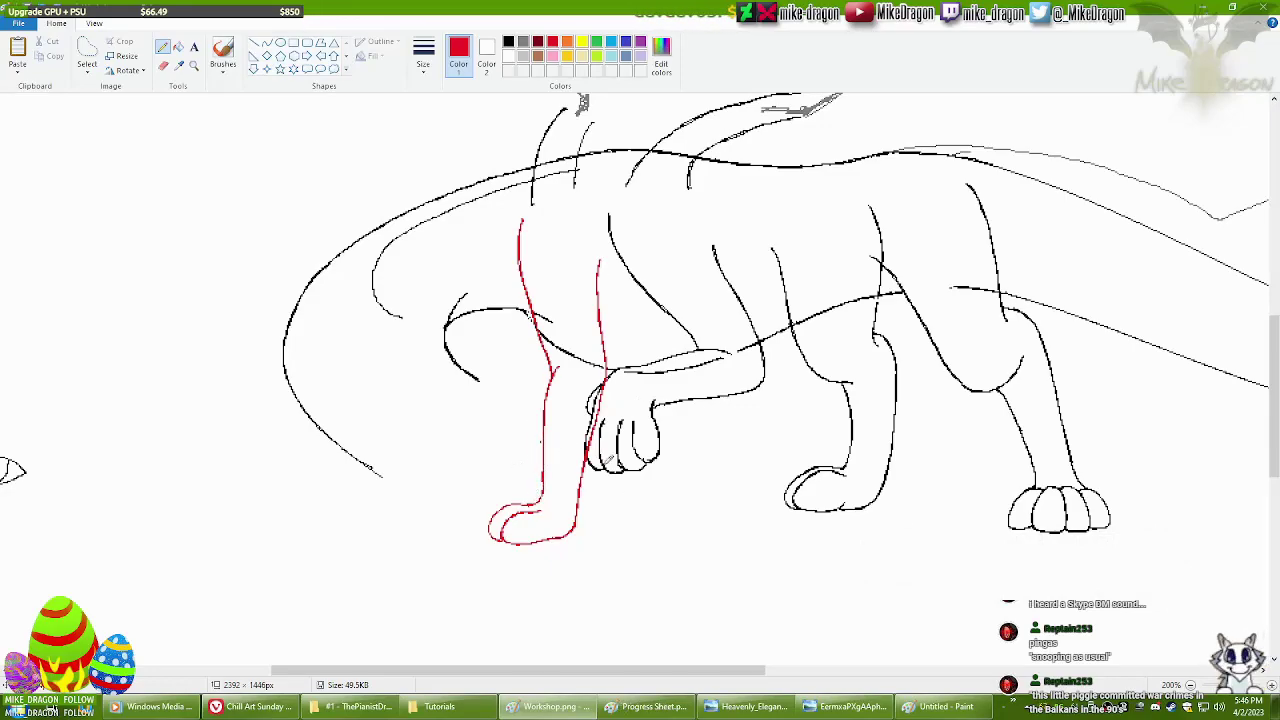
Shorten the planted foreleg by moving its red paw up, and touch up the paw outline.
click(88, 55)
mouse_move(468, 475)
mouse_down()
mouse_move(557, 543)
mouse_move(542, 505)
mouse_up()
click(162, 47)
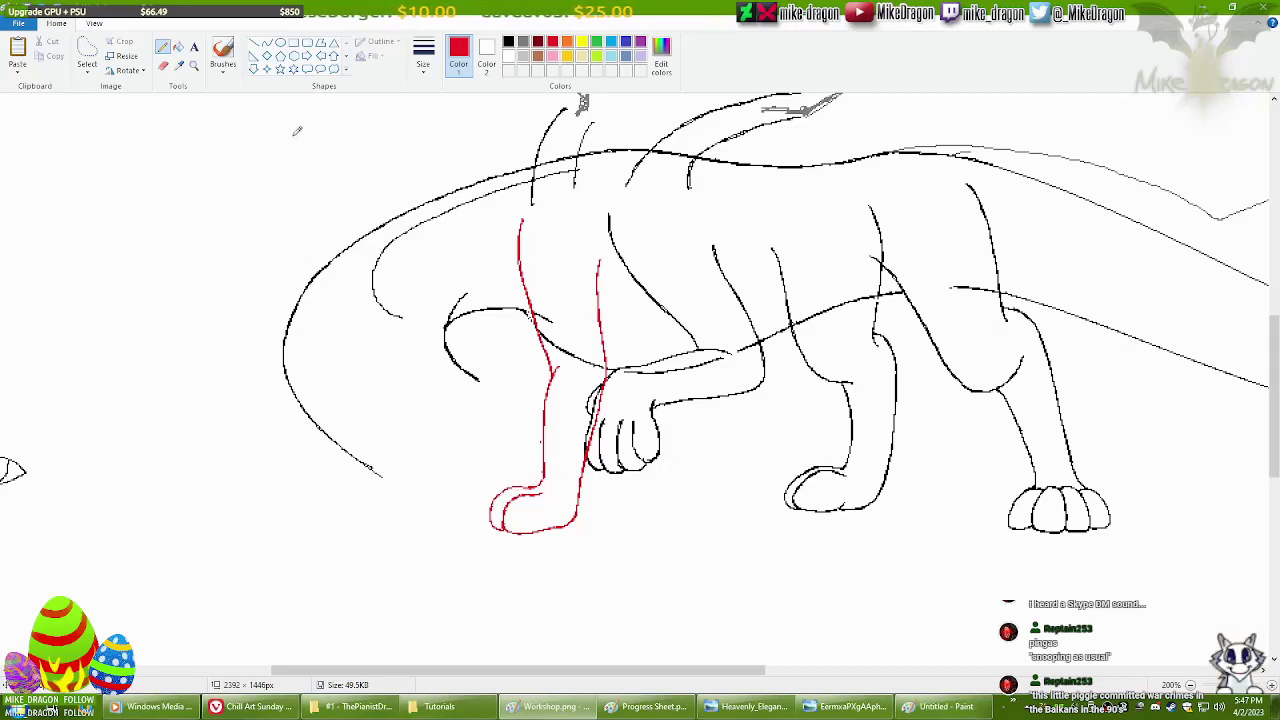
click(162, 47)
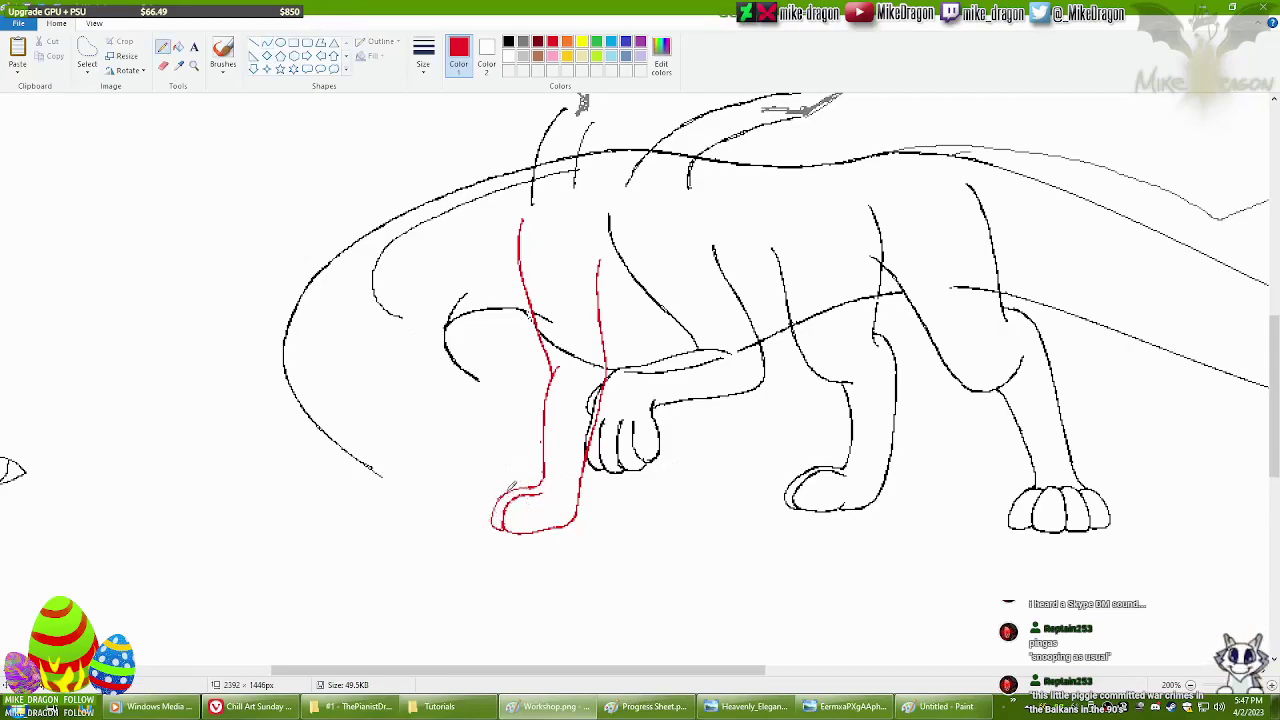
Replace the planted foreleg's red paw with a copy of the black hind paw that points forward.
click(88, 55)
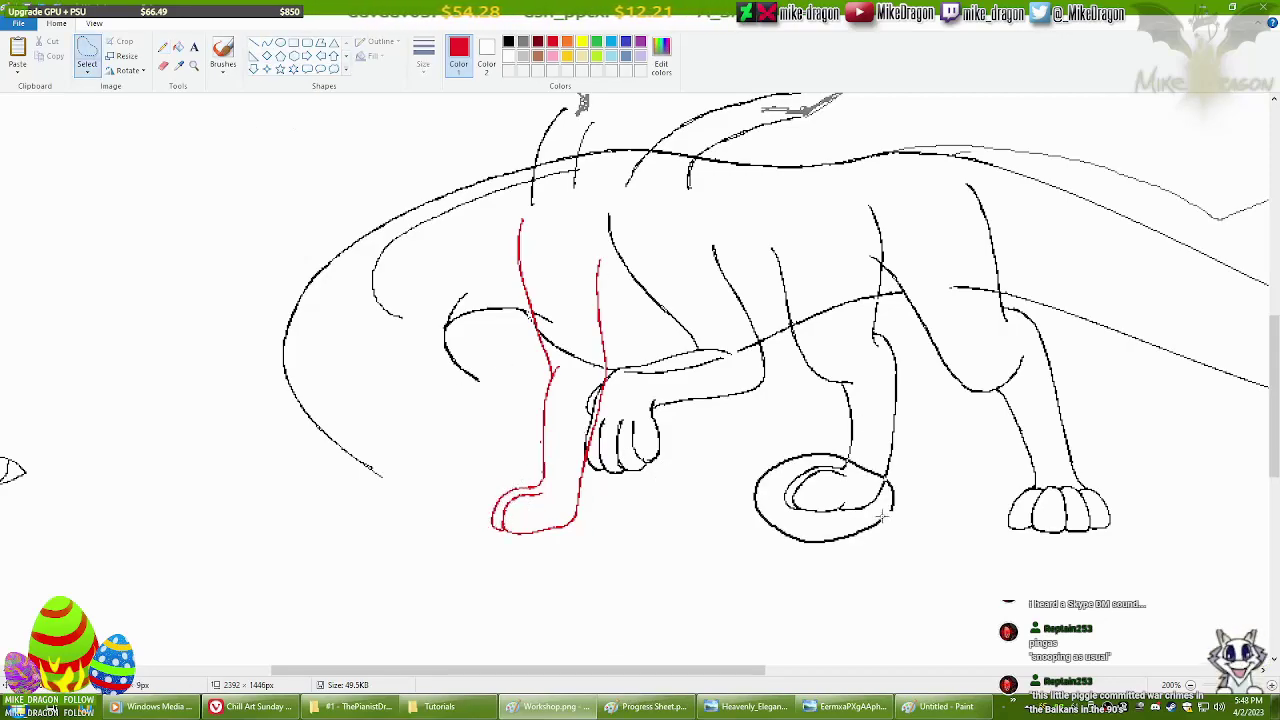
drag(478, 472, 582, 528)
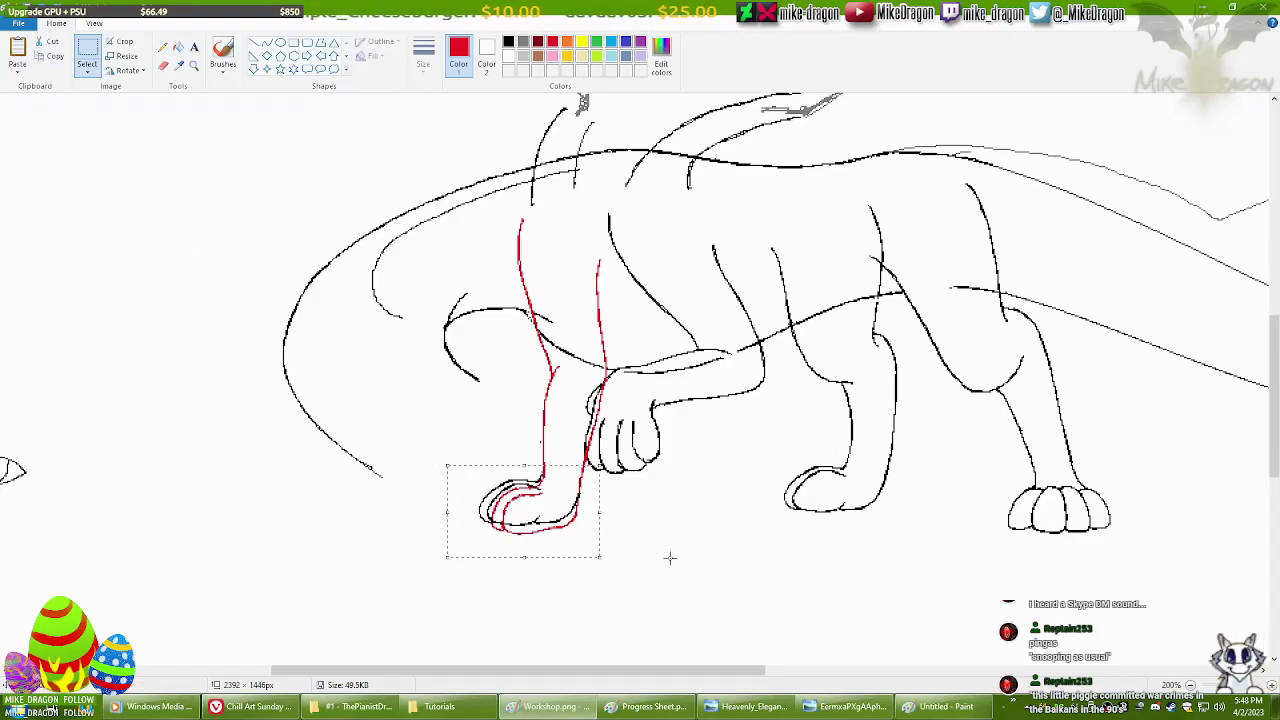
key(ctrl+z)
key(ctrl+z)
key(ctrl+z)
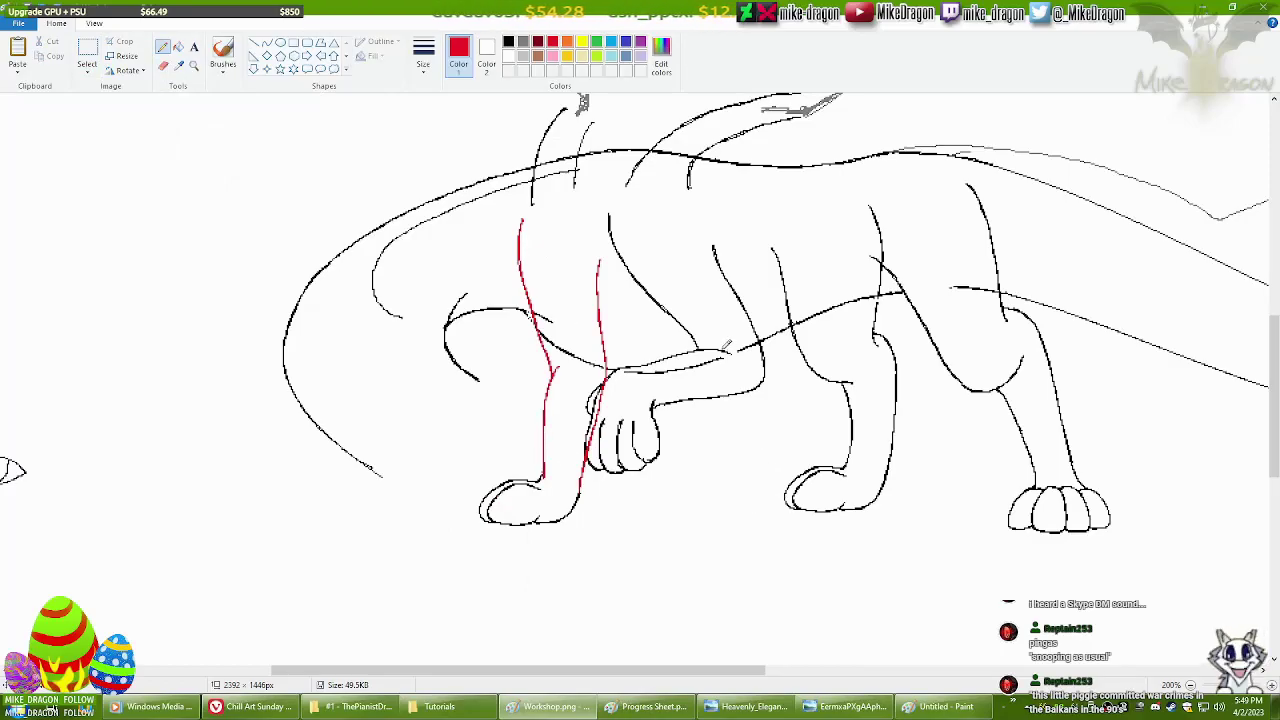
Switch to the browser and look through the cat paw image results, opening the Reddit photo of standing paws.
click(266, 704)
scroll(1263, 352, down, 5)
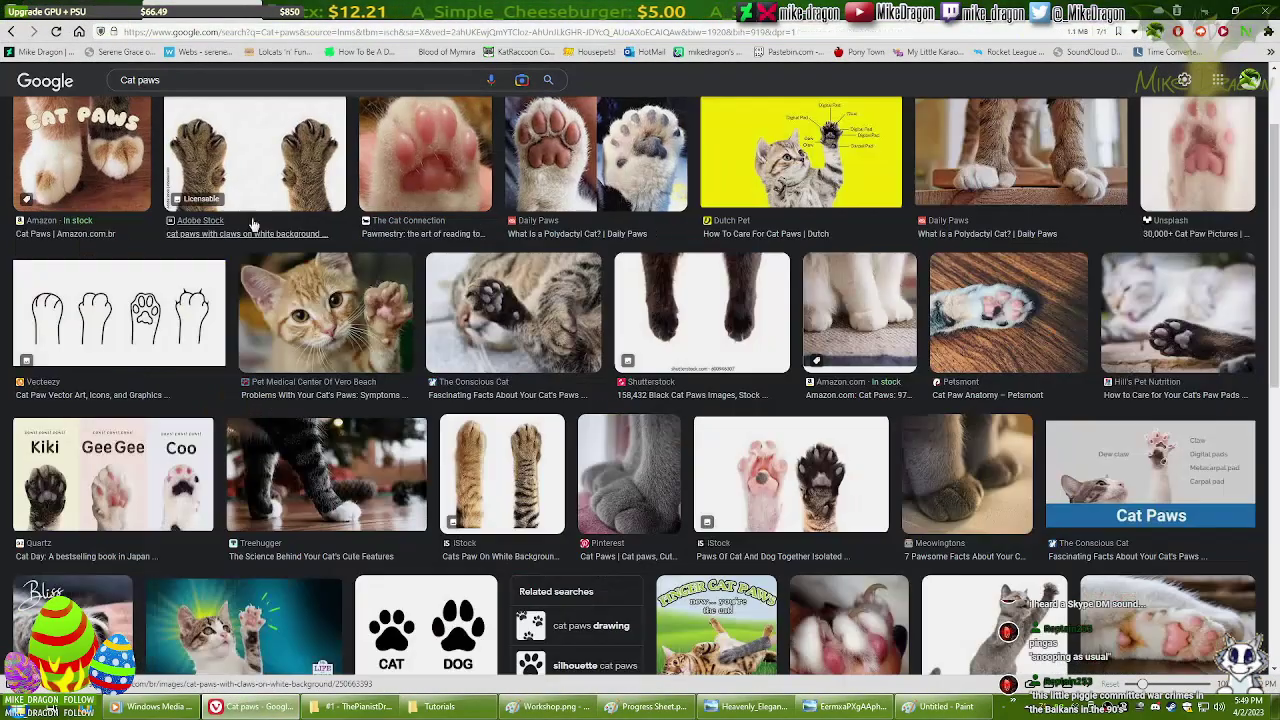
scroll(1263, 352, down, 10)
click(1019, 466)
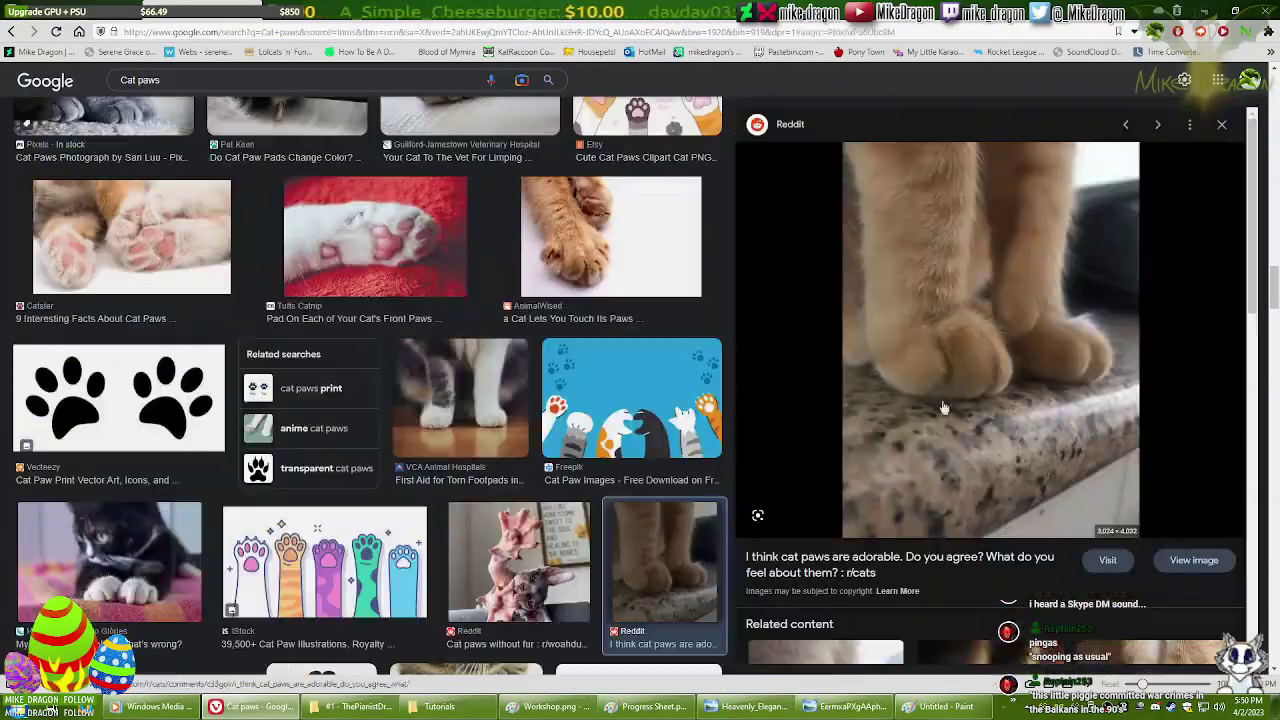
Search Google Images for "Cat legs" and open the Fear Free Happy Homes picture of a walking kitten.
double_click(152, 80)
text(legs)
key(Return)
scroll(1143, 205, down, 5)
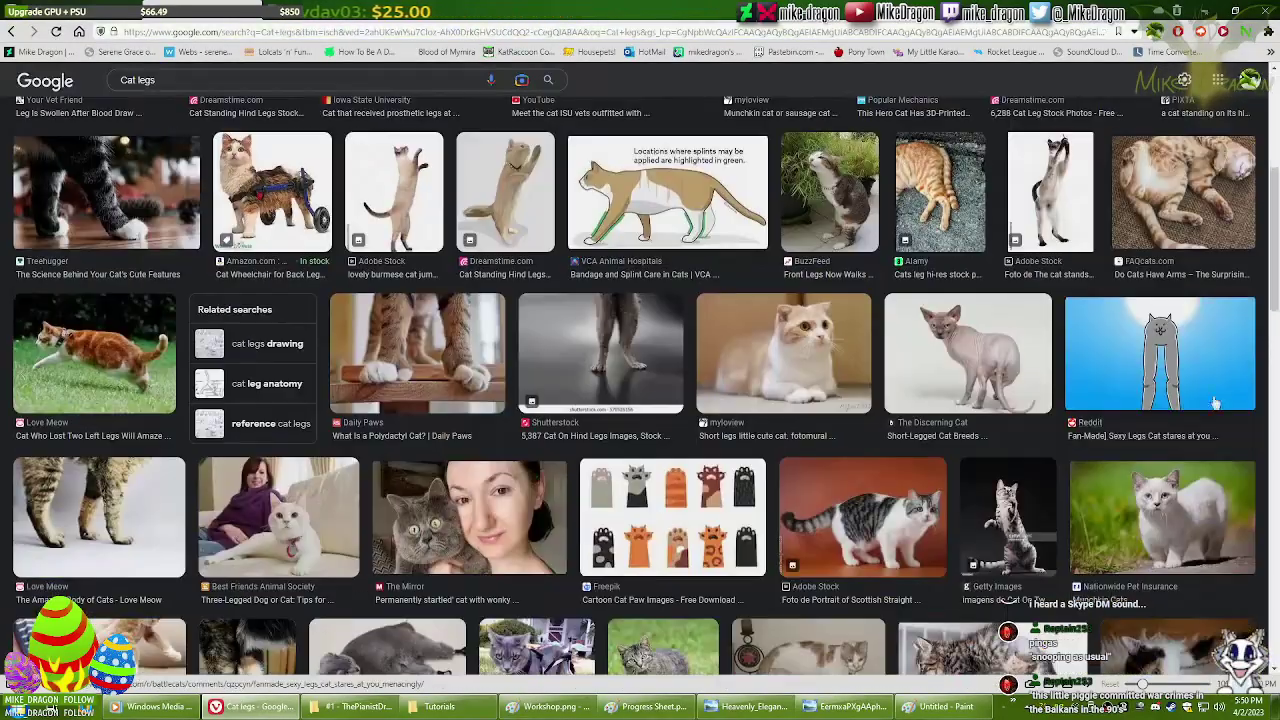
scroll(1143, 205, down, 8)
click(1262, 368)
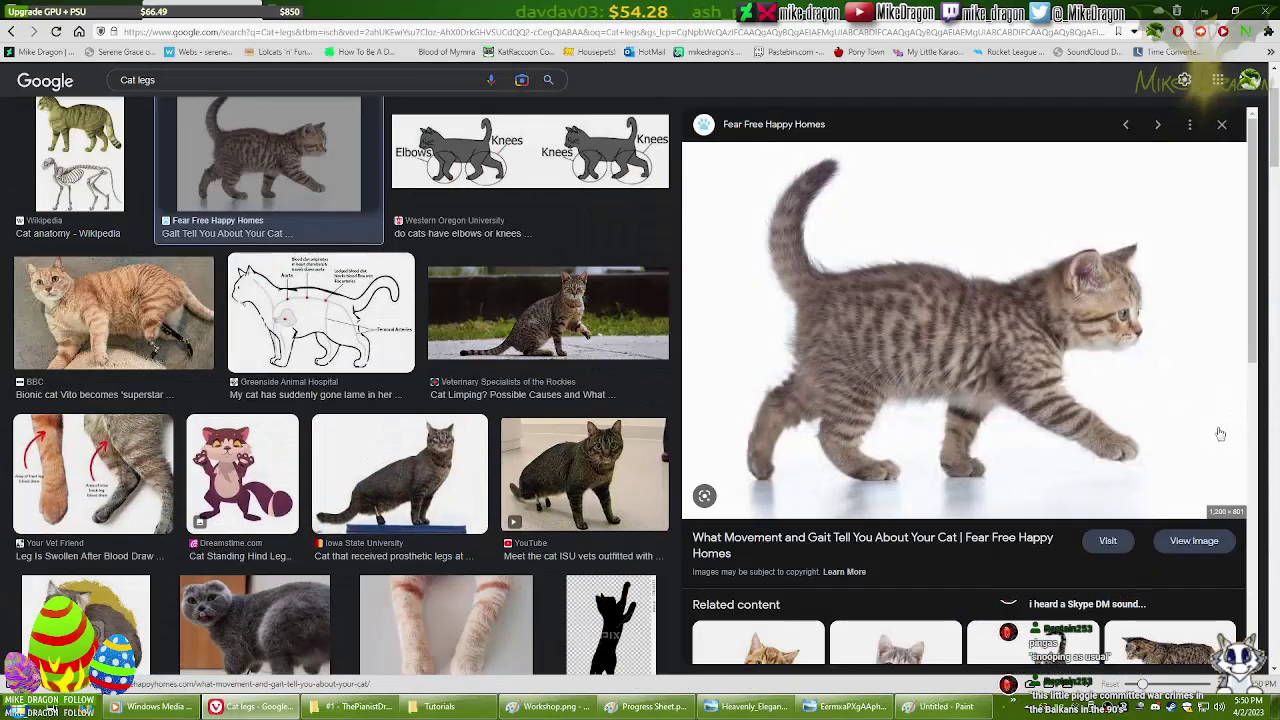
Look through the related walking-cat pictures, then return to Workshop.png to compare the dragon's legs.
click(758, 645)
click(896, 645)
scroll(960, 400, down, 5)
click(1025, 540)
scroll(1025, 557, down, 4)
click(550, 706)
scroll(745, 313, right, 1)
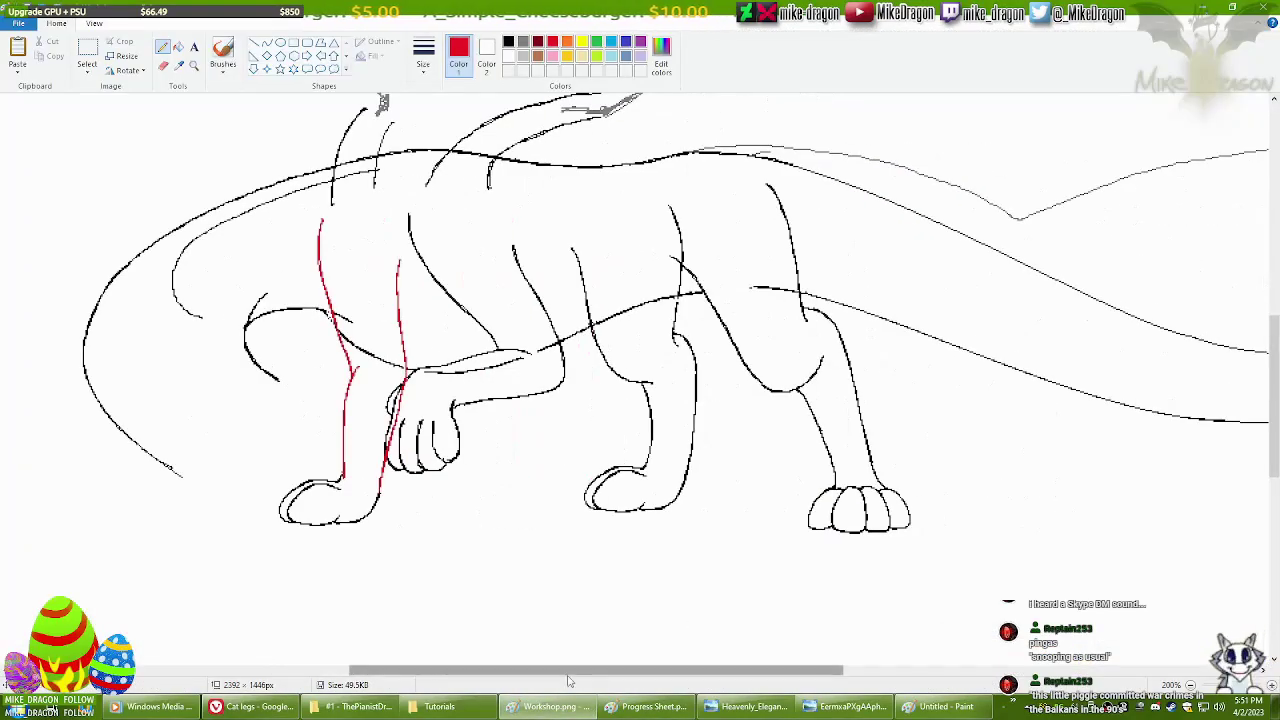
Study leg placement in the Greenside Animal Hospital cat diagram and further cat leg results in the browser.
click(252, 706)
click(320, 312)
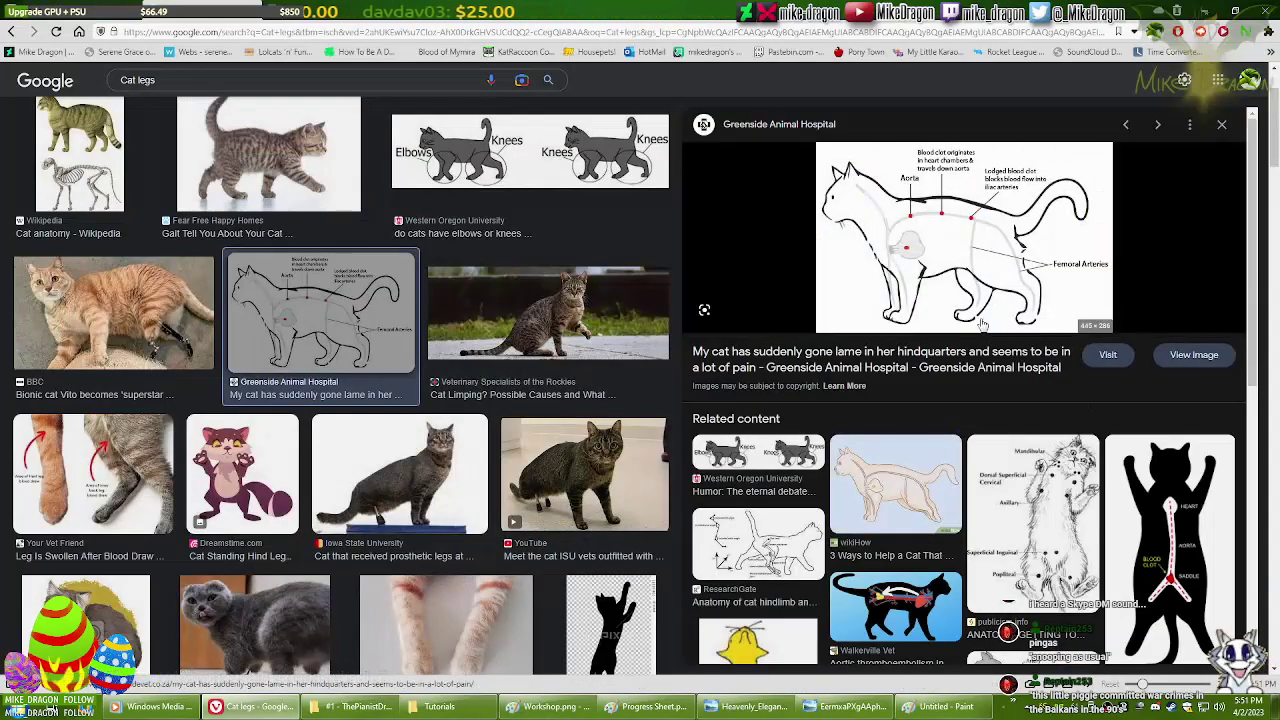
key(alt+Left)
key(alt+Left)
key(alt+Left)
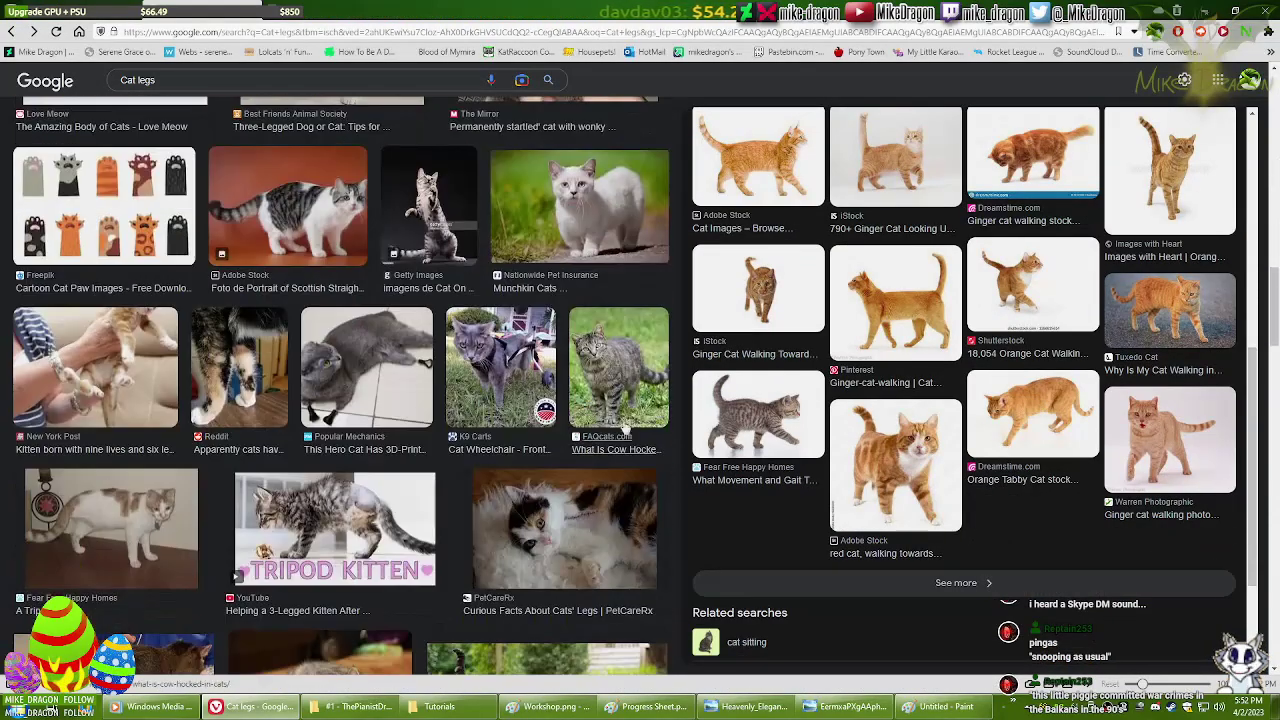
scroll(1193, 337, down, 4)
scroll(1193, 337, up, 4)
scroll(377, 377, down, 8)
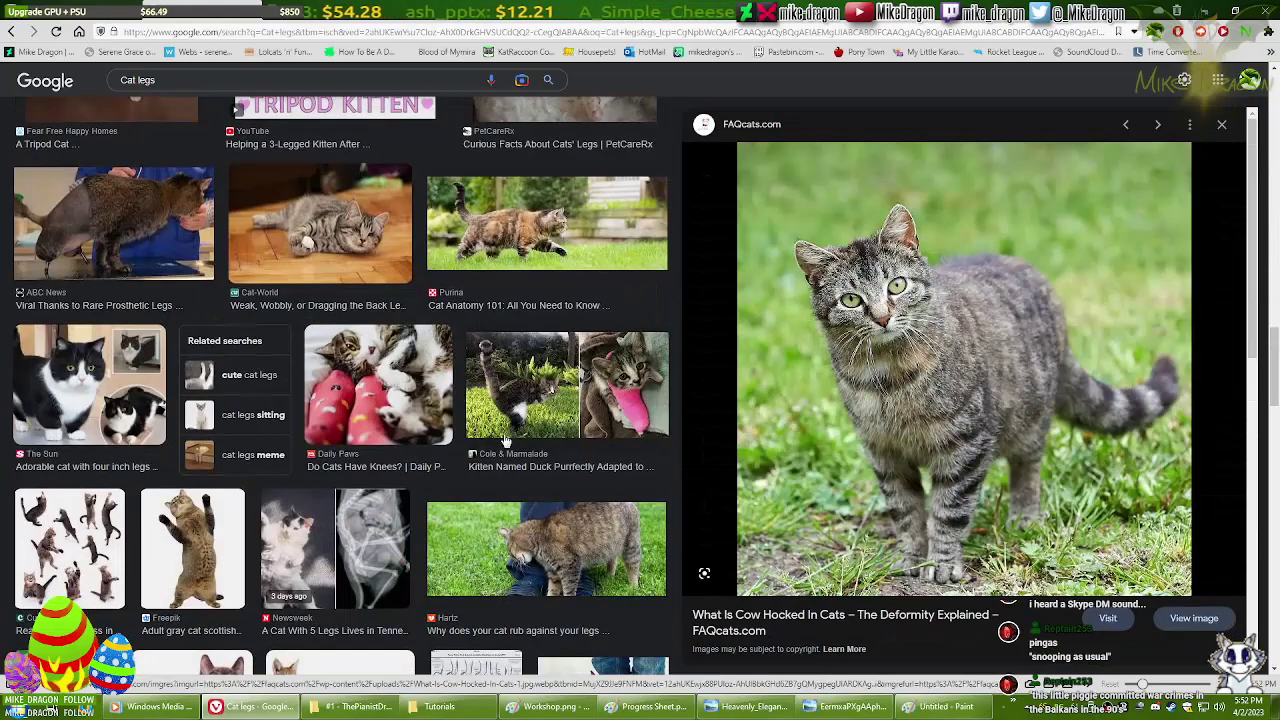
Open the "Fancy Feline Feet" tutorial picture at full size and save it.
click(476, 377)
click(963, 360)
key(ctrl+s)
key(Return)
Find the feline feet tutorial's author on DeviantArt and open their gallery.
key(ctrl+l)
key(BackSpace)
key(super+r)
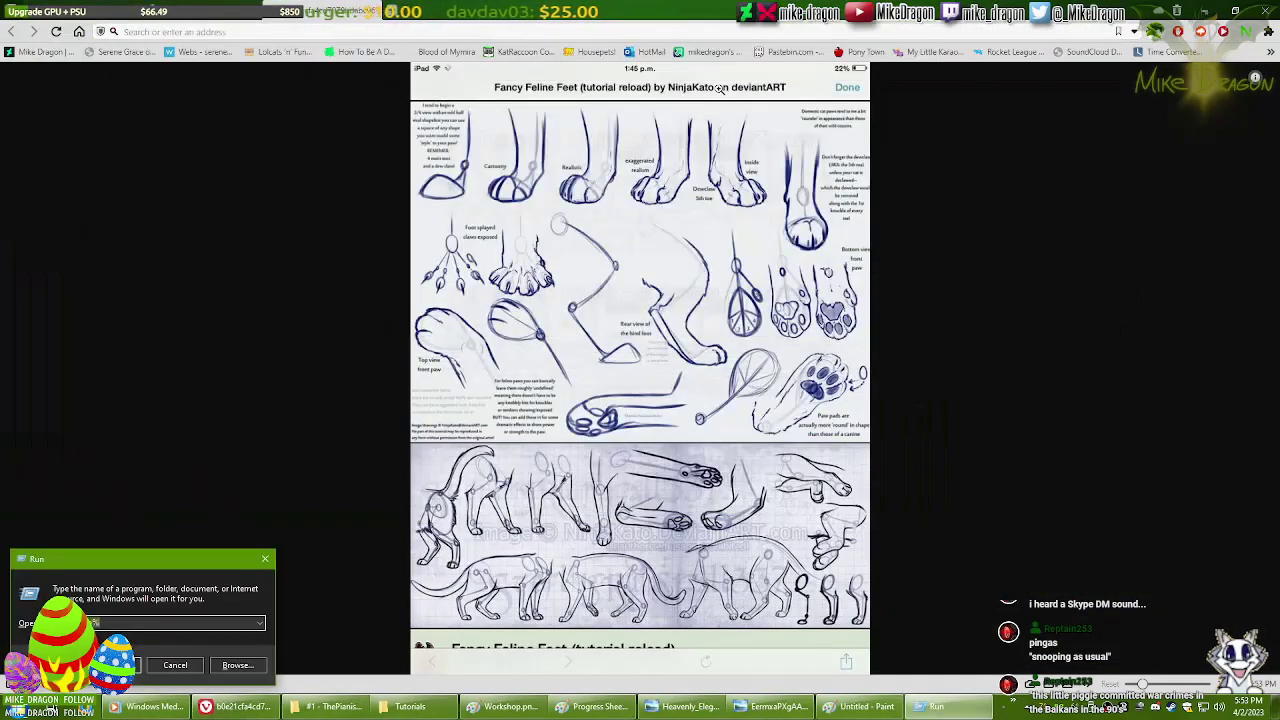
key(Return)
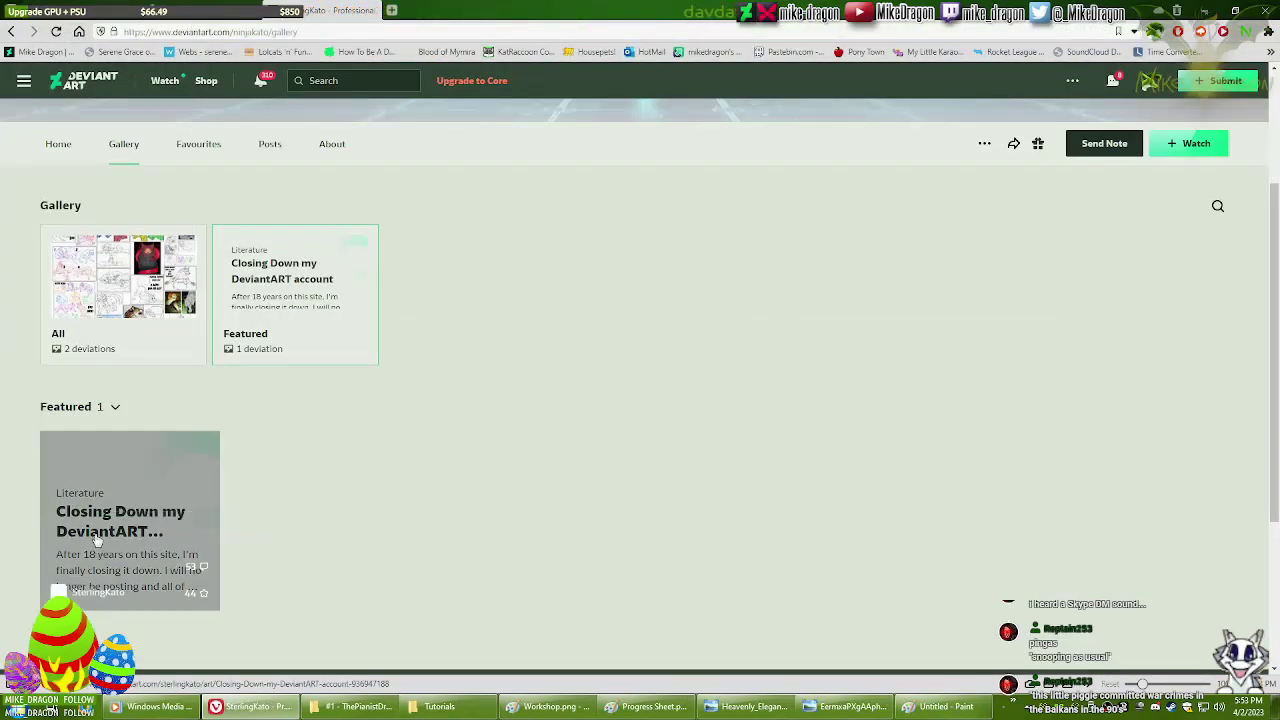
Read the artist's "Closing Down my DeviantART account" post and look through their linked Twitter page.
click(150, 515)
scroll(570, 401, down, 5)
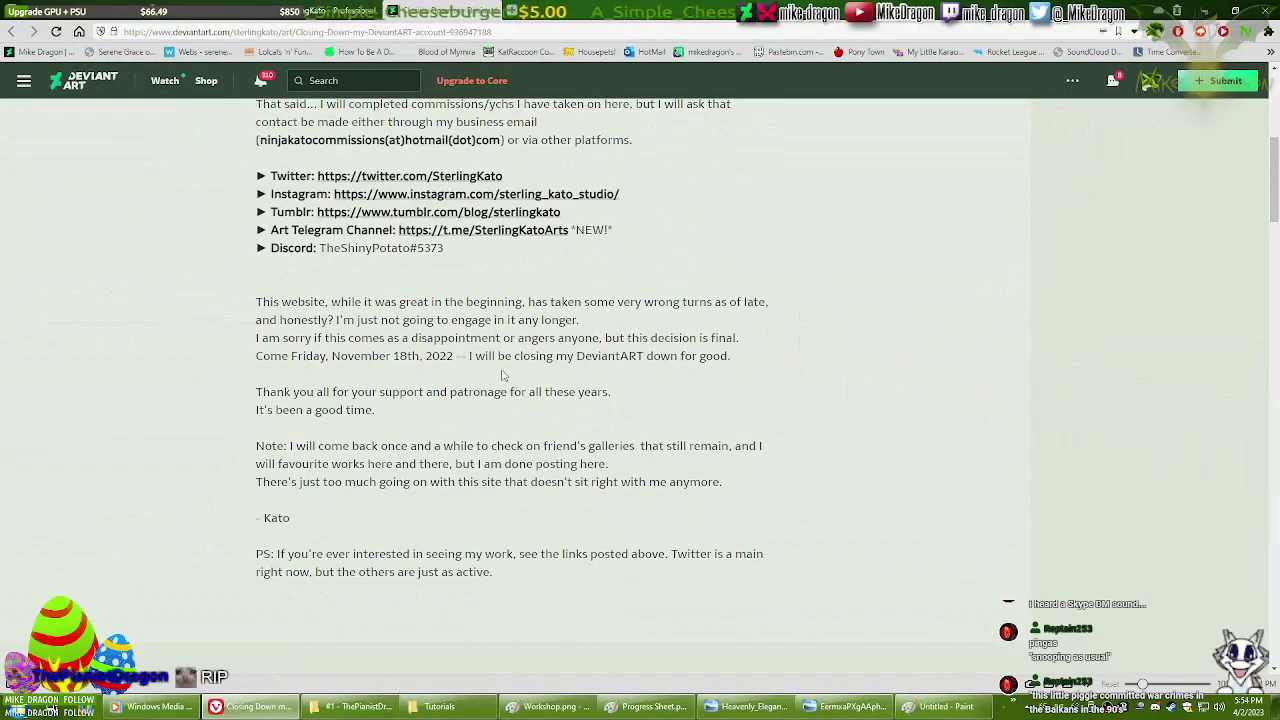
scroll(810, 480, up, 2)
click(409, 376)
scroll(858, 436, down, 5)
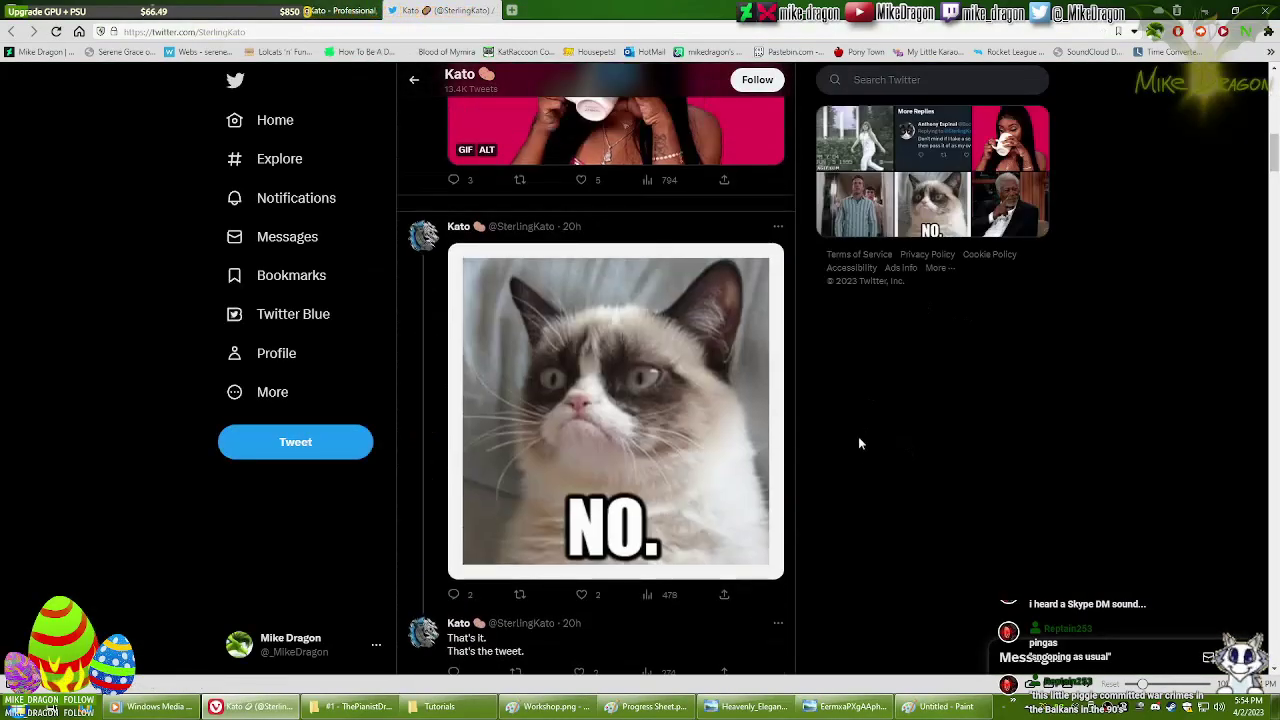
Browse the artist's Twitter feed to the "Retweet from artists!" dragon drawing, save the picture and like the post.
scroll(818, 464, down, 15)
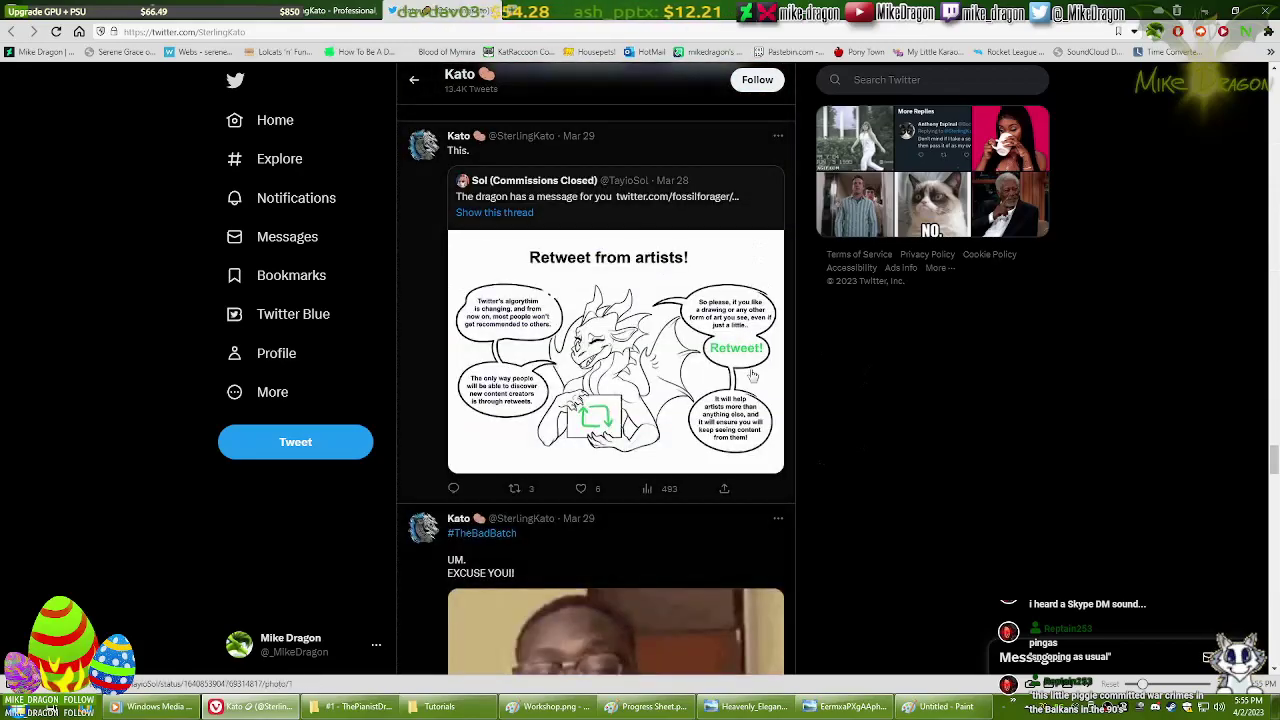
click(755, 382)
key(Escape)
click(641, 390)
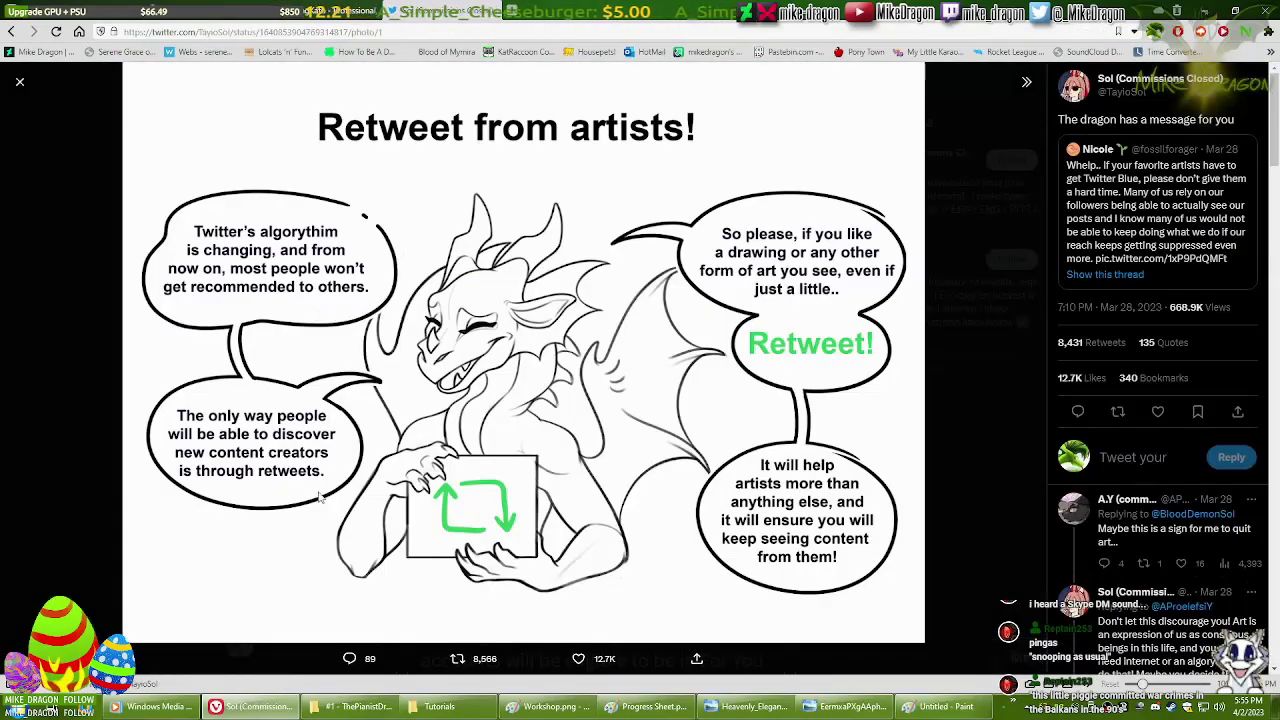
right_click(600, 292)
click(690, 405)
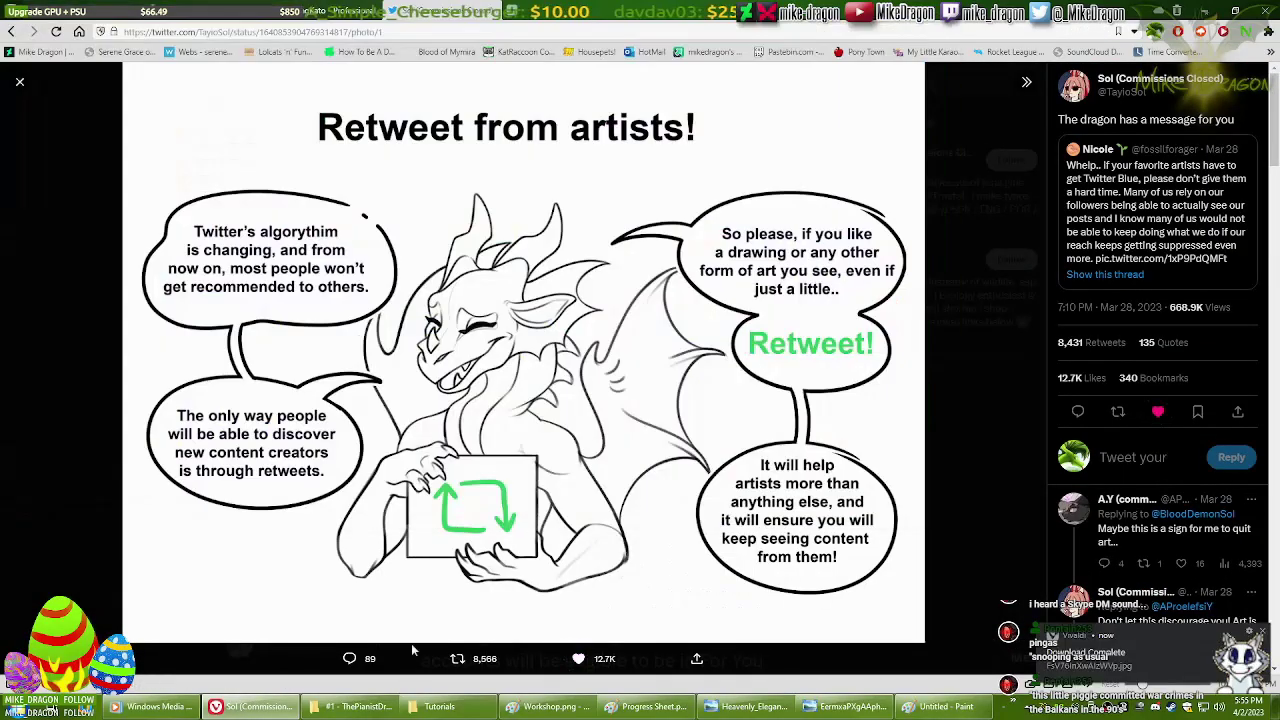
key(alt+Left)
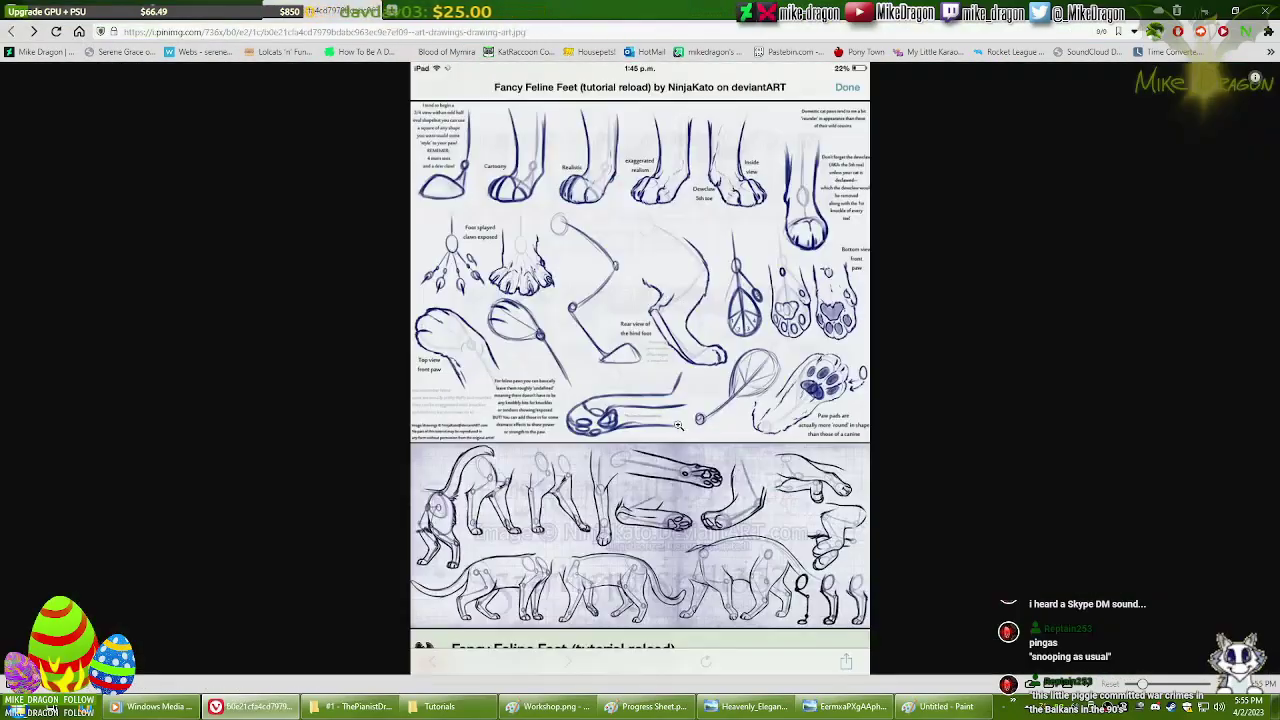
Save the "Fancy Feline Feet" tutorial picture as "Cat feet" and close its page.
key(ctrl+s)
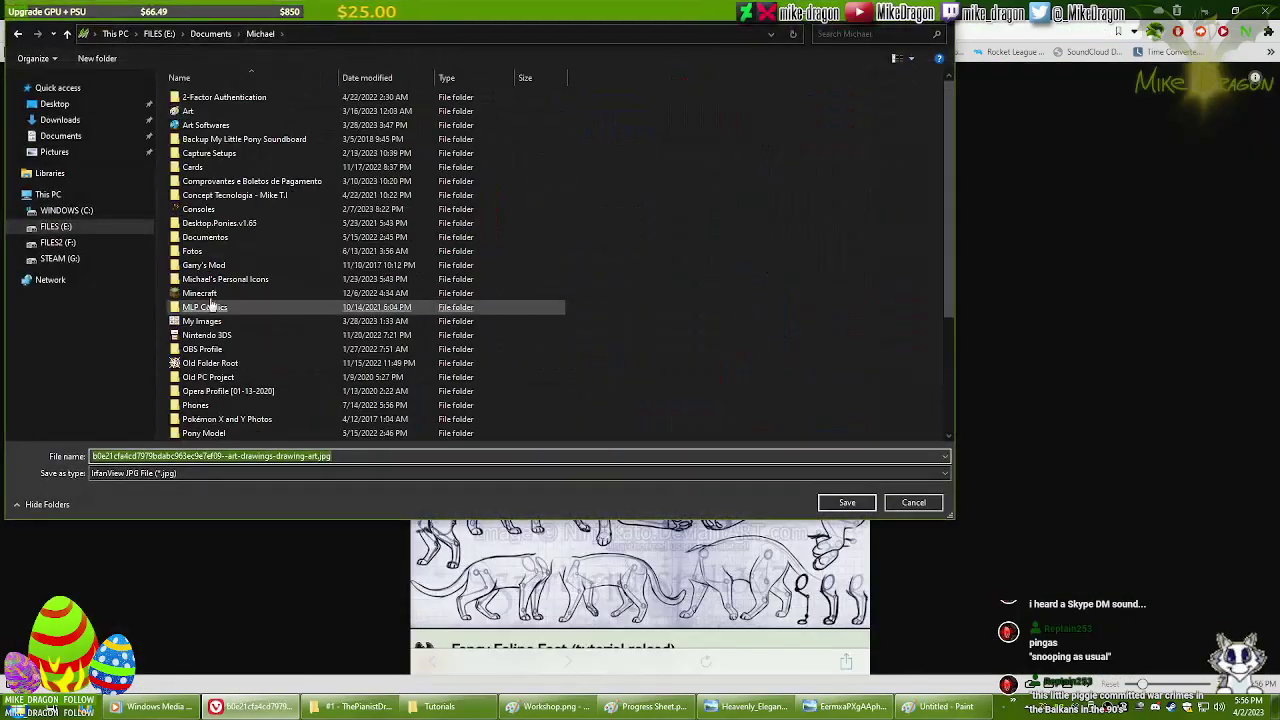
text(Cat feet)
key(Return)
key(ctrl+w)
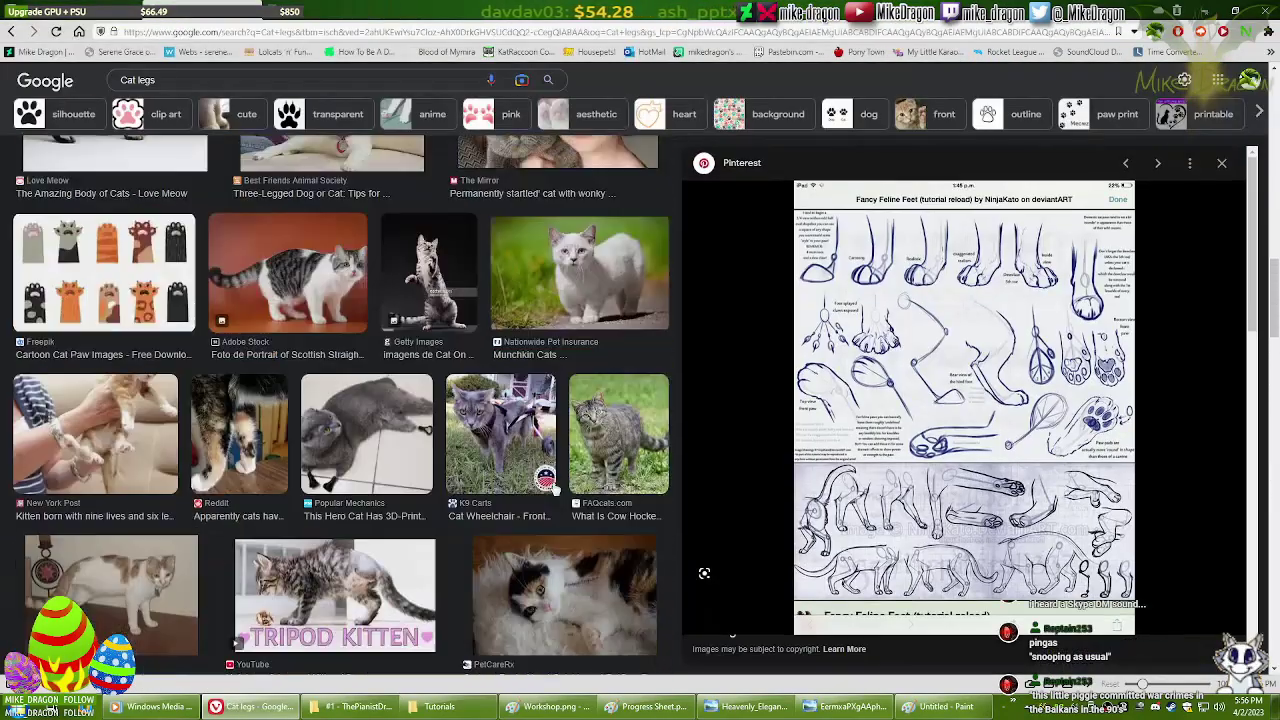
Study a walking-cat profile photo and its related images in the cat legs results, and return to the Workshop drawing in Paint.
click(268, 270)
scroll(1000, 400, down, 5)
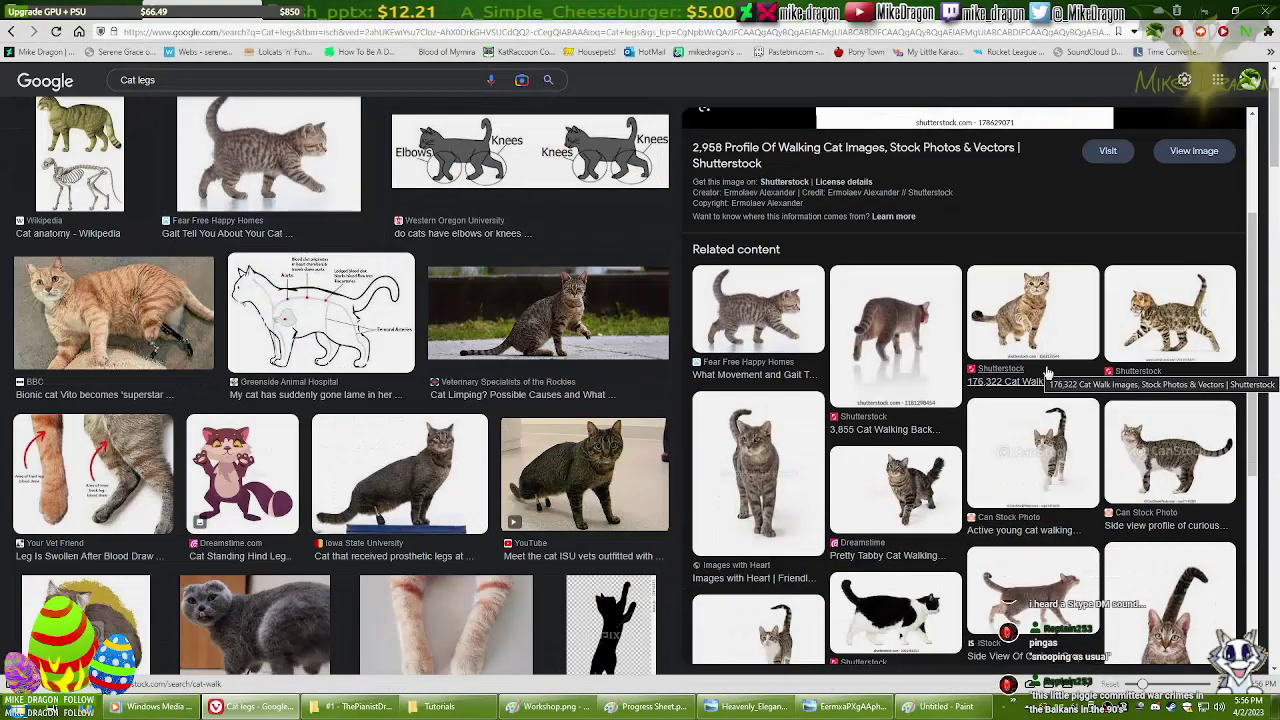
click(230, 706)
click(550, 706)
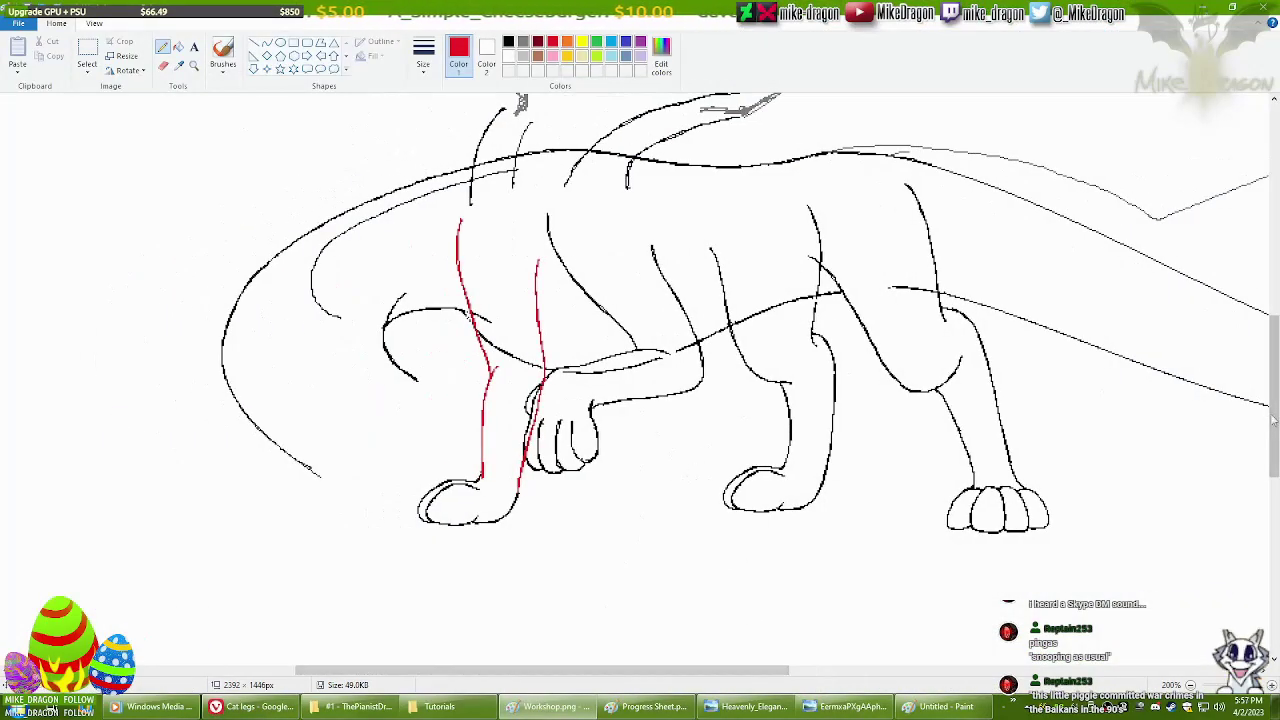
Copy the dragon's forequarters from the Progress Sheet into the untitled Paint window and return to the Workshop drawing.
scroll(1234, 424, down, 3)
drag(656, 386, 766, 498)
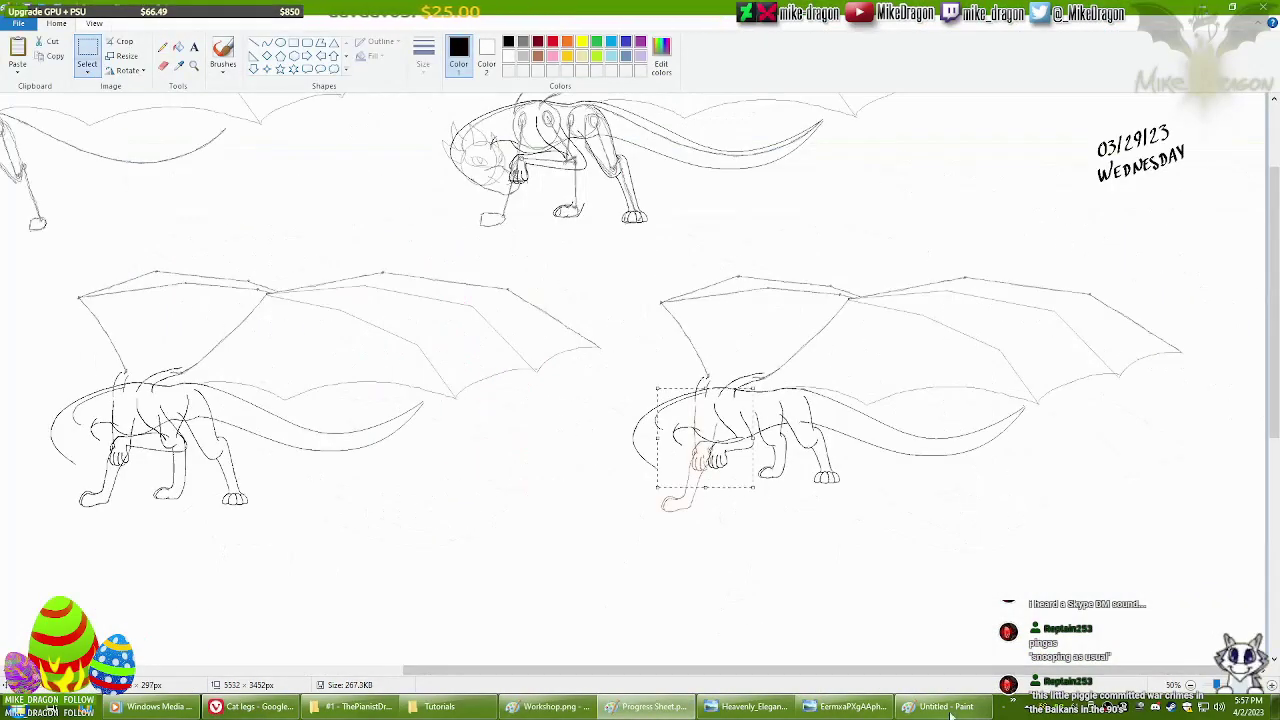
key(ctrl+c)
click(940, 706)
key(ctrl+v)
key(alt+Tab)
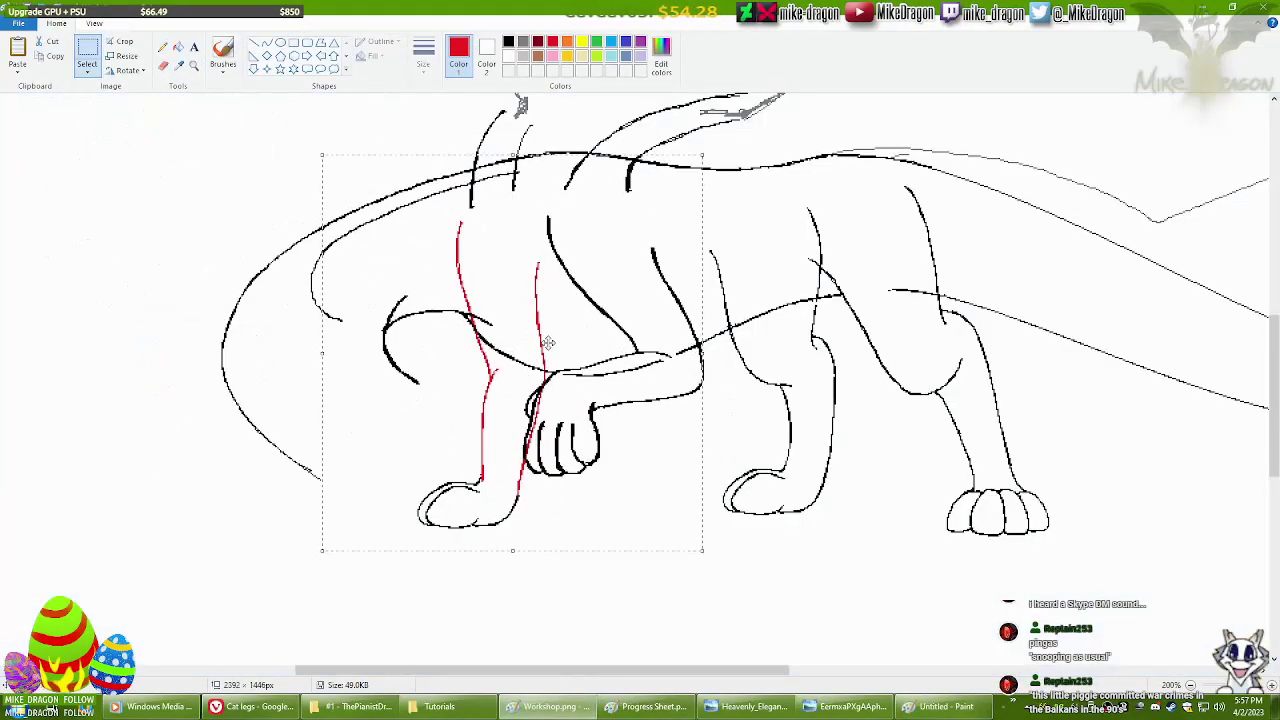
scroll(604, 394, down, 2)
scroll(425, 526, up, 1)
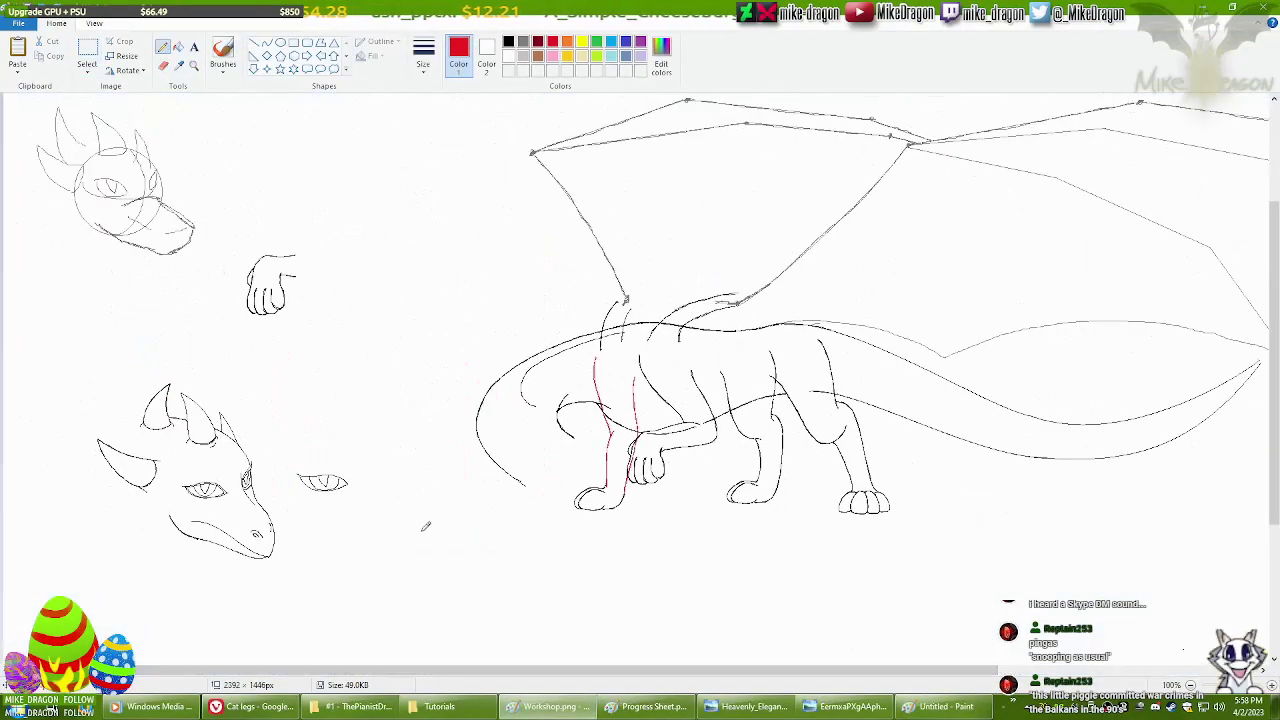
key(ctrl+v)
drag(150, 190, 581, 432)
key(ctrl+z)
Place a copy of the current dragon with the red foreleg below the earlier stages in the Progress Sheet.
scroll(1120, 309, right, 5)
scroll(1120, 309, down, 2)
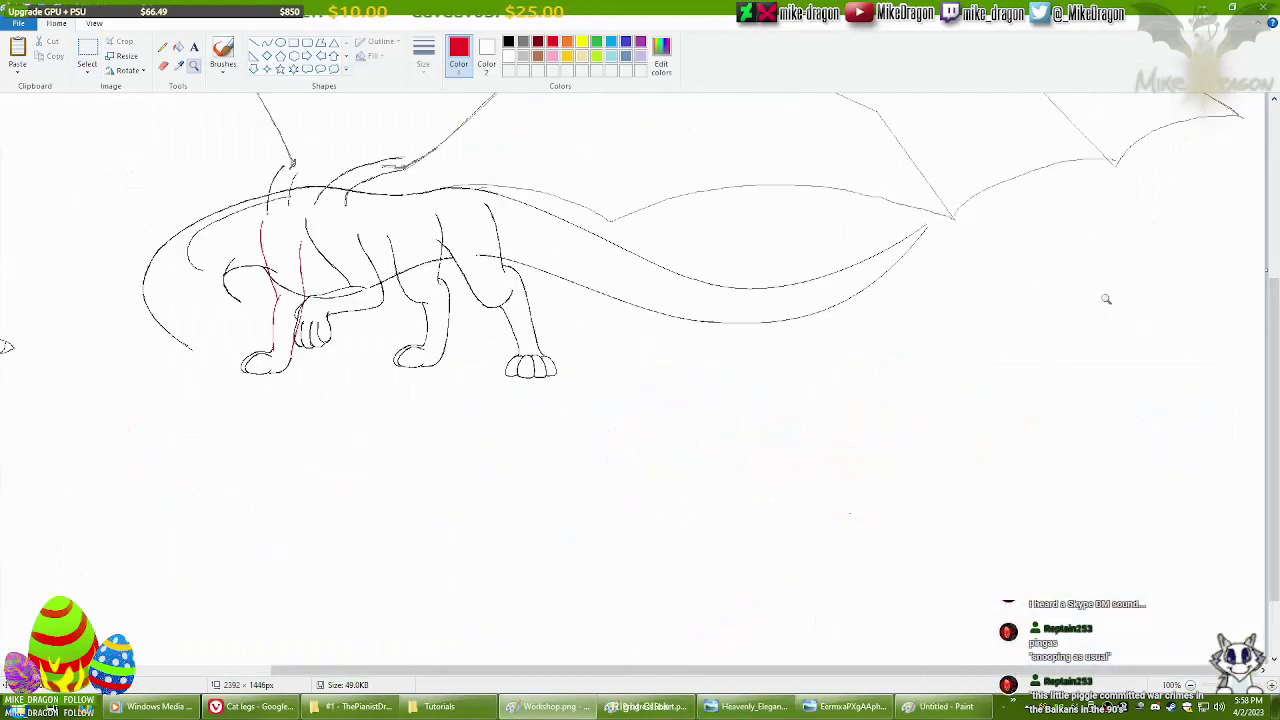
scroll(148, 164, up, 3)
scroll(251, 126, down, 1)
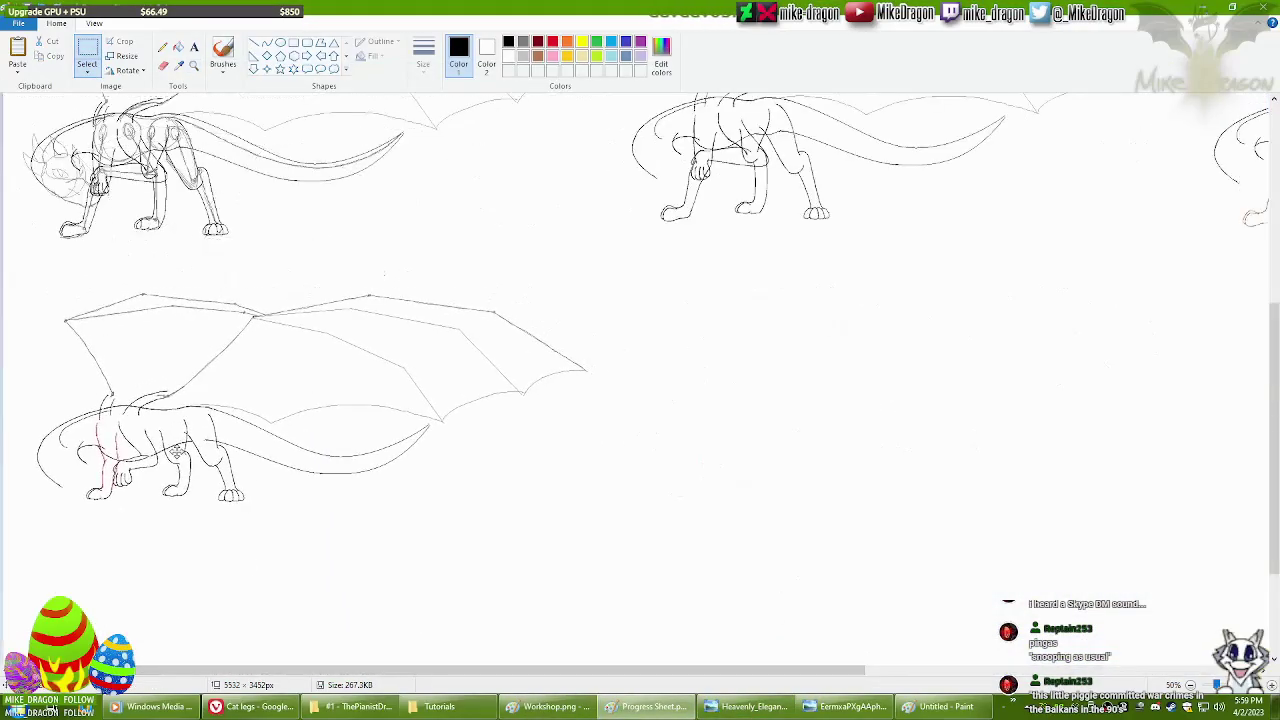
drag(612, 504, 30, 268)
scroll(194, 104, up, 1)
Shorten the Workshop dragon's body by selecting its hindquarters and tail and shifting them toward the forelegs.
mouse_move(536, 390)
mouse_down()
mouse_move(380, 470)
mouse_move(550, 395)
mouse_up()
drag(700, 500, 670, 500)
scroll(762, 314, left, 3)
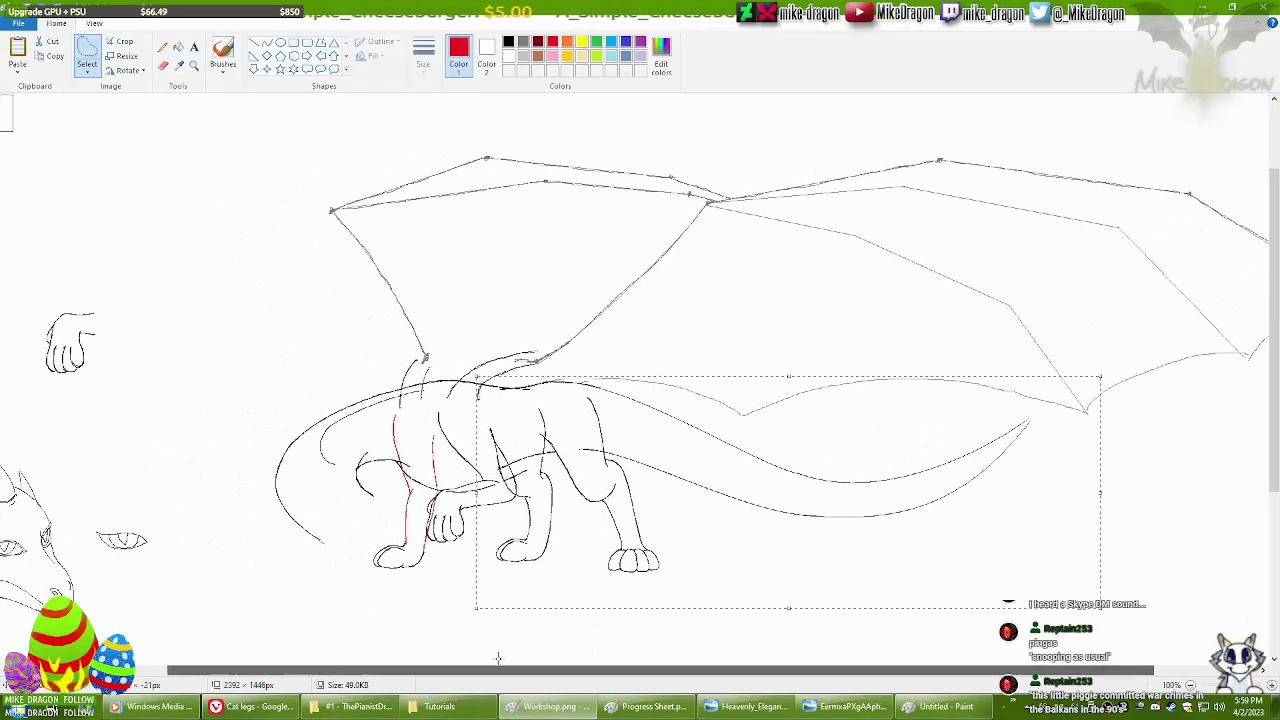
key(Right)
key(Right)
key(Right)
key(Right)
key(Right)
key(Left)
key(Left)
key(Left)
key(Left)
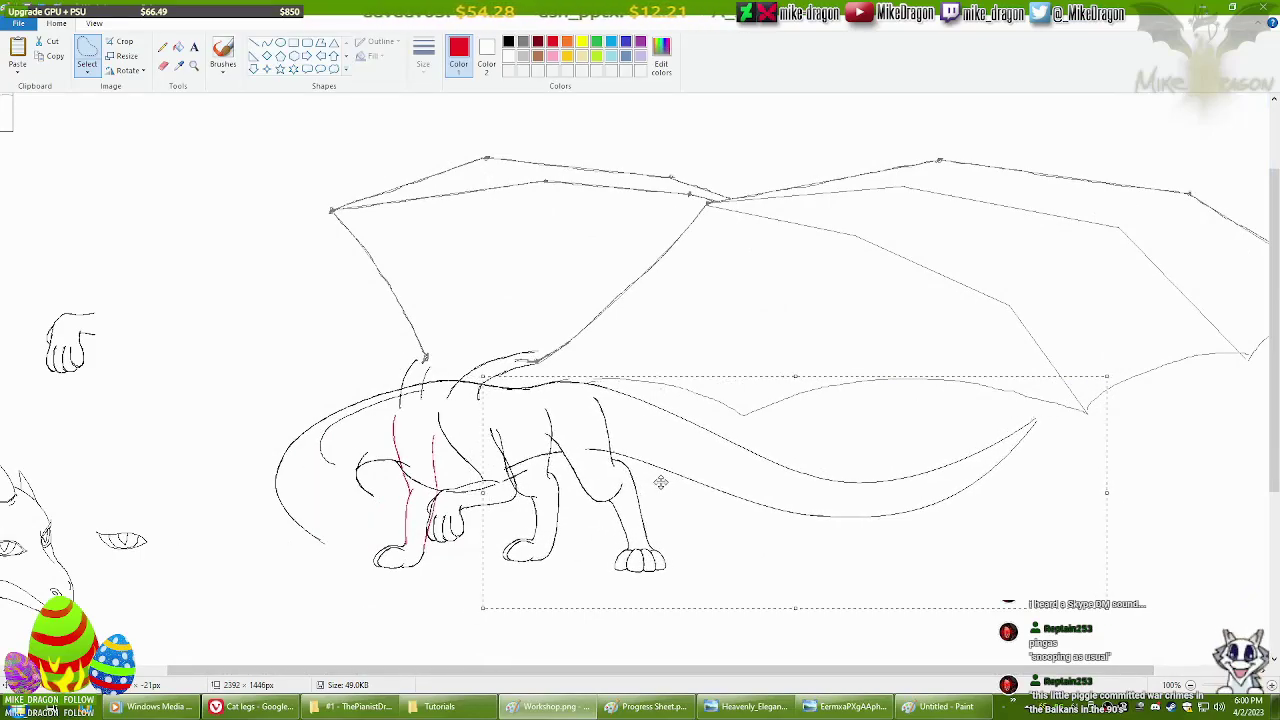
Draw a red belly curve from the raised foreleg to the front of the near hind thigh.
click(194, 65)
click(511, 459)
drag(540, 440, 738, 362)
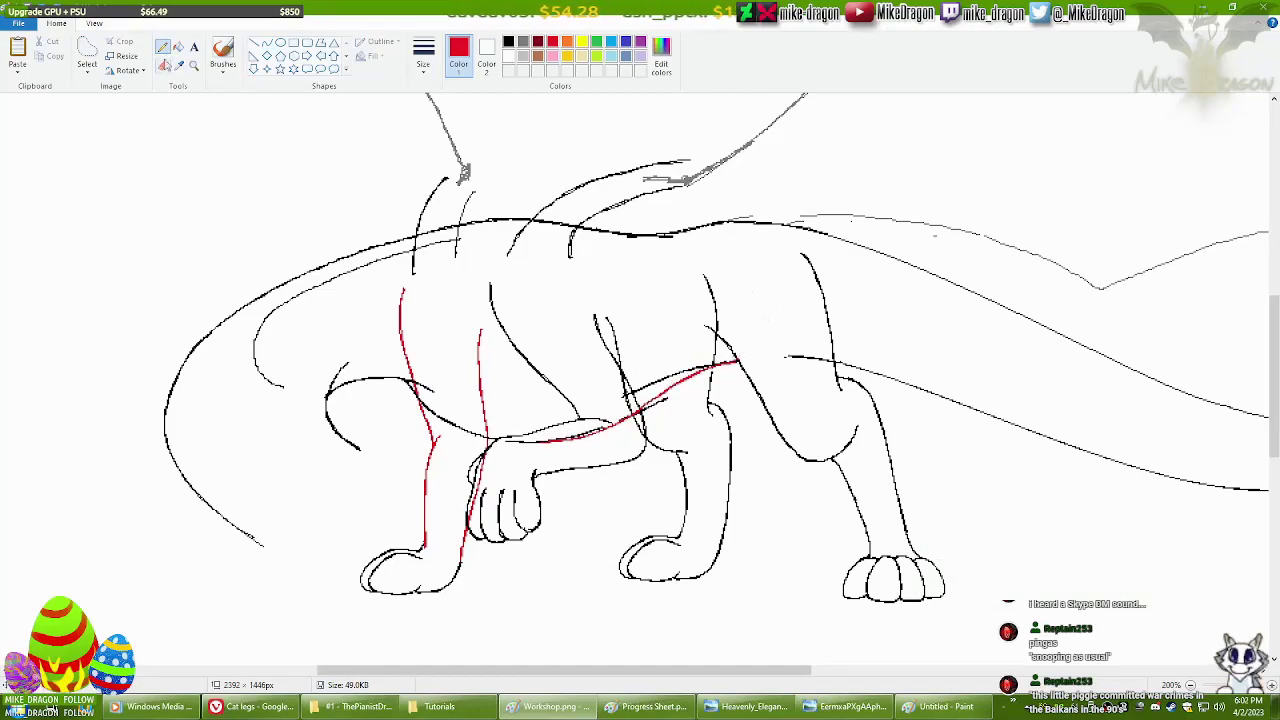
Erase the old black belly line around the new curve and extend the red line to the tail's underside.
click(163, 65)
click(508, 41)
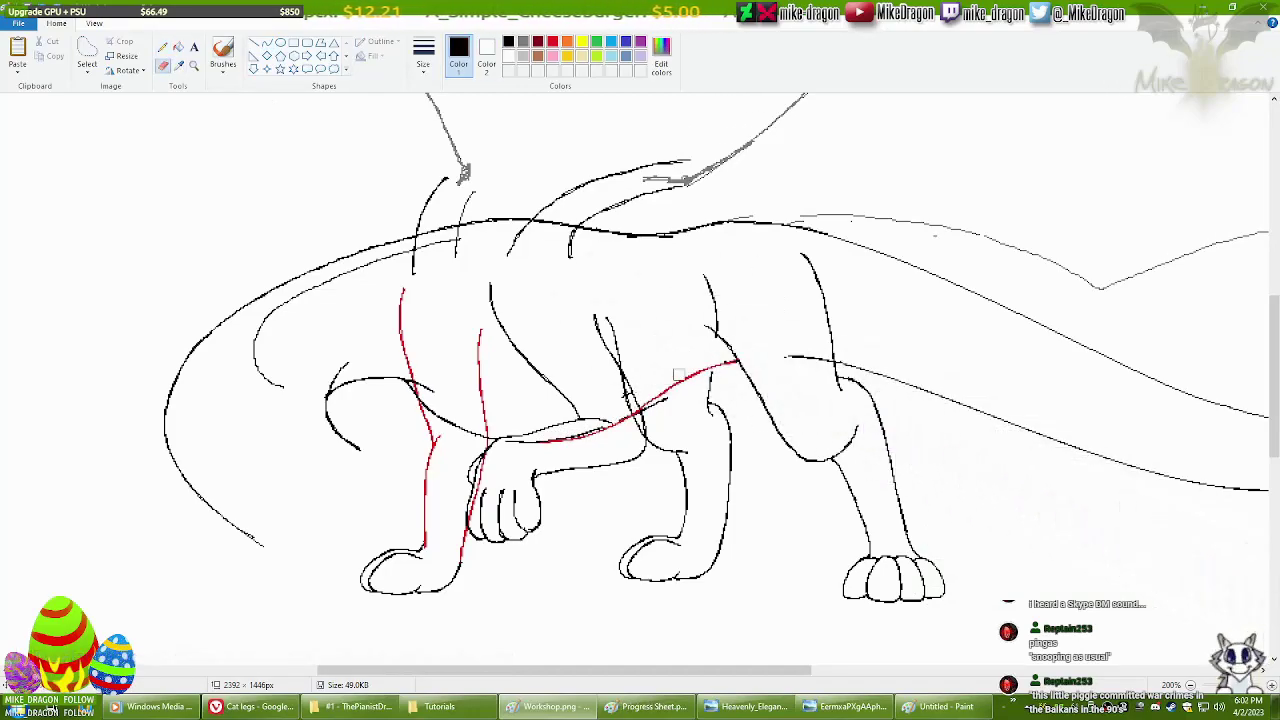
scroll(662, 554, down, 2)
scroll(689, 517, up, 2)
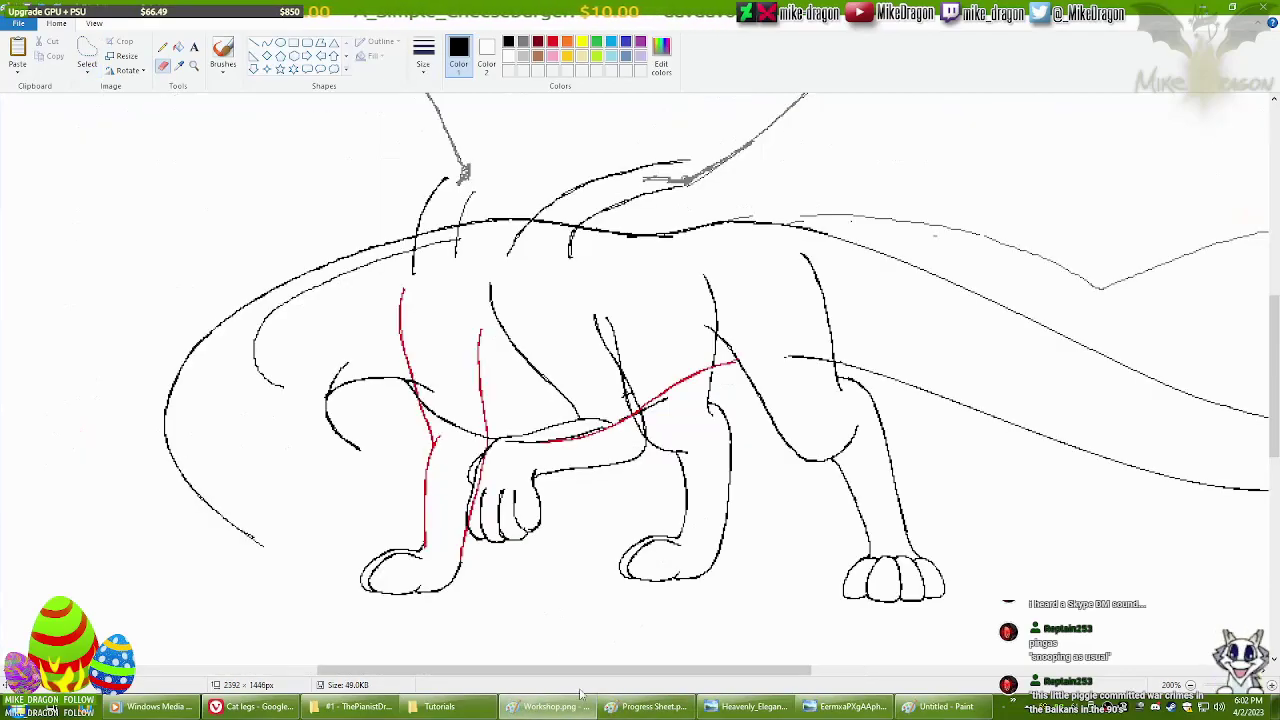
scroll(700, 540, down, 2)
scroll(748, 565, up, 2)
key(p)
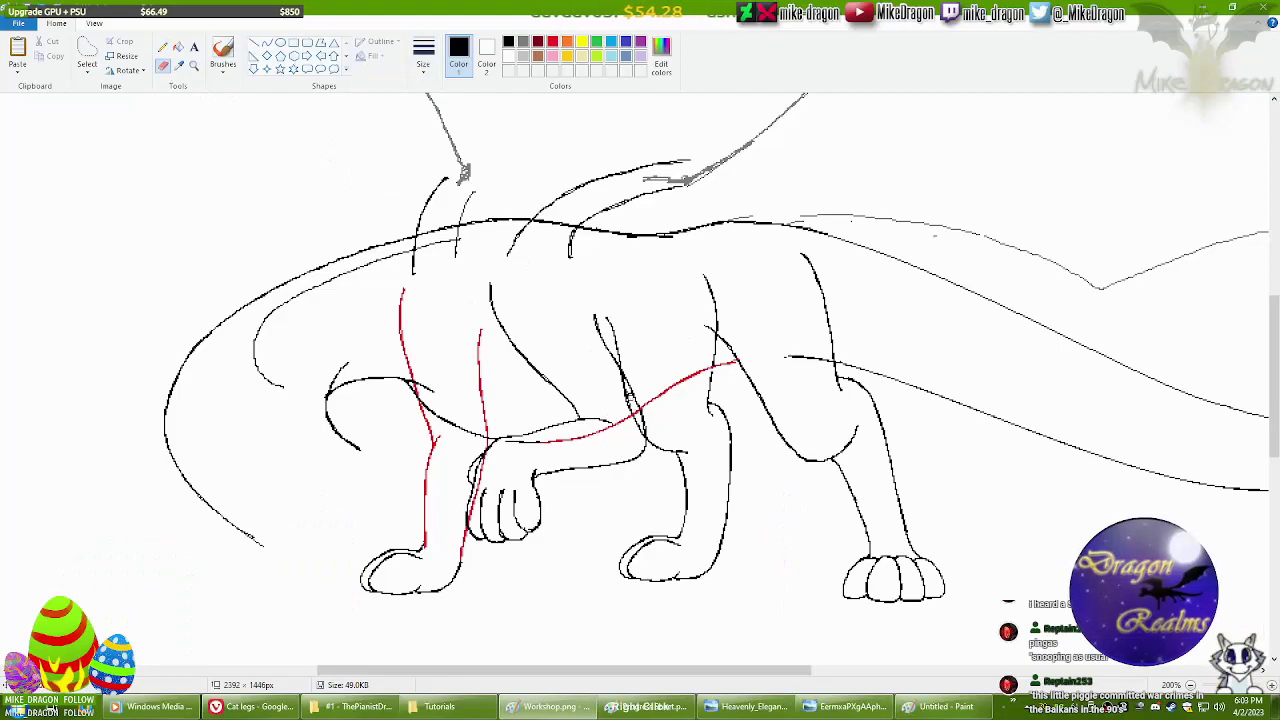
key(p)
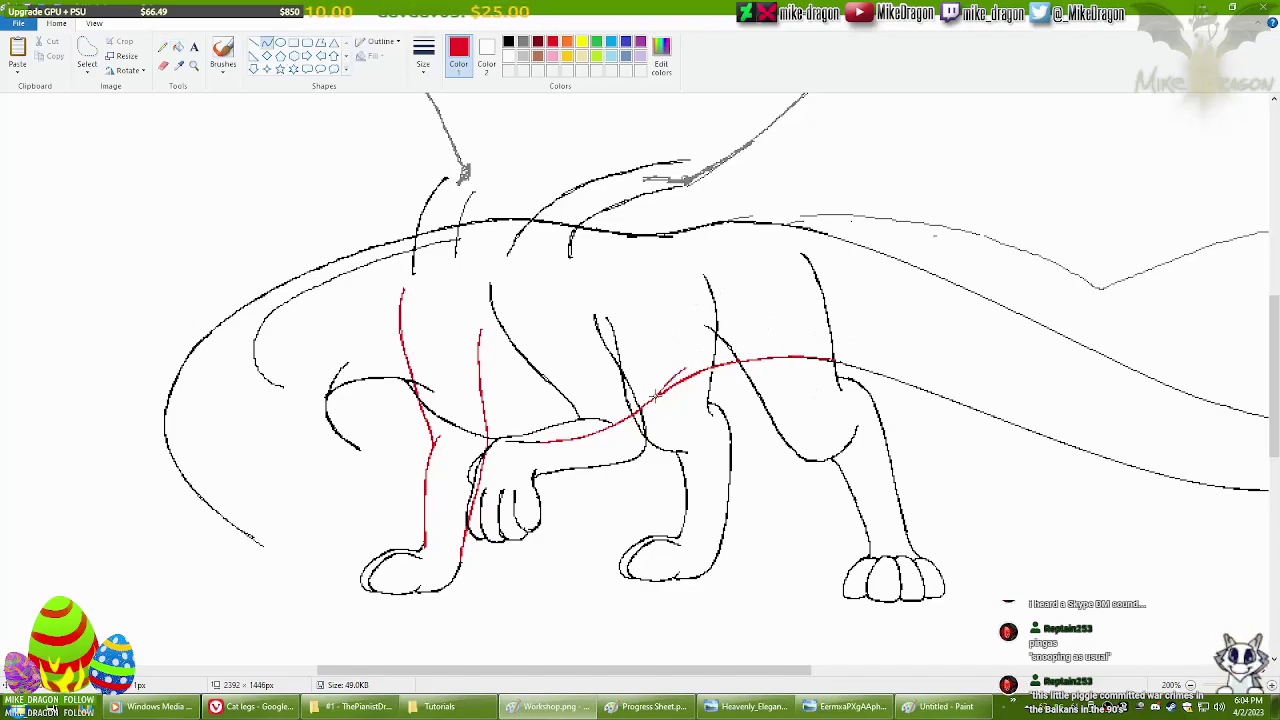
Clean up the belly line behind the raised foreleg by recolouring that section yellow and back to red.
key(e)
drag(626, 406, 655, 395)
key(p)
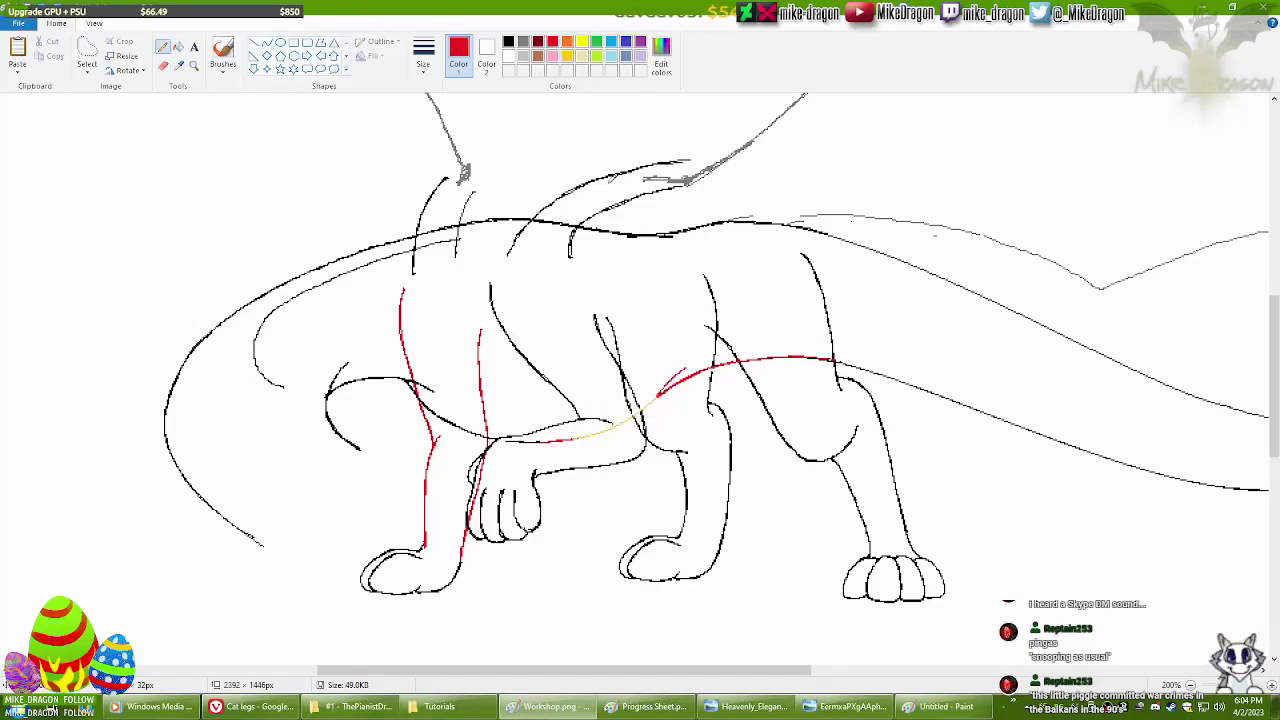
click(582, 41)
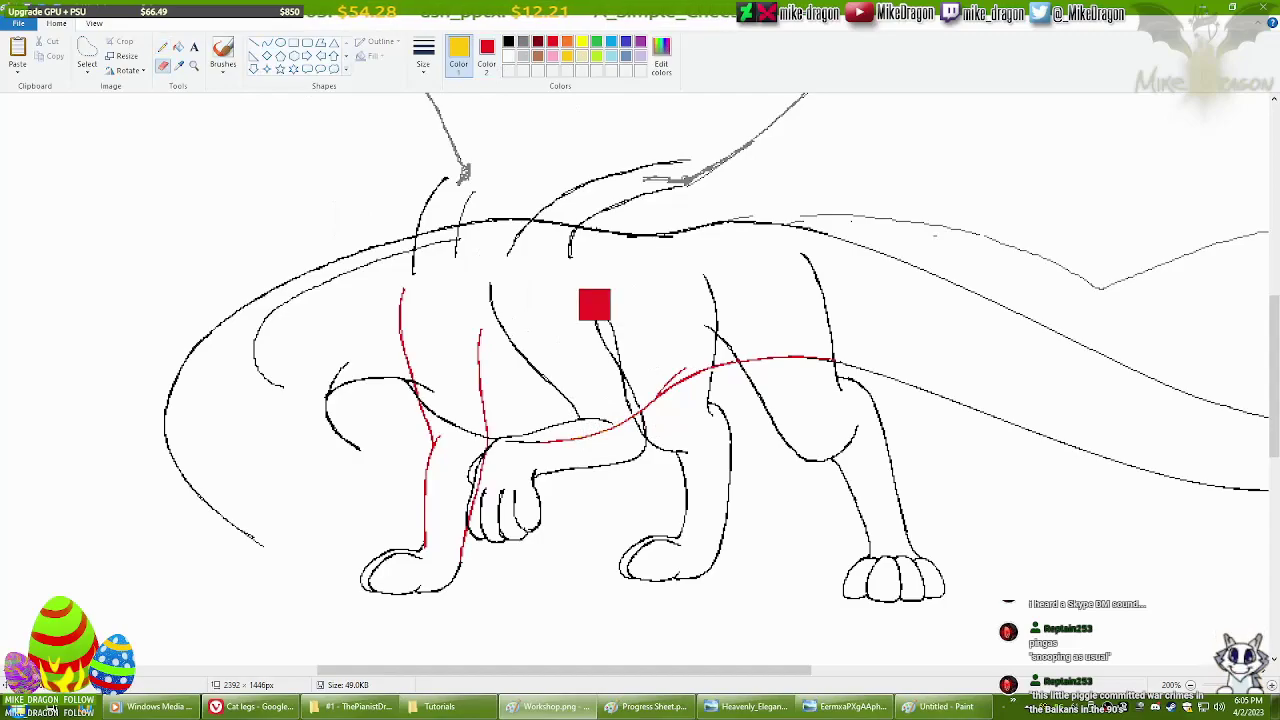
scroll(710, 505, down, 1)
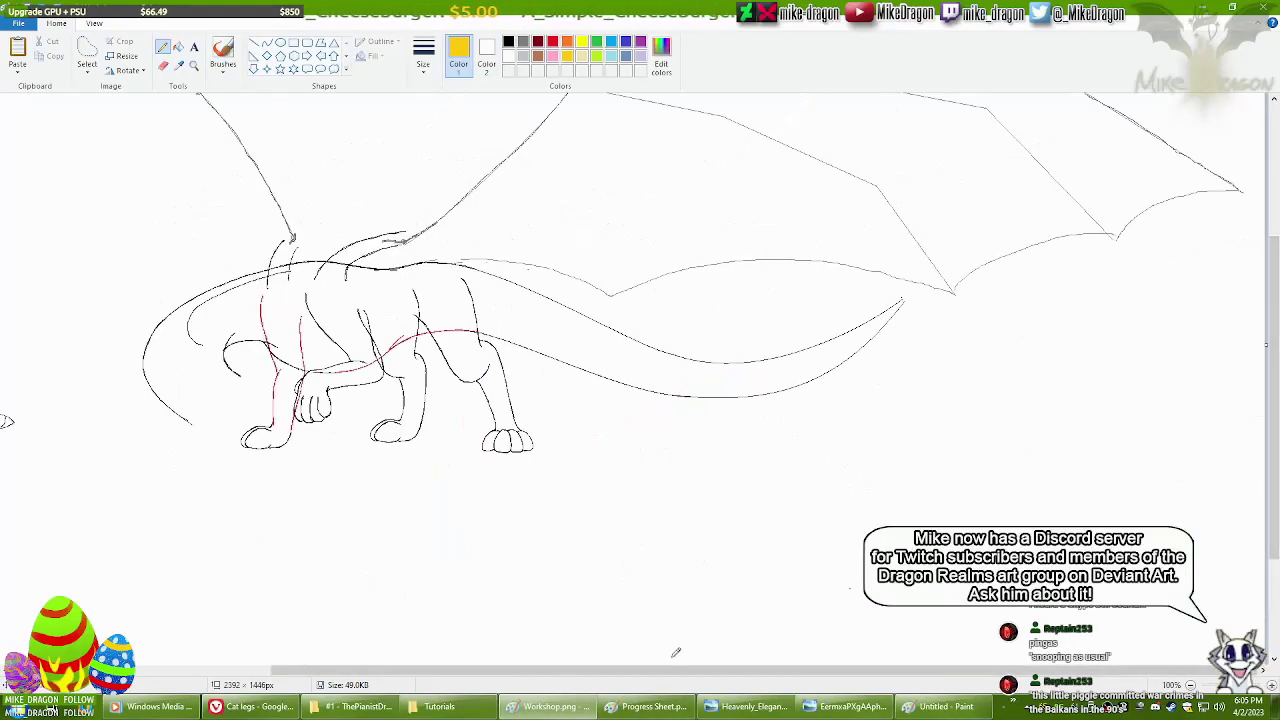
Copy the dragon into a new Paint window and erase the overlapping belly and foreleg lines there.
click(87, 55)
scroll(379, 567, up, 2)
key(e)
mouse_move(421, 466)
mouse_down()
mouse_move(609, 430)
mouse_move(912, 336)
mouse_up()
click(508, 41)
key(e)
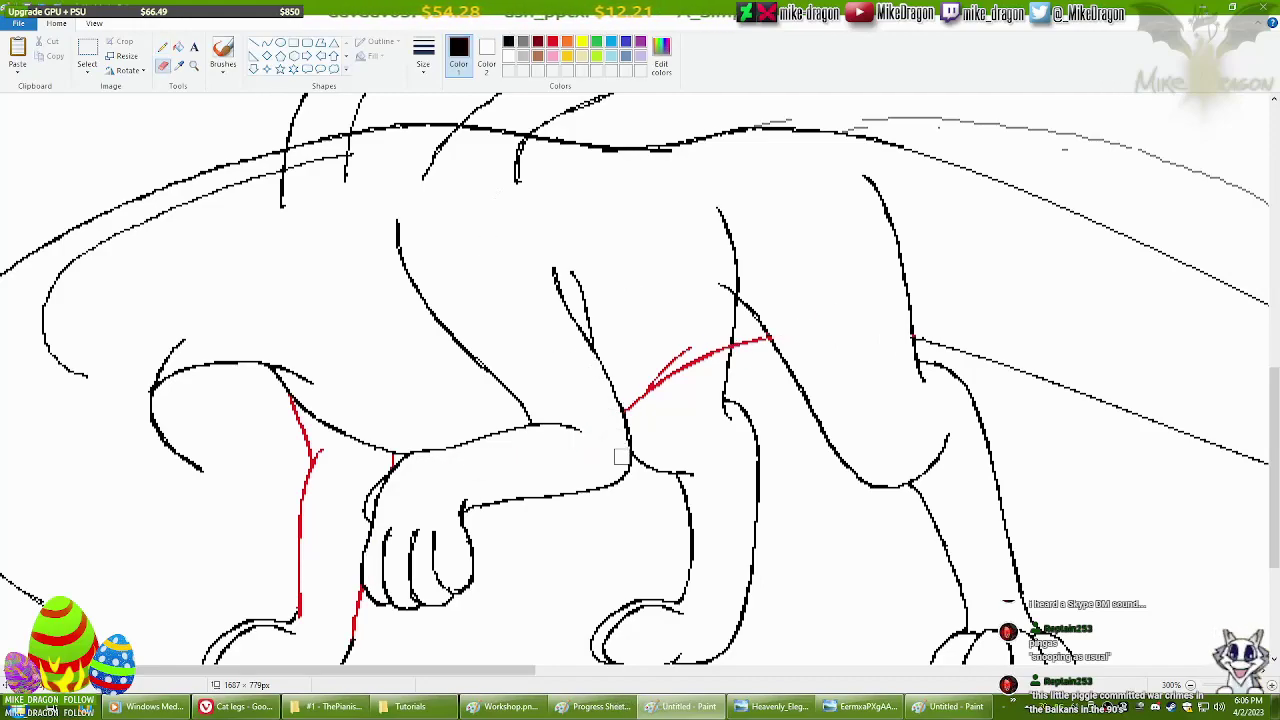
drag(574, 272, 599, 335)
Turn the remaining red belly and foreleg lines black in the copied dragon.
click(552, 41)
drag(531, 369, 305, 500)
scroll(864, 602, down, 2)
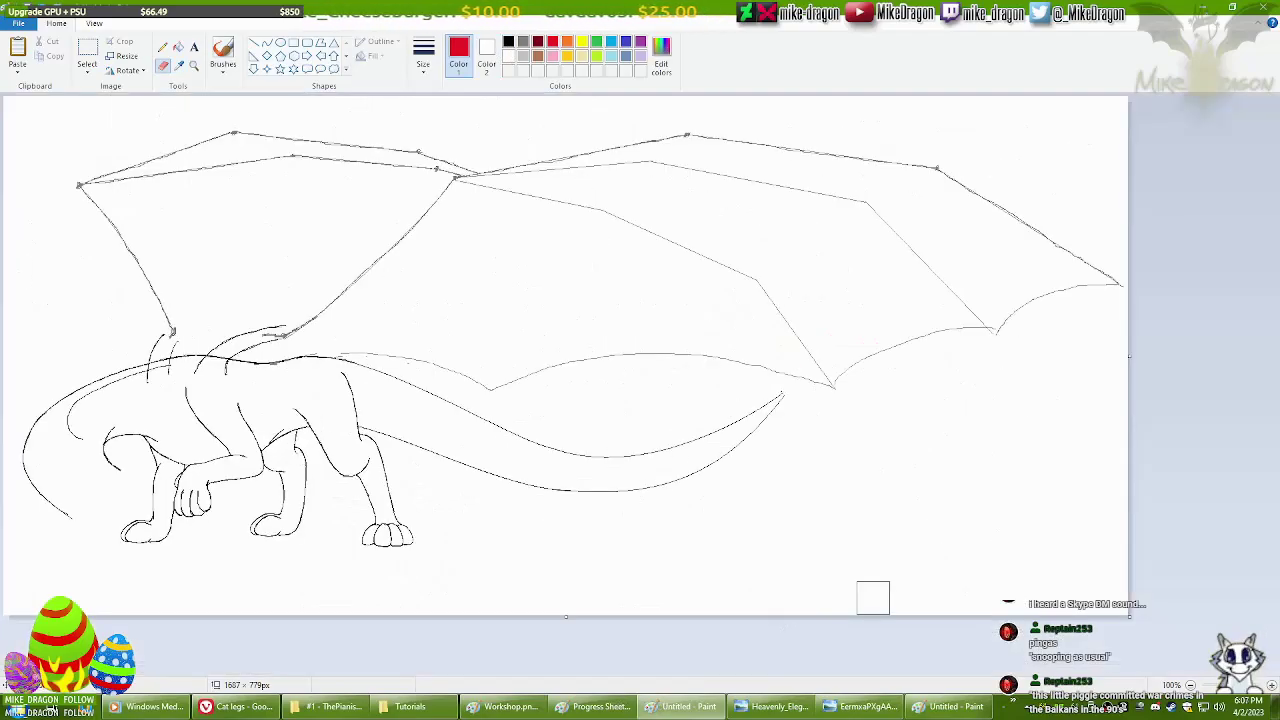
Paste the earlier dragon version from the Progress Sheet over the cleaned copy and toggle between both to compare their proportions.
key(alt+Tab)
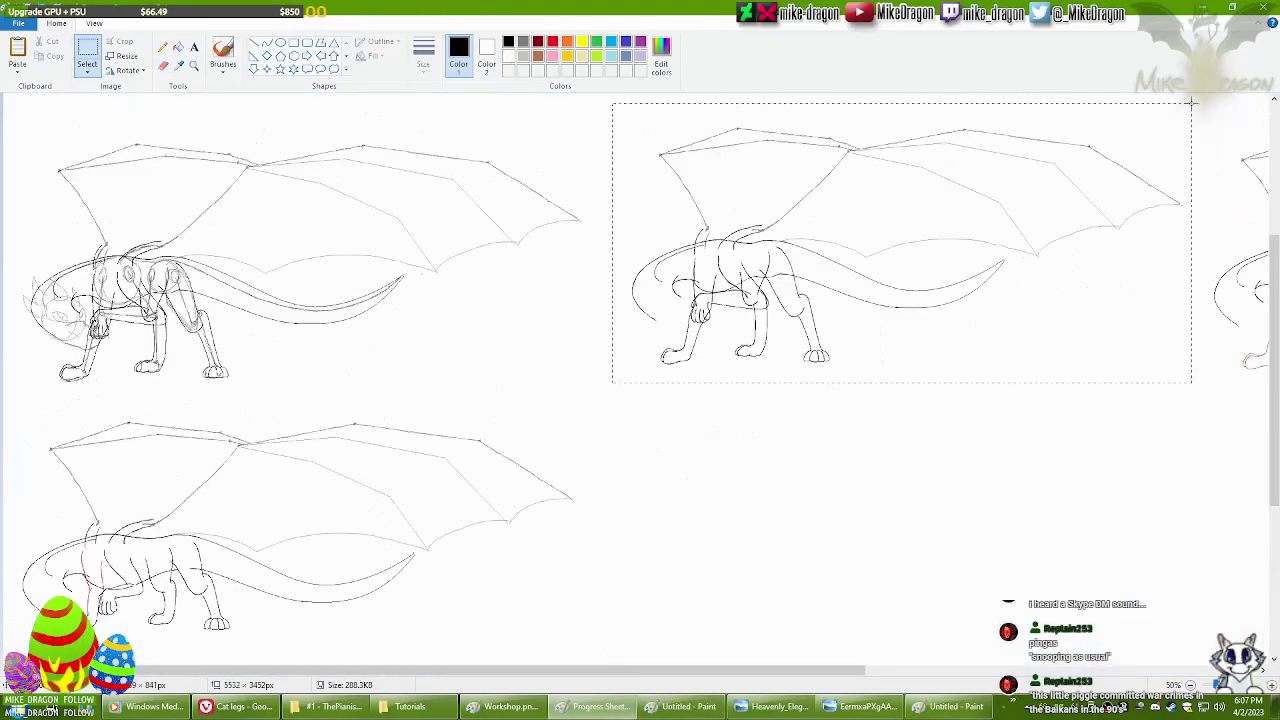
key(alt+Tab)
key(ctrl+v)
click(87, 70)
click(57, 191)
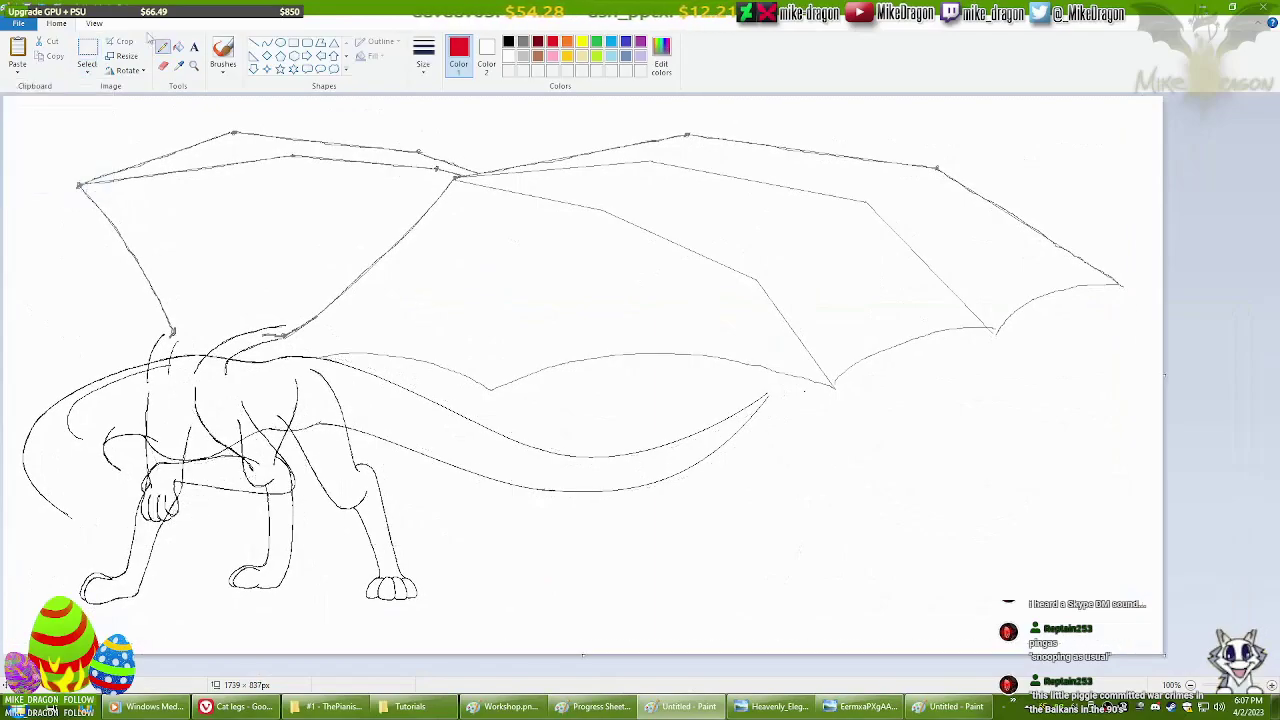
key(ctrl+z)
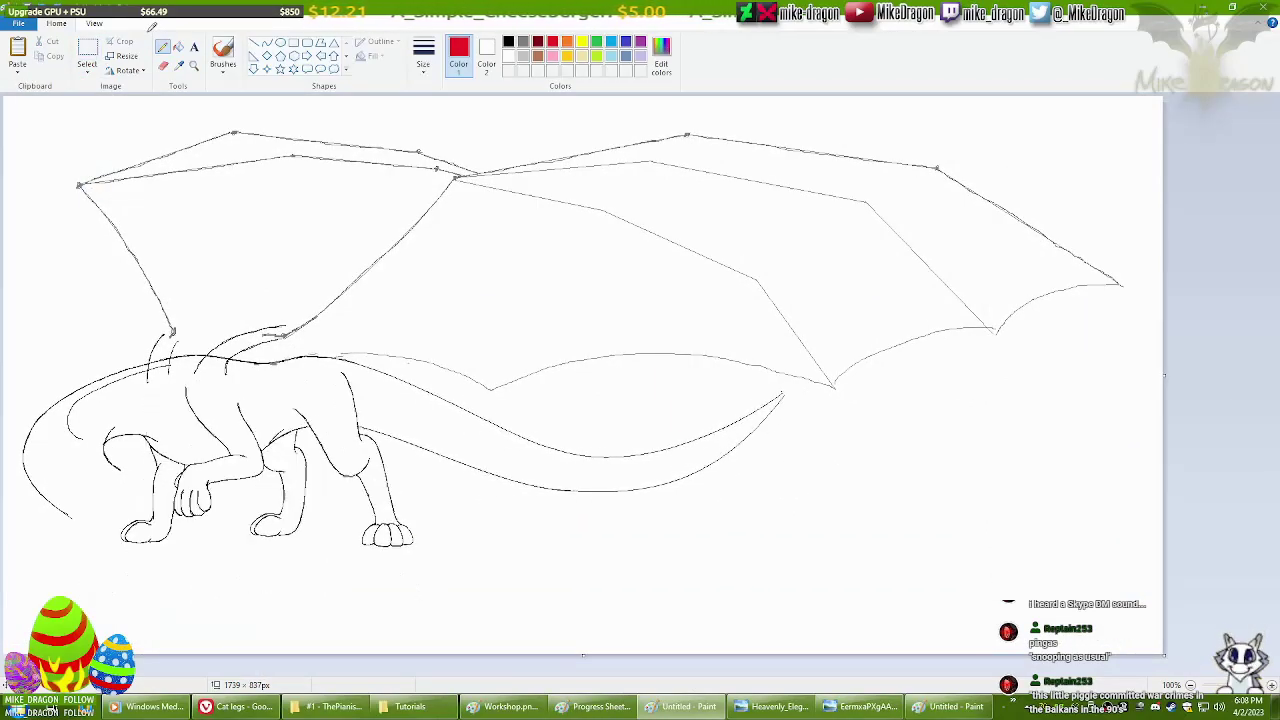
key(ctrl+y)
Draw a red curve along the Workshop dragon's upper back from the shoulders to the mid-back.
scroll(465, 567, up, 4)
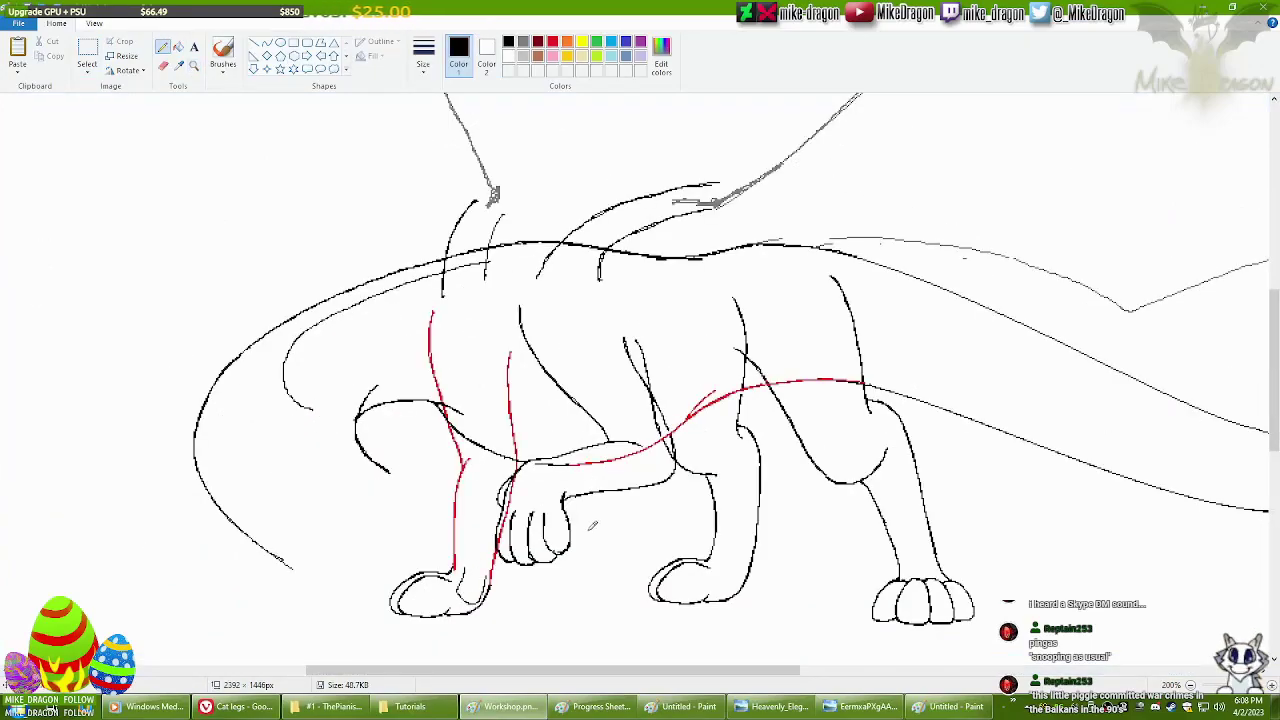
scroll(555, 635, right, 5)
scroll(634, 618, left, 5)
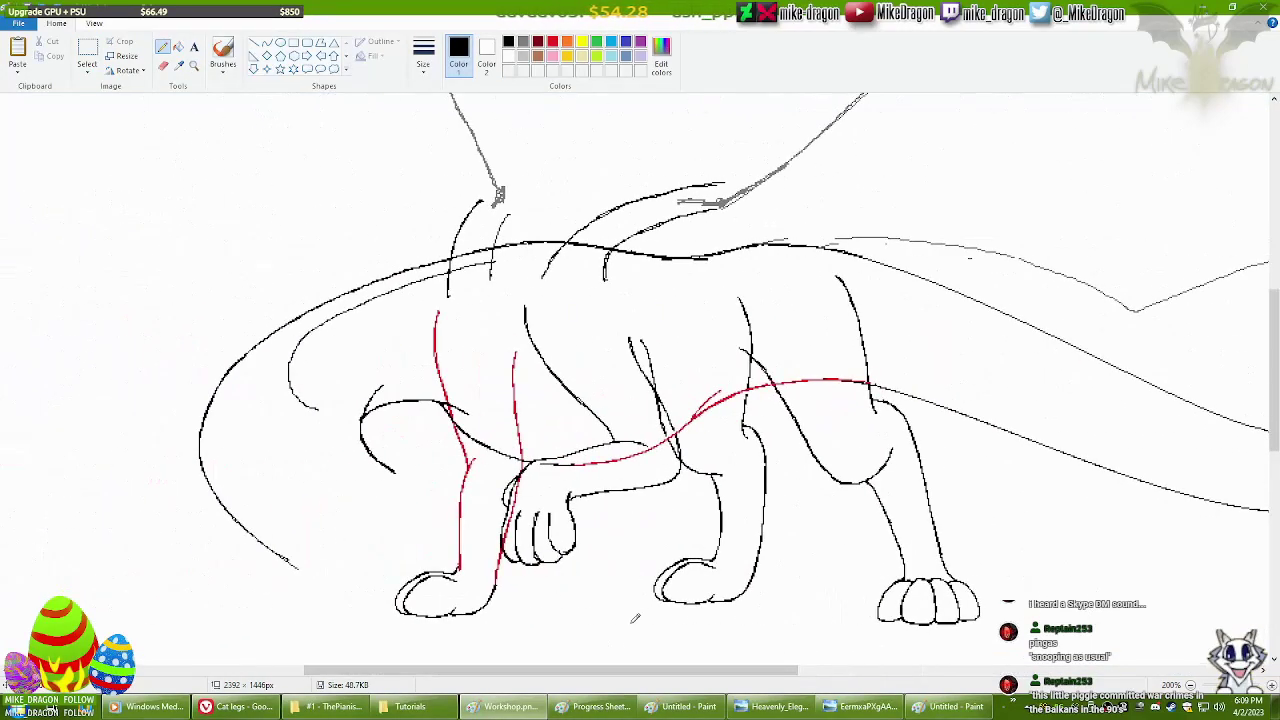
scroll(775, 246, down, 4)
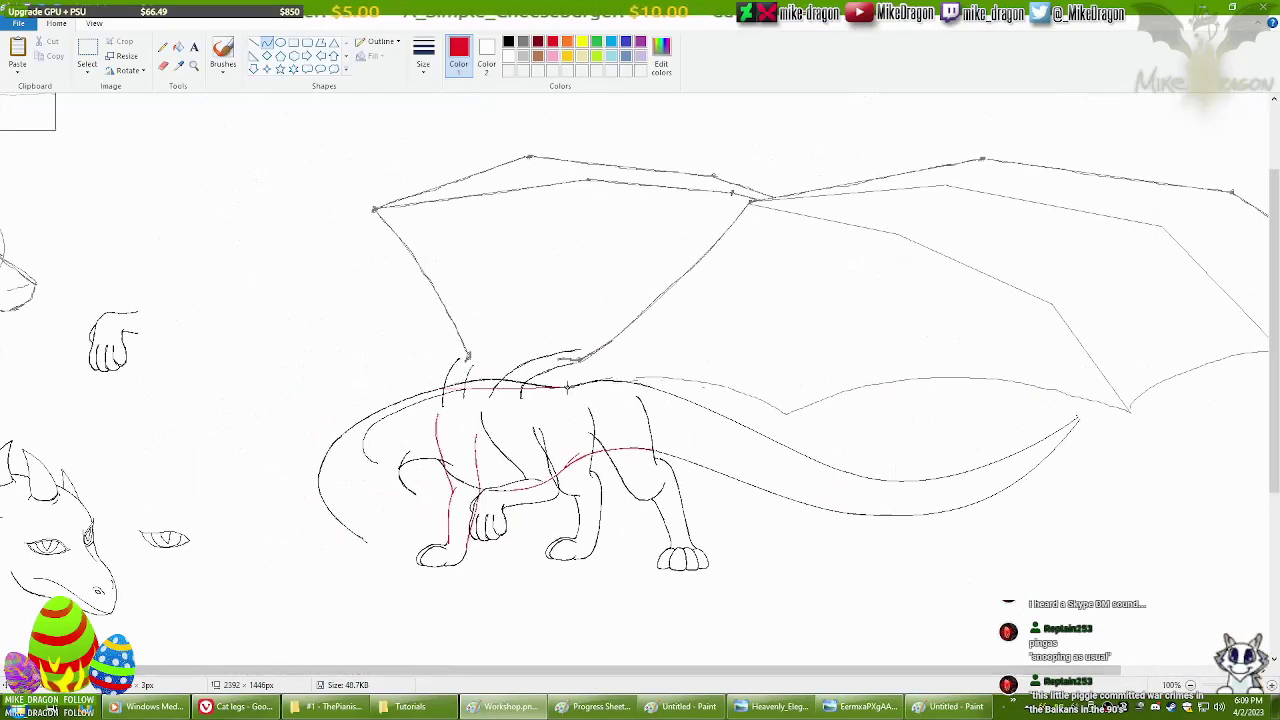
drag(560, 384, 514, 373)
Try a blue curve over the upper back line behind the wing base.
scroll(466, 130, up, 1)
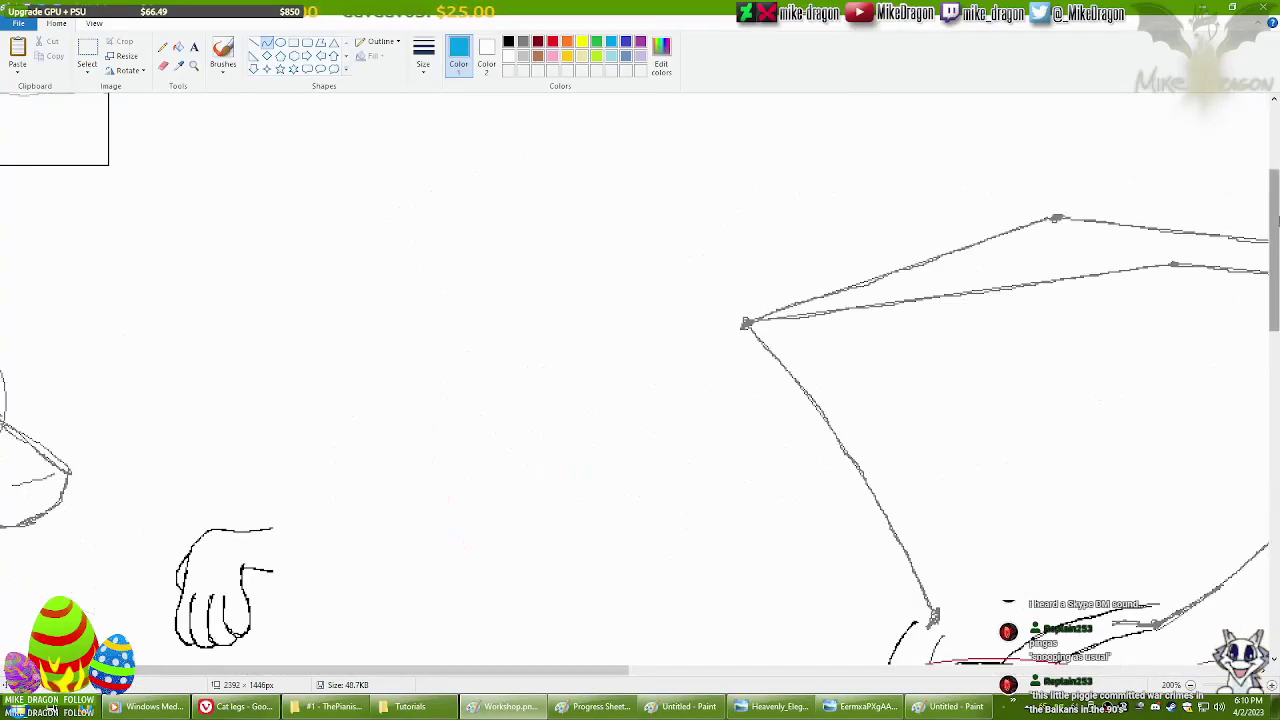
scroll(460, 200, down, 5)
scroll(460, 200, right, 6)
scroll(452, 278, left, 1)
drag(452, 278, 590, 300)
click(552, 41)
click(163, 65)
key(ctrl+z)
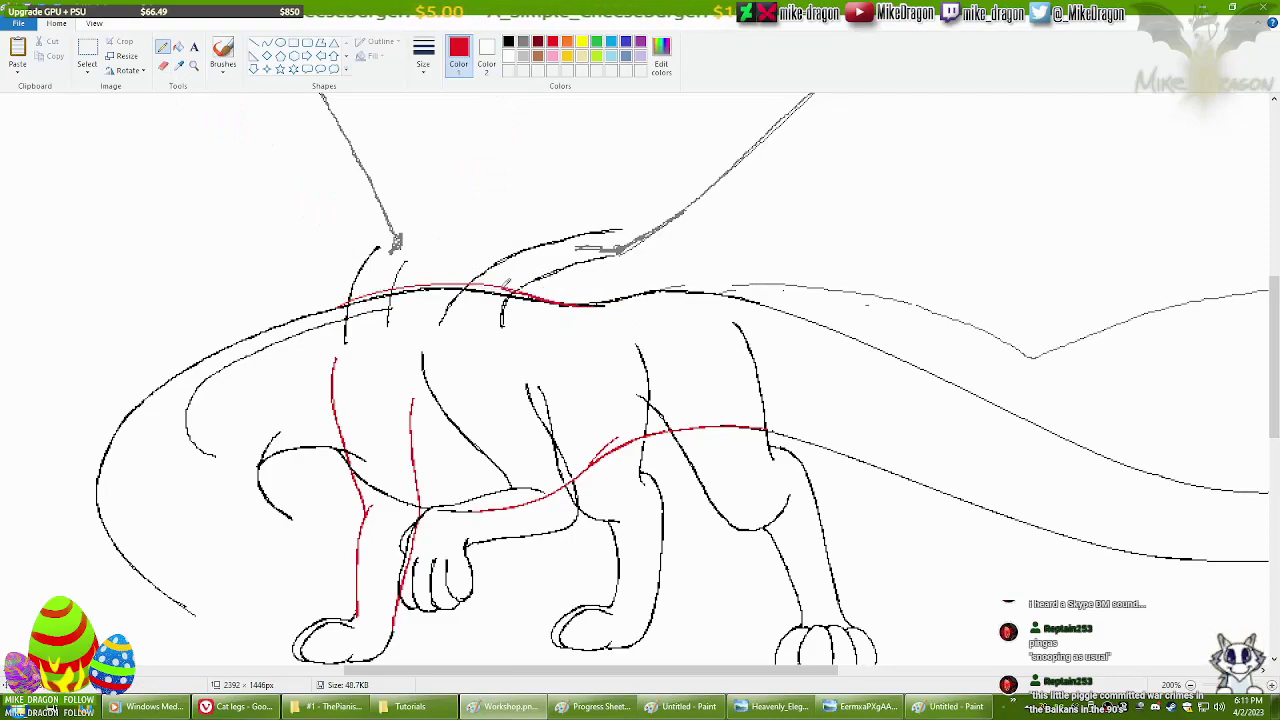
Refine the red upper back curve so it runs smoothly from the shoulders into the dip of the back.
click(612, 44)
drag(404, 280, 594, 304)
click(552, 41)
click(163, 65)
key(ctrl+z)
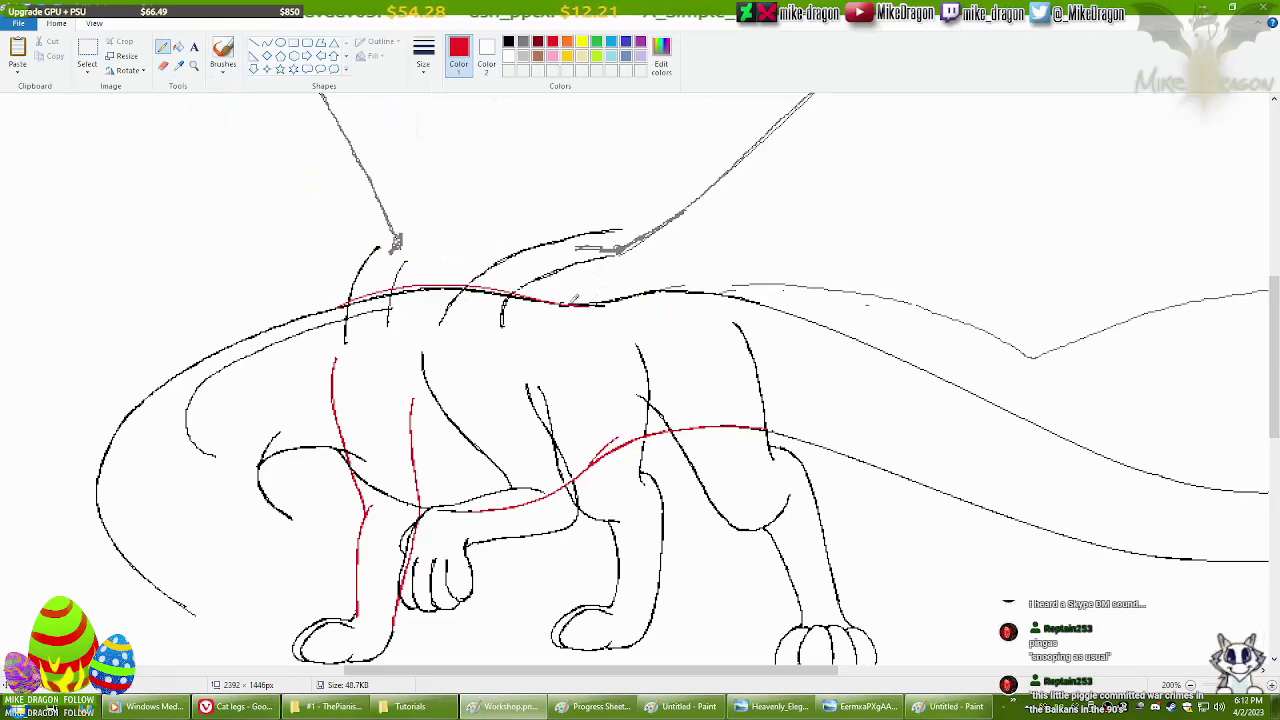
click(266, 42)
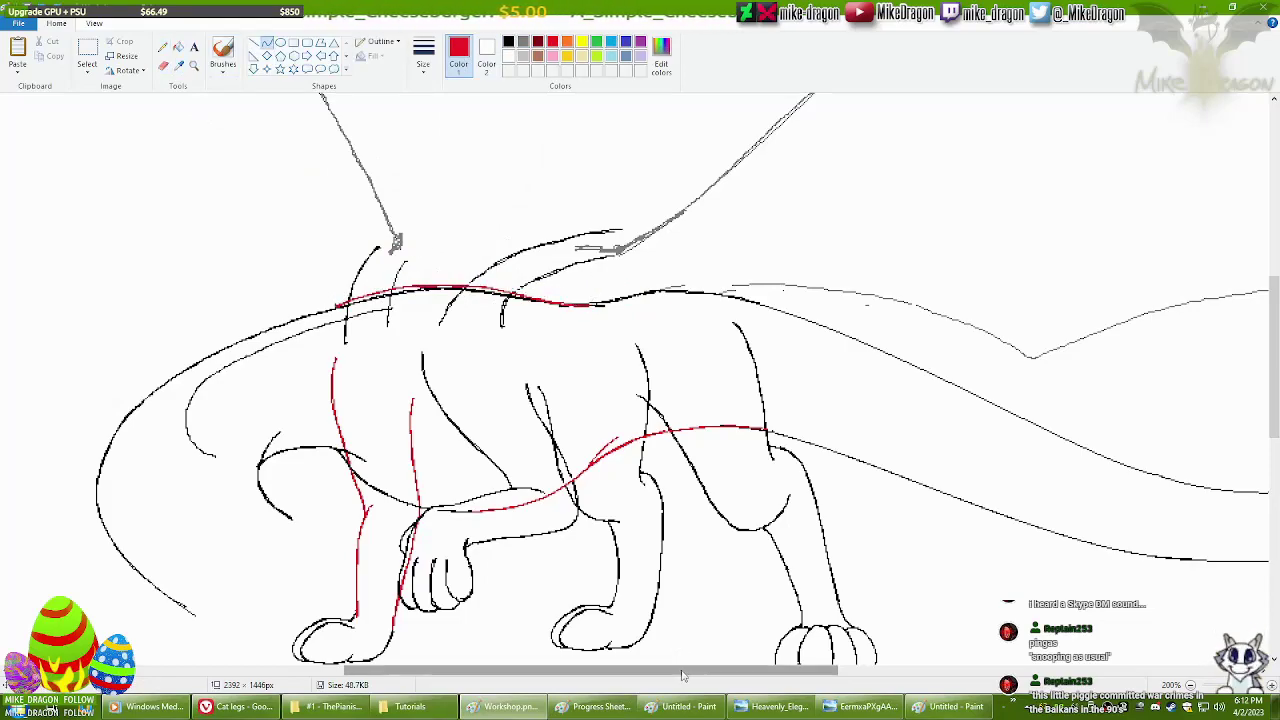
Draw a red curve along the hind back from the dip to the tail root and erase the black back line beneath it.
scroll(640, 380, right, 3)
mouse_move(705, 320)
mouse_down()
mouse_move(450, 303)
mouse_move(490, 258)
mouse_up()
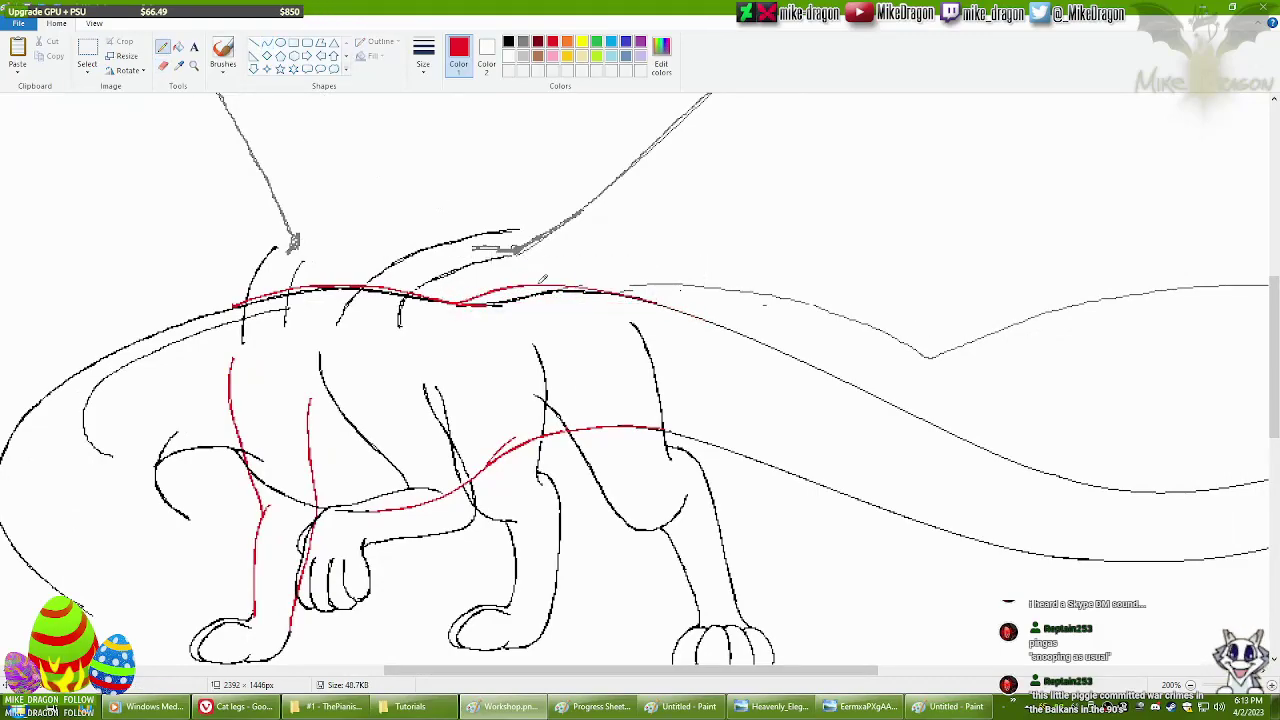
click(163, 64)
drag(500, 303, 258, 298)
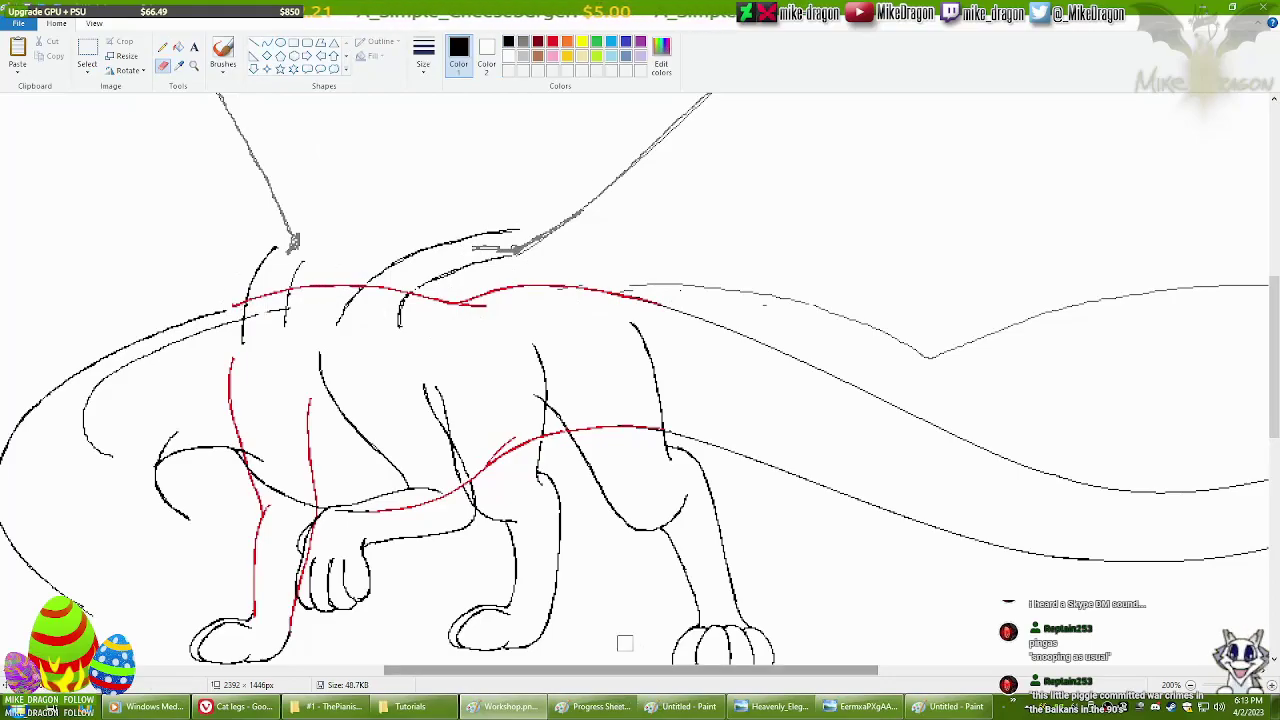
Draw a red curve over the neck's upper line from the shoulders around to the front of its bend.
scroll(580, 300, down, 1)
click(194, 64)
click(374, 320)
click(266, 44)
click(552, 41)
mouse_move(446, 240)
mouse_down()
mouse_move(190, 445)
mouse_move(193, 430)
mouse_up()
drag(300, 340, 237, 300)
click(163, 47)
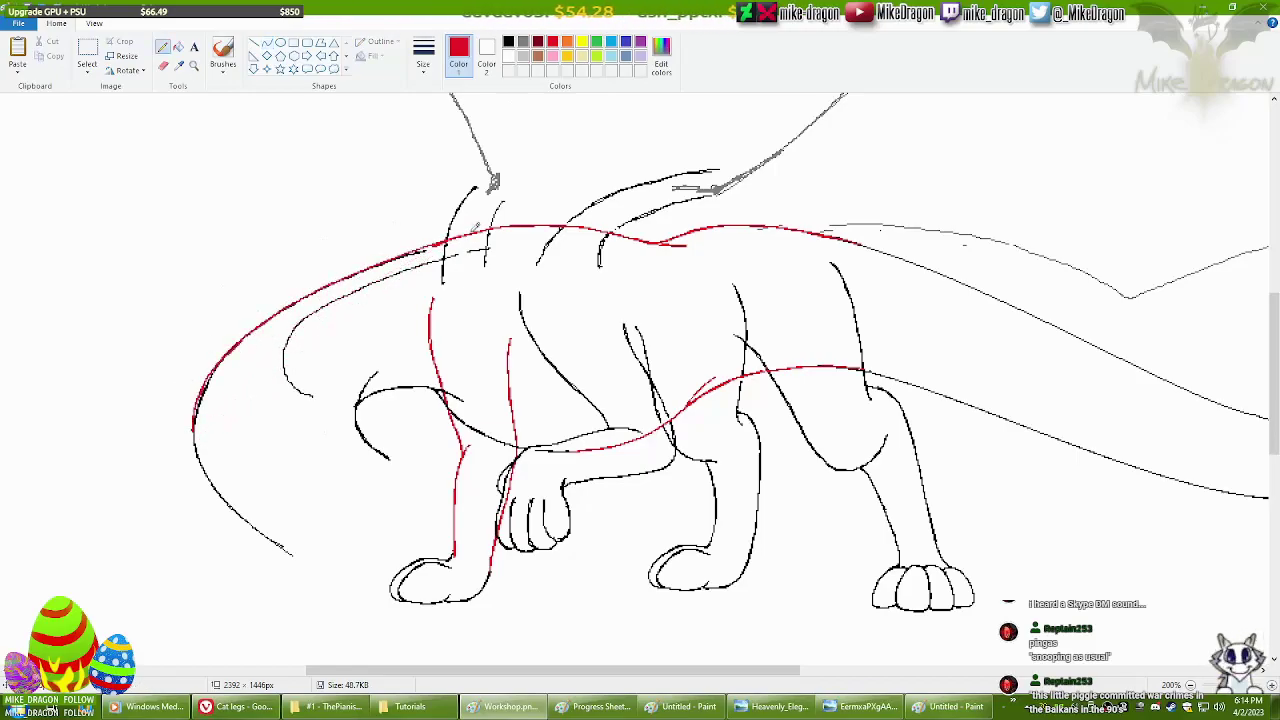
Retrace the tail's underside from its lowest bend to the tip with a thicker black line.
scroll(731, 459, right, 5)
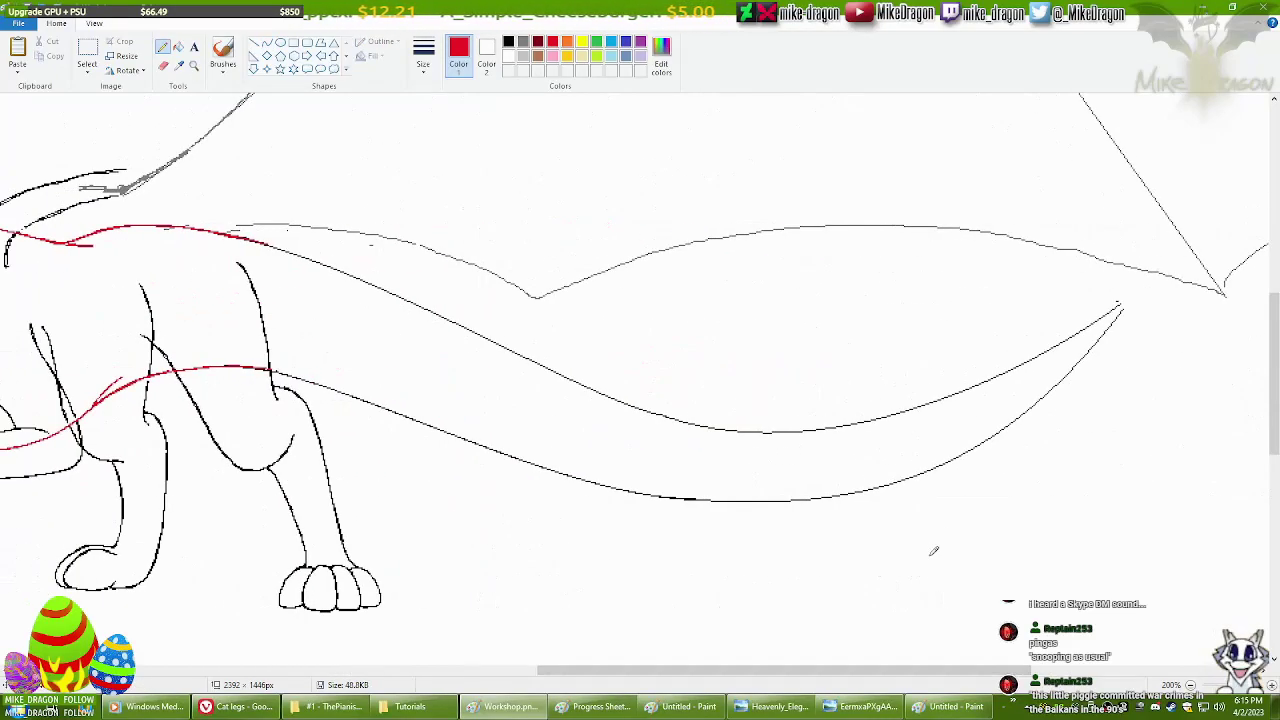
drag(745, 497, 990, 486)
drag(690, 498, 923, 499)
drag(692, 497, 914, 499)
Retrace the tail's upper line in black from the hips through the low bend to the tip.
drag(1120, 307, 690, 430)
drag(900, 368, 849, 446)
drag(267, 243, 772, 430)
mouse_move(640, 420)
mouse_down()
mouse_move(651, 457)
mouse_move(557, 334)
mouse_move(777, 430)
mouse_move(548, 354)
mouse_move(366, 260)
mouse_move(666, 457)
mouse_up()
click(162, 47)
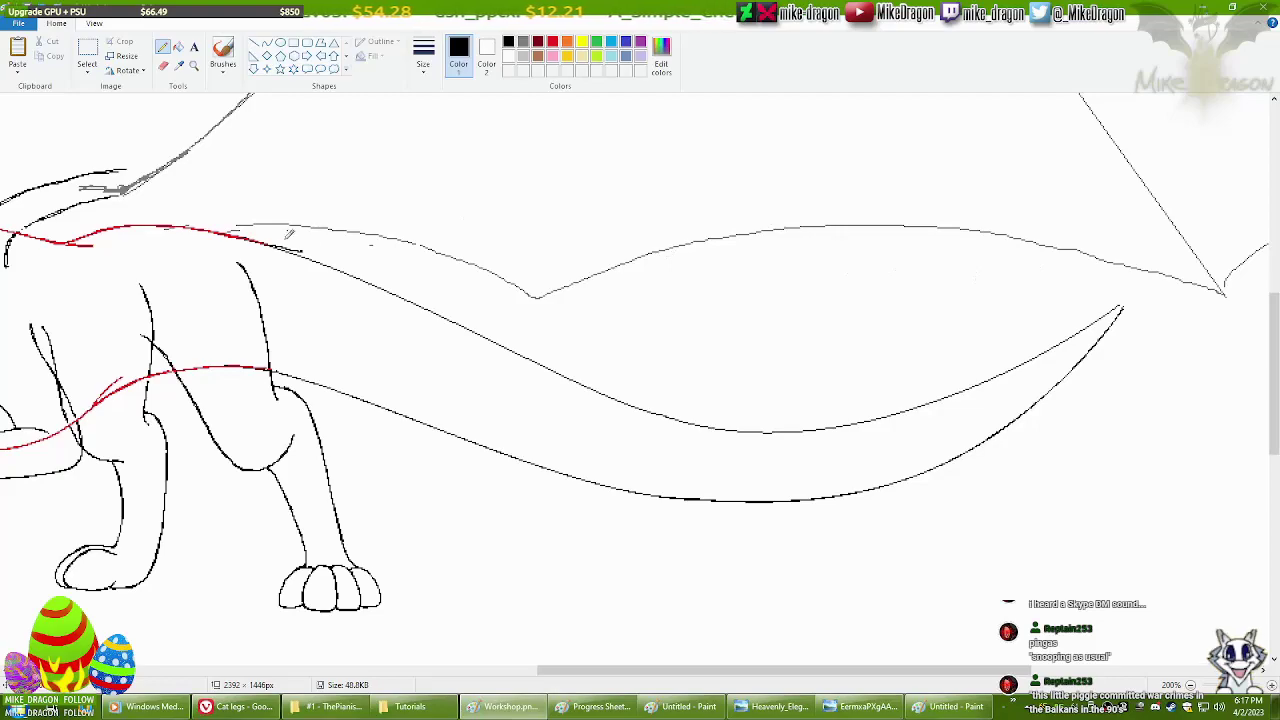
key(ctrl+z)
click(267, 42)
drag(267, 243, 870, 420)
mouse_move(560, 340)
mouse_down()
mouse_move(600, 395)
mouse_move(720, 440)
mouse_move(1022, 375)
mouse_up()
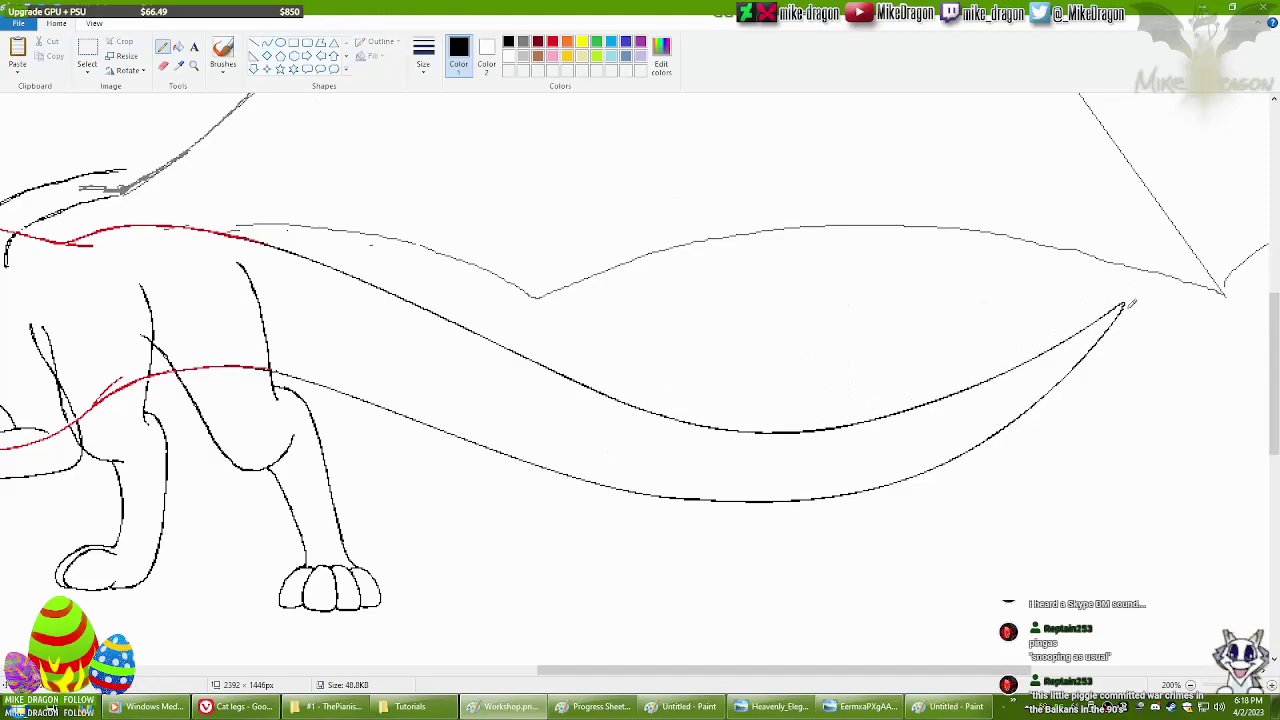
Switch to Windows Photo Viewer and browse the reference pictures, comparing the chibi dragon's tail with the Workshop drawing.
scroll(640, 390, down, 3)
scroll(640, 390, up, 3)
scroll(640, 390, right, 2)
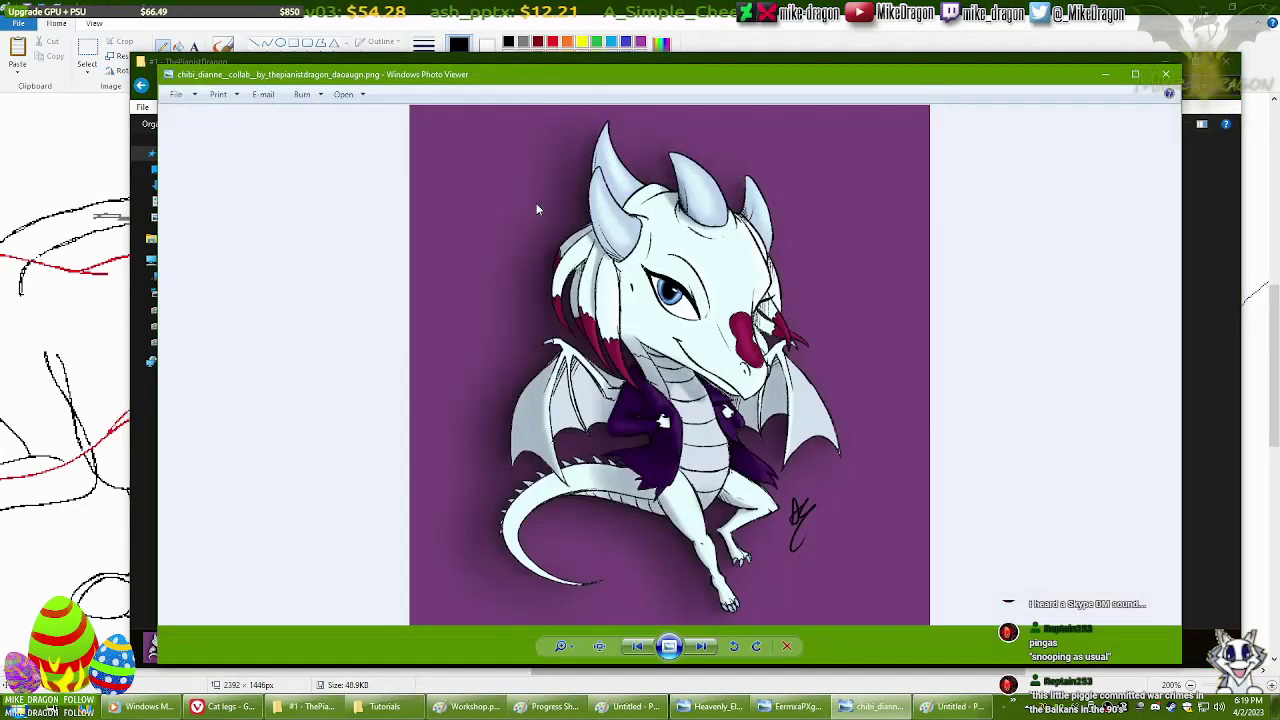
key(Right)
key(Right)
key(Left)
key(Left)
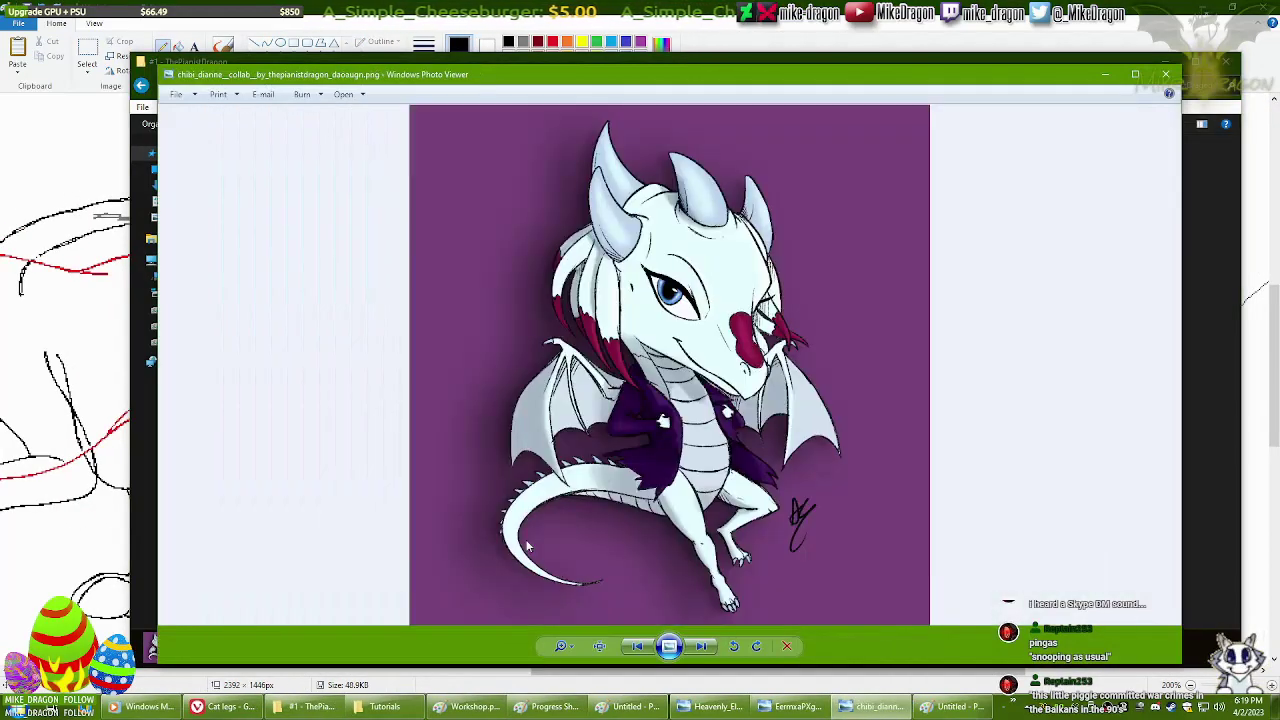
key(Left)
key(Right)
key(Right)
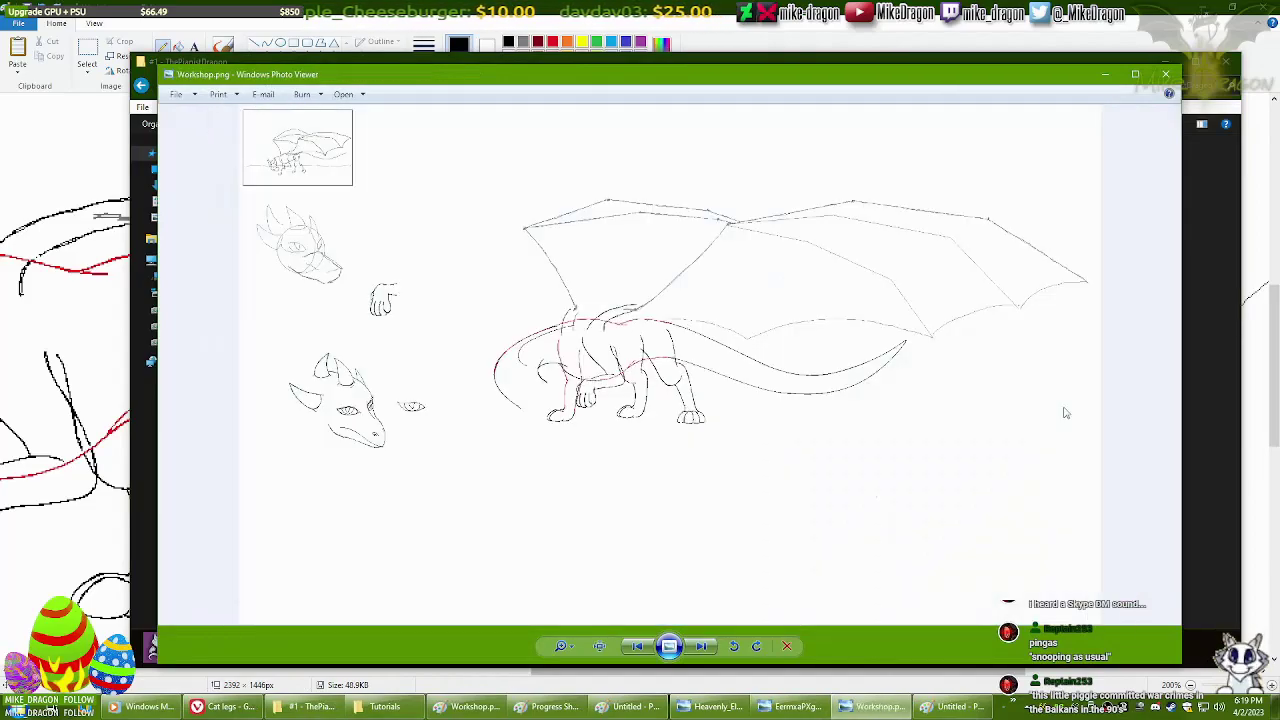
key(alt+Tab)
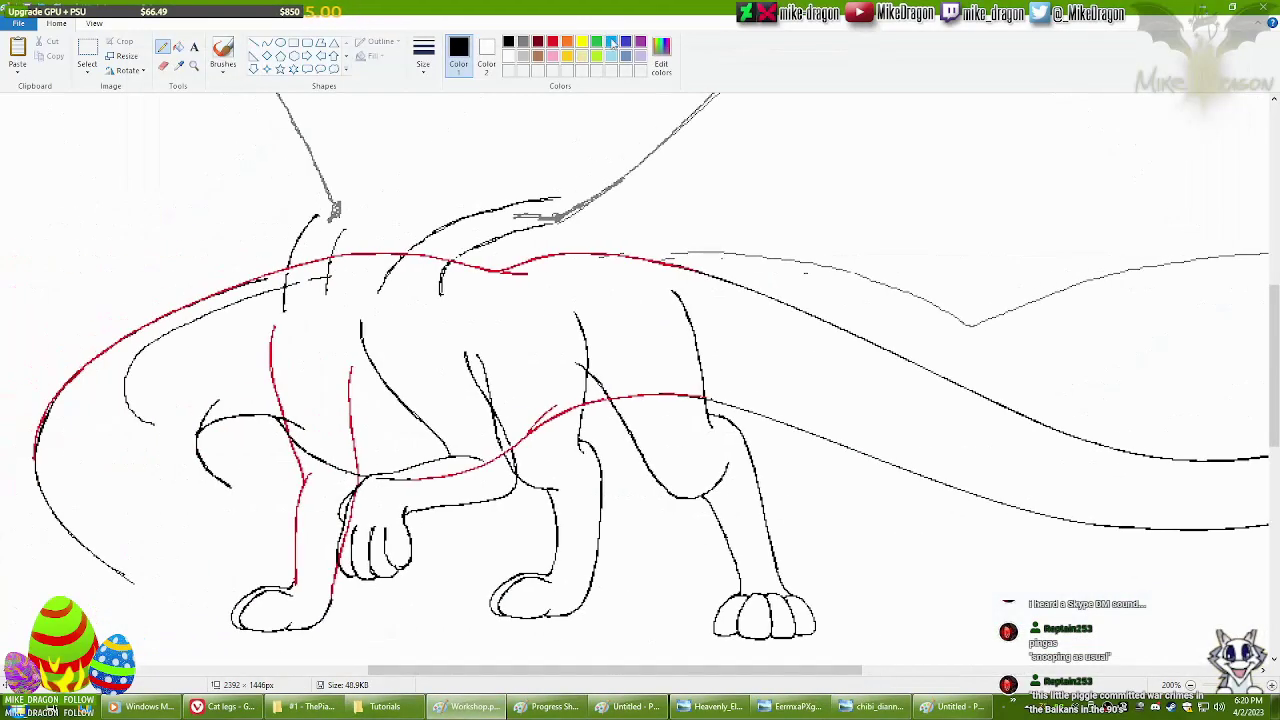
Try small blue circle marks at the wing base and on the tail's upper line.
scroll(640, 370, right, 4)
scroll(640, 370, left, 2)
scroll(640, 370, down, 1)
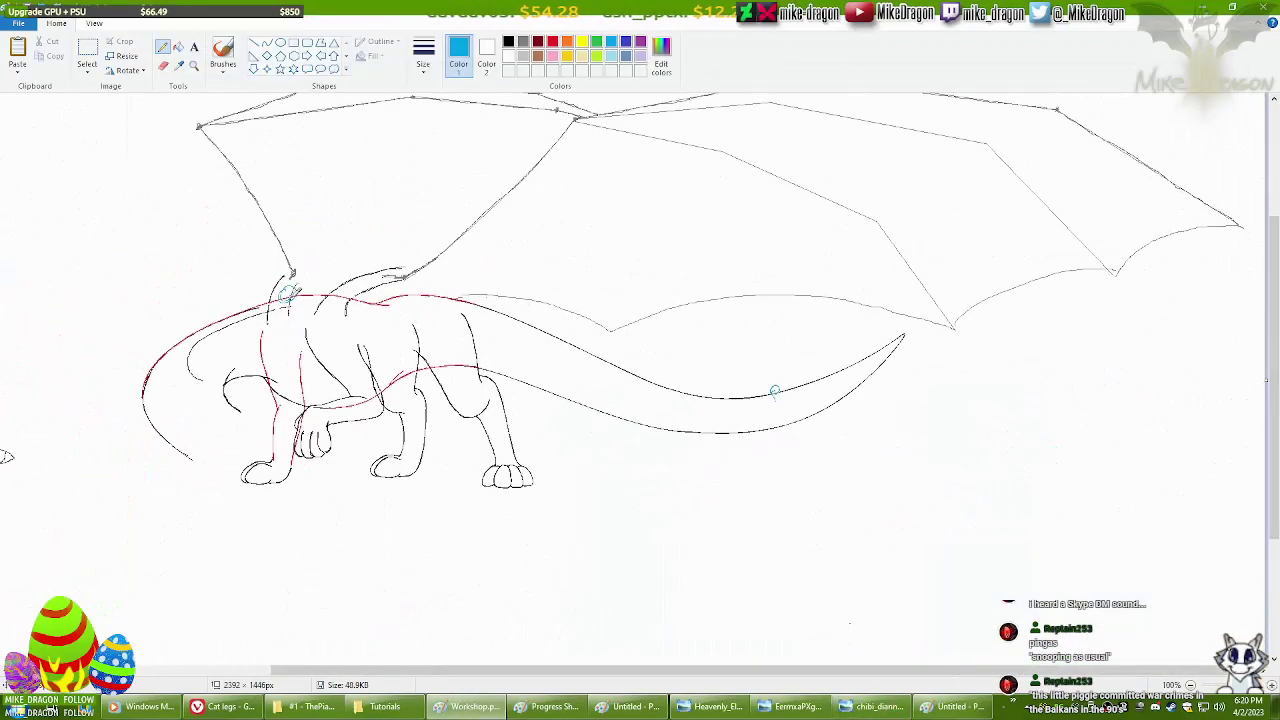
mouse_move(287, 293)
mouse_down()
mouse_move(542, 310)
mouse_move(768, 392)
mouse_up()
key(ctrl+z)
Reshape the tail's underside at its lowest bend with a slightly deeper blue curve and blend it into the black line.
click(194, 65)
click(640, 396)
mouse_move(688, 487)
mouse_down()
mouse_move(831, 492)
mouse_move(879, 526)
mouse_move(911, 500)
mouse_up()
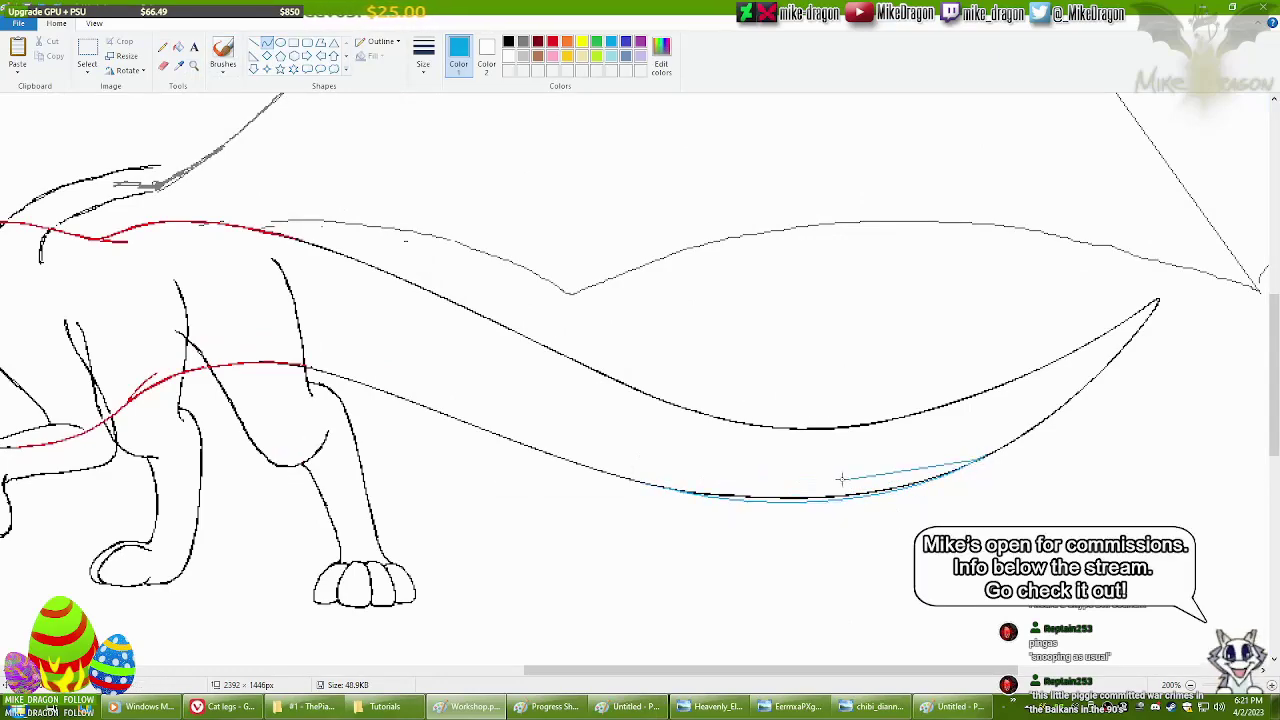
click(508, 41)
click(163, 65)
drag(700, 493, 925, 466)
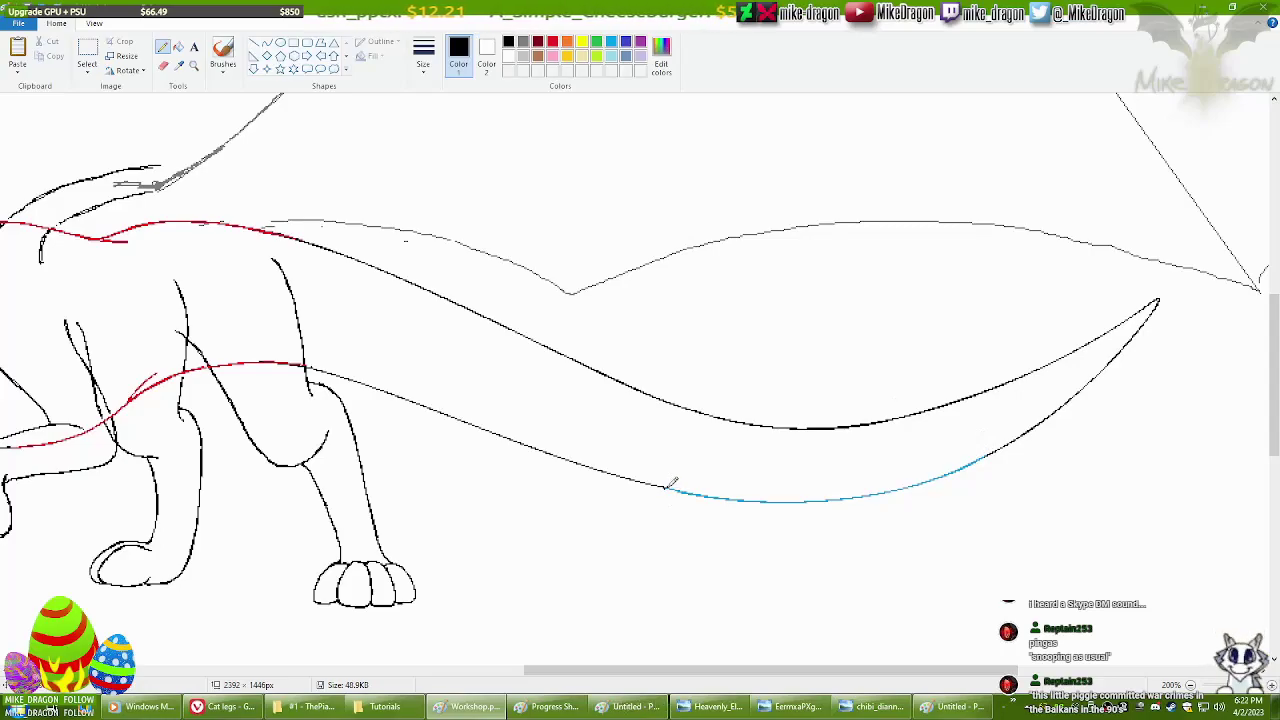
drag(680, 481, 820, 497)
Toggle the Heavenly reference image over the drawing to compare the tail's shape.
scroll(820, 497, down, 2)
click(716, 706)
click(732, 708)
click(732, 708)
click(732, 708)
Try a lower blue curve for the tail's underside from the hind leg to the lowest bend.
mouse_move(670, 670)
mouse_down()
mouse_move(640, 669)
mouse_move(623, 623)
mouse_up()
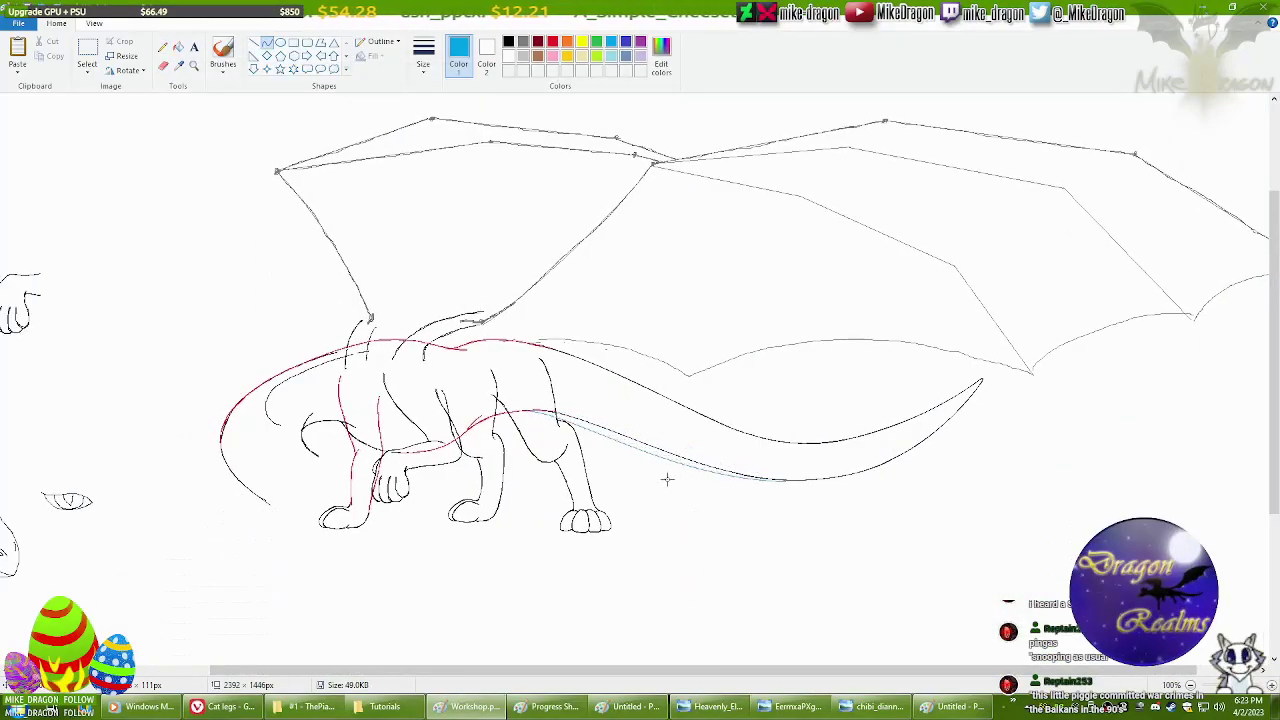
drag(788, 481, 555, 410)
click(513, 424)
mouse_move(650, 462)
mouse_down()
mouse_move(667, 476)
mouse_move(657, 463)
mouse_up()
scroll(657, 463, up, 1)
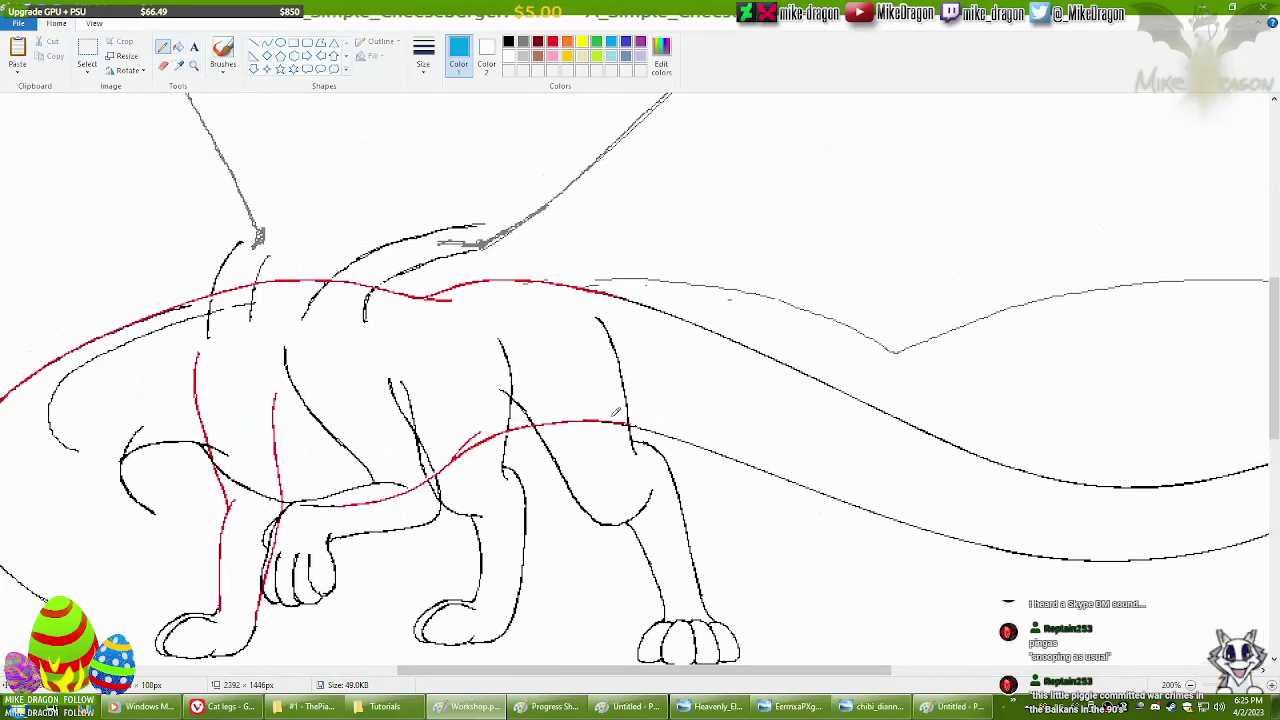
Sketch a small blue study of the tail line with a hind leg in the empty space beyond the tail tip.
scroll(700, 410, right, 10)
drag(692, 428, 1178, 468)
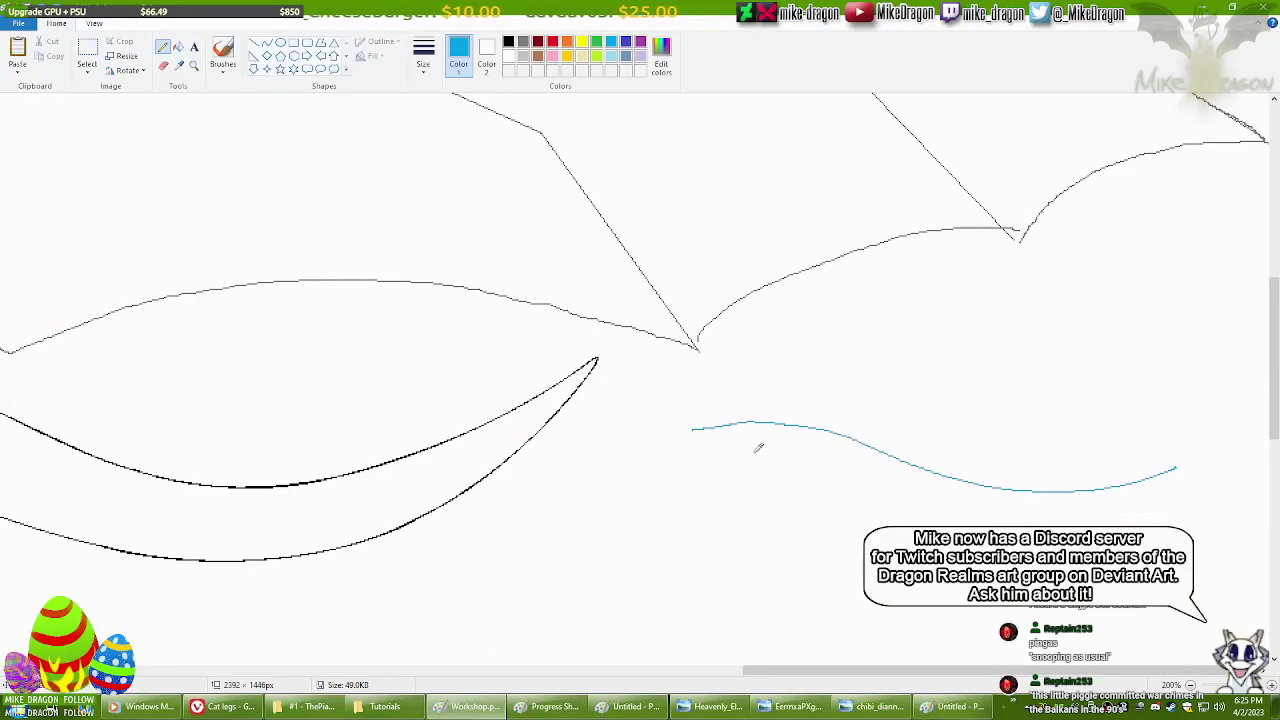
key(ctrl+z)
drag(719, 463, 817, 623)
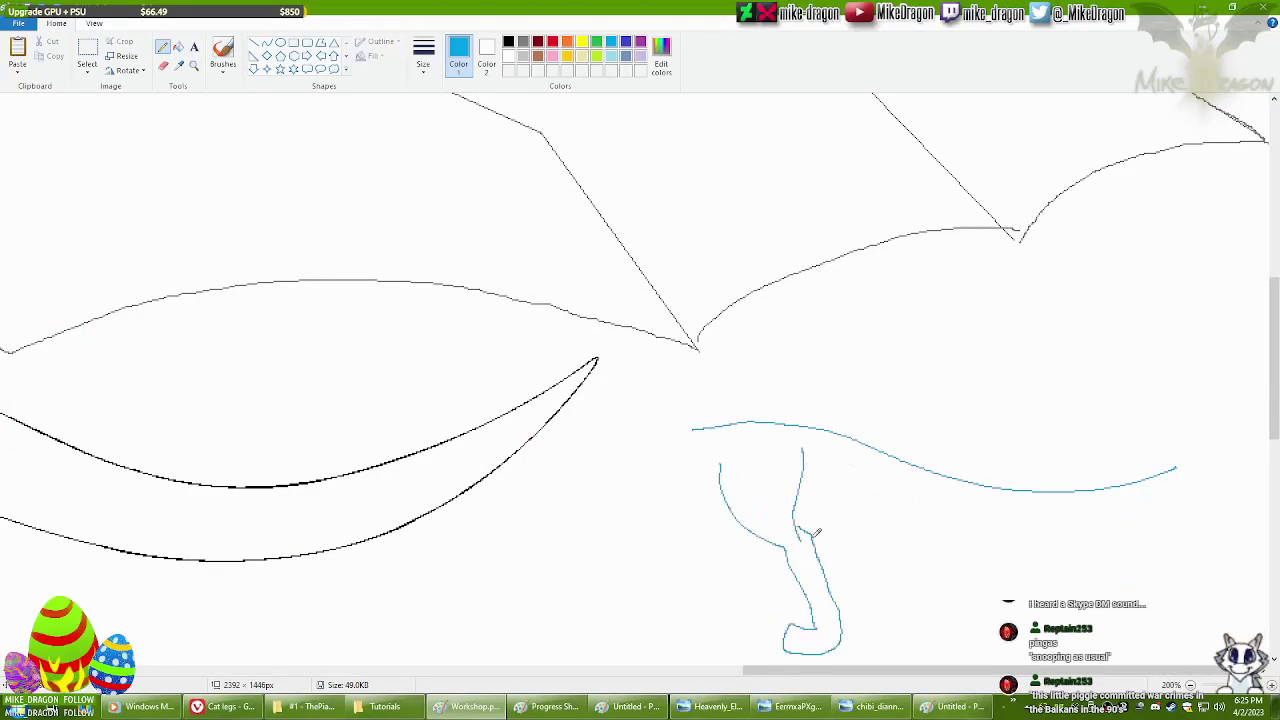
drag(790, 505, 1200, 462)
scroll(700, 450, right, 2)
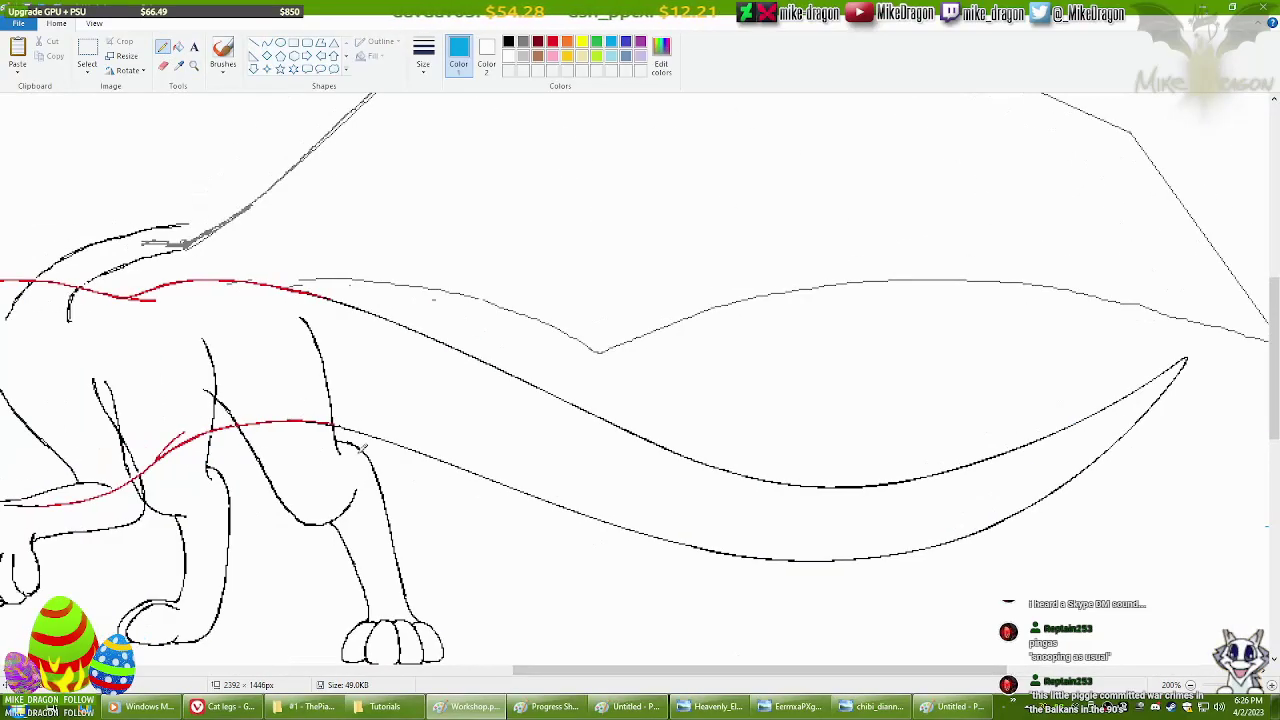
Try a red stroke on the blue side study, and undo it along with the study's latest leg strokes.
click(552, 41)
mouse_move(707, 418)
mouse_down()
mouse_move(785, 495)
mouse_move(1018, 474)
mouse_move(798, 502)
mouse_up()
key(ctrl+z)
scroll(760, 490, left, 10)
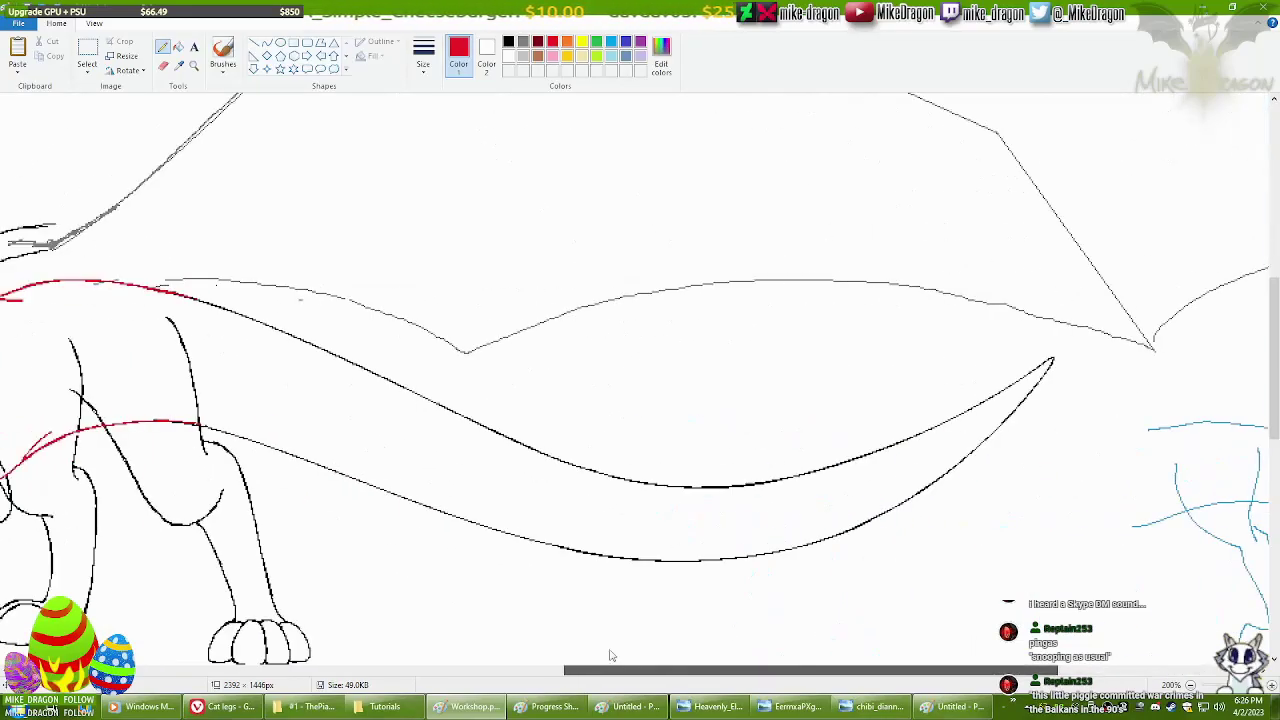
scroll(703, 497, right, 10)
key(ctrl+z)
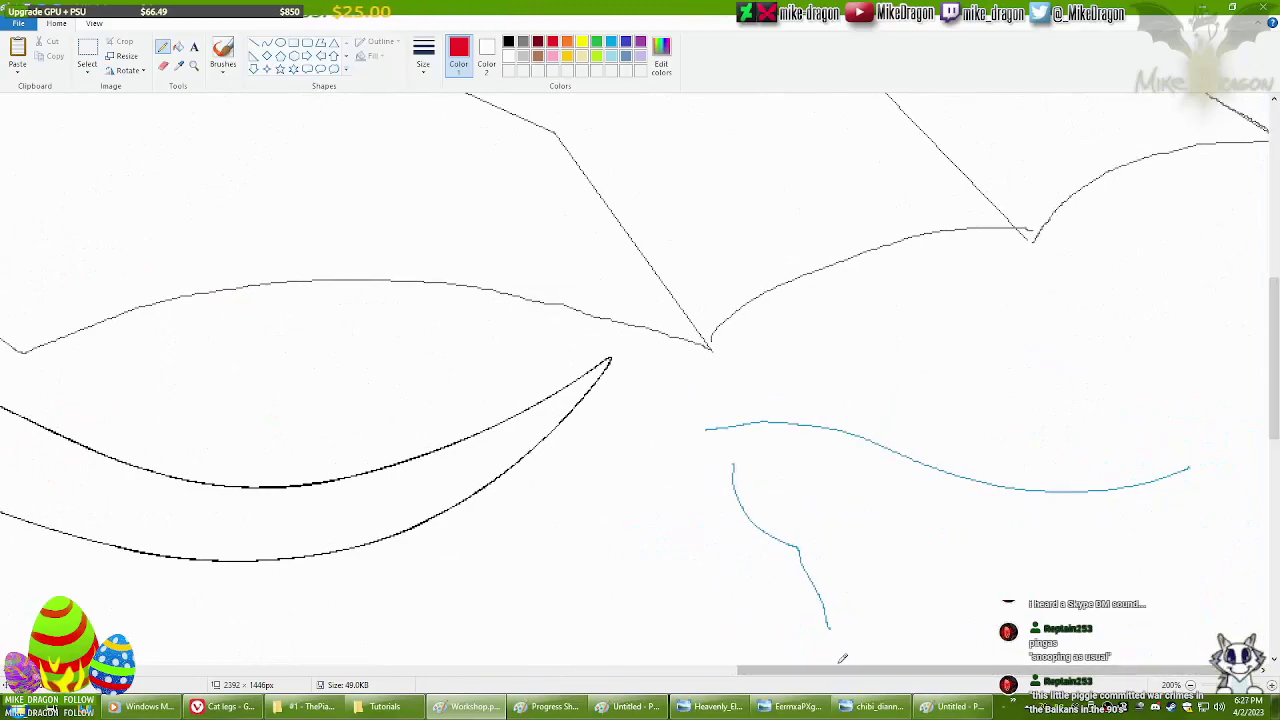
Draw a lower blue underside for the tail in two curves, from the belly line at the thigh to the lowest bend.
scroll(787, 511, left, 10)
mouse_move(395, 425)
mouse_down()
mouse_move(743, 528)
mouse_move(792, 560)
mouse_up()
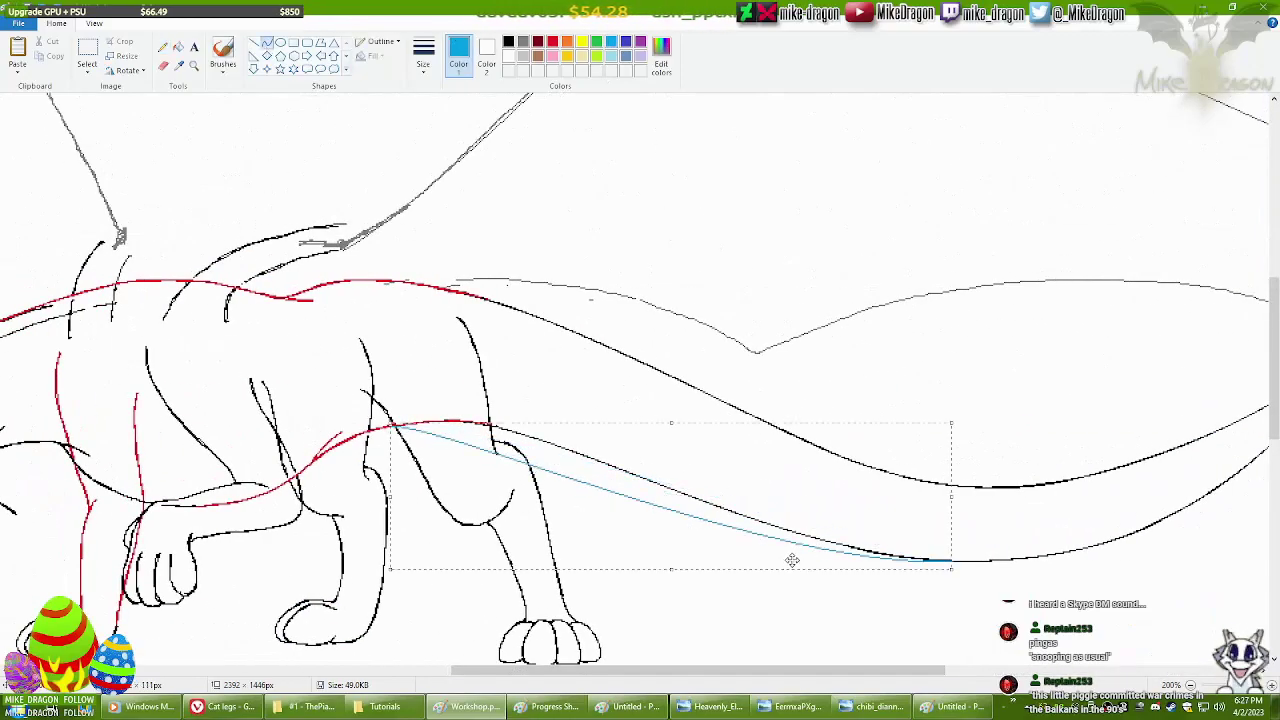
key(ctrl+z)
drag(625, 498, 380, 425)
drag(470, 445, 480, 423)
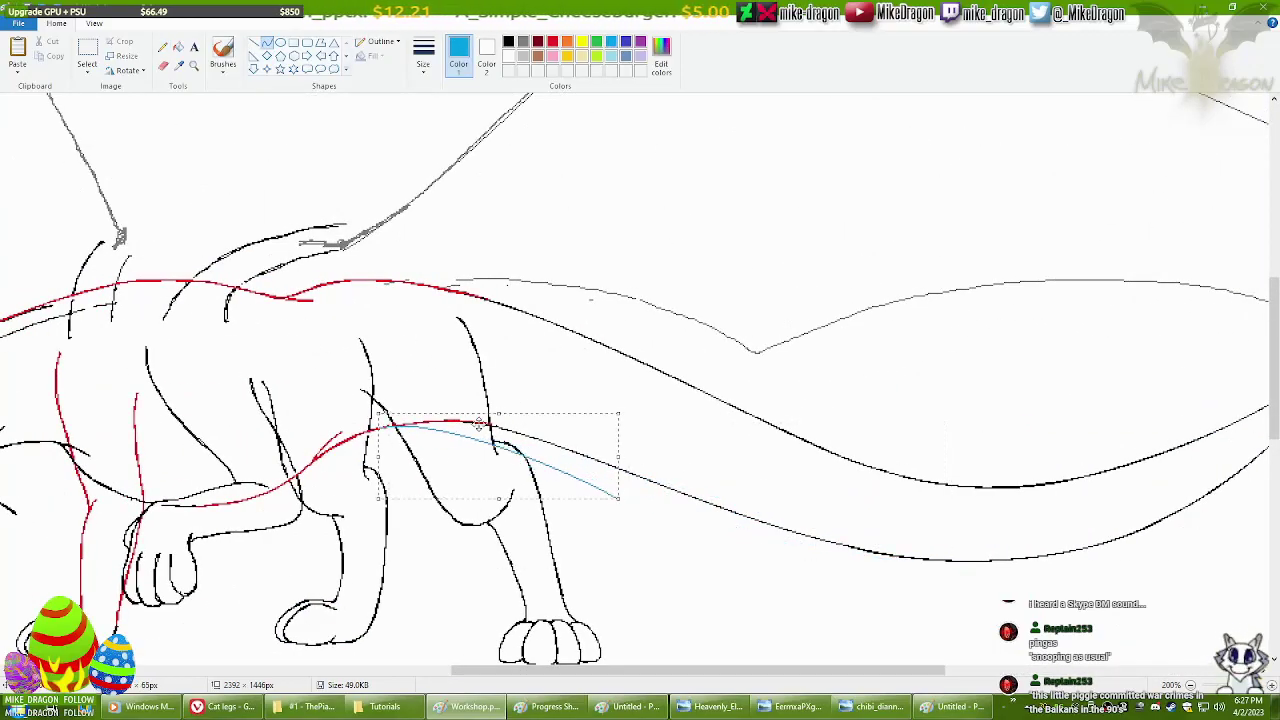
mouse_move(619, 498)
mouse_down()
mouse_move(914, 573)
mouse_move(680, 531)
mouse_move(811, 594)
mouse_move(925, 549)
mouse_move(1010, 562)
mouse_up()
drag(857, 591, 860, 596)
Continue the blue underside to a shorter tail tip and draw the matching blue upper line from the tip back to the hips.
click(162, 46)
drag(816, 667, 910, 667)
mouse_move(766, 562)
mouse_down()
mouse_move(1063, 366)
mouse_move(1023, 380)
mouse_move(985, 500)
mouse_up()
drag(1020, 378, 688, 497)
drag(985, 416, 451, 483)
scroll(451, 483, left, 5)
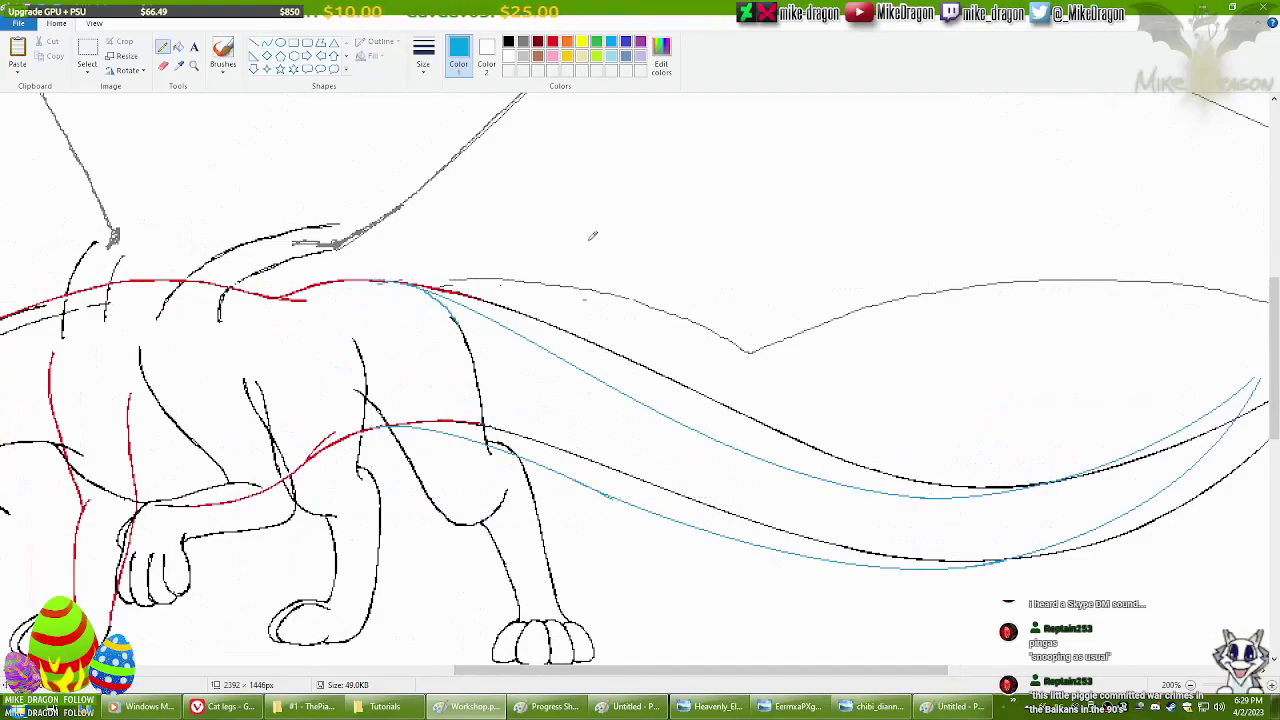
drag(796, 671, 830, 675)
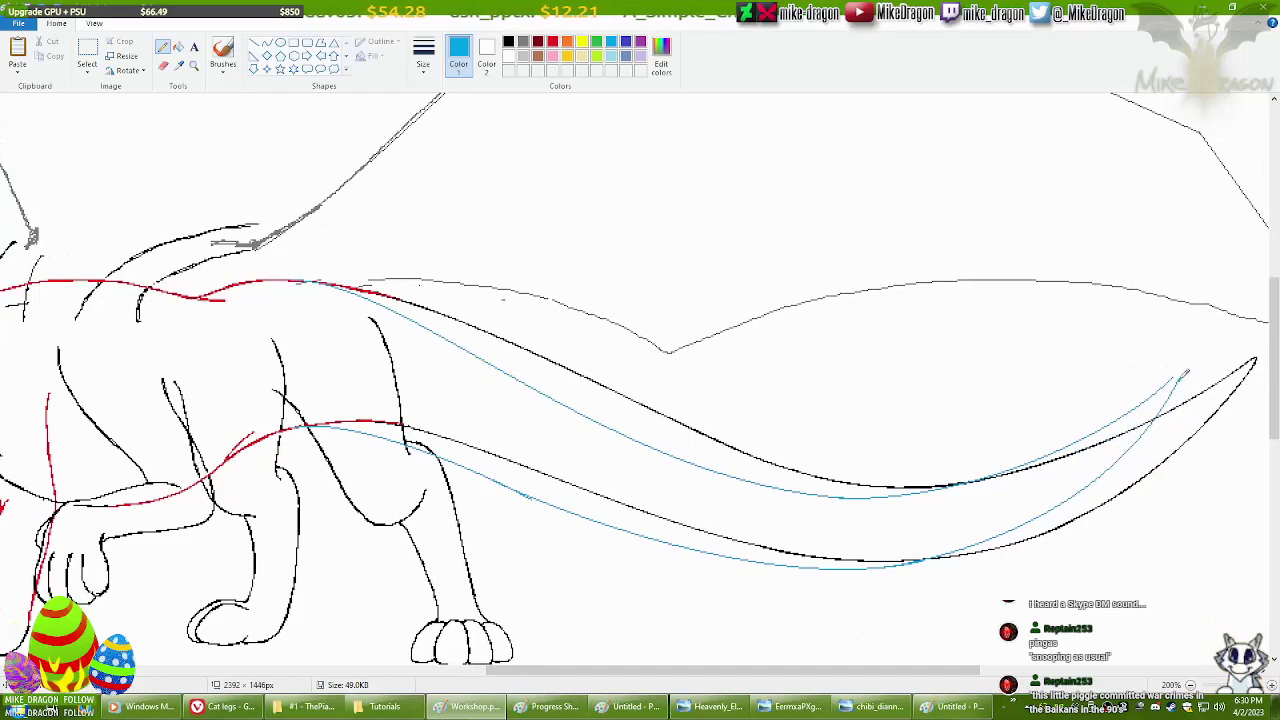
scroll(928, 628, left, 2)
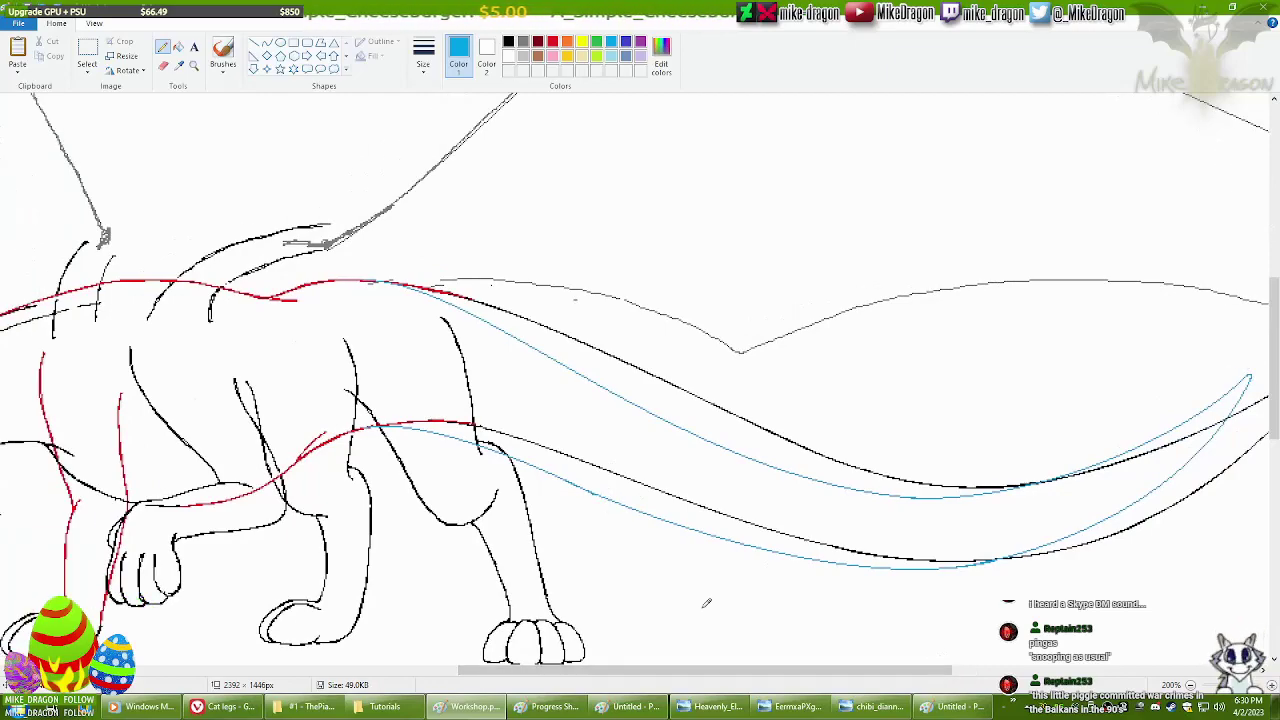
Thicken the blue upper tail line with retraced curves from the hips to the tip.
drag(440, 298, 705, 442)
mouse_move(645, 410)
mouse_down()
mouse_move(643, 468)
mouse_move(846, 466)
mouse_move(800, 470)
mouse_move(822, 470)
mouse_up()
scroll(643, 468, right, 8)
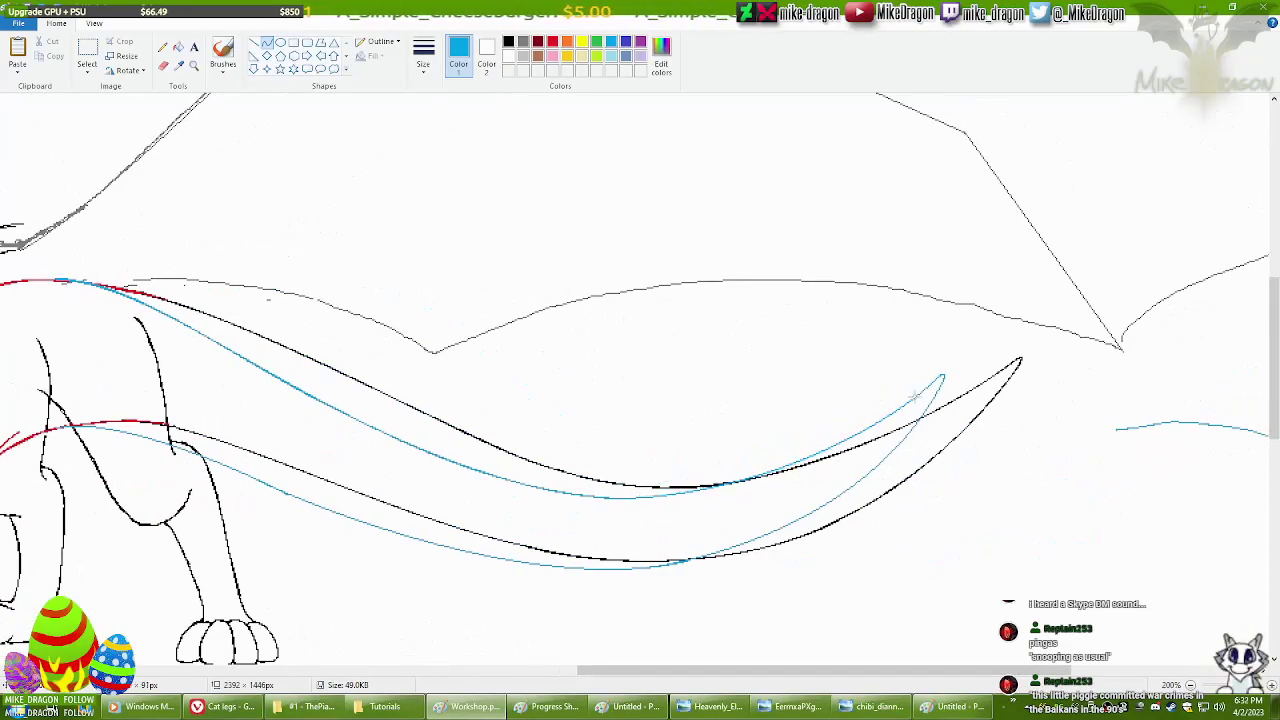
drag(596, 491, 735, 485)
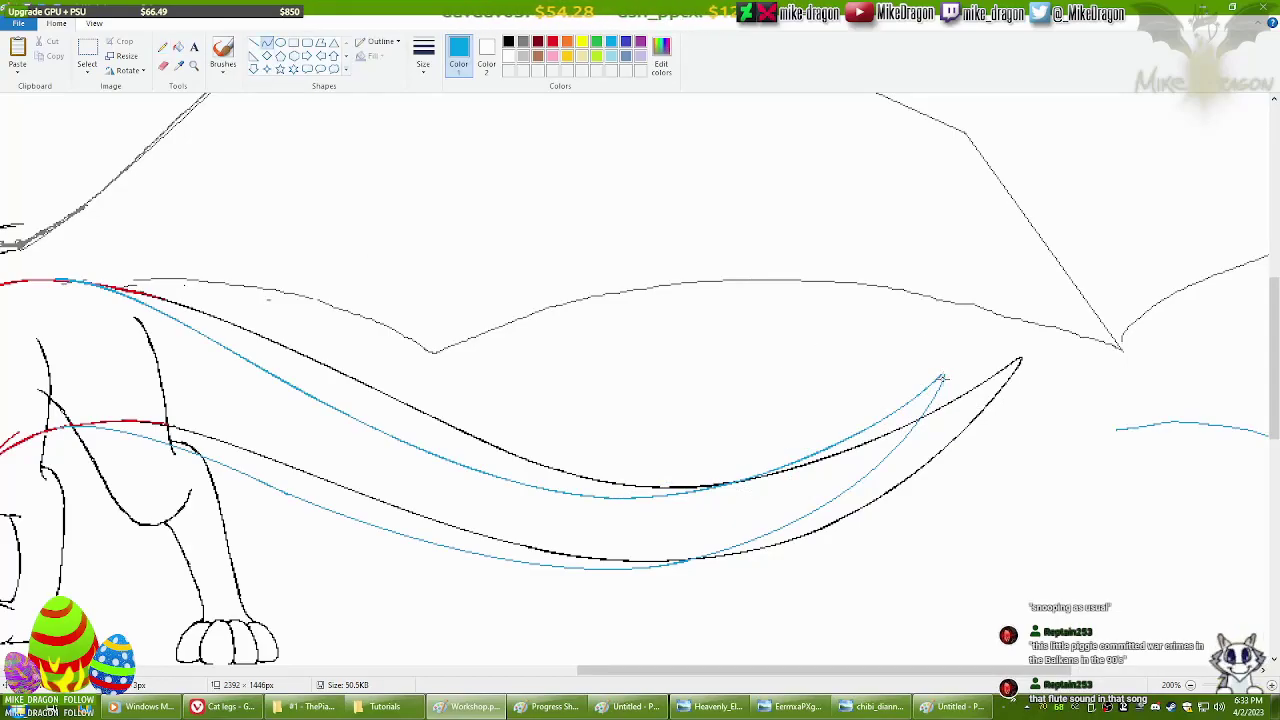
Switch to Windows Media Player, skip forward in All-Powerful Trixie (Instrumental), open the volume mixer and return to the drawing.
key(alt+Tab)
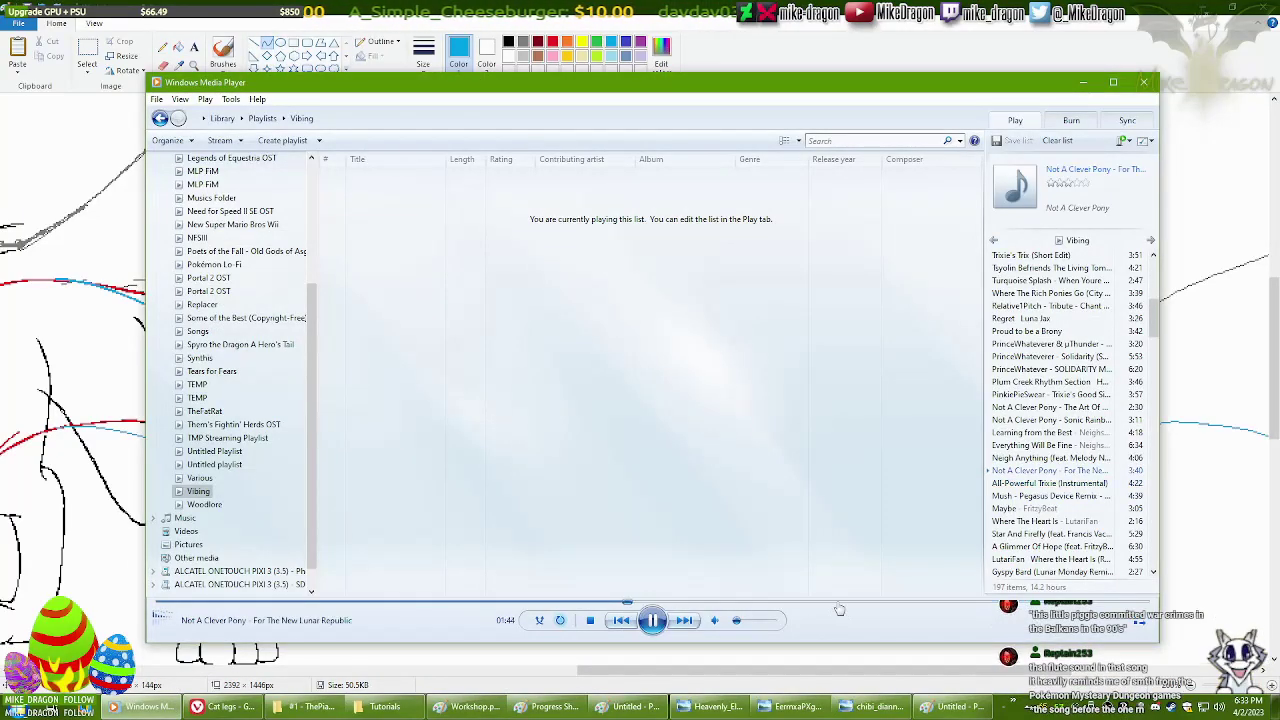
click(820, 603)
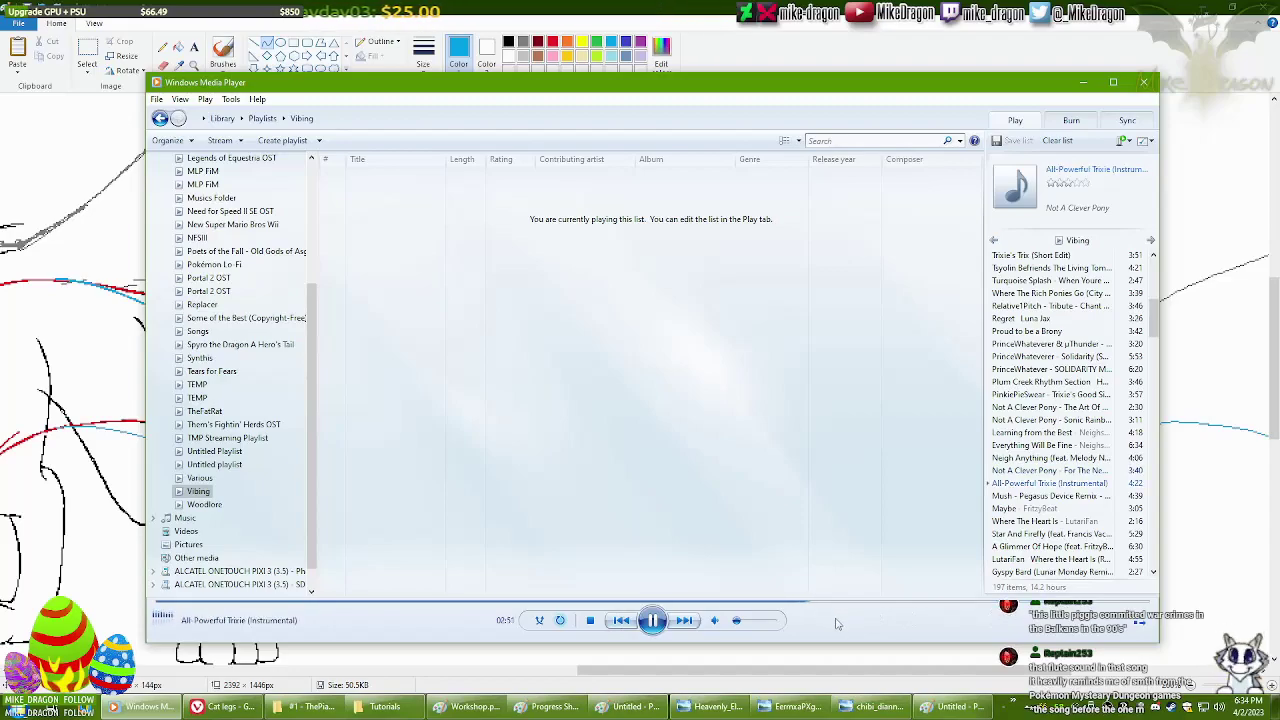
click(861, 603)
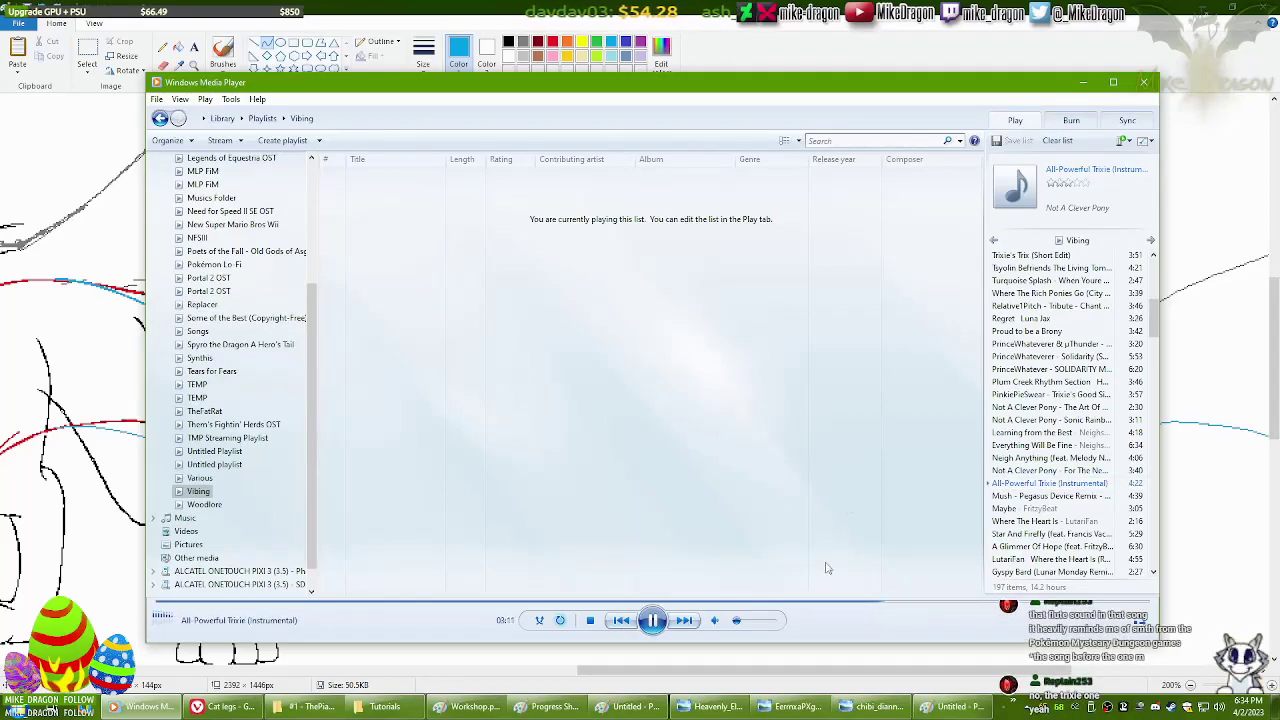
click(958, 603)
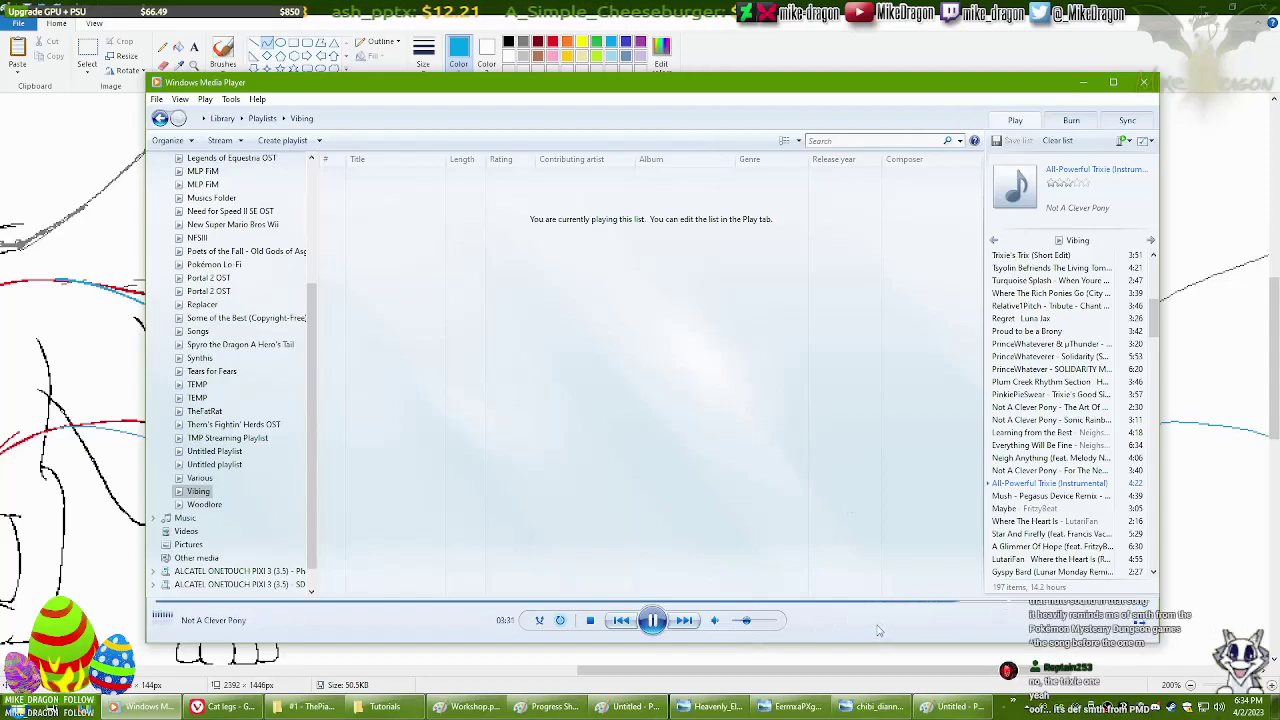
click(1212, 697)
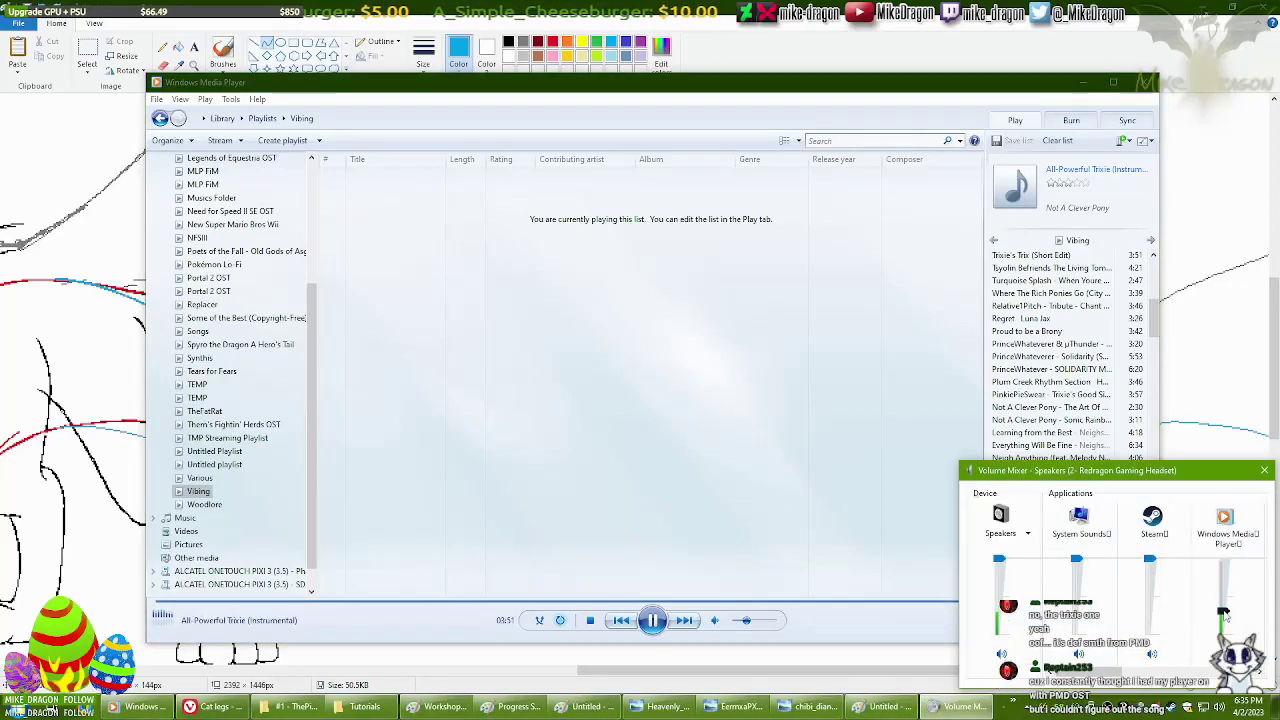
click(1069, 66)
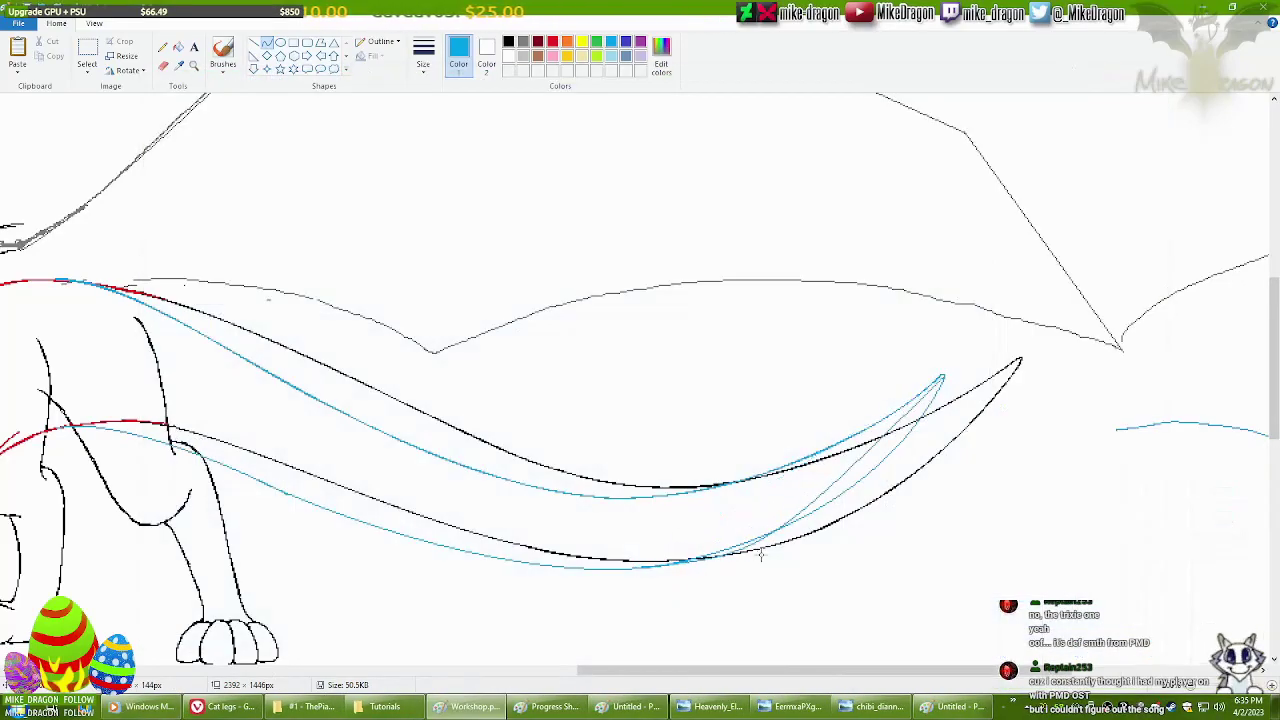
Retrace the blue tail underside from its lowest bend to the tip.
drag(698, 549, 943, 376)
key(ctrl+z)
click(163, 47)
scroll(7, 349, down, 1)
Erase the old black tail lines and the leftover red strokes at the hips, keeping the blue tail outline.
click(194, 65)
click(597, 247)
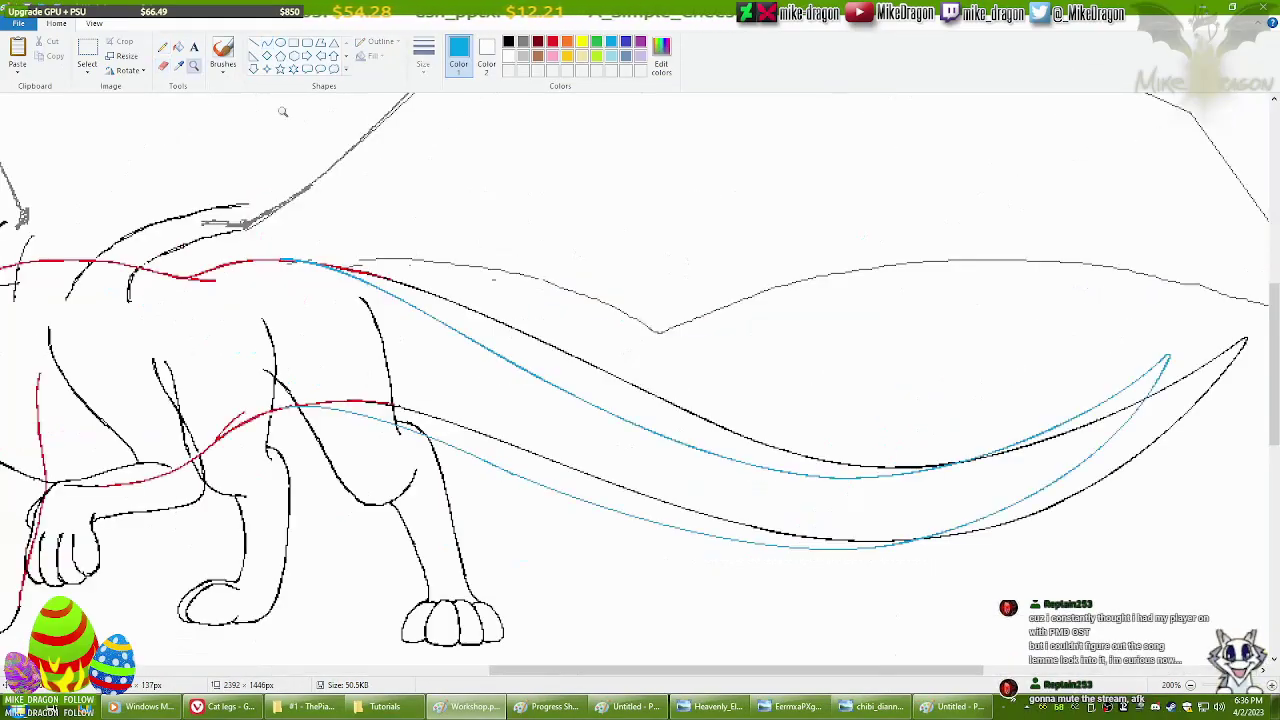
click(163, 65)
mouse_move(492, 360)
mouse_down()
mouse_move(425, 295)
mouse_move(957, 470)
mouse_move(1001, 523)
mouse_move(435, 405)
mouse_up()
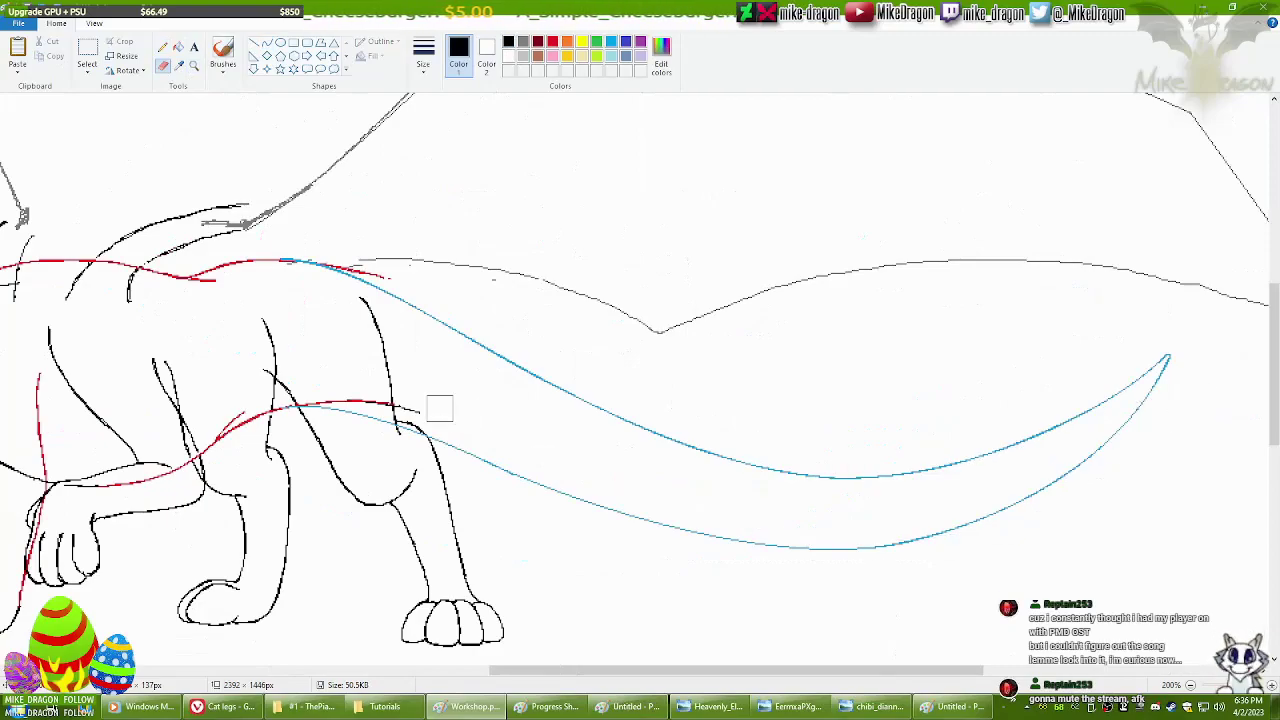
click(386, 276)
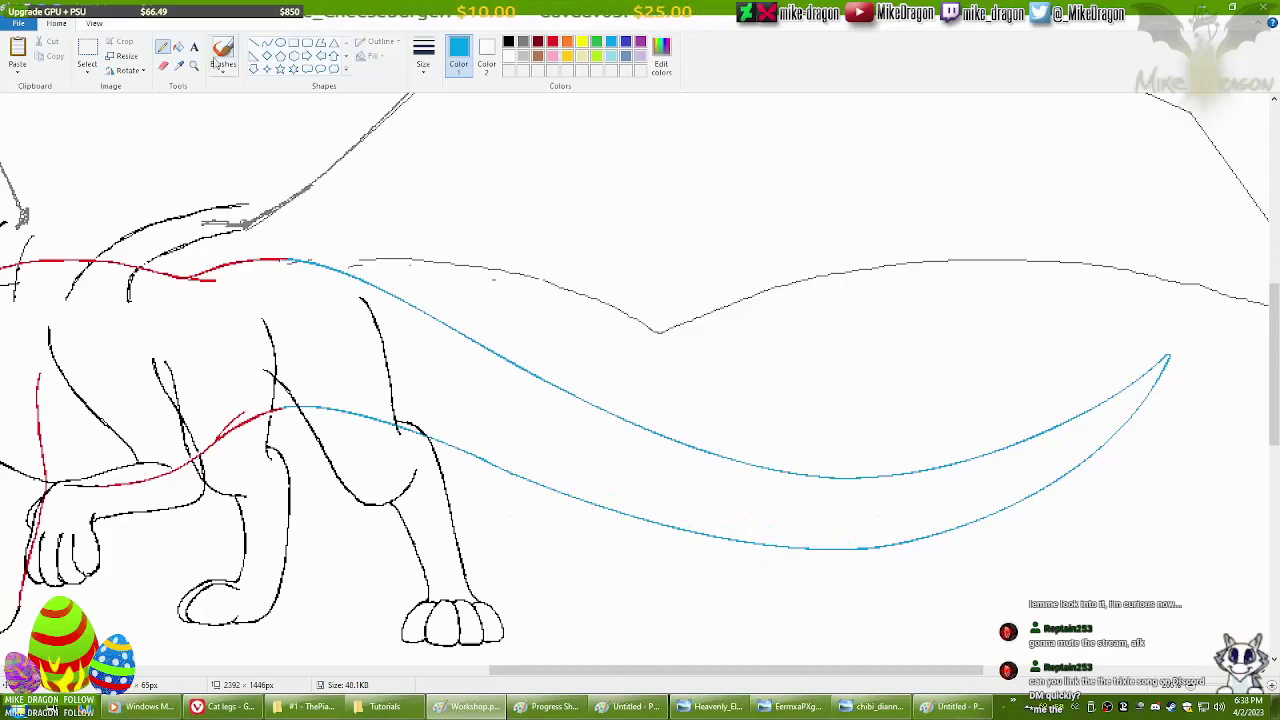
Switch to the browser, search YouTube for "All Powerful Trixie Instrumental" and open the video "Not A Clever Pony - All-Powerful (Trixie)".
key(alt+Tab)
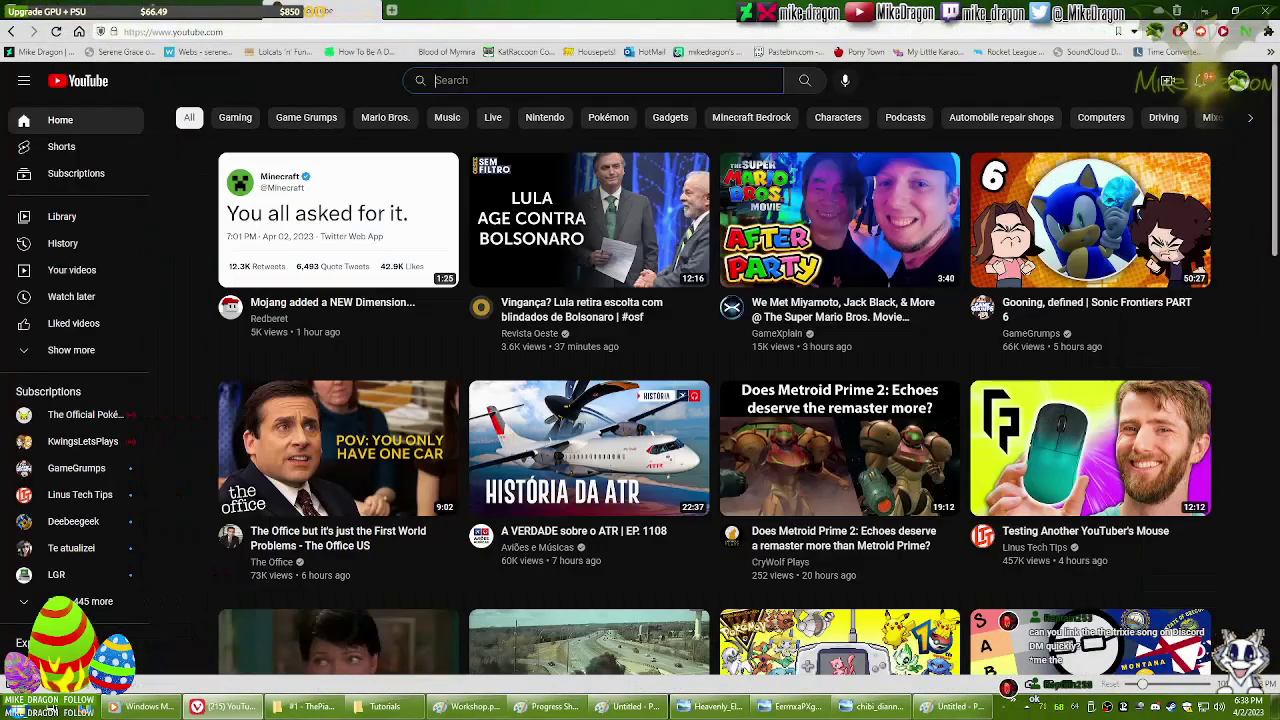
text(All Powerful Trixie Instrumental)
key(Return)
scroll(308, 270, down, 10)
scroll(310, 268, up, 12)
click(450, 215)
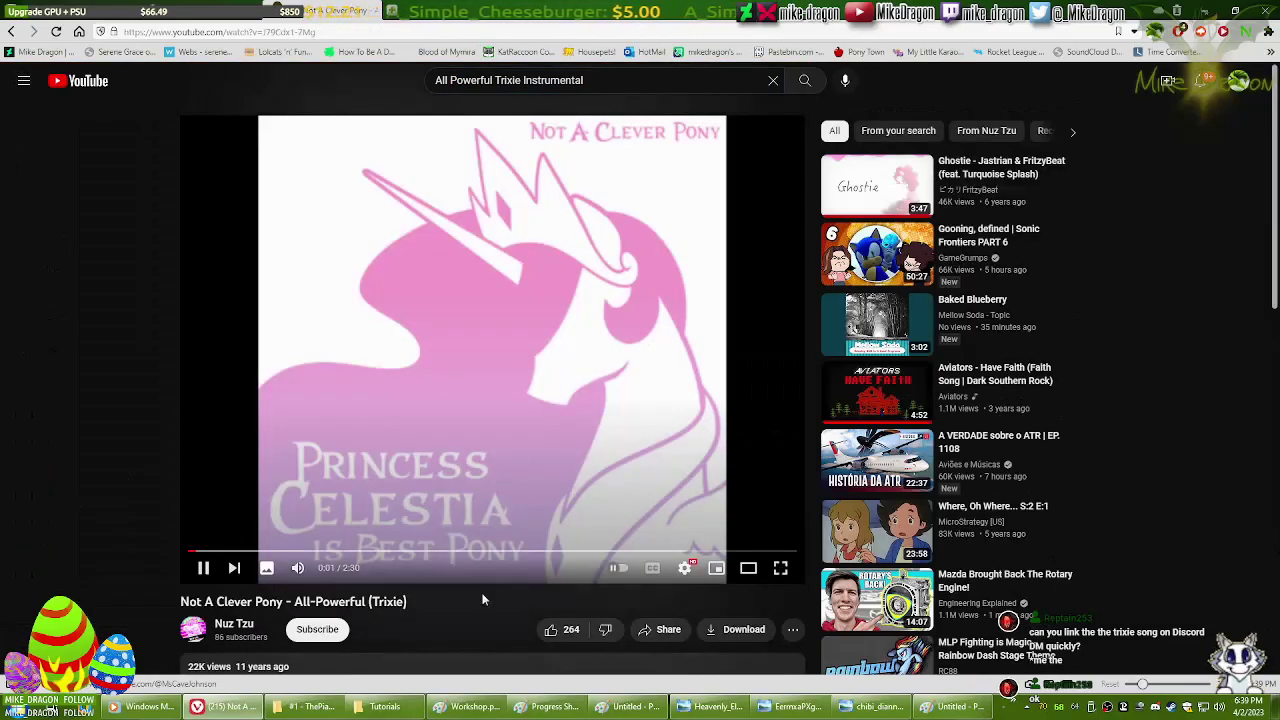
Read the video's description, open its share link and return to the dragon drawing in Paint.
scroll(472, 576, down, 3)
click(388, 436)
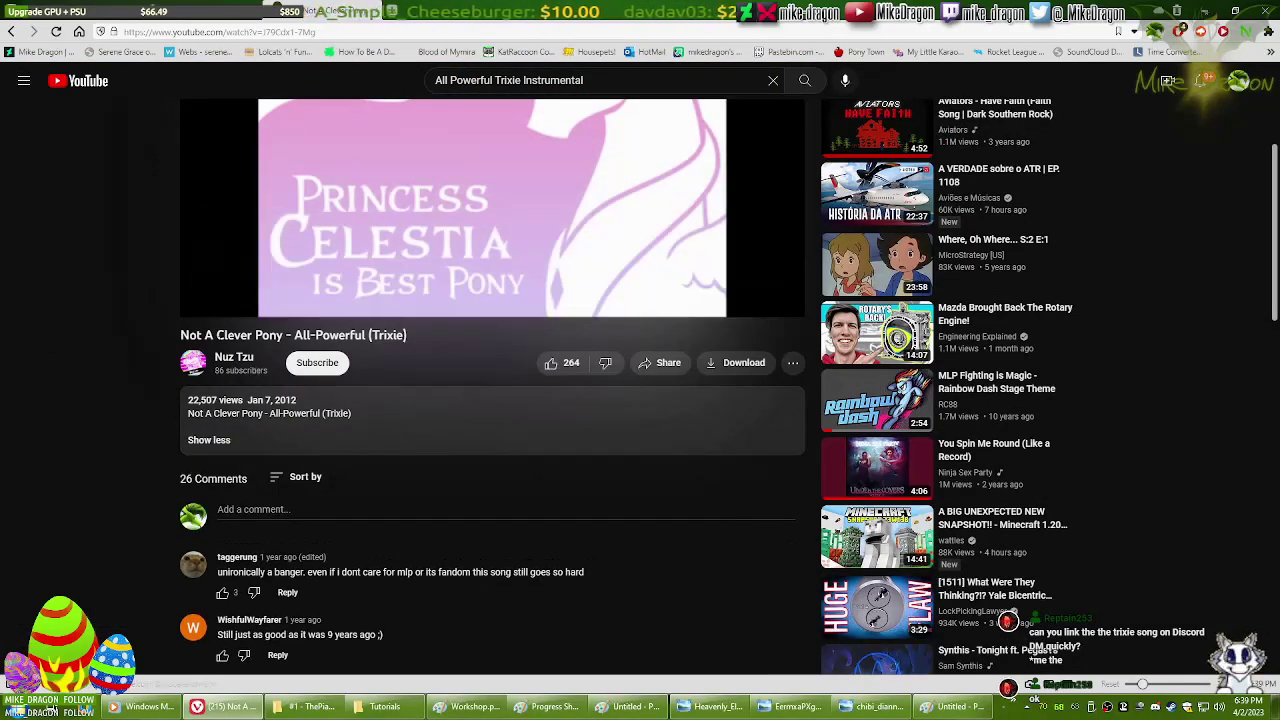
mouse_move(336, 306)
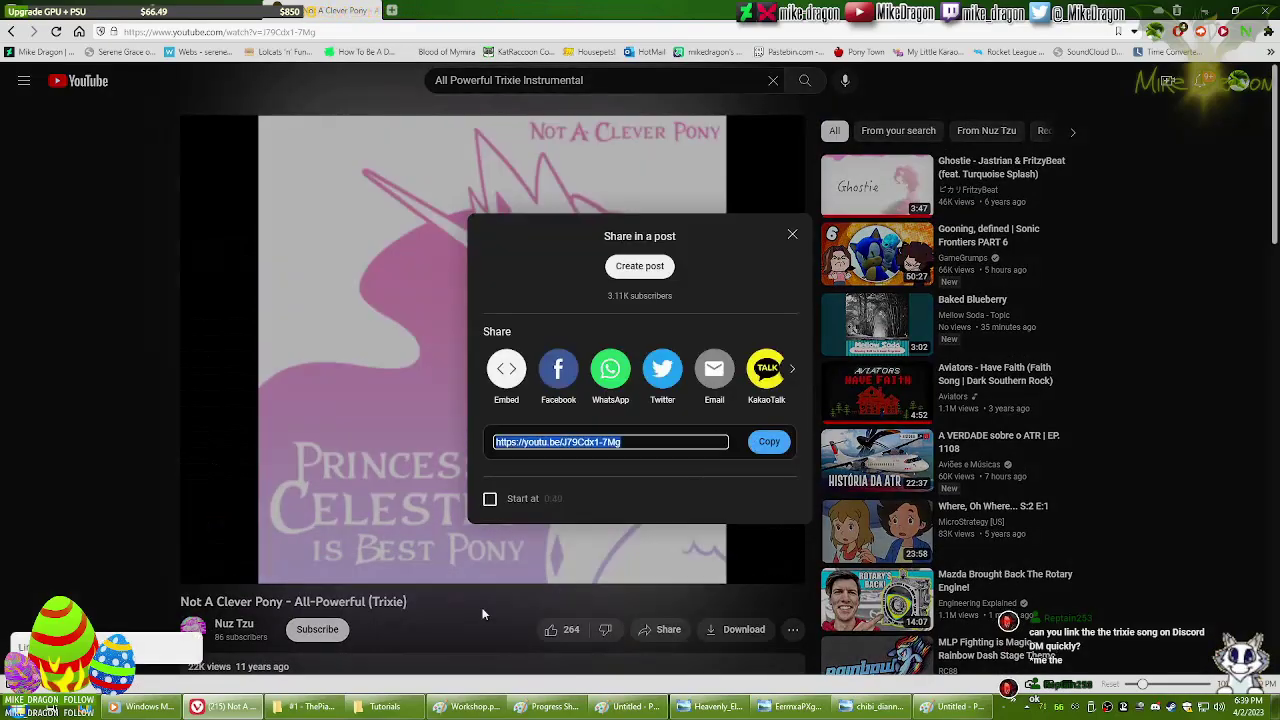
key(ctrl+Tab)
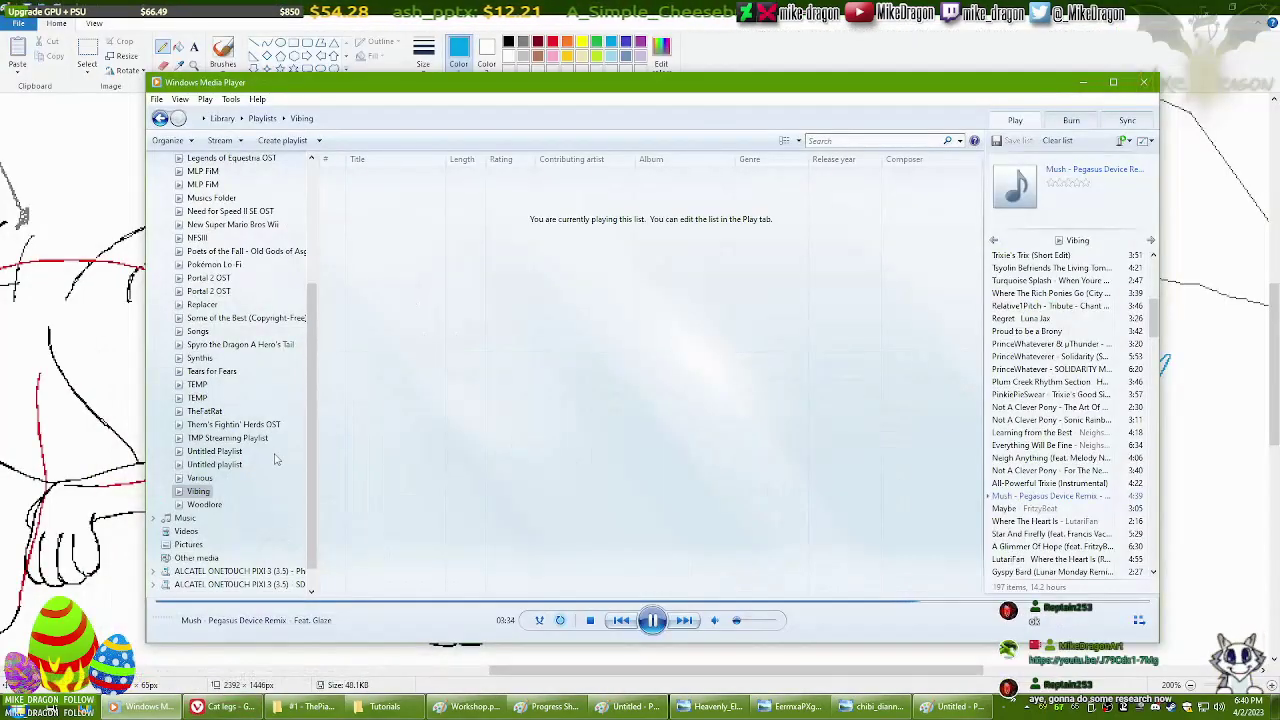
key(alt+Tab)
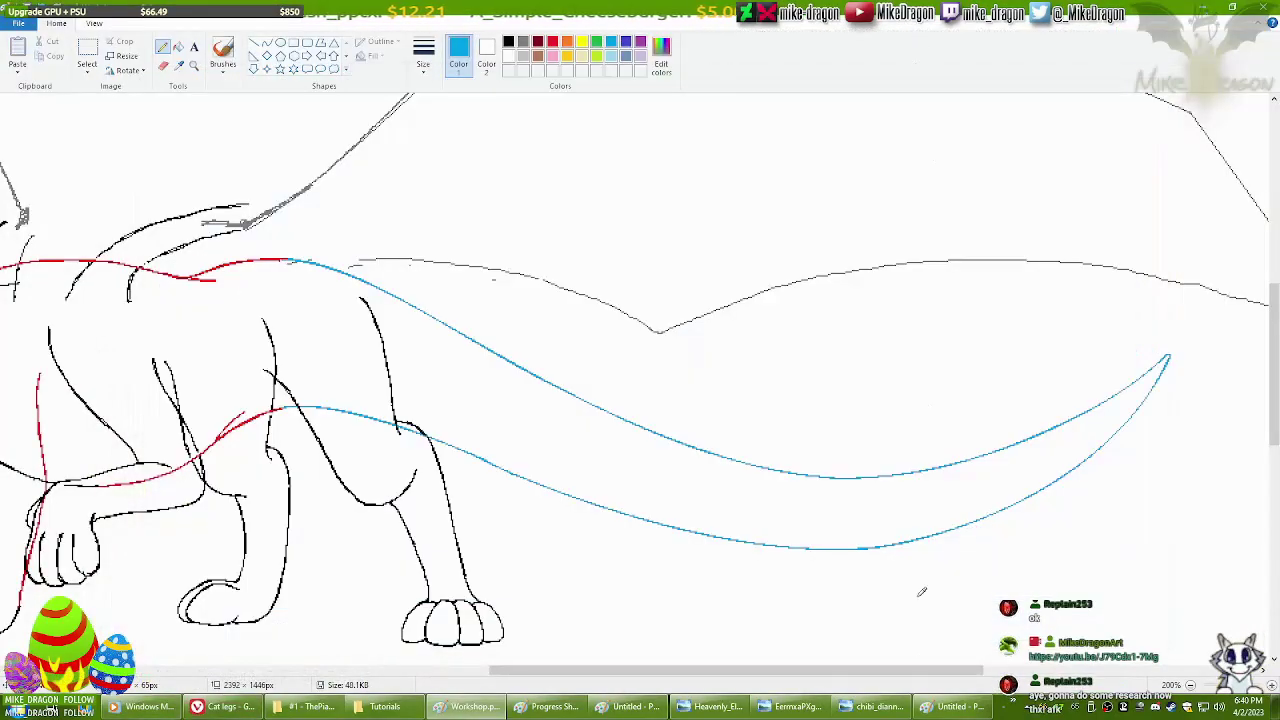
Examine the new tail's shape and length against the dragon's body and wings.
scroll(1207, 348, left, 2)
right_click(881, 598)
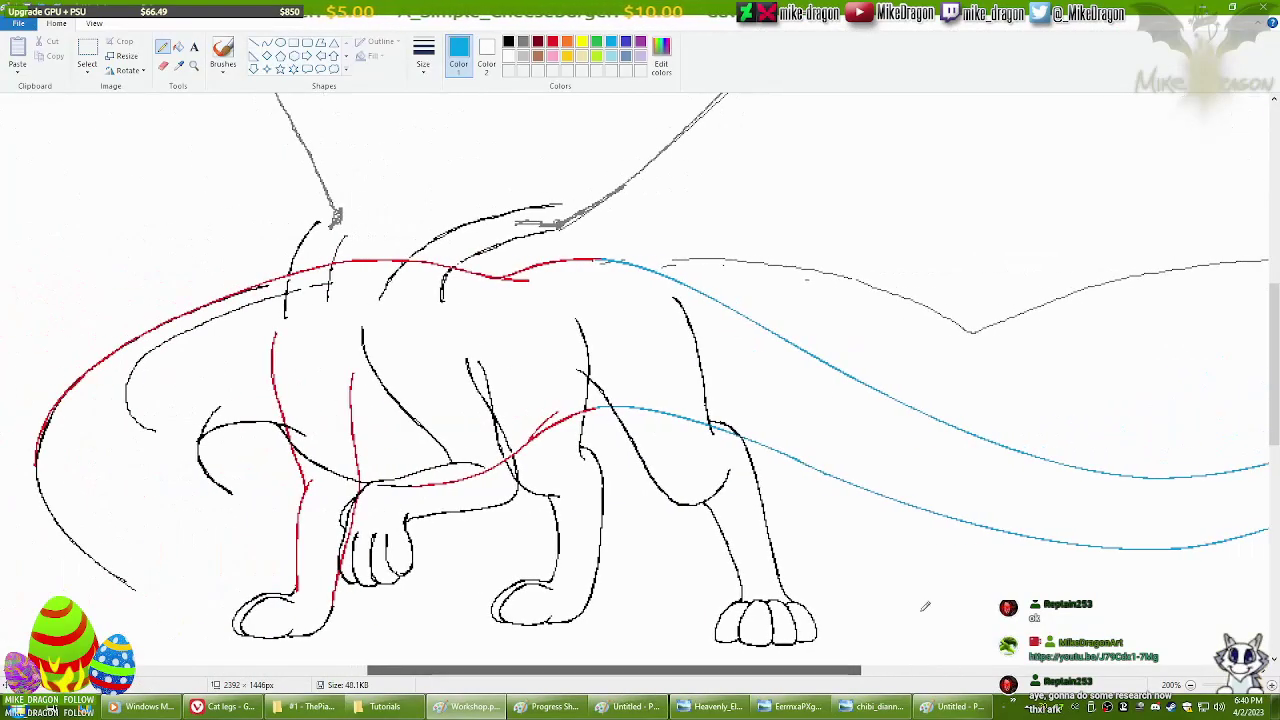
right_click(603, 397)
click(585, 411)
click(585, 411)
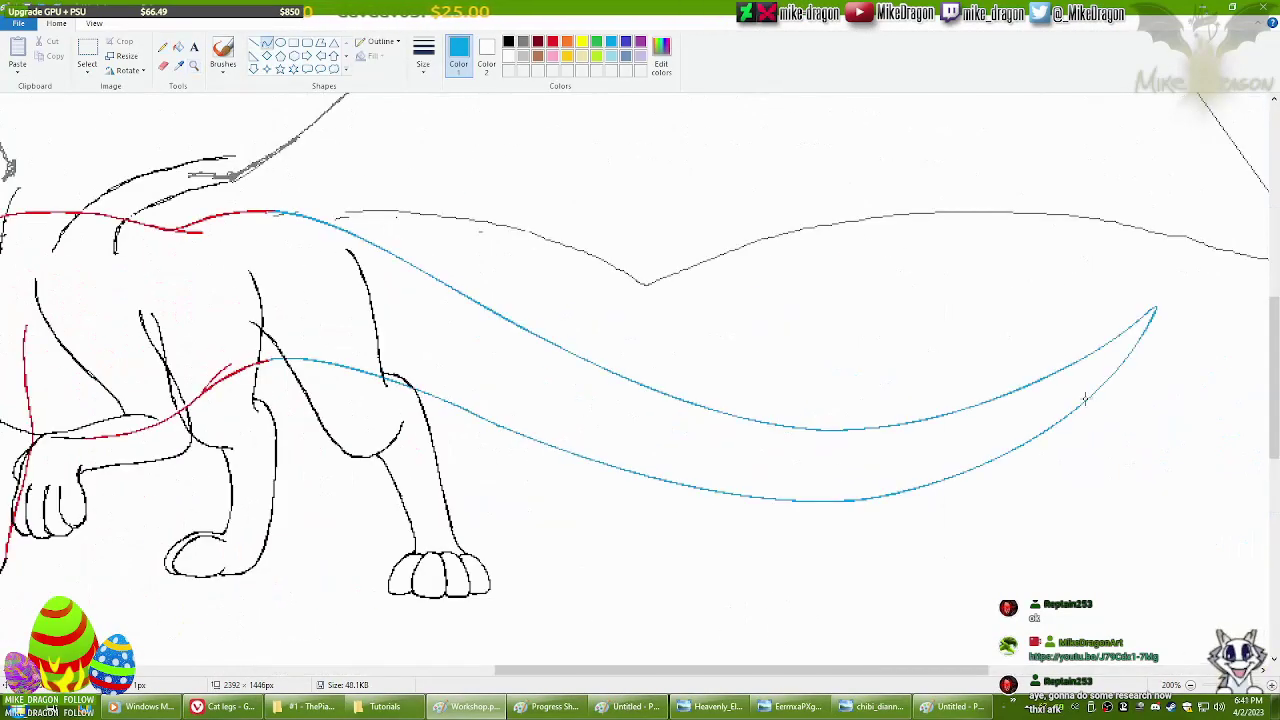
scroll(1128, 361, down, 3)
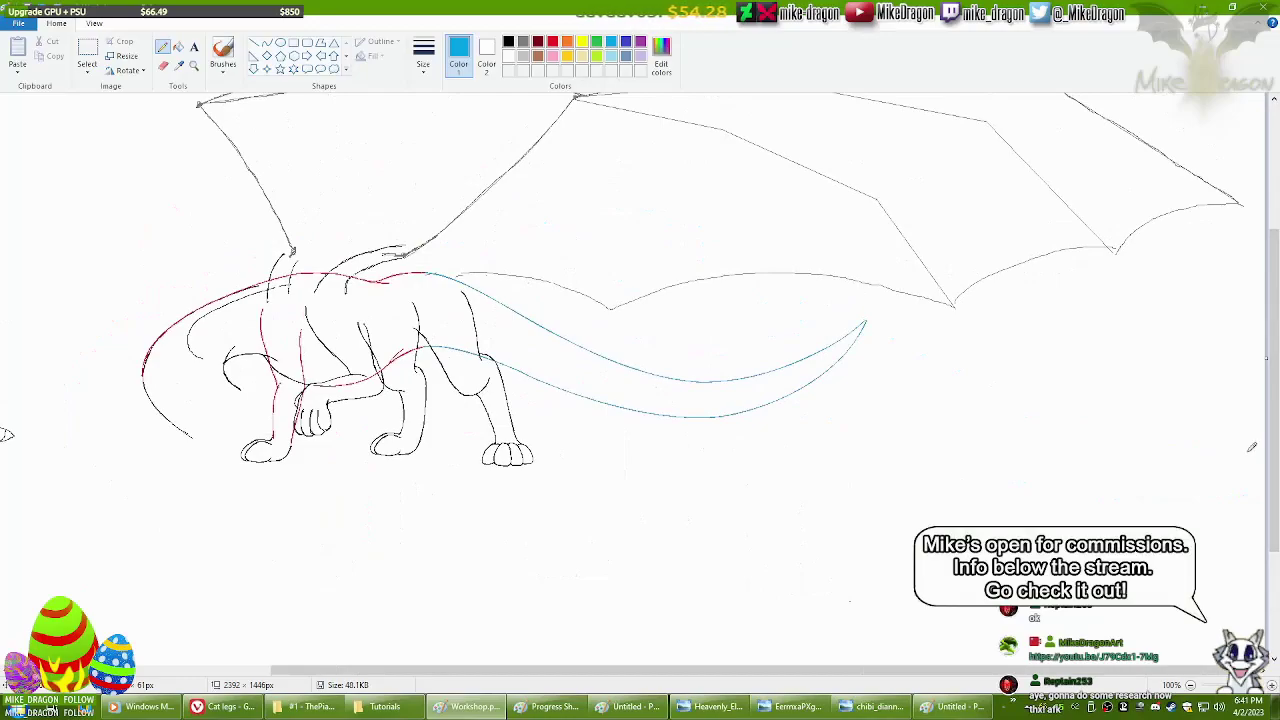
key(alt+Tab)
key(alt+Tab)
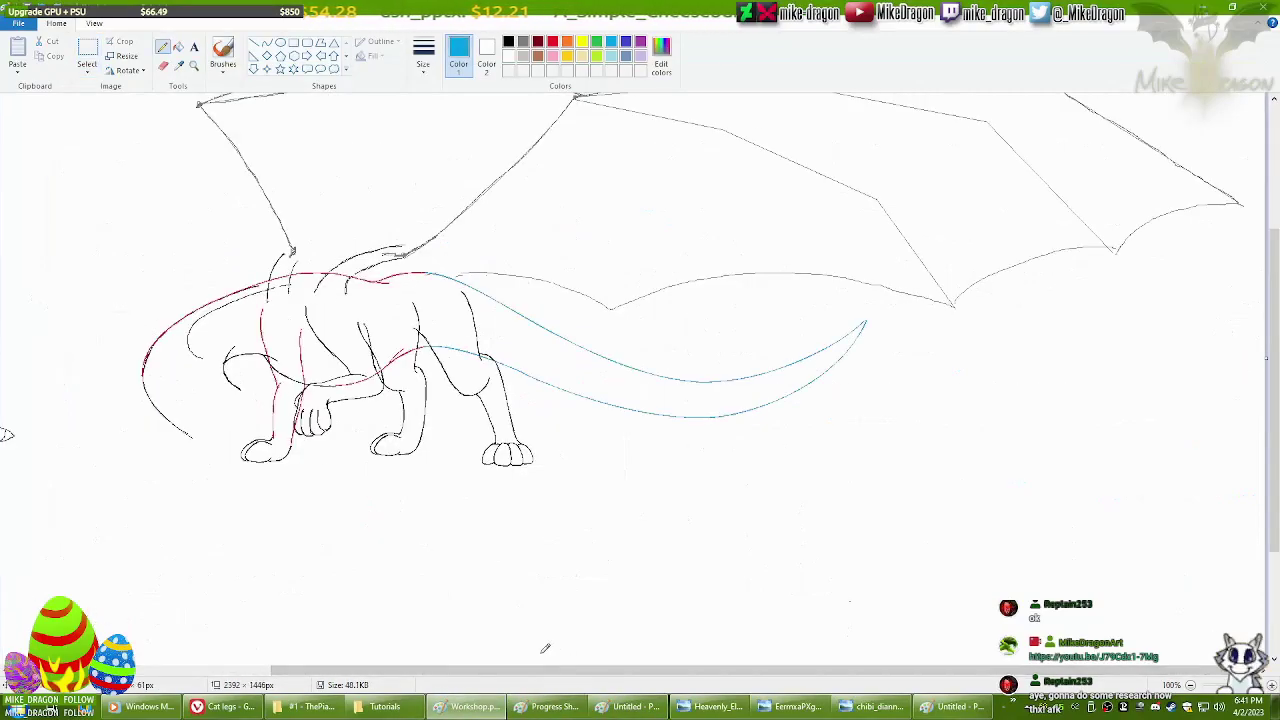
scroll(569, 327, up, 2)
key(alt+Tab)
key(alt+Tab)
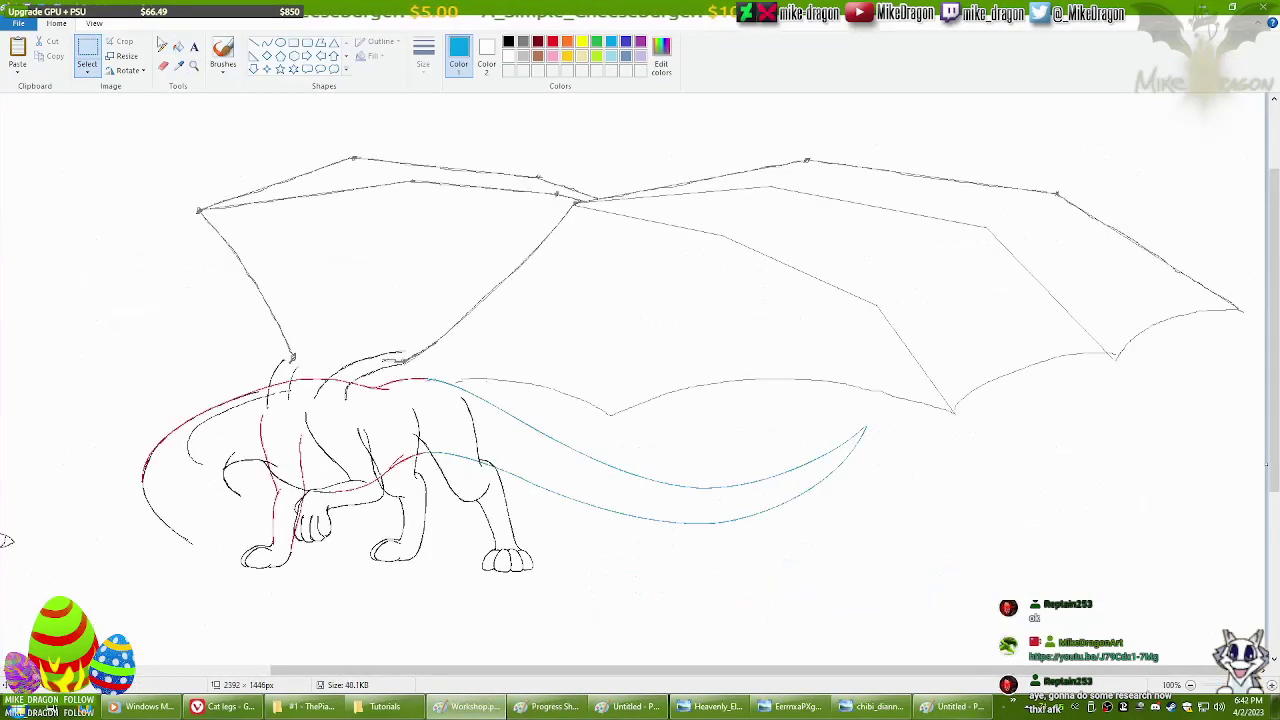
scroll(1271, 487, down, 1)
scroll(541, 619, left, 3)
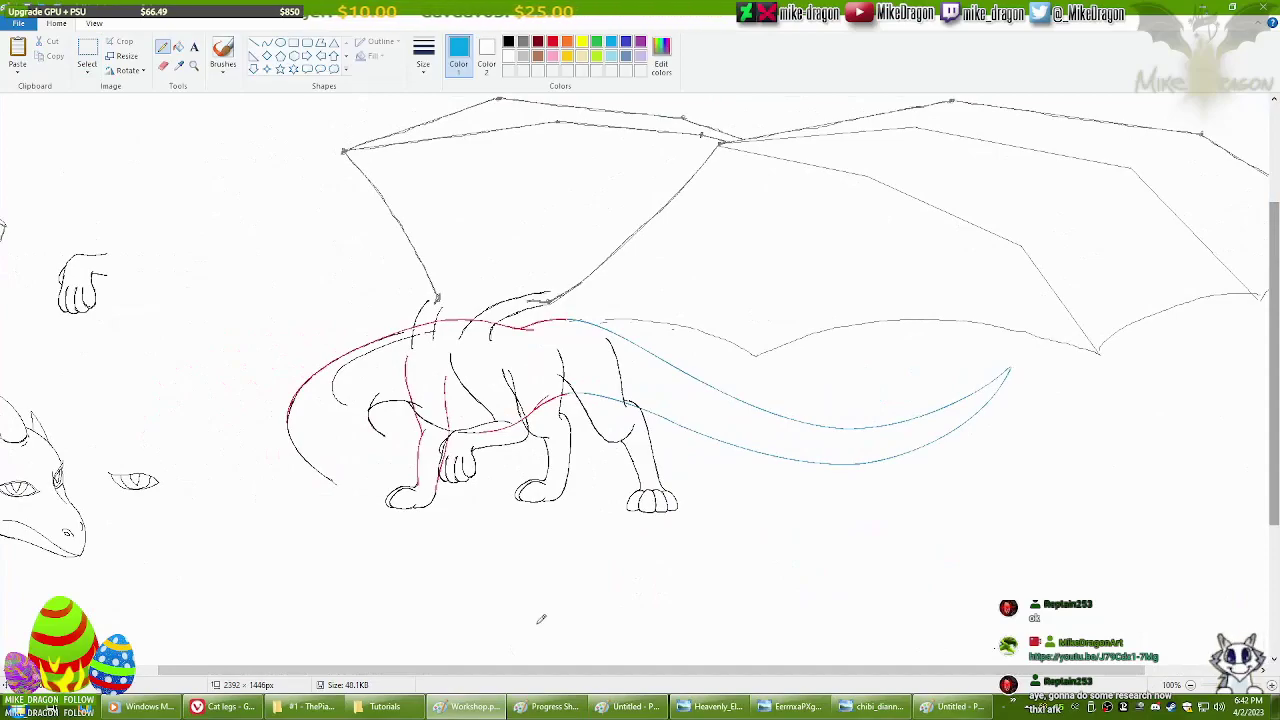
Redraw the throat and head-base curves in blue slightly lower, and erase the black lines they replace.
click(266, 42)
scroll(284, 410, up, 1)
drag(566, 410, 455, 418)
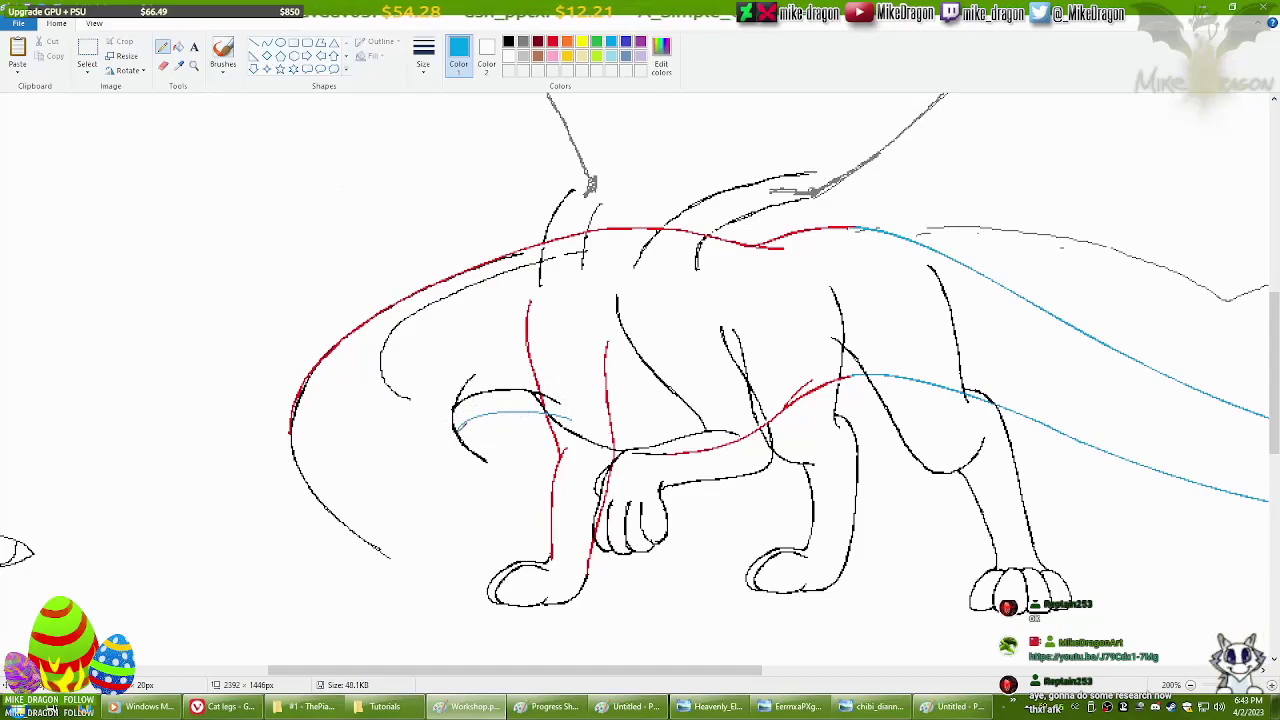
drag(455, 422, 488, 462)
click(162, 47)
click(162, 65)
click(508, 41)
mouse_move(562, 398)
mouse_down()
mouse_move(482, 438)
mouse_move(390, 385)
mouse_up()
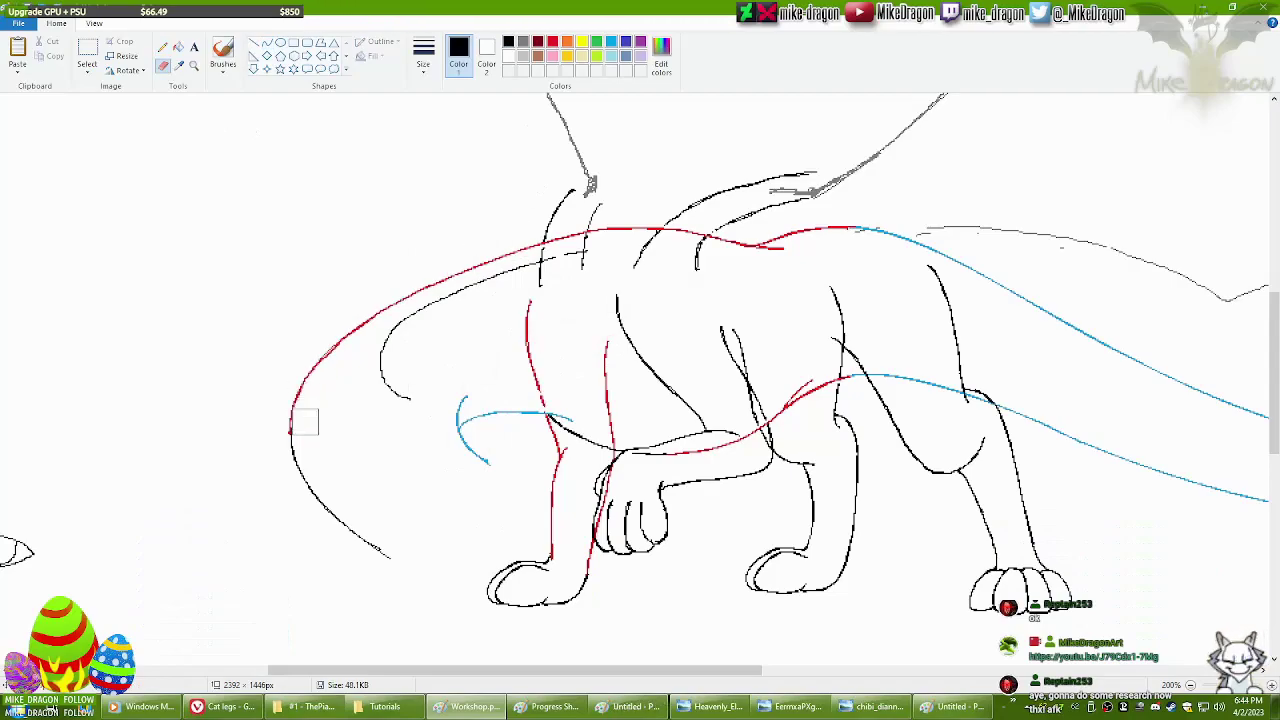
Erase the old black inner neck curve below the red neck line.
scroll(303, 420, left, 4)
scroll(583, 608, down, 1)
click(87, 55)
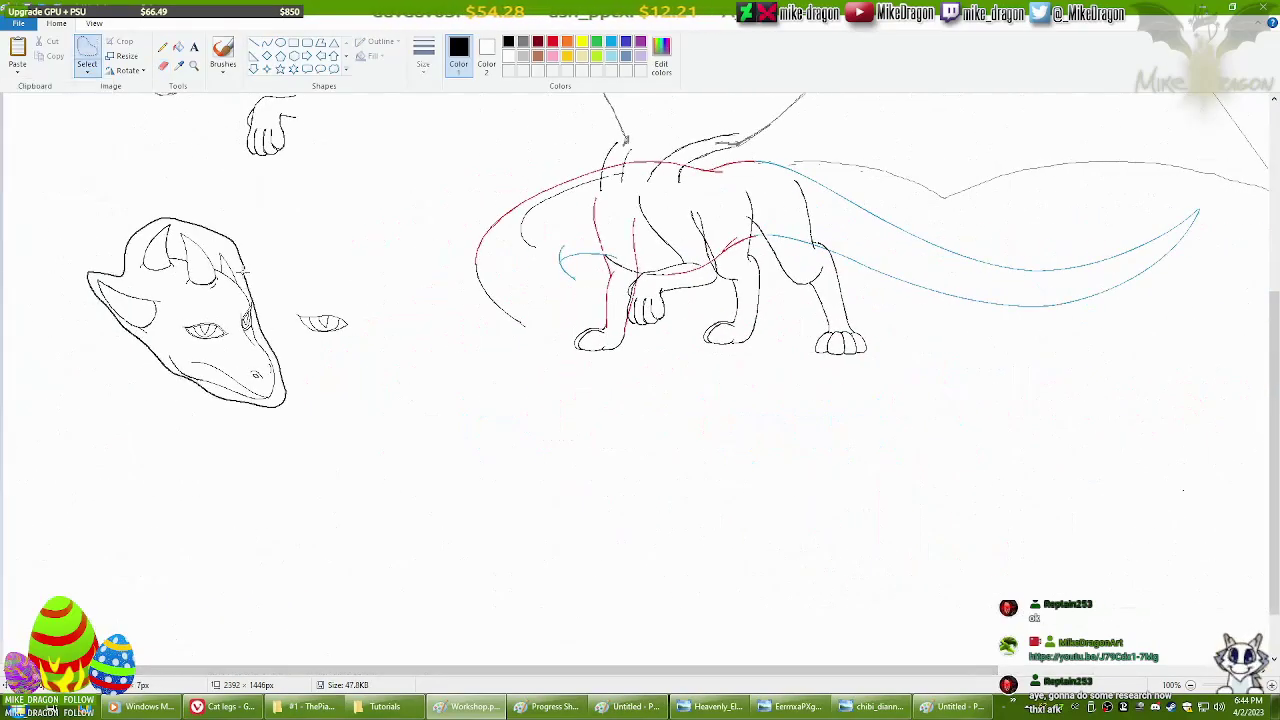
click(162, 65)
scroll(460, 140, up, 1)
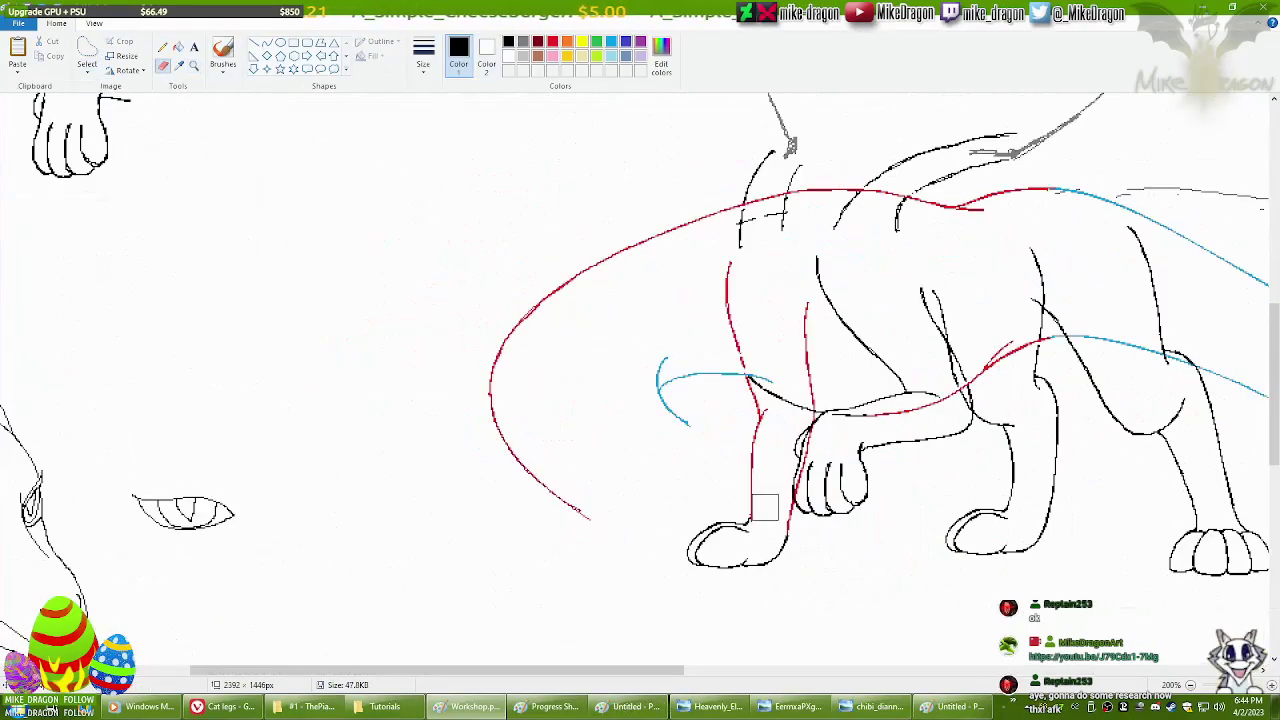
Paste the copied horned head, scale it down and fit it at the lower end of the red neck curve.
scroll(264, 230, right, 3)
key(ctrl+v)
mouse_move(285, 364)
mouse_down()
mouse_move(562, 531)
mouse_move(549, 515)
mouse_up()
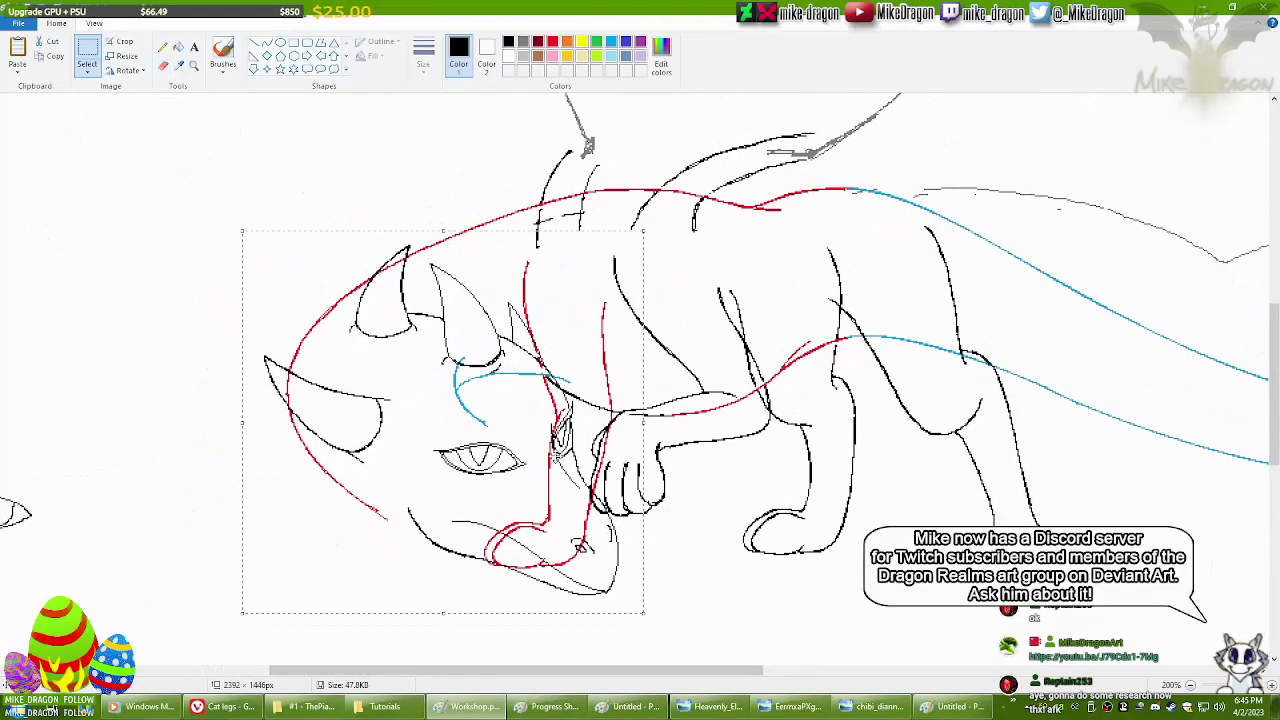
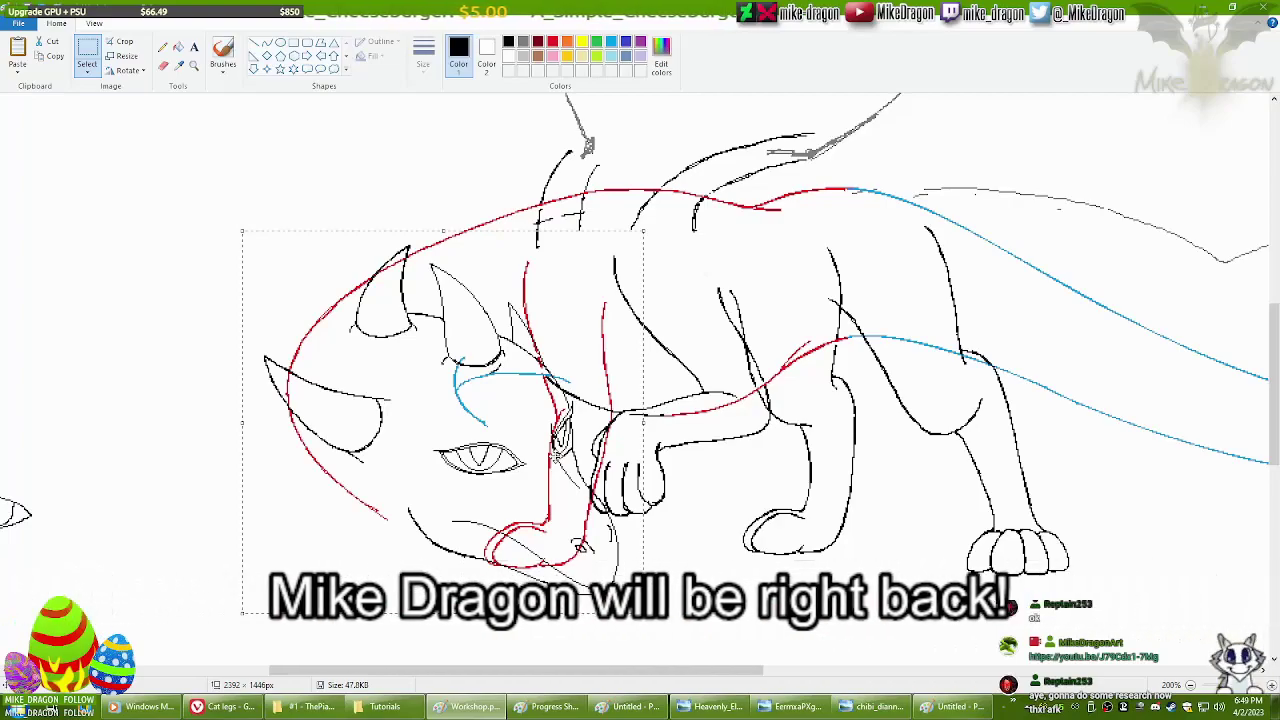
drag(643, 231, 586, 276)
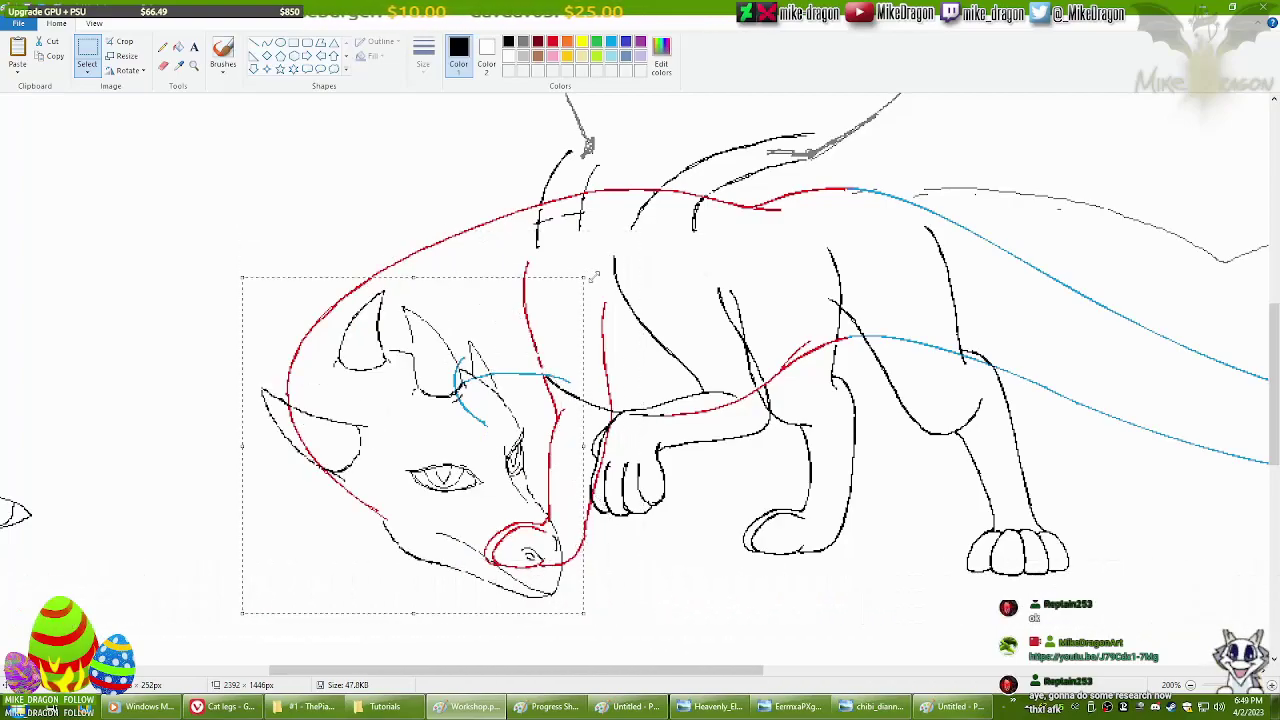
drag(499, 434, 520, 428)
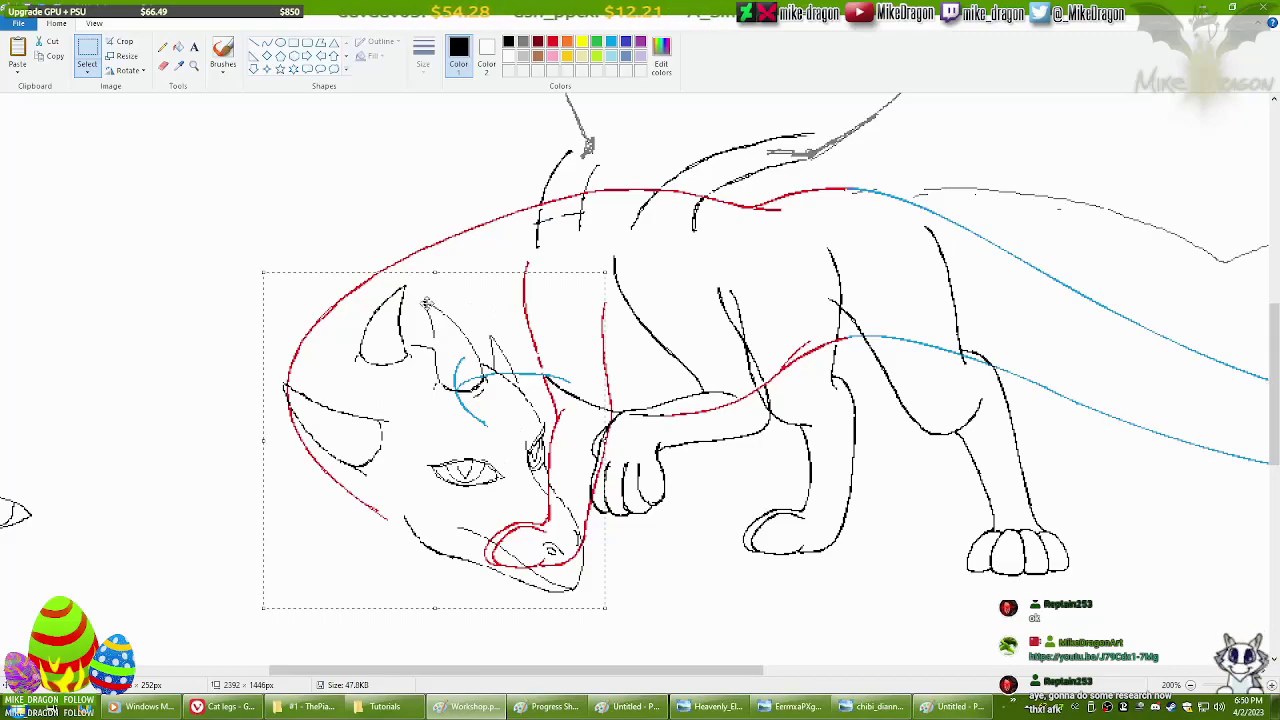
mouse_move(691, 669)
mouse_down()
mouse_move(923, 637)
mouse_move(711, 670)
mouse_up()
drag(557, 271, 539, 286)
drag(413, 490, 398, 476)
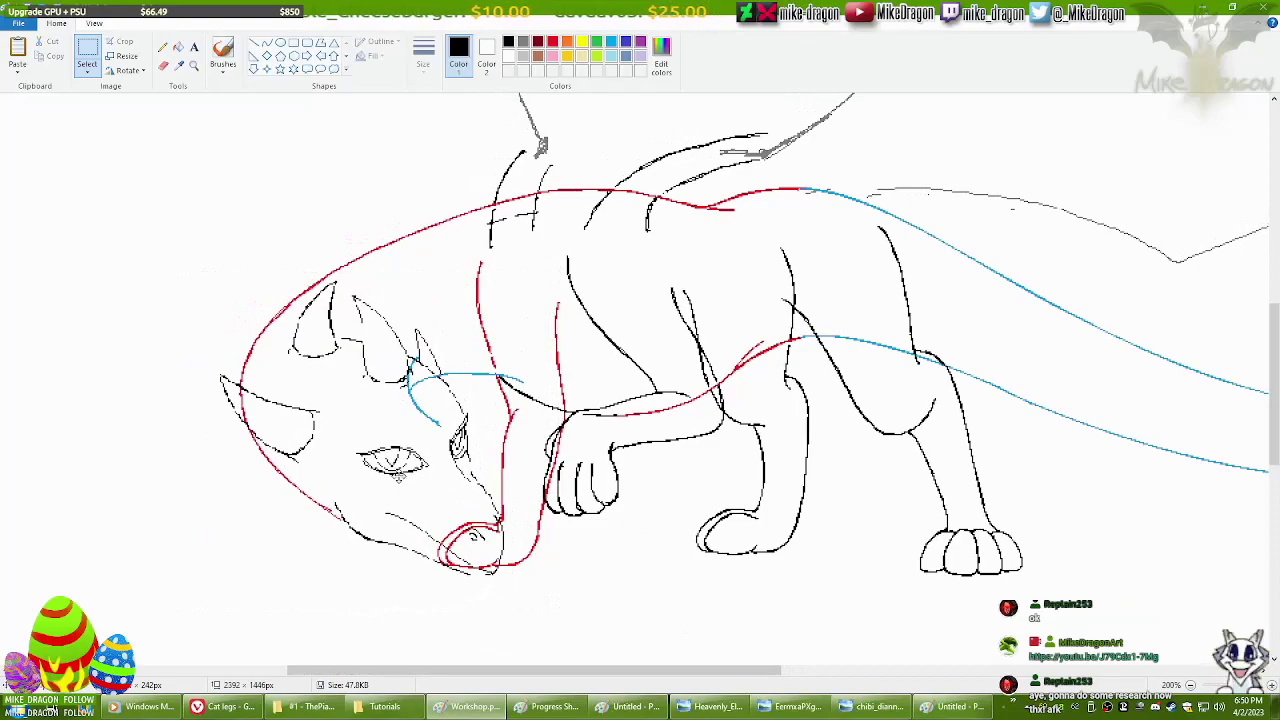
Move the resized head to the blank area beside the other head and eye sketches.
scroll(454, 493, left, 4)
scroll(363, 212, up, 5)
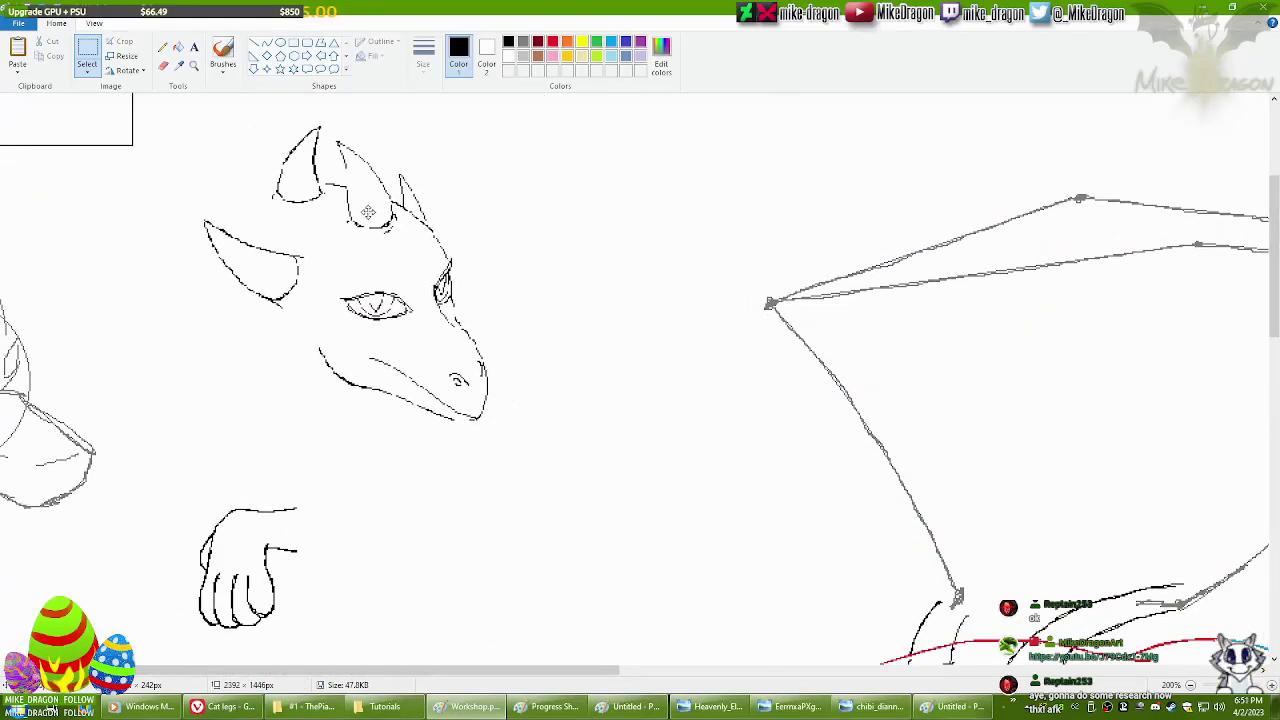
scroll(363, 212, down, 3)
mouse_move(340, 190)
mouse_down()
mouse_move(105, 163)
mouse_move(340, 550)
mouse_up()
drag(458, 148, 330, 186)
scroll(300, 540, up, 3)
Trace the top of the head and the brow-to-snout profile with blue curves.
click(266, 42)
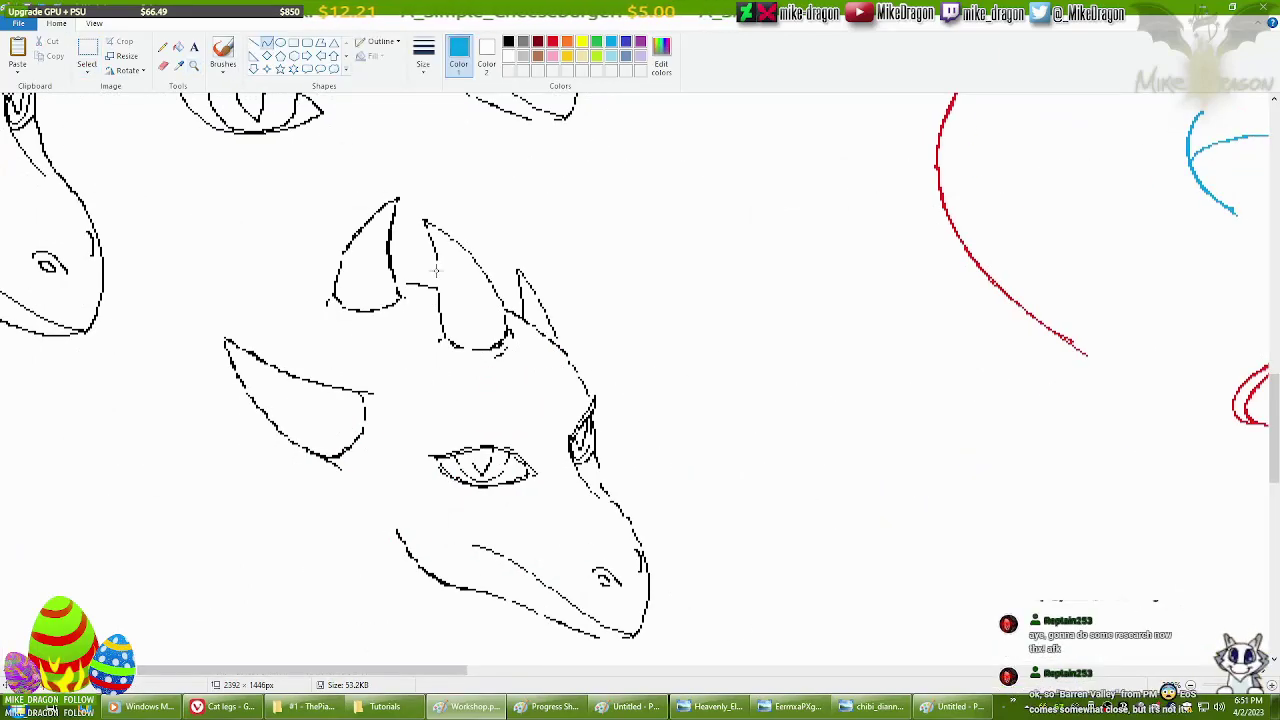
drag(390, 272, 571, 400)
key(ctrl+z)
mouse_move(378, 287)
mouse_down()
mouse_move(588, 412)
mouse_move(573, 335)
mouse_move(524, 292)
mouse_up()
scroll(990, 434, down, 1)
scroll(990, 434, up, 2)
scroll(791, 486, down, 1)
drag(595, 461, 640, 625)
scroll(1118, 416, down, 1)
Trace the lower jaw, chin and mouth line of the head with blue curves.
mouse_move(625, 545)
mouse_down()
mouse_move(666, 569)
mouse_move(650, 535)
mouse_up()
drag(401, 671, 360, 672)
mouse_move(685, 573)
mouse_down()
mouse_move(851, 623)
mouse_move(818, 634)
mouse_up()
drag(726, 531, 856, 620)
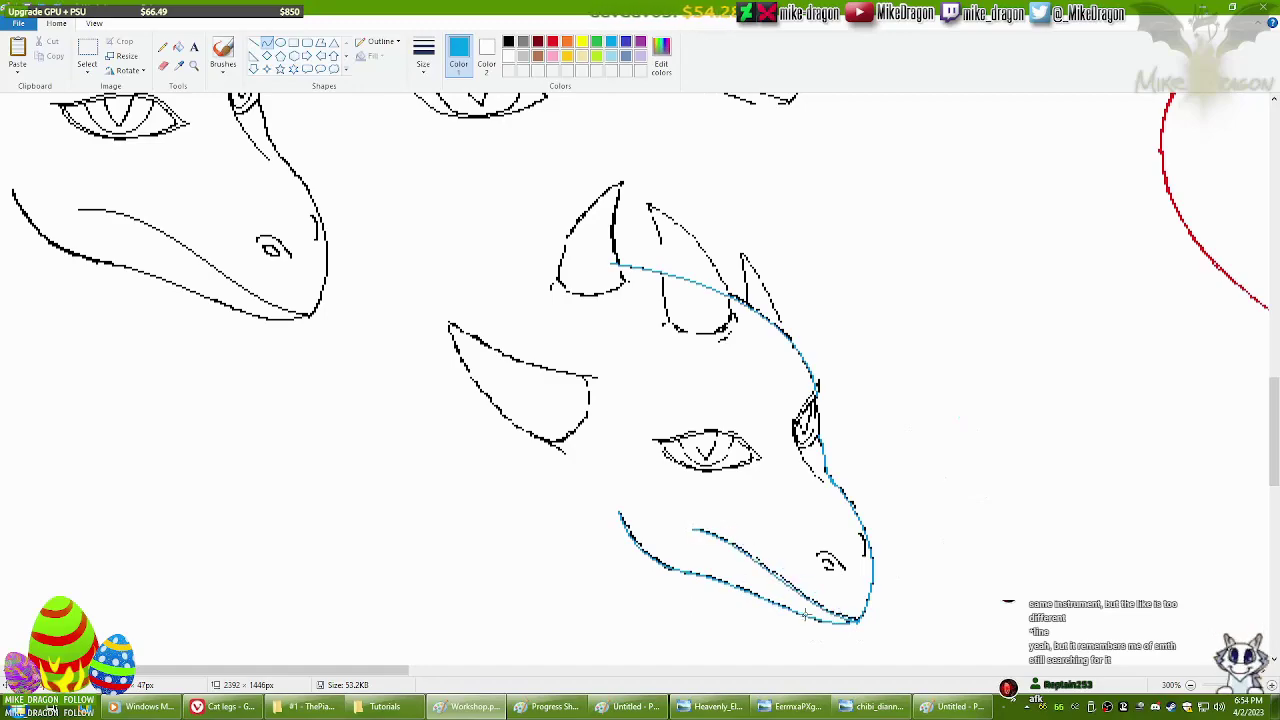
mouse_move(720, 530)
mouse_down()
mouse_move(808, 528)
mouse_move(810, 616)
mouse_move(862, 612)
mouse_move(696, 530)
mouse_move(852, 607)
mouse_move(720, 535)
mouse_move(822, 620)
mouse_up()
key(ctrl+z)
drag(696, 530, 858, 620)
Trace both nostrils and the far eye's lower outline in blue.
drag(780, 575, 804, 494)
click(162, 47)
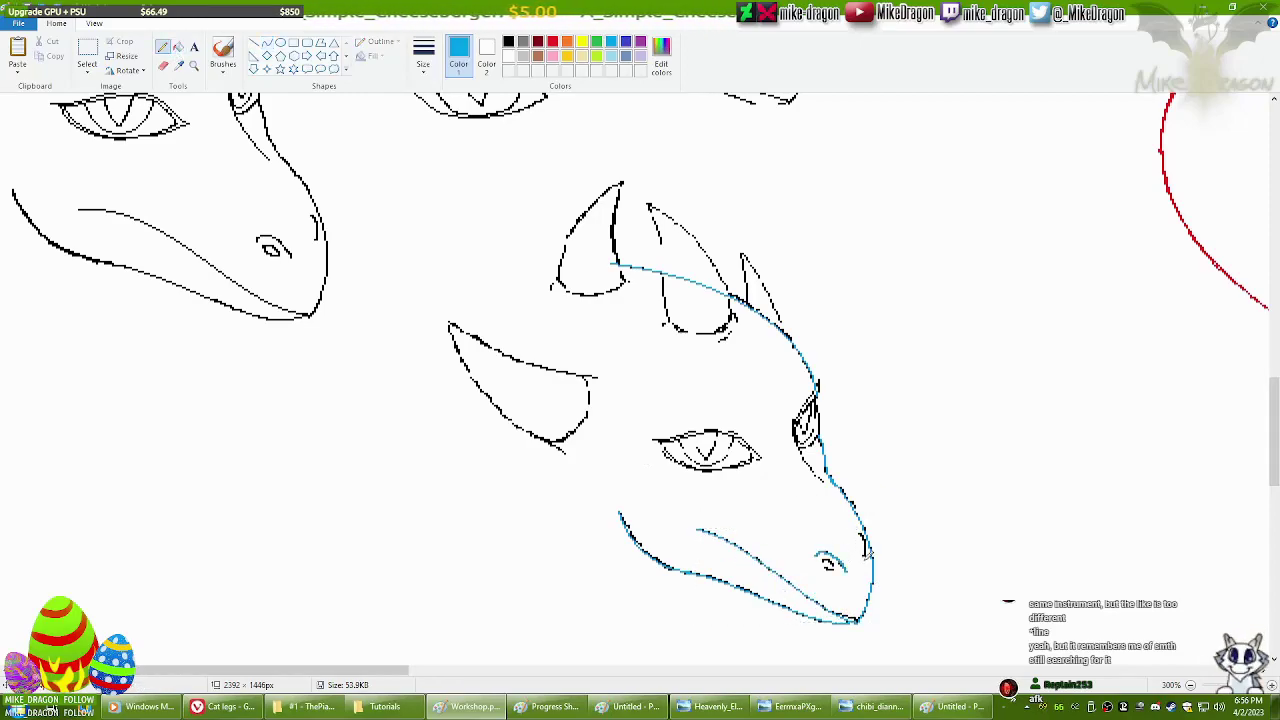
drag(858, 528, 866, 562)
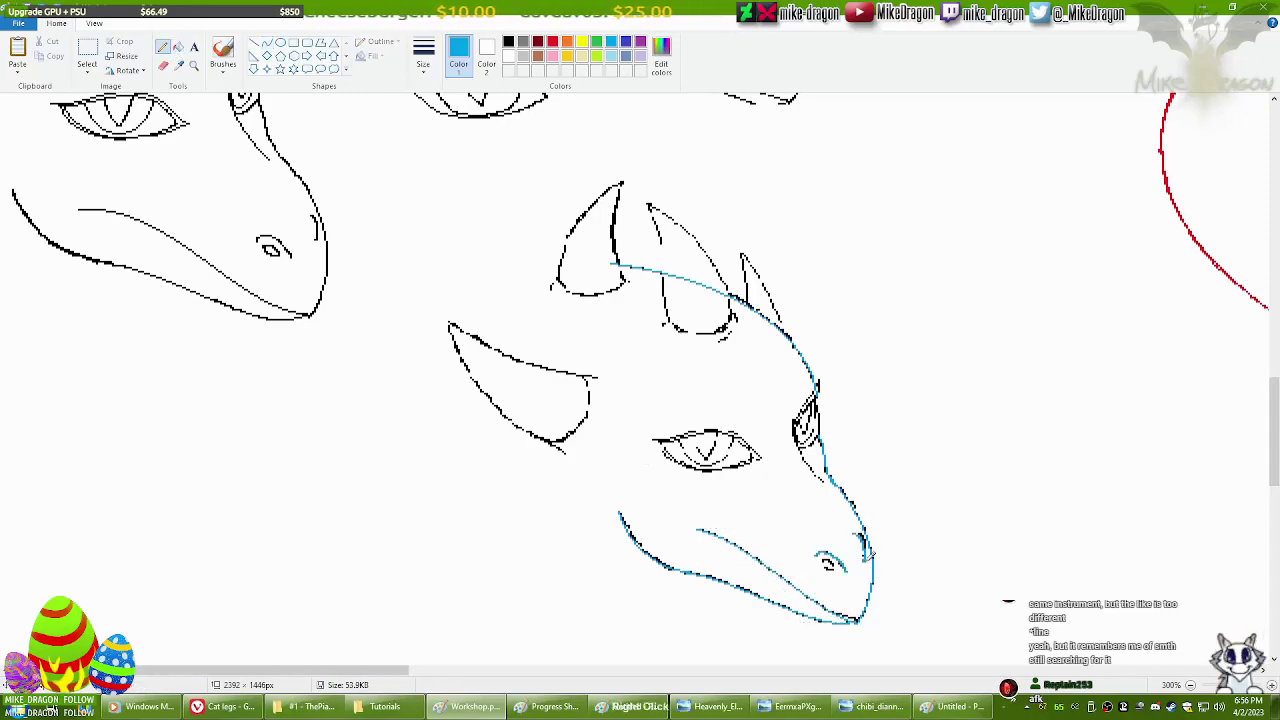
scroll(887, 530, up, 1)
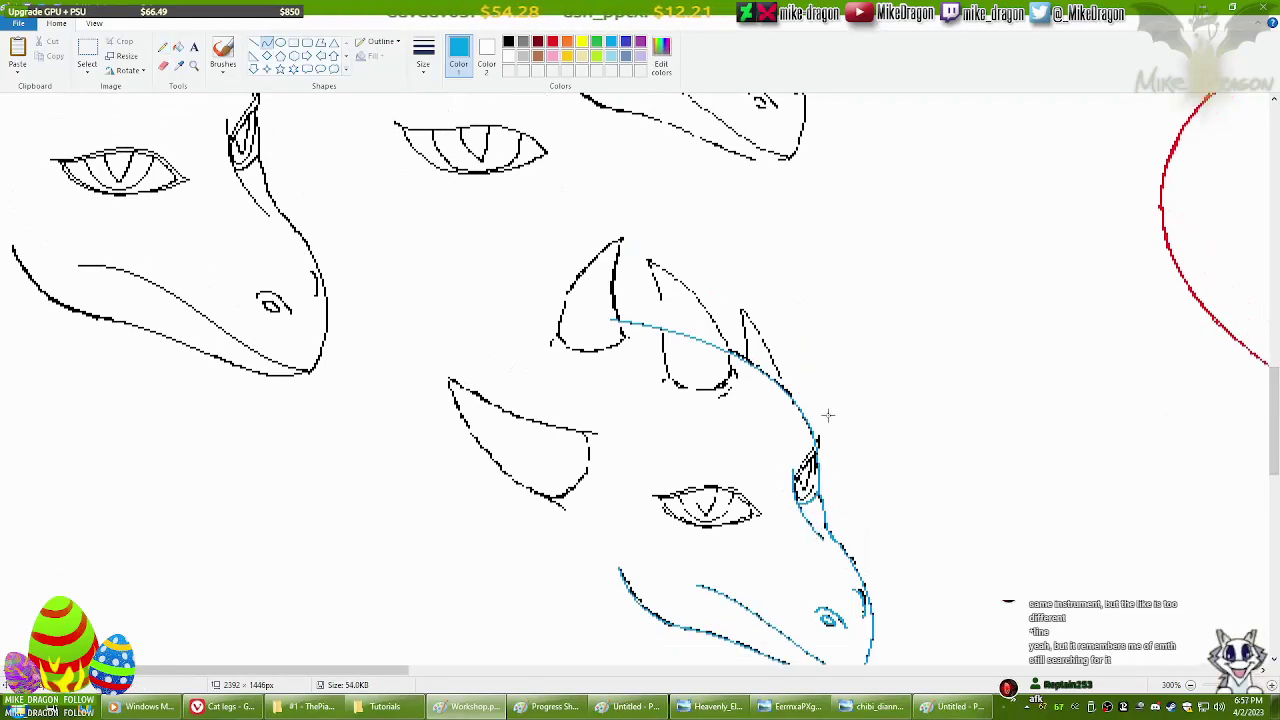
Trace the far eye's inner lines and the near eye's lids, iris and pupil in blue.
click(815, 455)
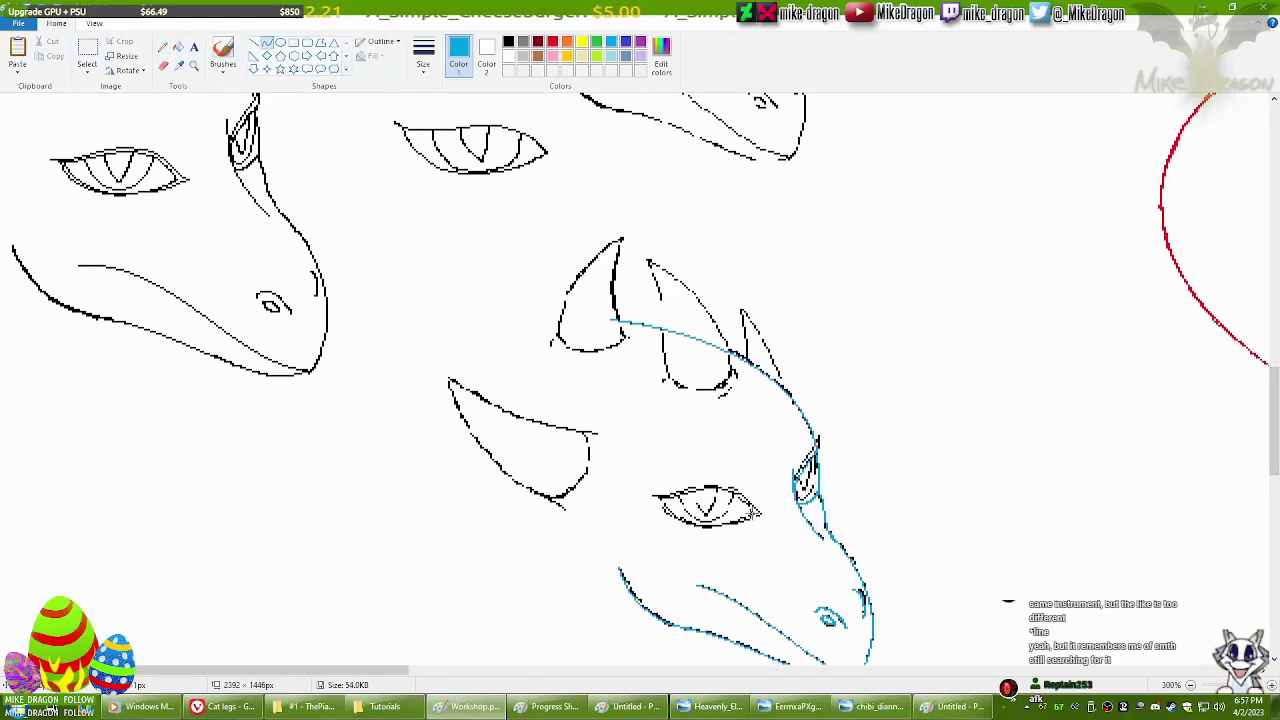
drag(658, 488, 750, 538)
click(162, 46)
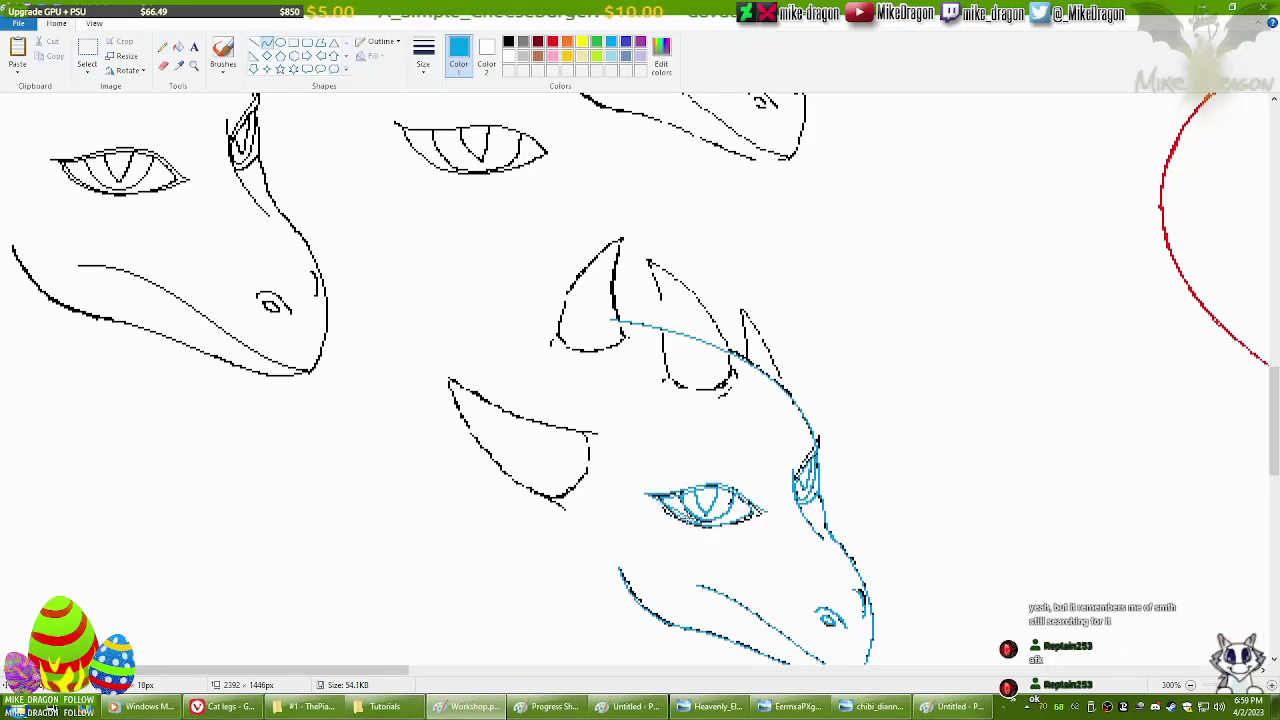
click(163, 46)
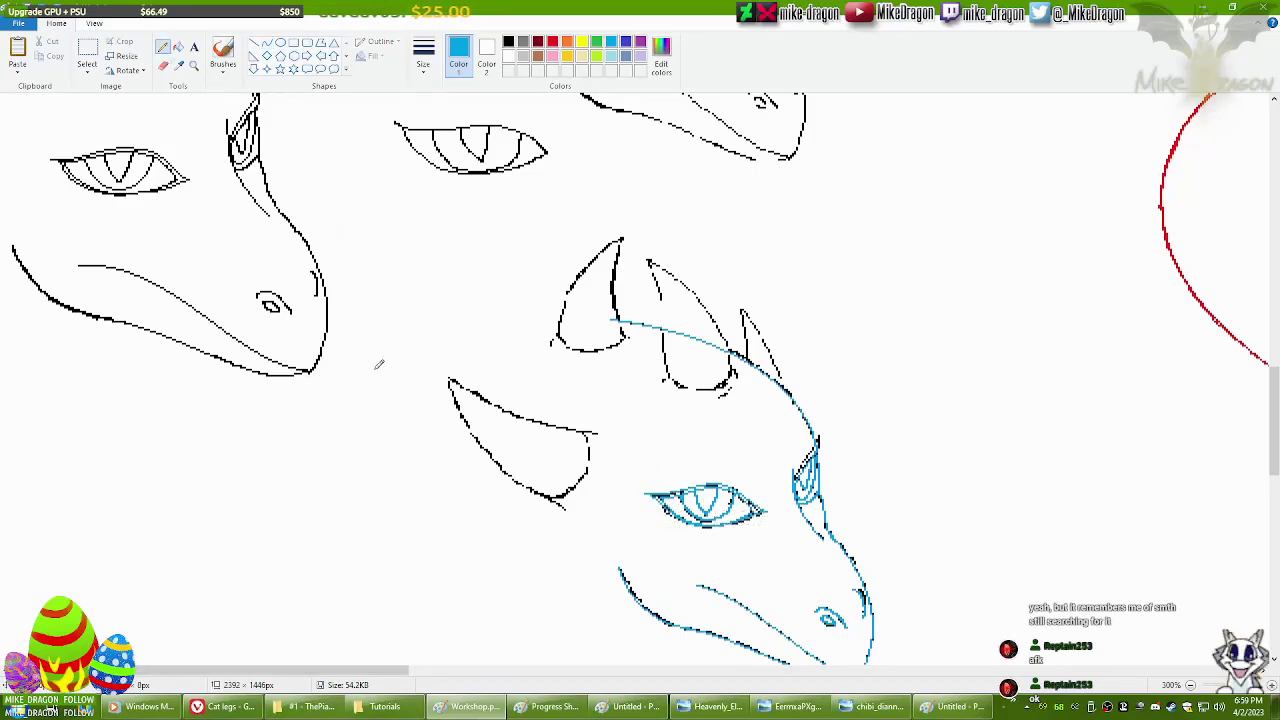
Trace the large side horn behind the near eye with blue curves.
click(266, 42)
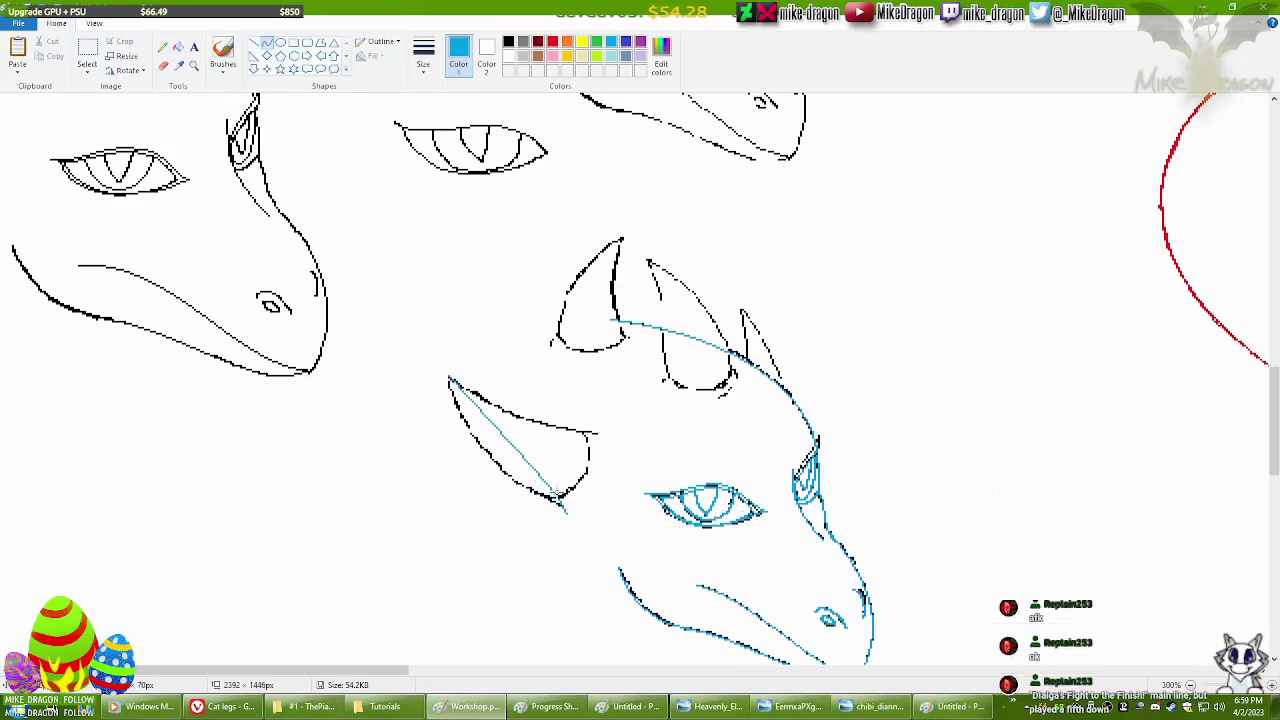
drag(450, 381, 560, 508)
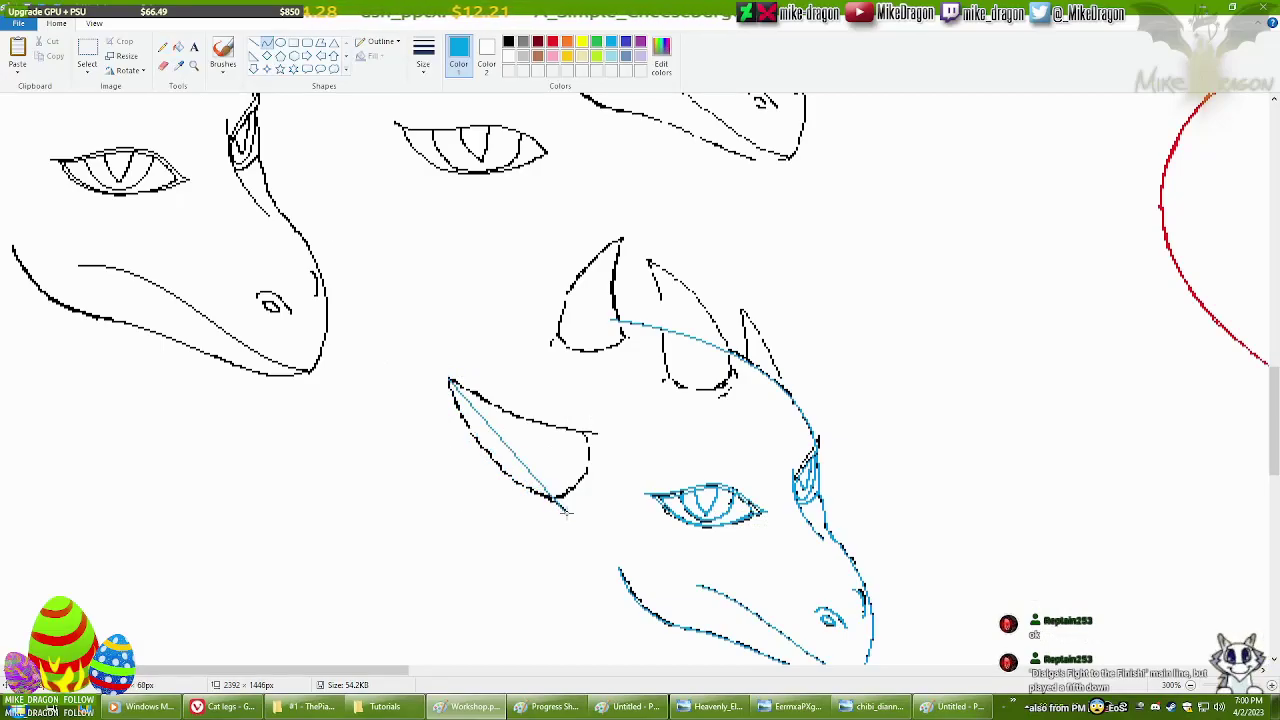
drag(450, 381, 548, 497)
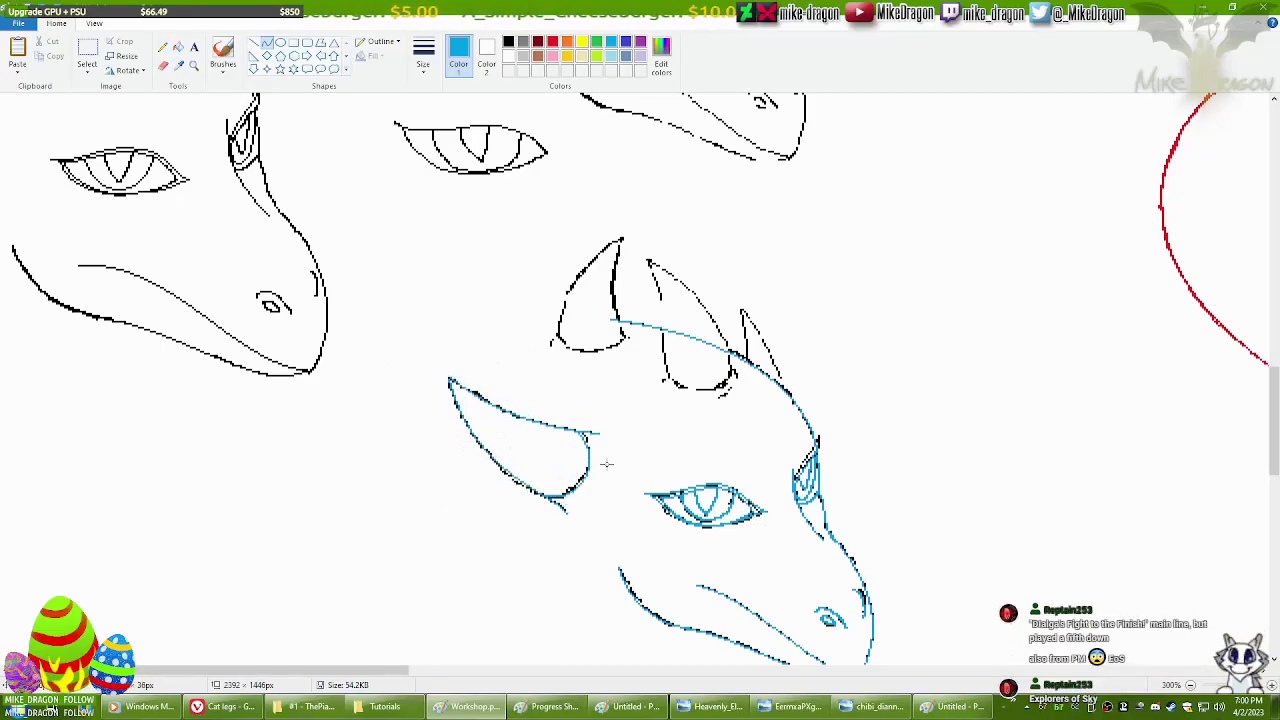
Trace the small far horn and the rear upper horn of the head with blue curves.
scroll(787, 382, up, 3)
drag(788, 578, 741, 495)
drag(787, 547, 745, 541)
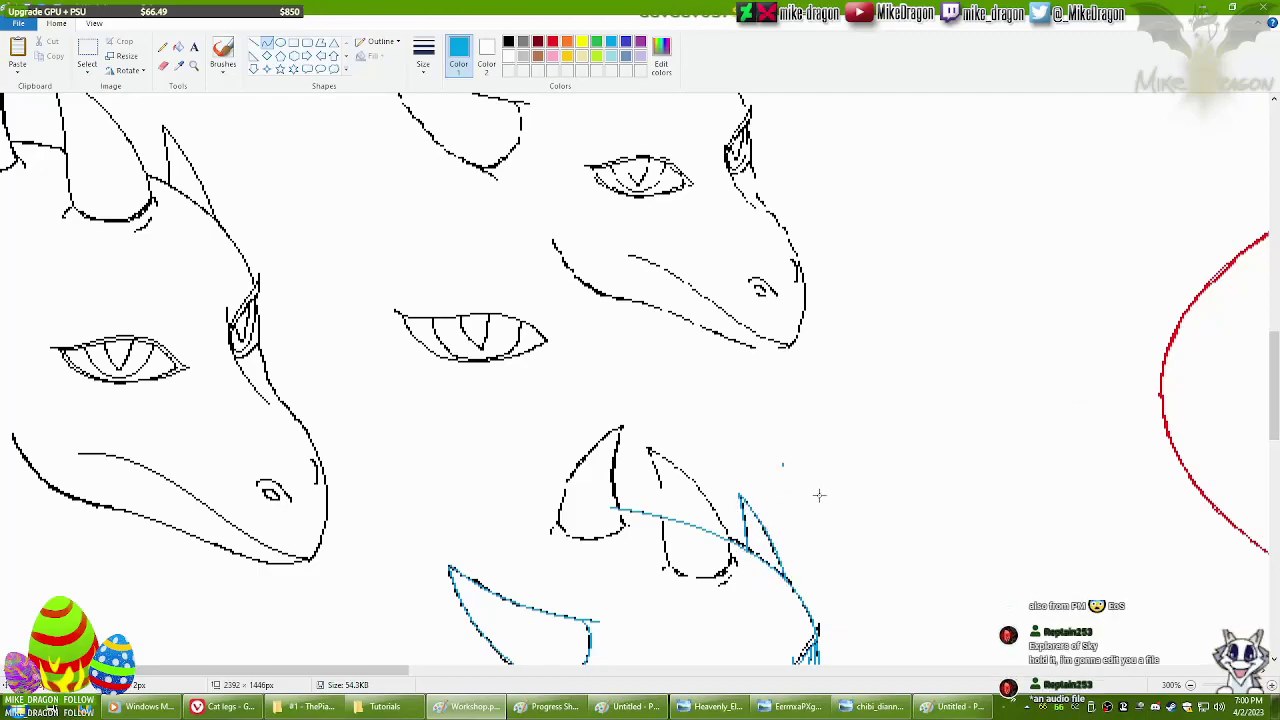
mouse_move(622, 426)
mouse_down()
mouse_move(556, 530)
mouse_move(612, 540)
mouse_move(620, 472)
mouse_up()
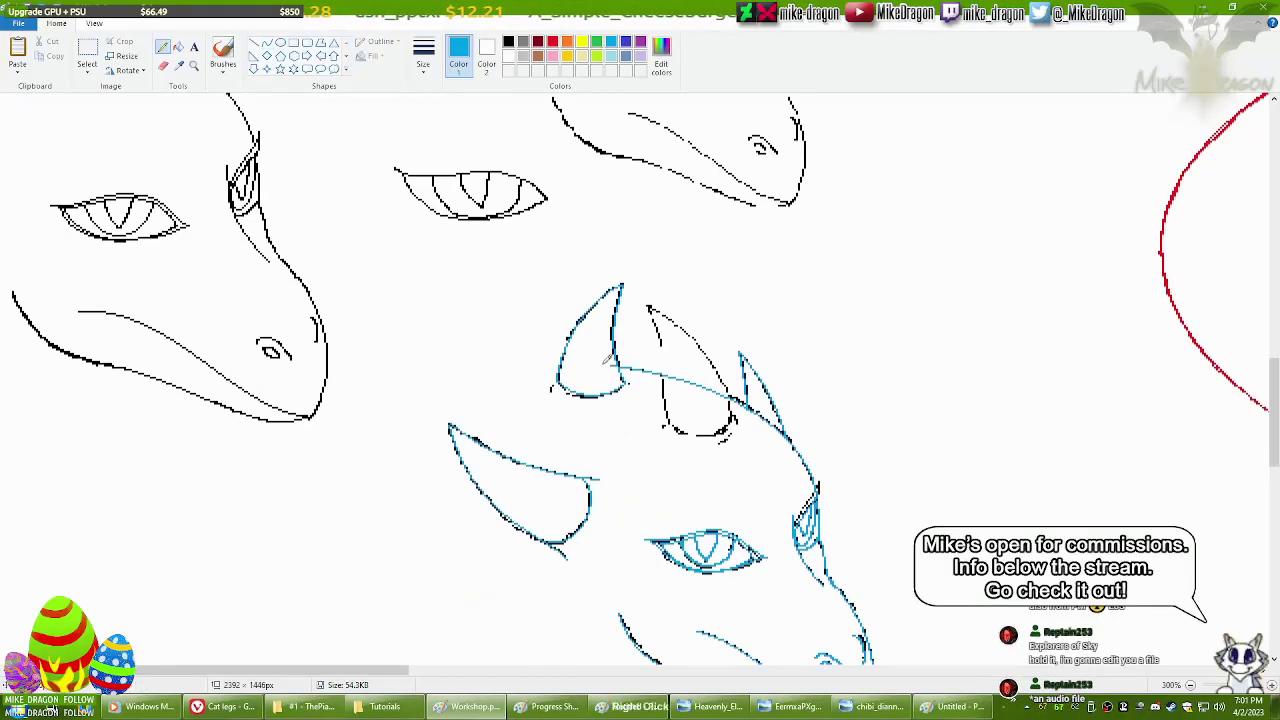
scroll(640, 380, down, 2)
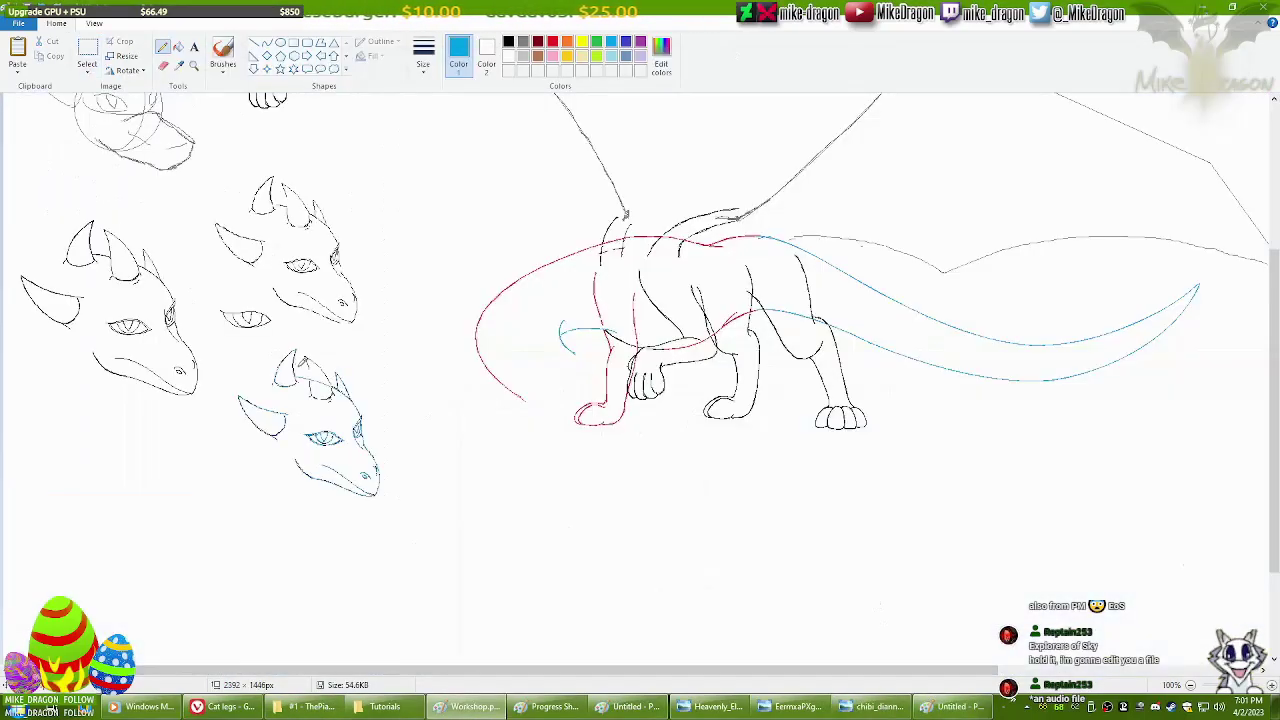
Check the chibi dragon reference picture and try a rough blue head with horns below the dragon's front legs.
click(875, 706)
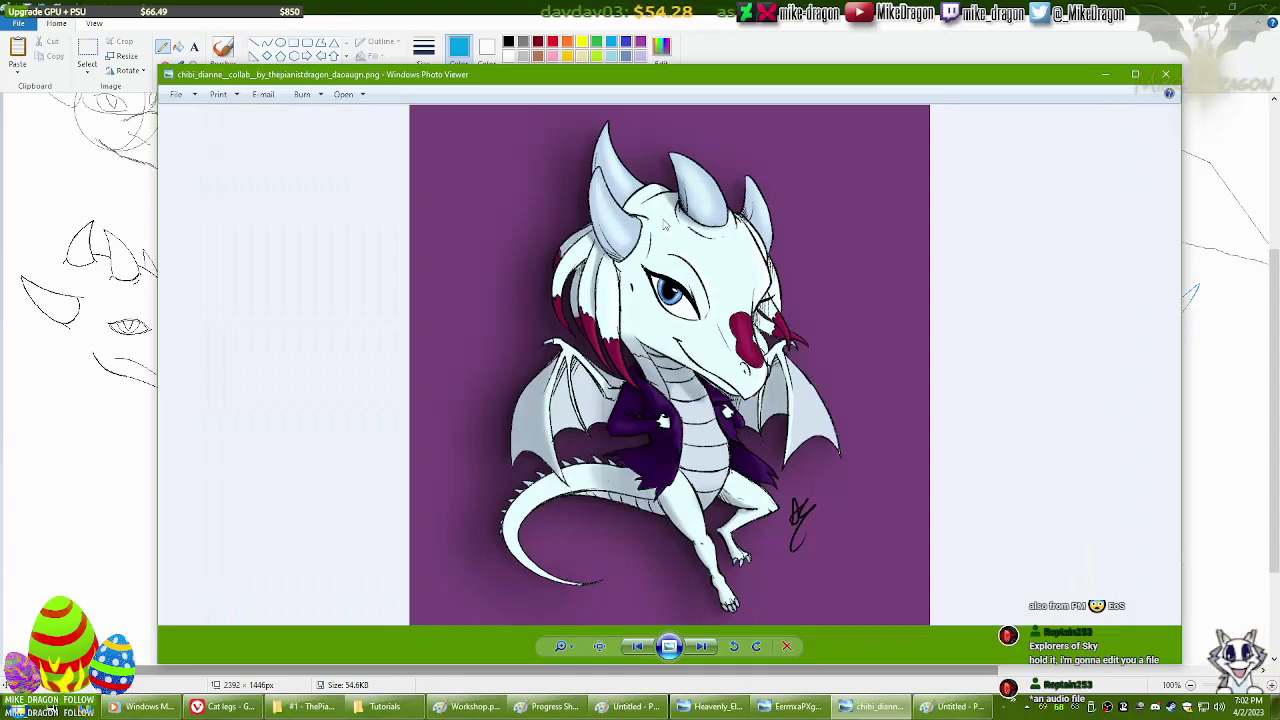
key(alt+Tab)
drag(635, 497, 570, 612)
drag(540, 453, 558, 531)
mouse_move(615, 497)
mouse_down()
mouse_move(648, 495)
mouse_move(610, 566)
mouse_up()
drag(632, 496, 455, 440)
drag(545, 484, 590, 488)
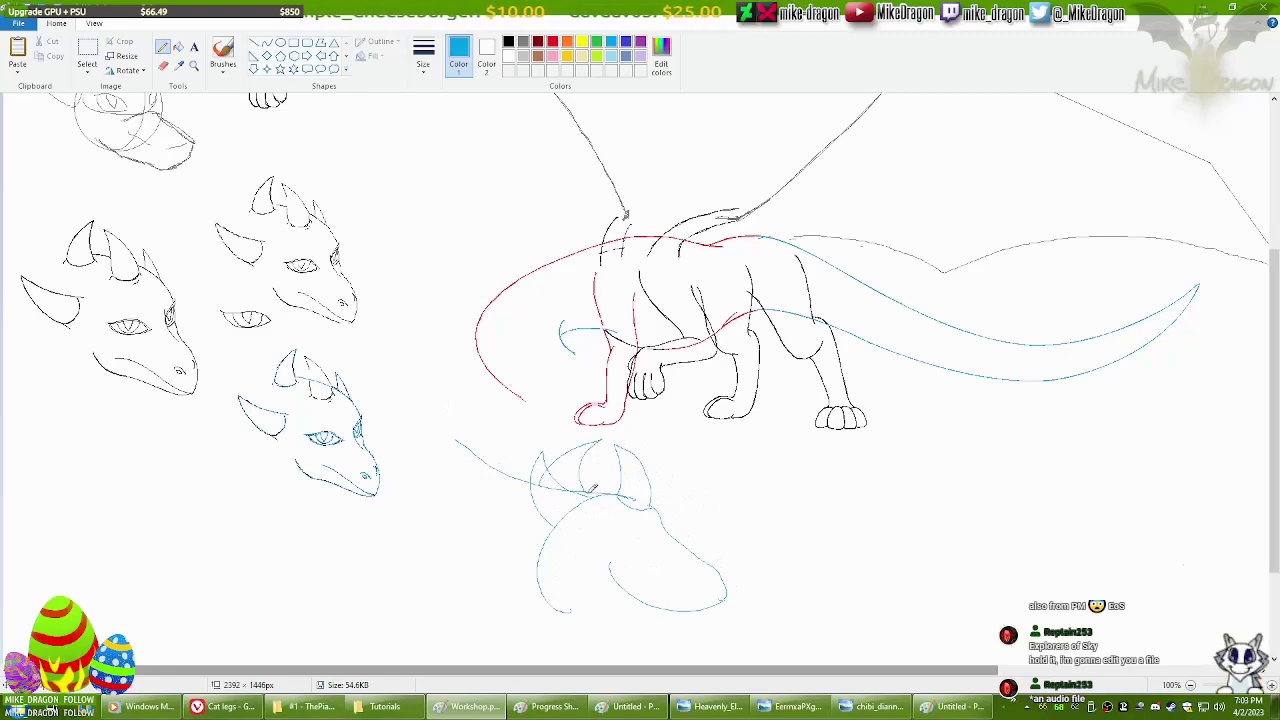
key(ctrl+z)
key(ctrl+z)
key(ctrl+z)
key(ctrl+z)
key(ctrl+z)
key(ctrl+z)
Trace the middle horn on top of the head in blue, using the curve tool and the pencil.
scroll(310, 430, up, 3)
click(267, 43)
mouse_move(470, 208)
mouse_down()
mouse_move(560, 318)
mouse_move(500, 383)
mouse_move(490, 372)
mouse_move(578, 376)
mouse_up()
click(163, 47)
drag(335, 318, 447, 320)
scroll(606, 368, down, 3)
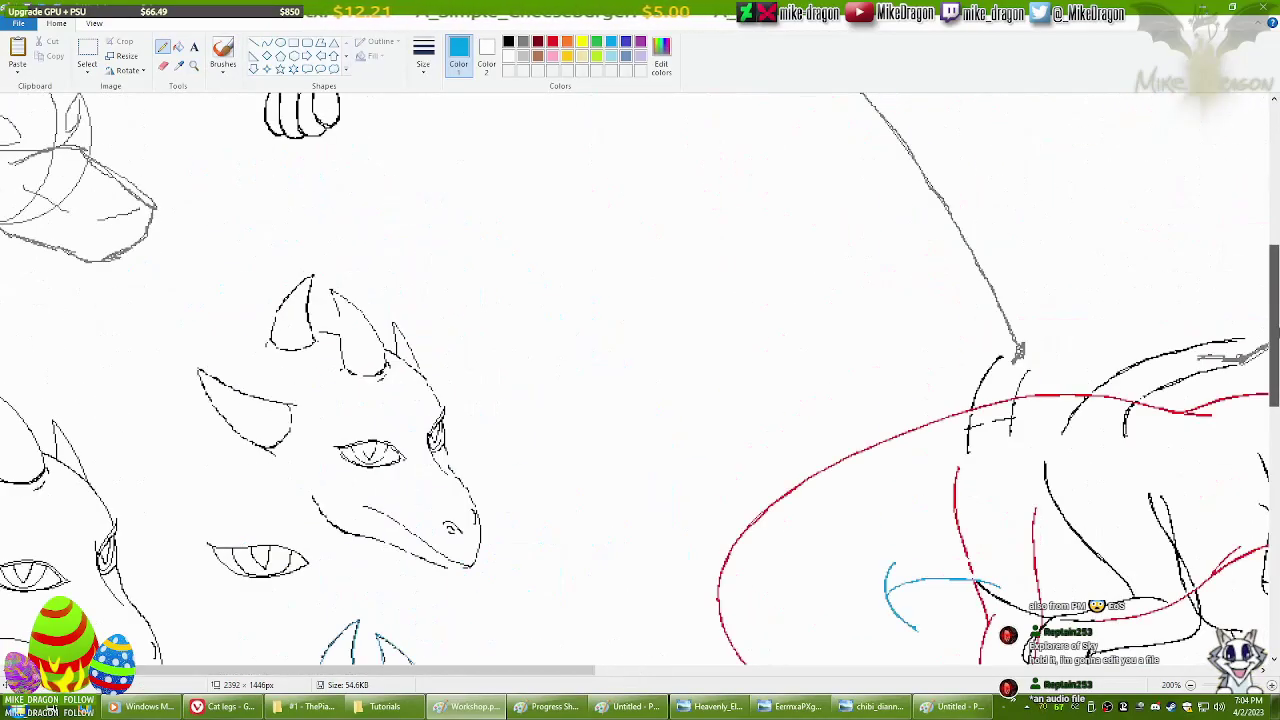
Copy the head study onto the progress sheet and move the 03/29/23 Wednesday date next to the heads.
click(87, 55)
drag(120, 80, 486, 366)
scroll(486, 366, up, 1)
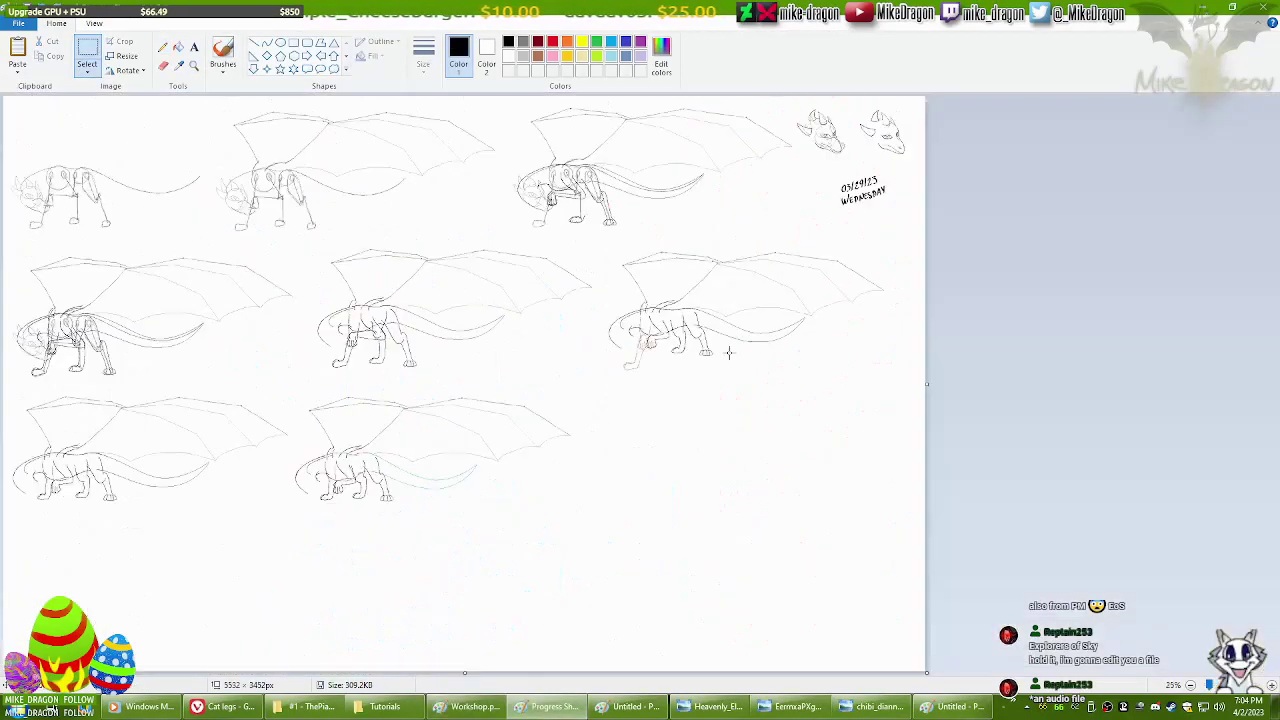
drag(857, 180, 851, 449)
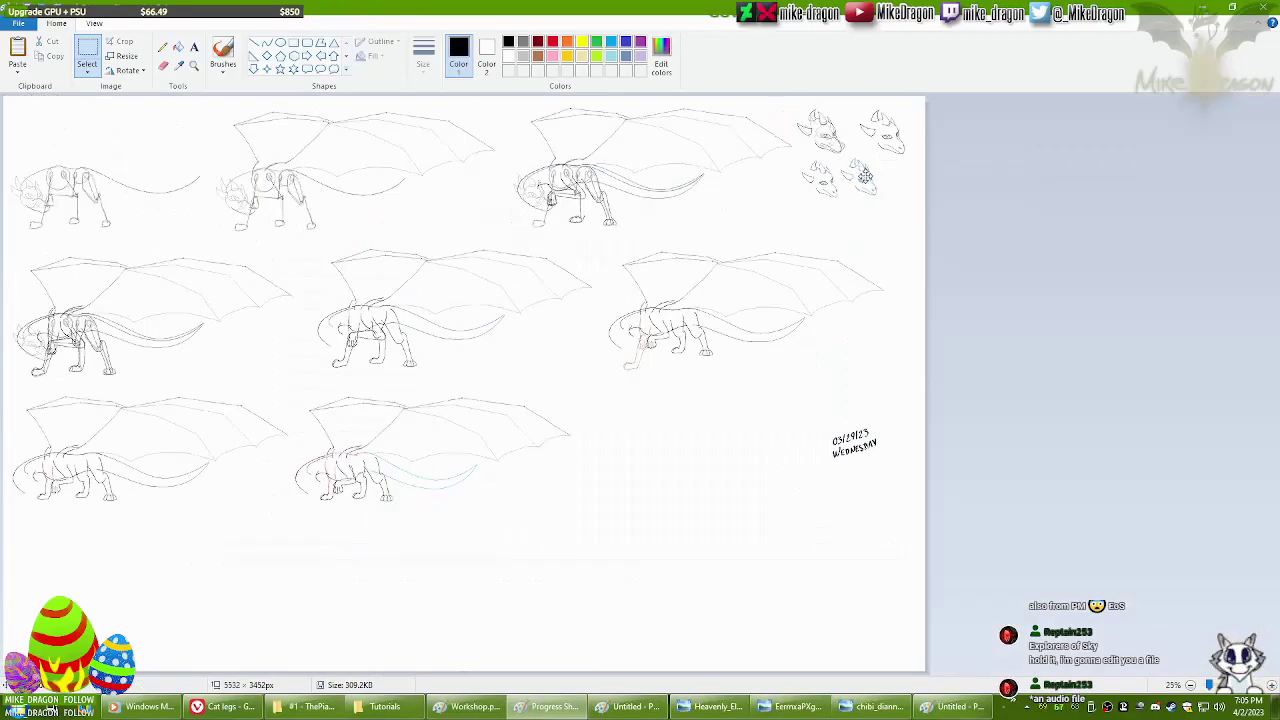
drag(851, 447, 766, 204)
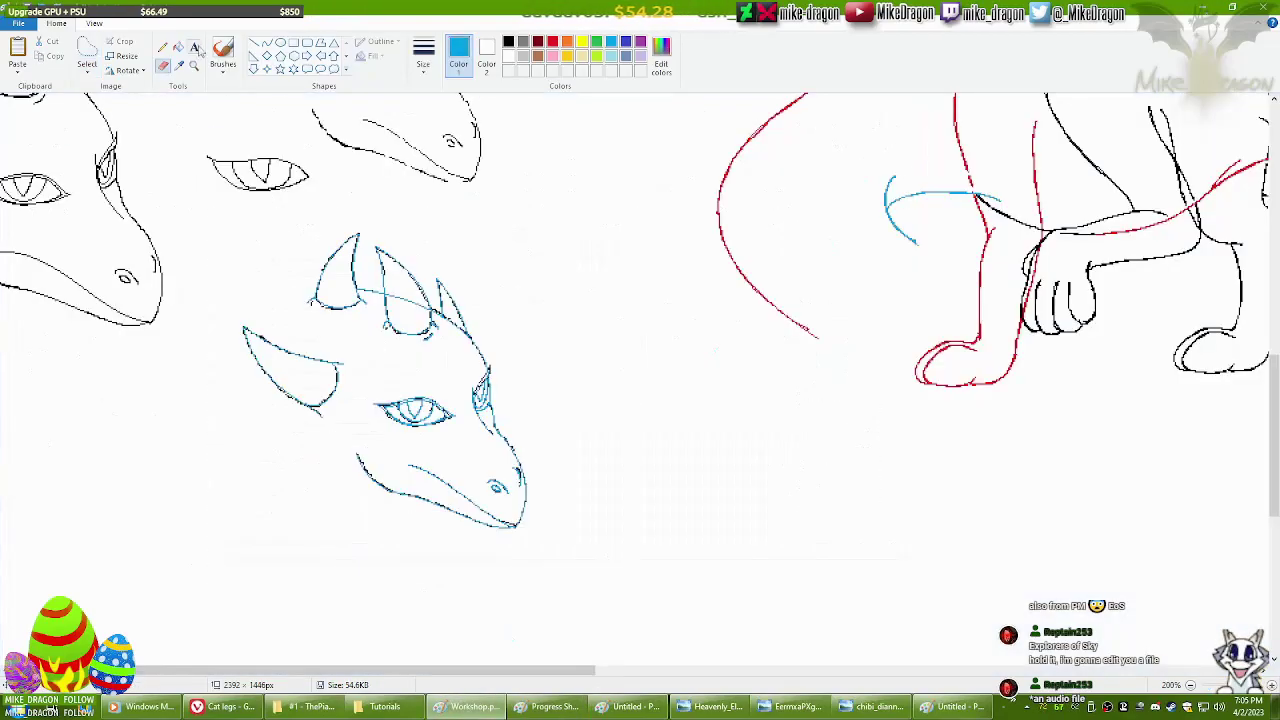
Touch up the blue head lines with the pencil and copy the traced head beside the others on the progress sheet.
scroll(446, 303, up, 2)
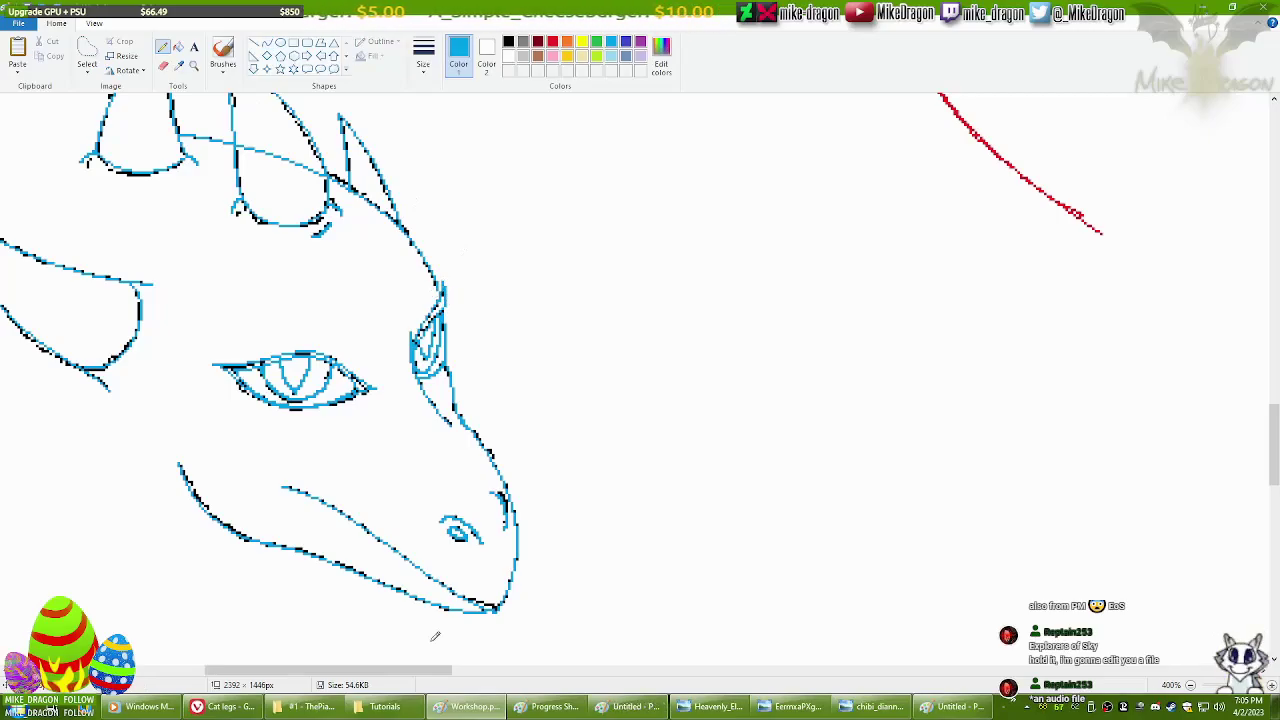
scroll(832, 437, down, 5)
click(87, 55)
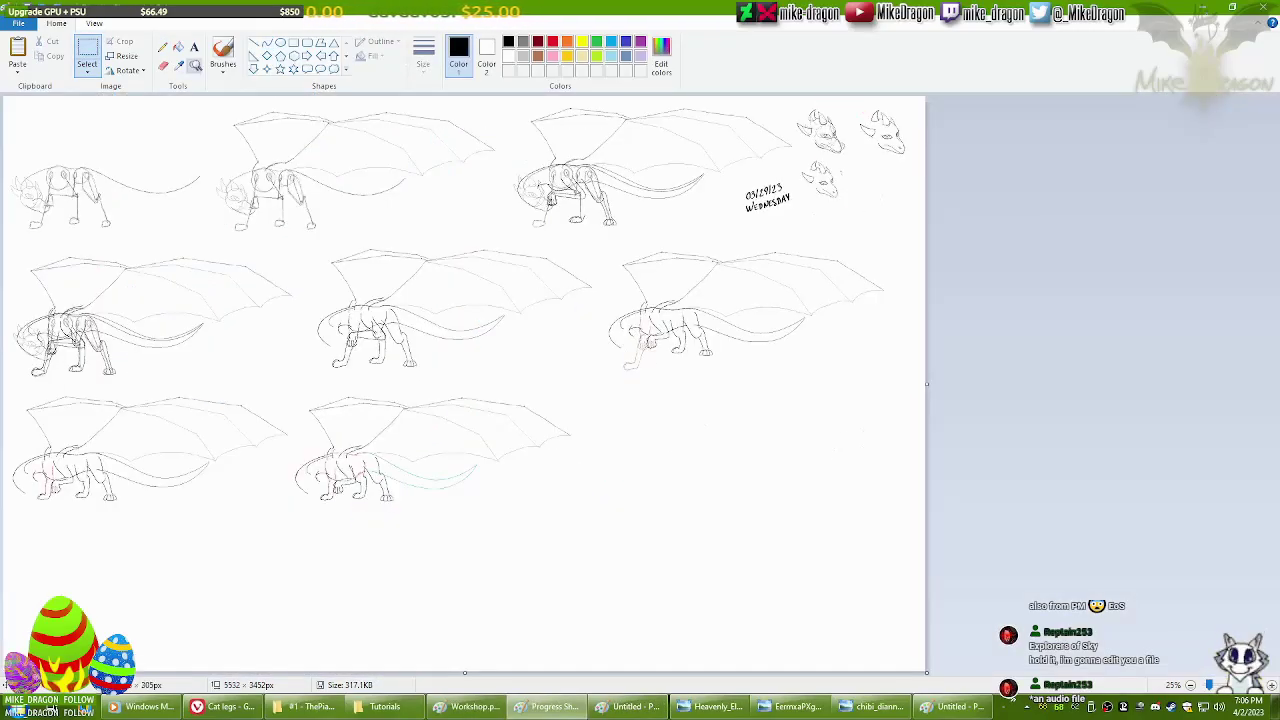
click(194, 65)
click(880, 135)
click(757, 430)
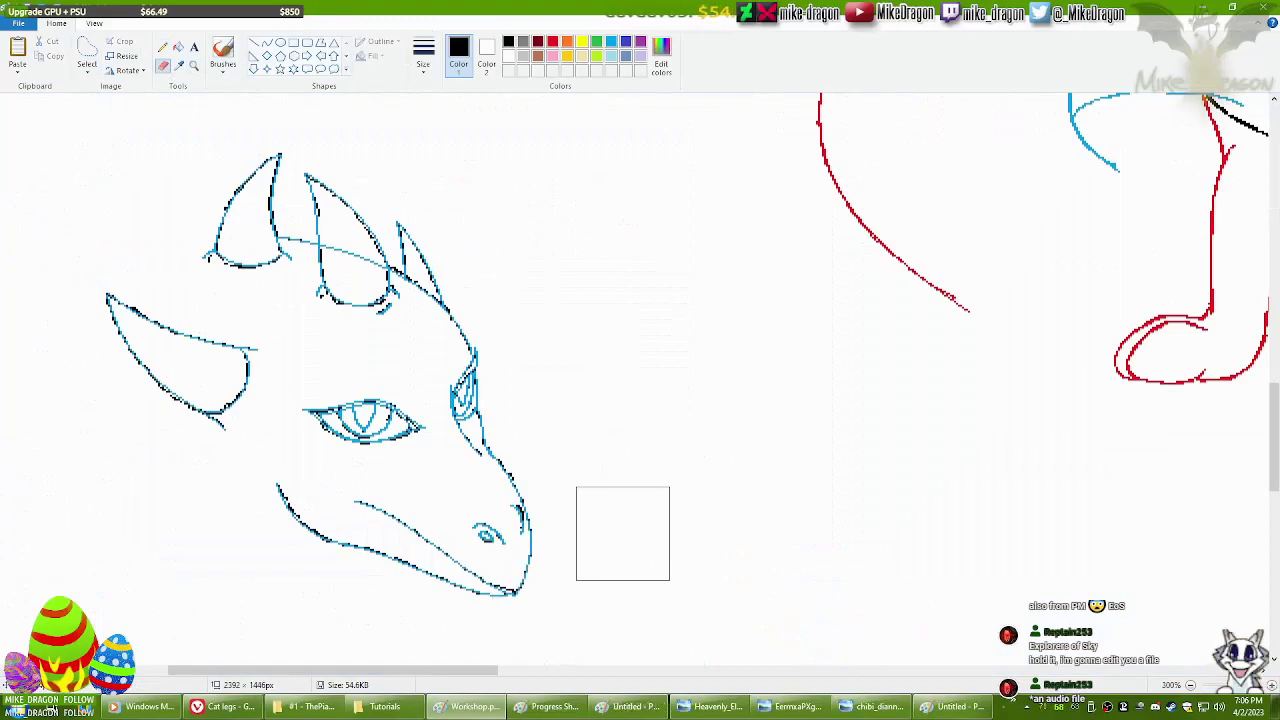
Clear the black sketch from under the blue head and reinforce its jaw, snout and horn lines in blue.
click(162, 47)
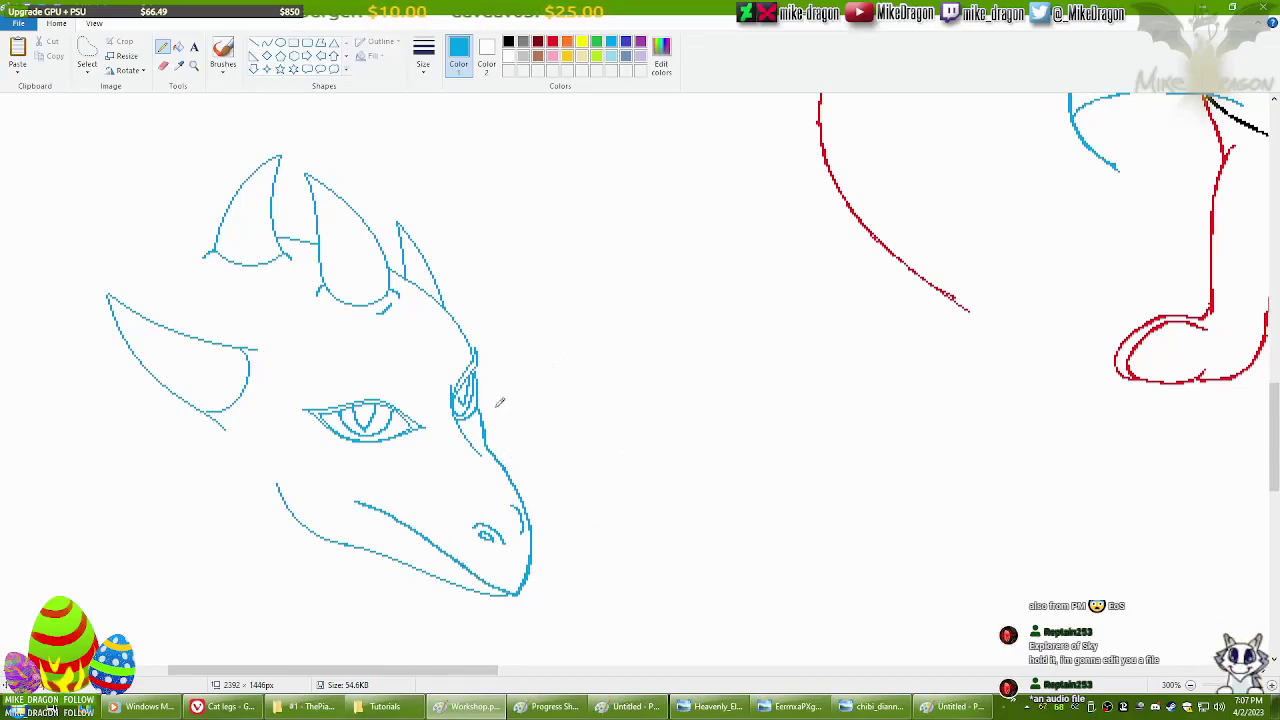
scroll(487, 430, left, 3)
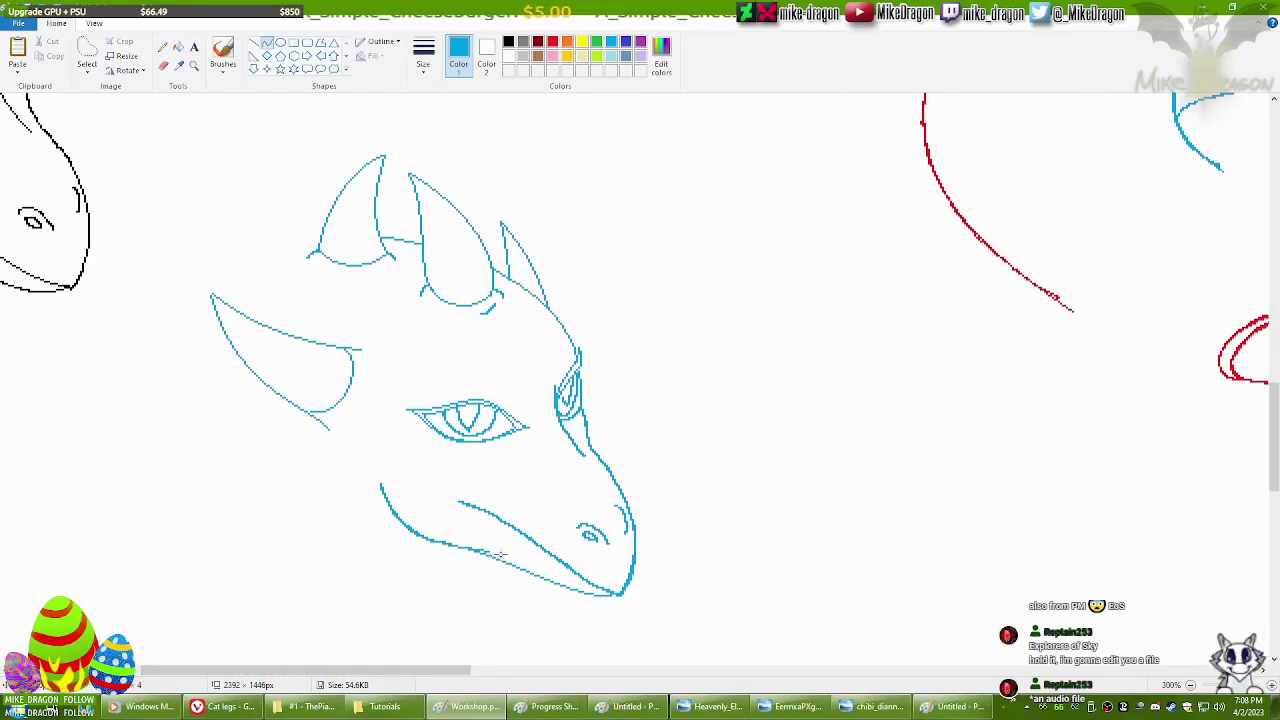
click(162, 47)
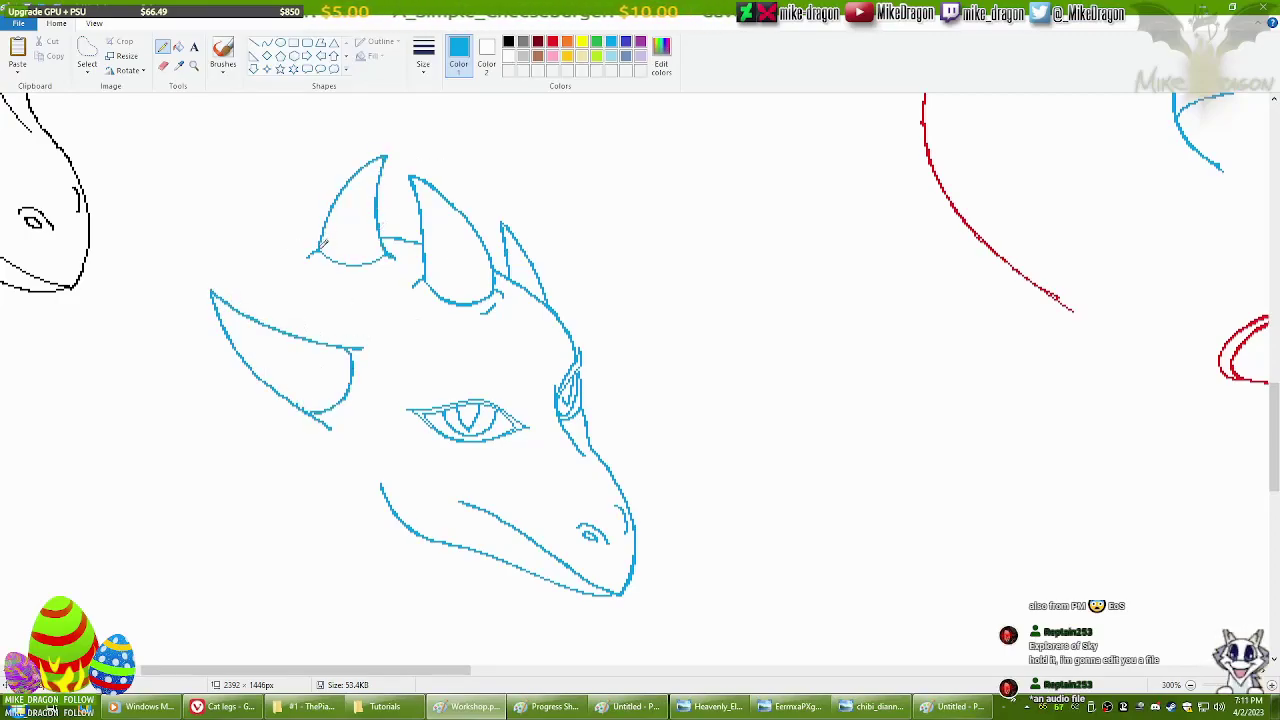
Recolor the blue head to yellow and on to black, and try a copy of it over the dragon's neck curve.
scroll(448, 436, down, 2)
key(ctrl+a)
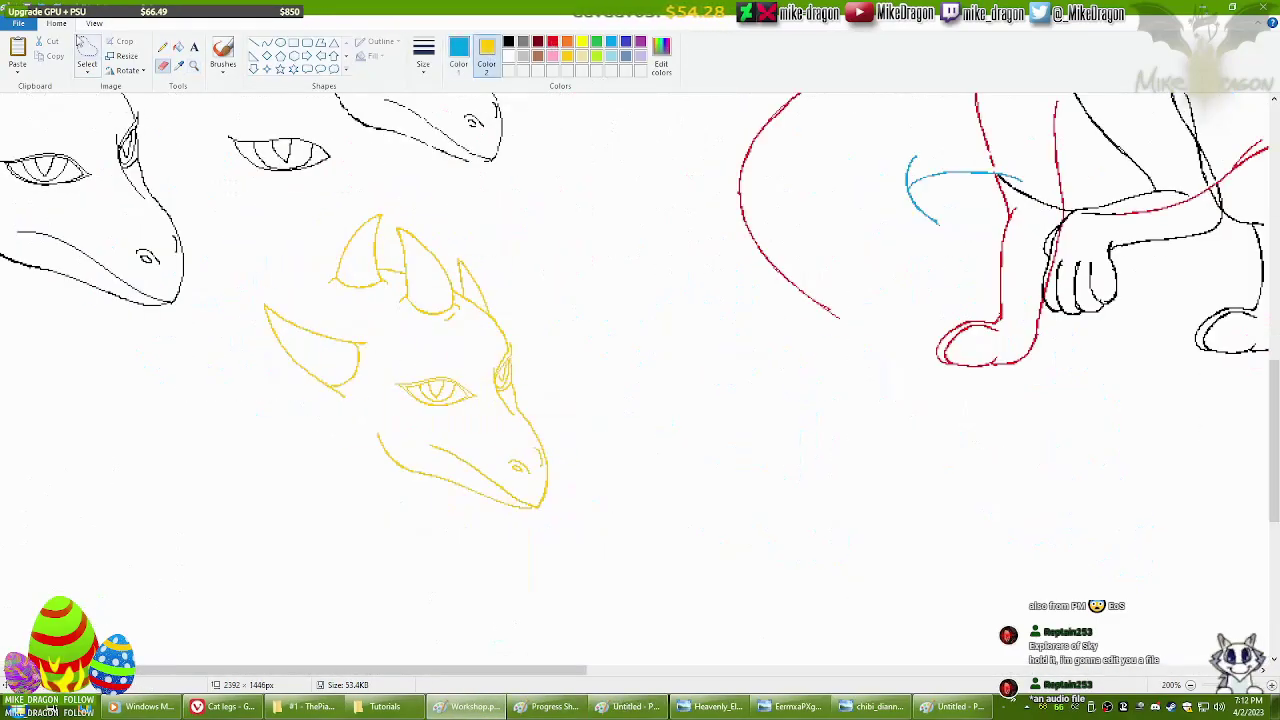
click(87, 55)
drag(218, 190, 612, 616)
scroll(612, 616, down, 2)
drag(124, 320, 367, 532)
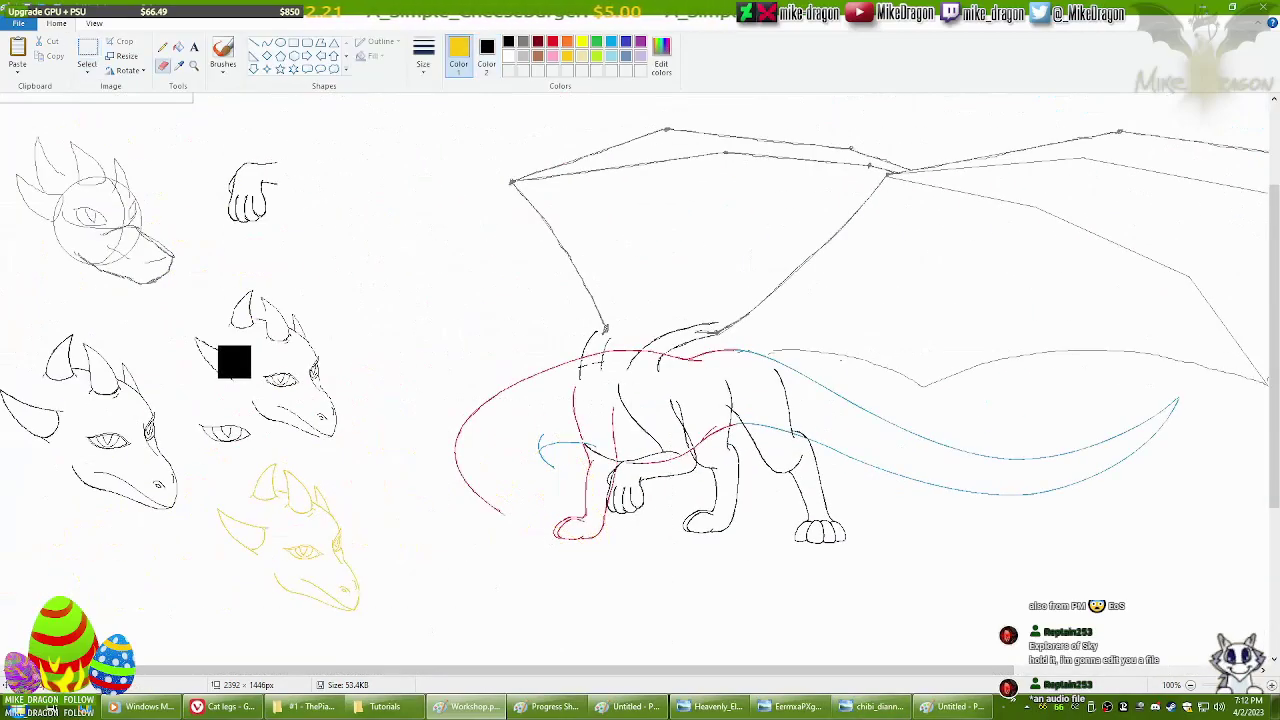
mouse_move(234, 360)
mouse_down()
mouse_move(366, 537)
mouse_move(633, 479)
mouse_move(604, 465)
mouse_up()
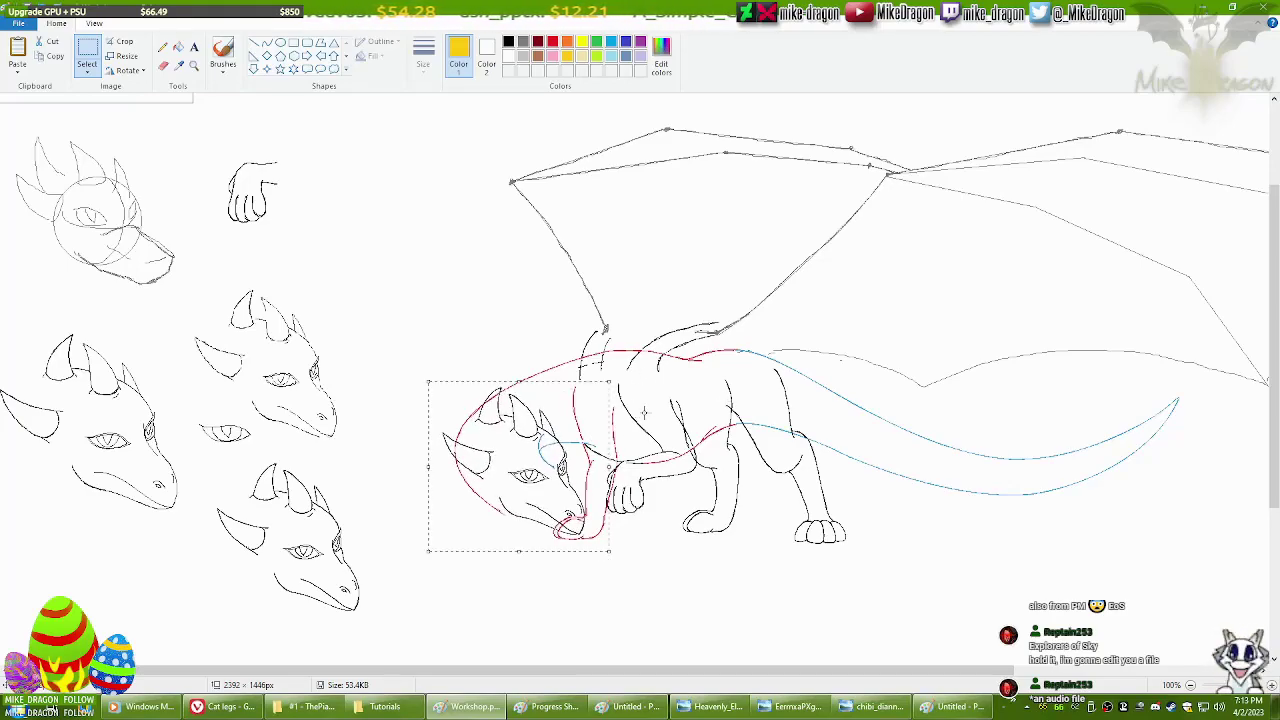
Copy the current winged dragon drawing onto the progress sheet, at the end of the third row.
click(570, 708)
click(470, 708)
drag(600, 672, 783, 680)
click(194, 65)
click(471, 457)
click(550, 706)
scroll(930, 585, down, 2)
drag(700, 330, 758, 314)
Write the date 04/02/23 SUNDAY in black on the progress sheet and position it beside the newest dragon.
click(163, 47)
drag(668, 671, 686, 671)
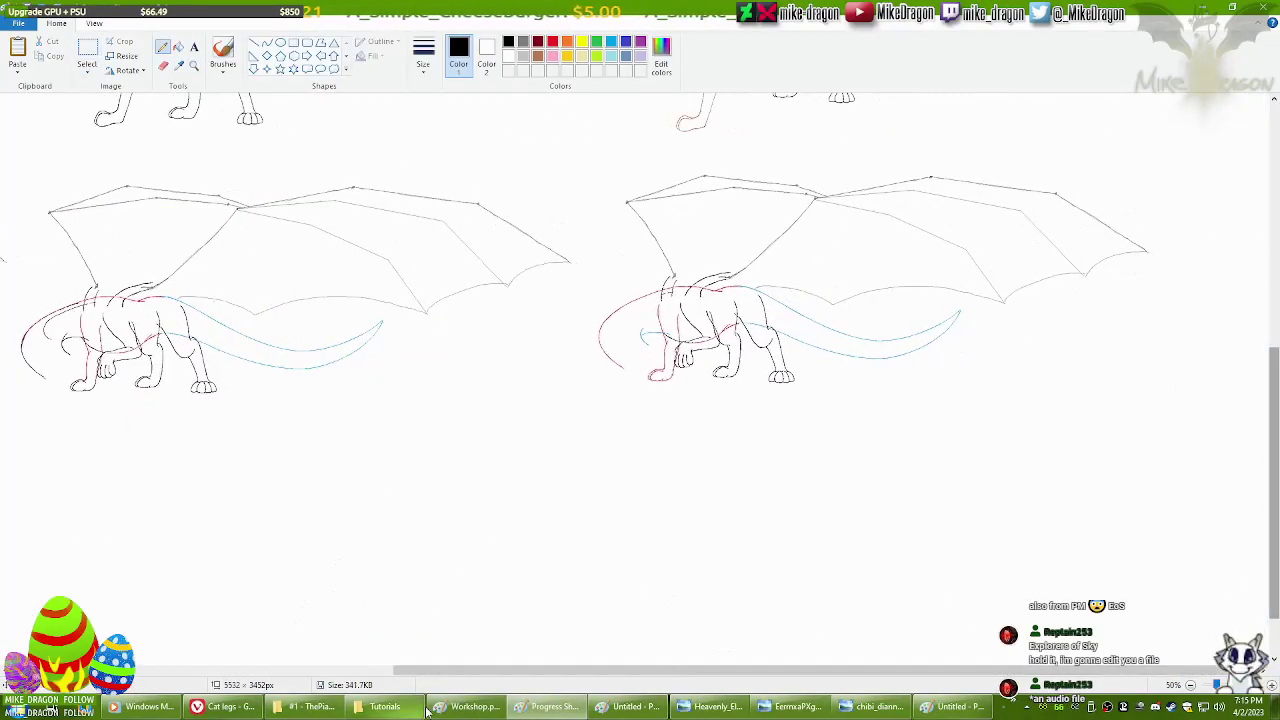
scroll(640, 380, up, 4)
click(194, 65)
click(1195, 476)
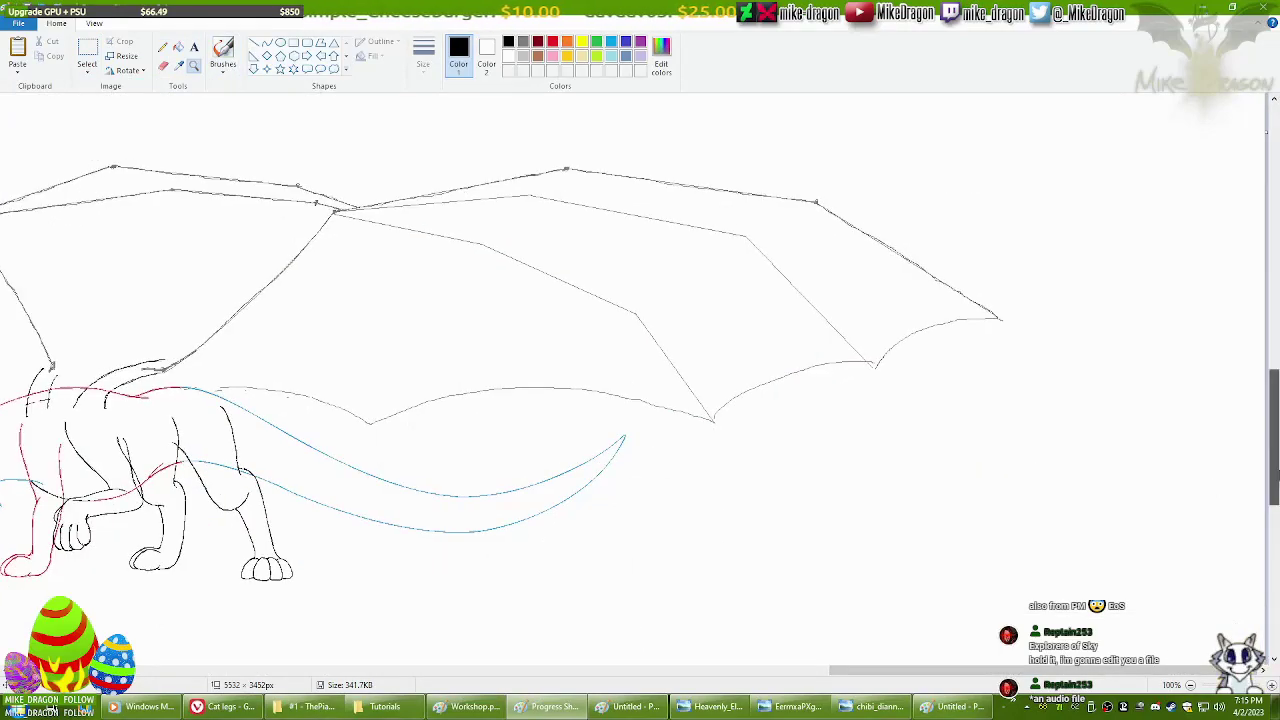
click(766, 323)
mouse_move(712, 320)
mouse_down()
mouse_move(794, 368)
mouse_move(852, 310)
mouse_move(878, 328)
mouse_move(796, 455)
mouse_move(1000, 365)
mouse_up()
click(87, 73)
click(60, 132)
mouse_move(843, 177)
mouse_down()
mouse_move(743, 606)
mouse_move(843, 177)
mouse_up()
ctrl+scroll(843, 177, down, 1)
drag(1062, 430, 1117, 437)
ctrl+scroll(514, 363, down, 2)
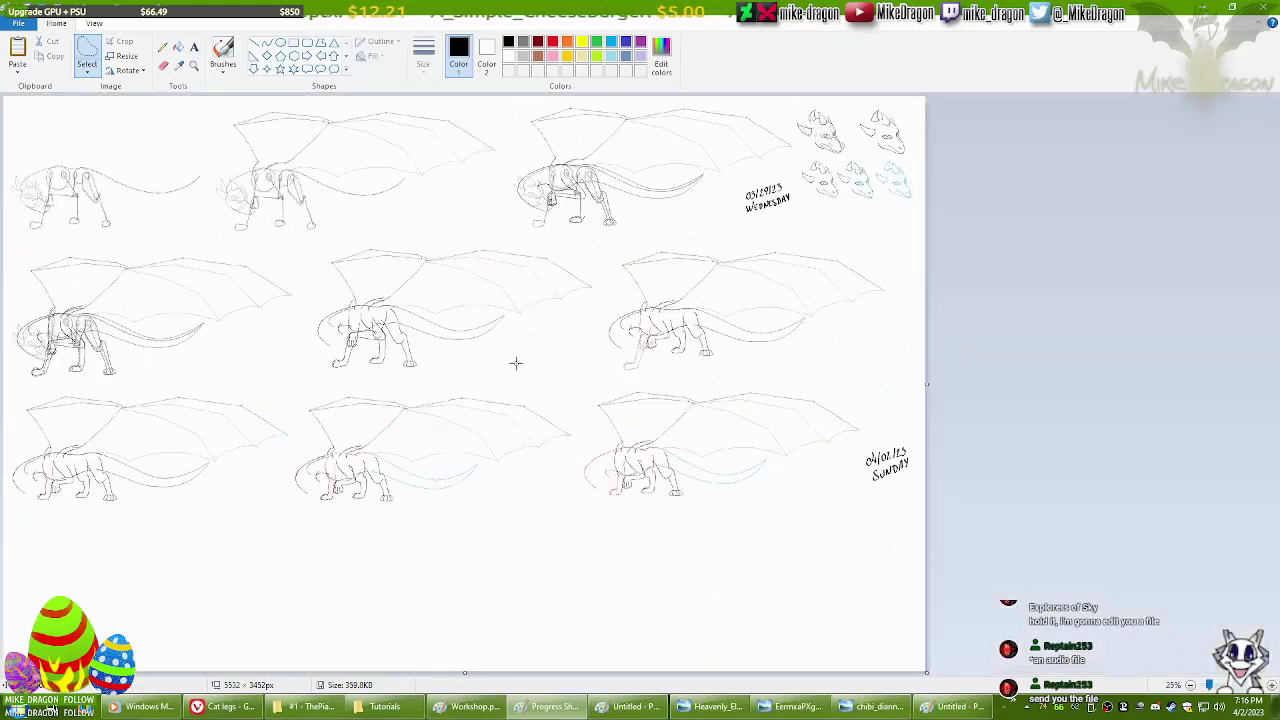
Copy the finished black head onto the progress sheet below the other heads and return to the workshop drawing.
key(alt+Tab)
scroll(640, 380, left, 2)
key(alt+Tab)
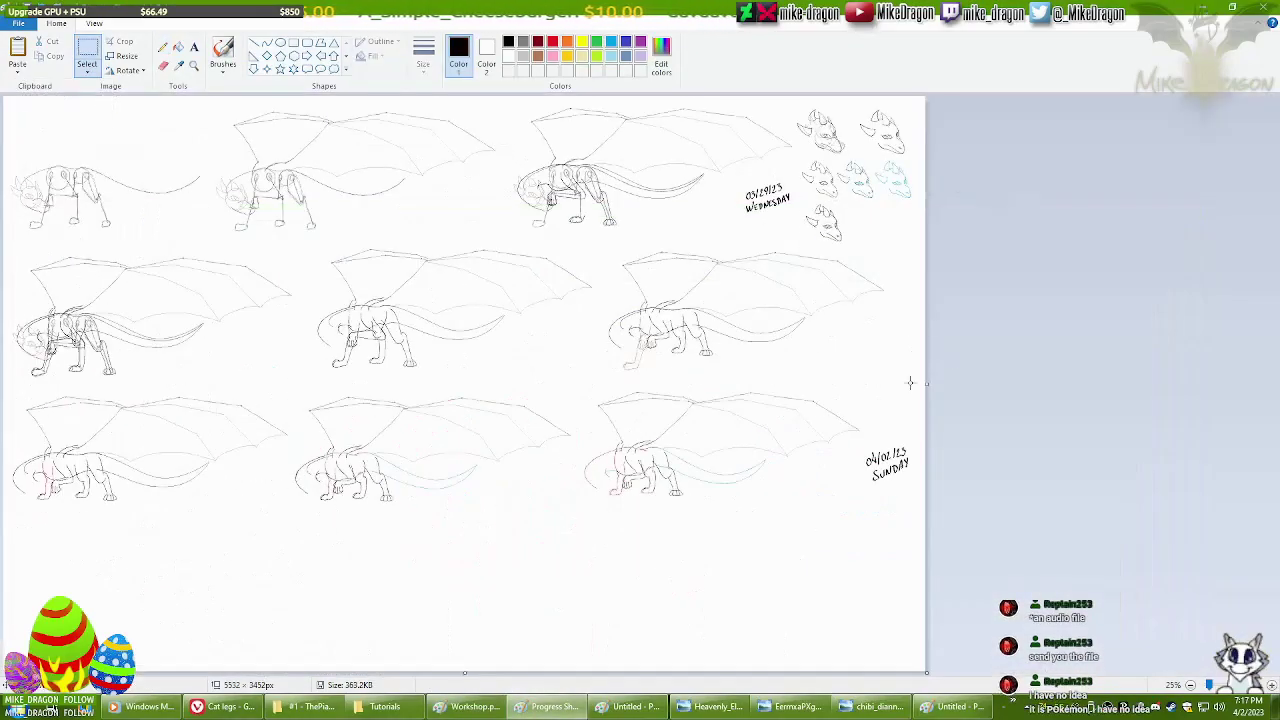
key(alt+Tab)
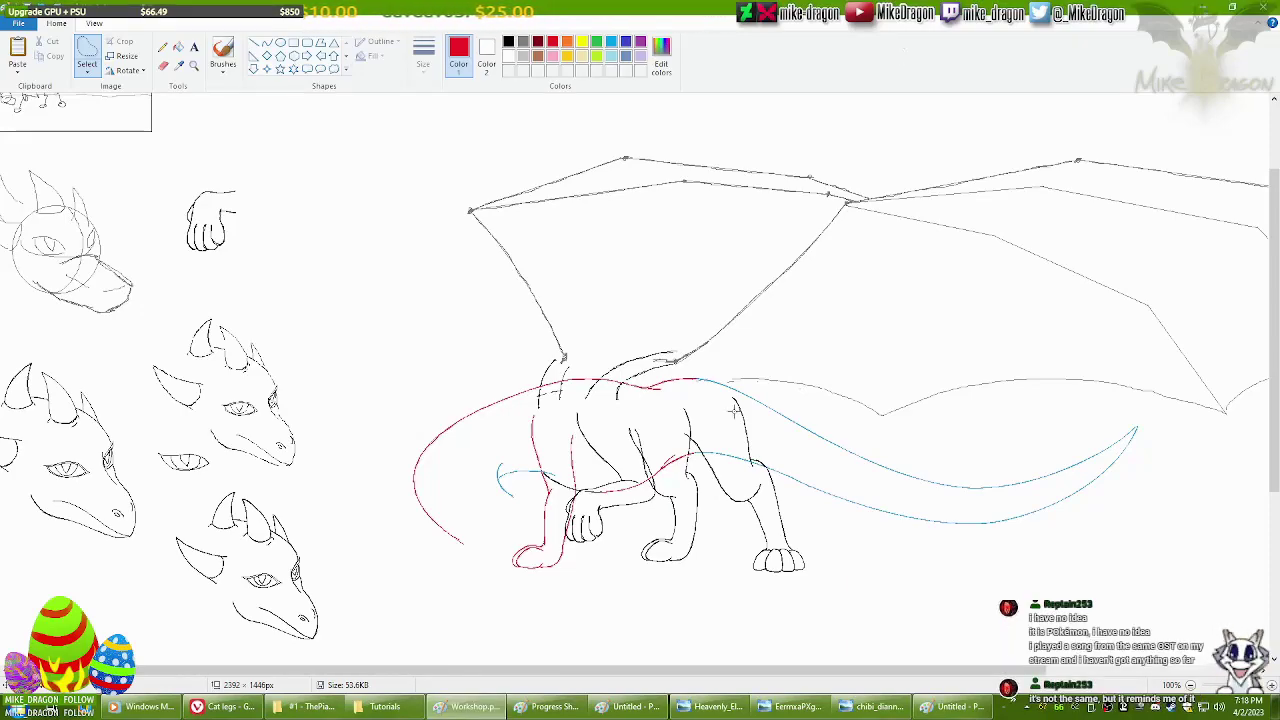
scroll(736, 500, right, 2)
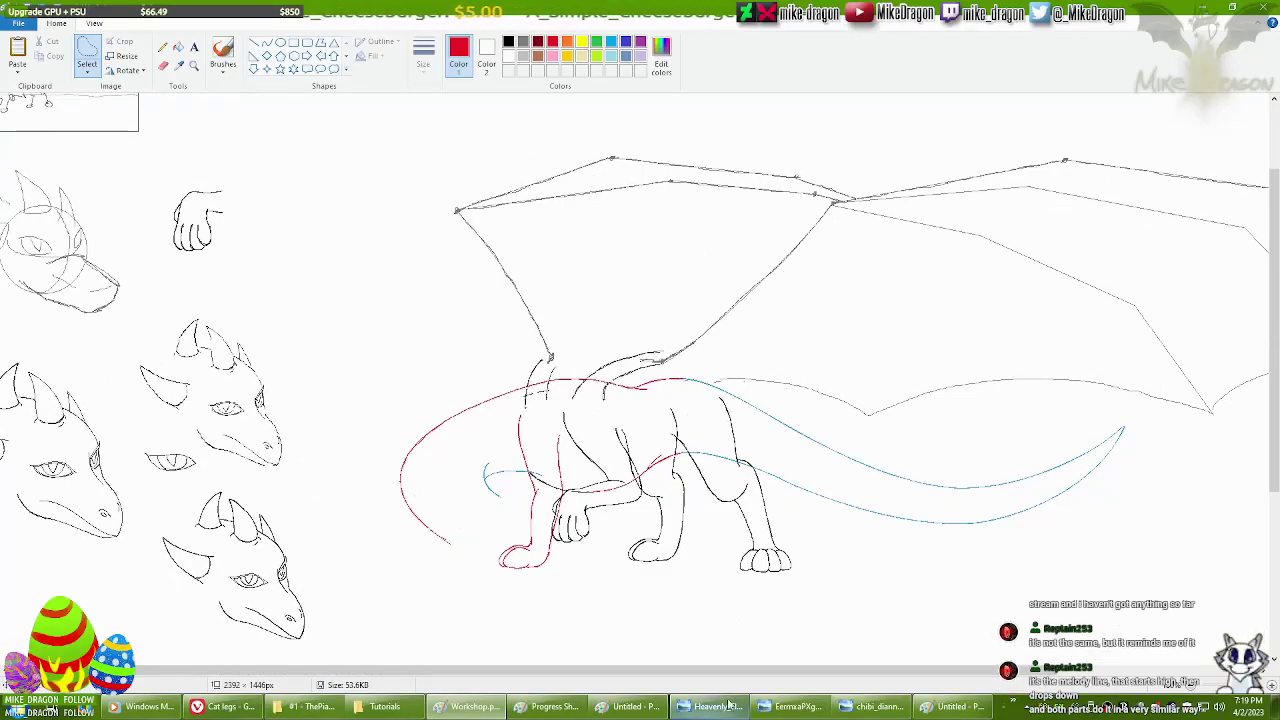
Close the reference pictures, the untitled drawings without saving, and the progress sheet, leaving the workshop drawing open.
key(alt+F4)
key(alt+F4)
key(alt+F4)
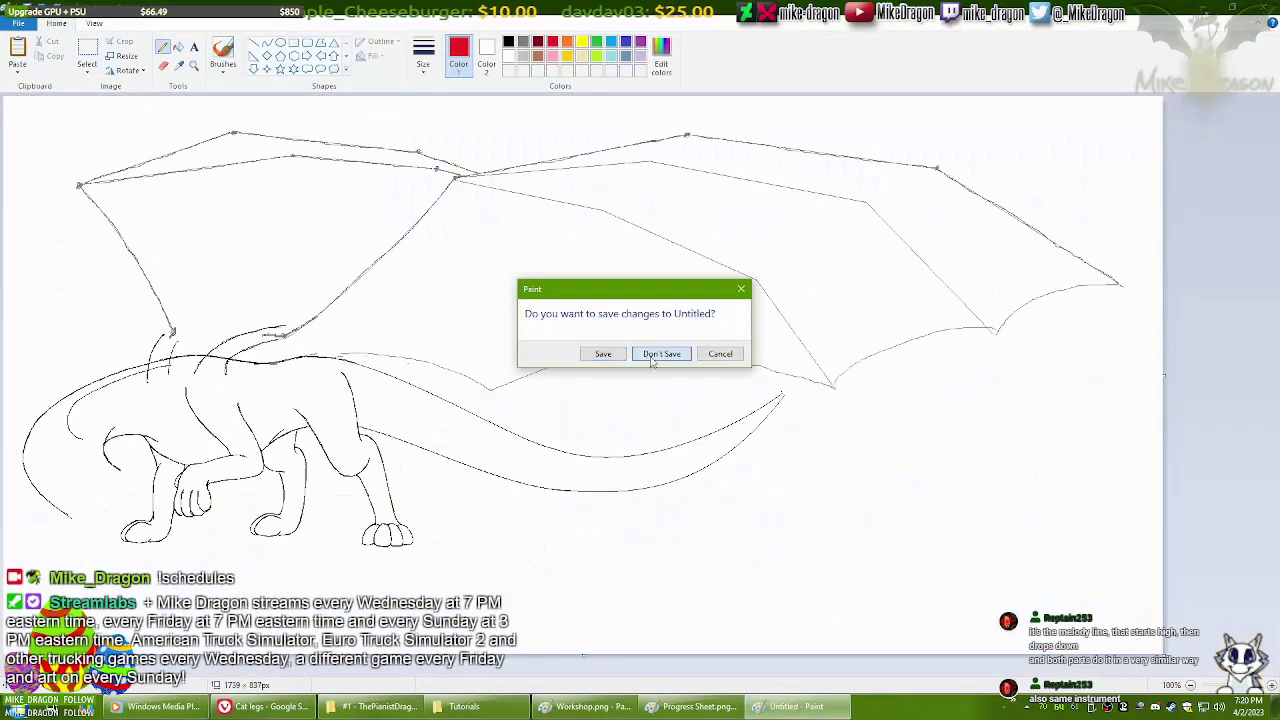
click(661, 354)
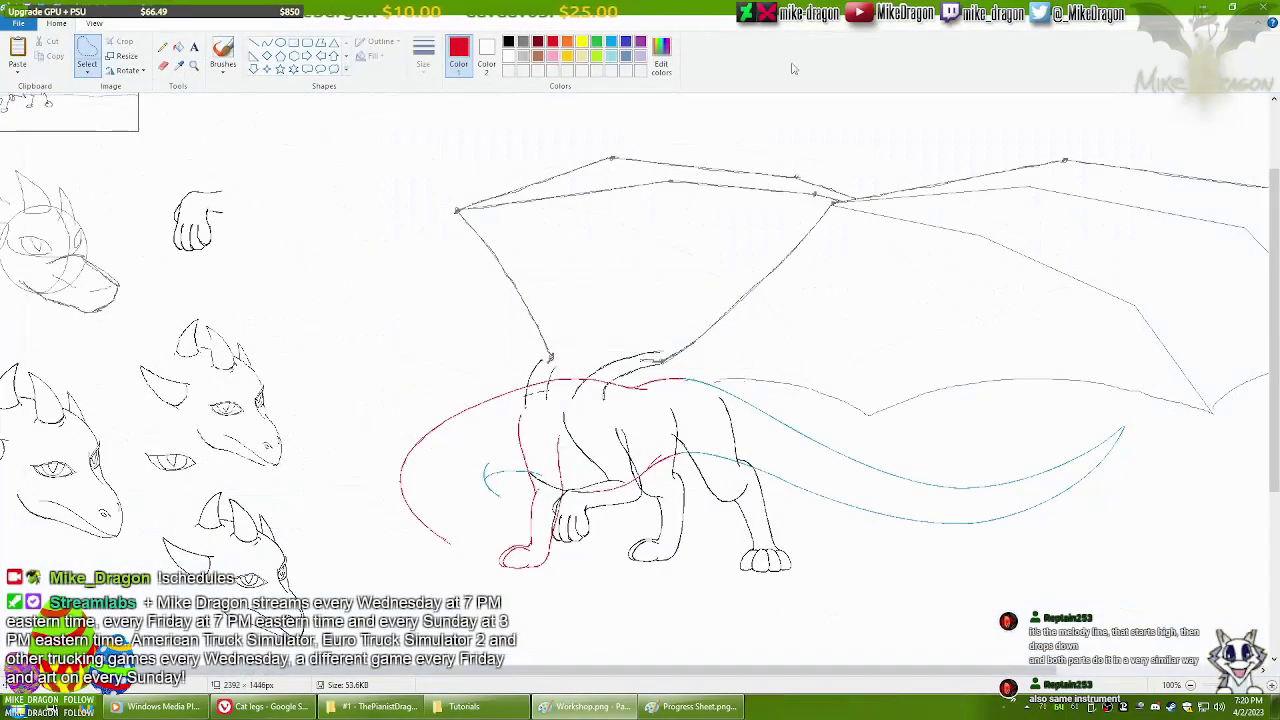
key(alt+F4)
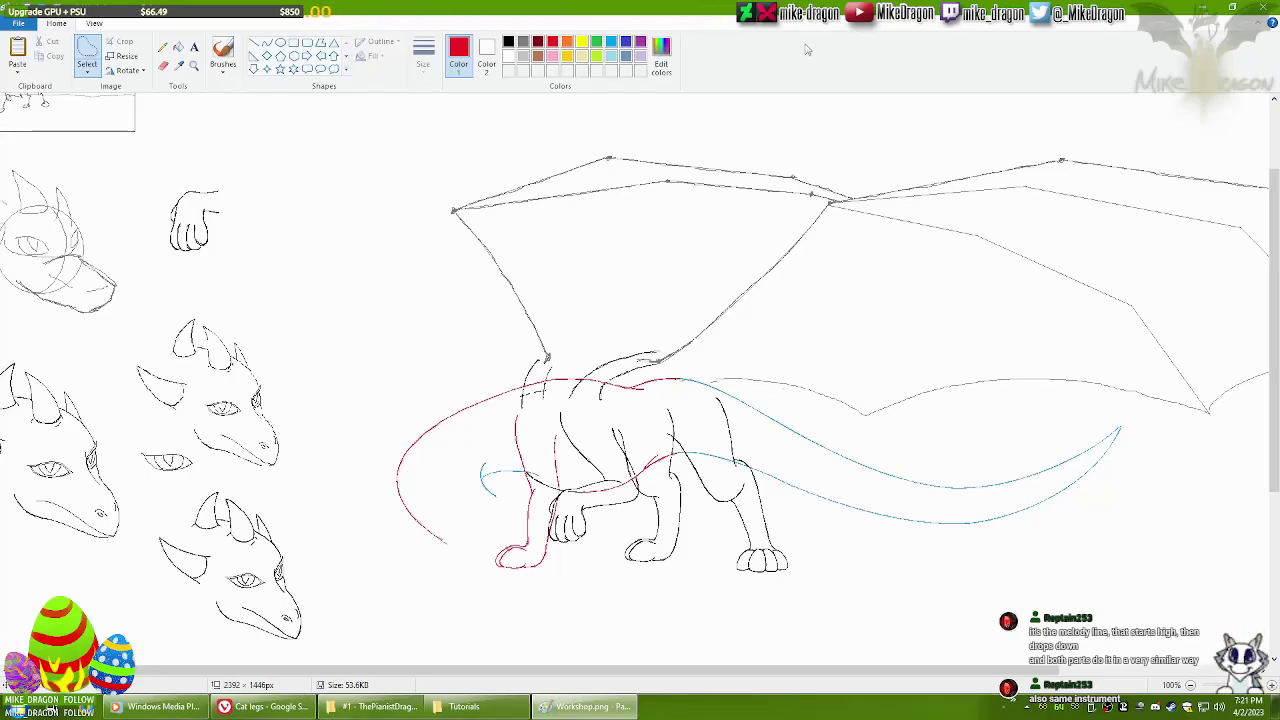
mouse_move(781, 673)
mouse_down()
mouse_move(915, 673)
mouse_move(807, 673)
mouse_up()
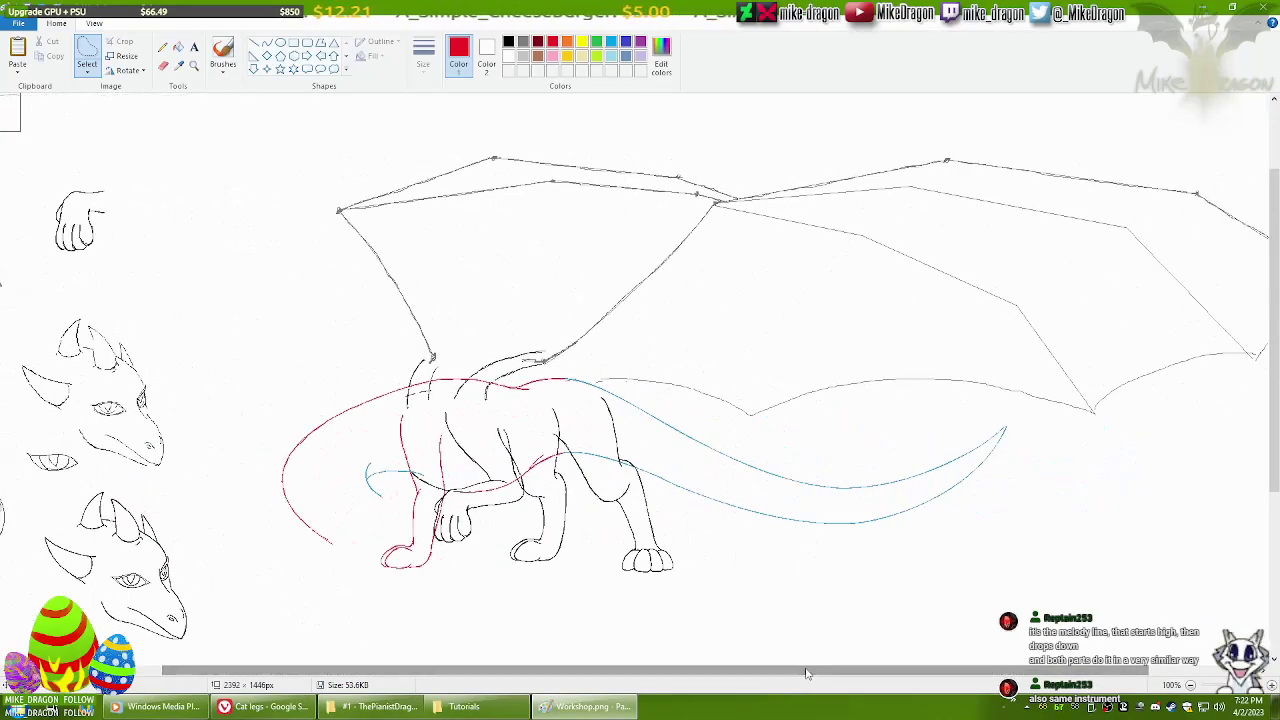